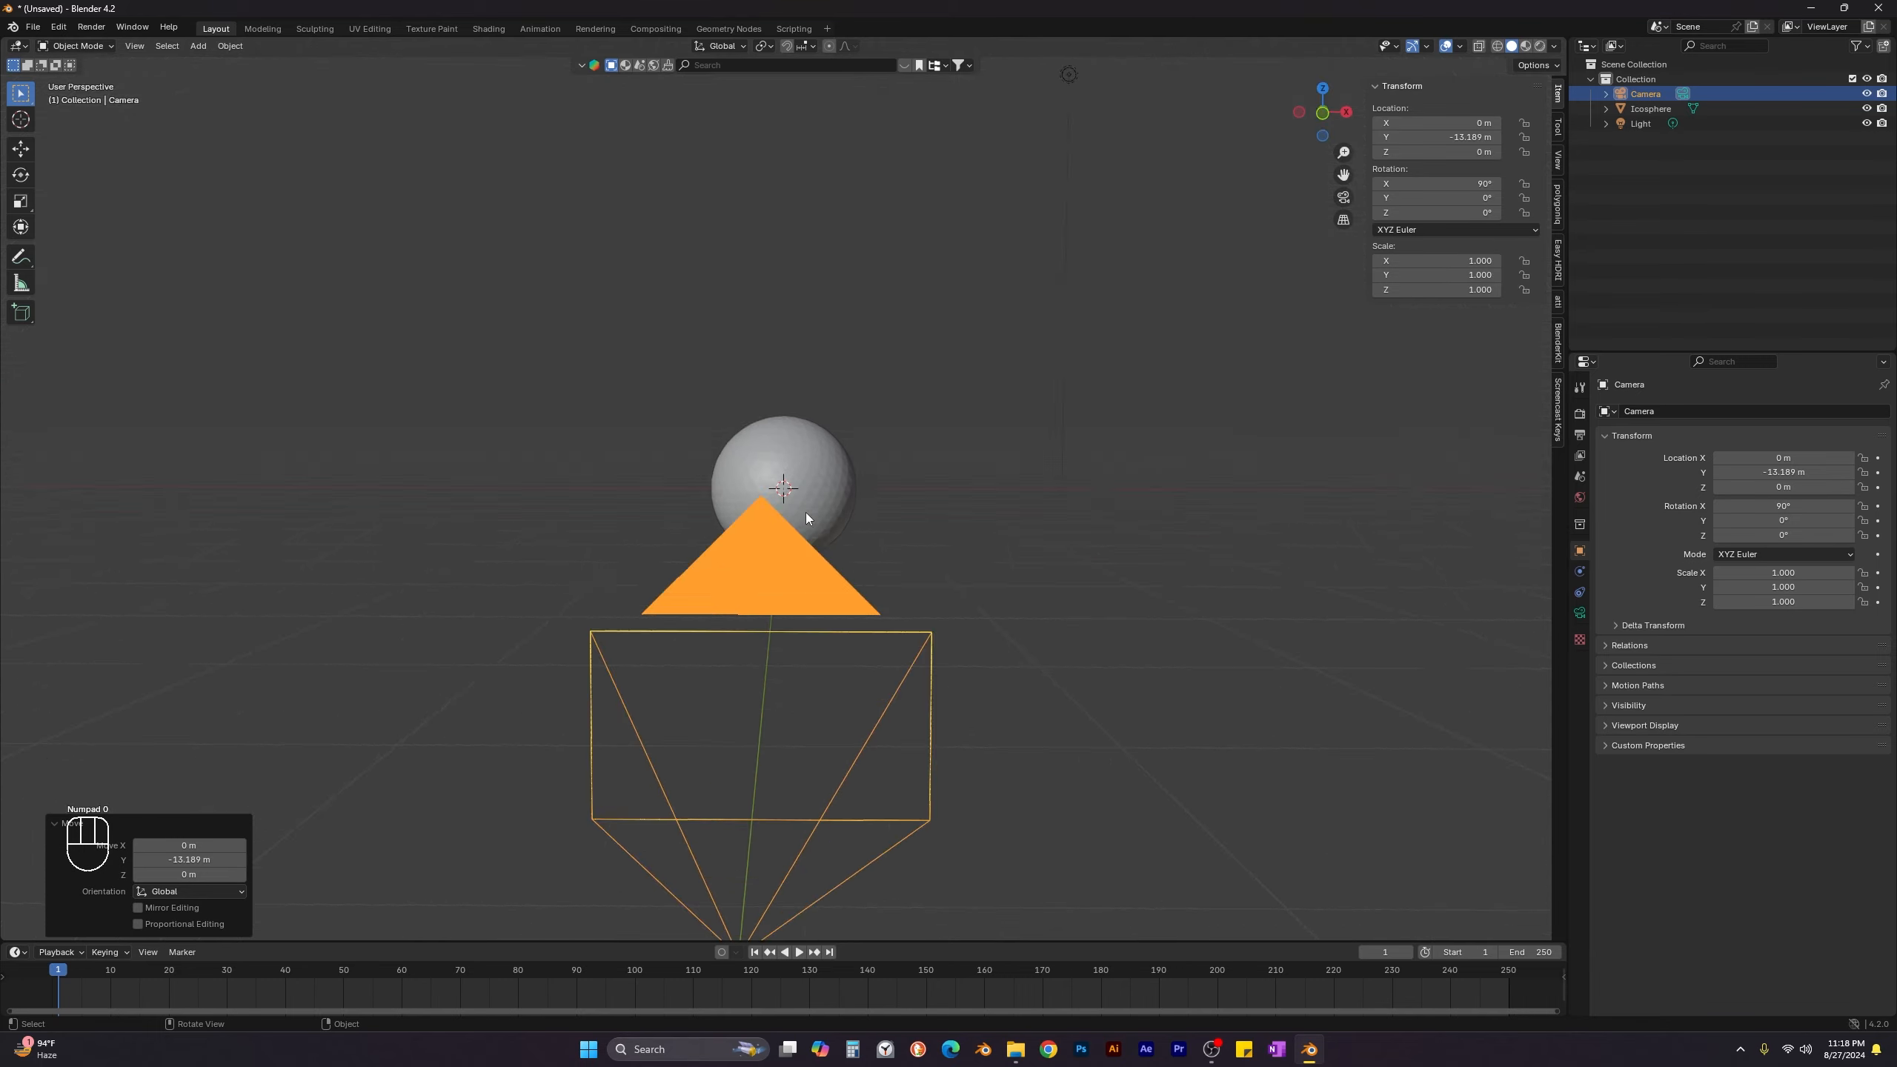
# Set the scene's horizontal output resolution to 1080 px for a square frame.
pyautogui.click(1580, 413)
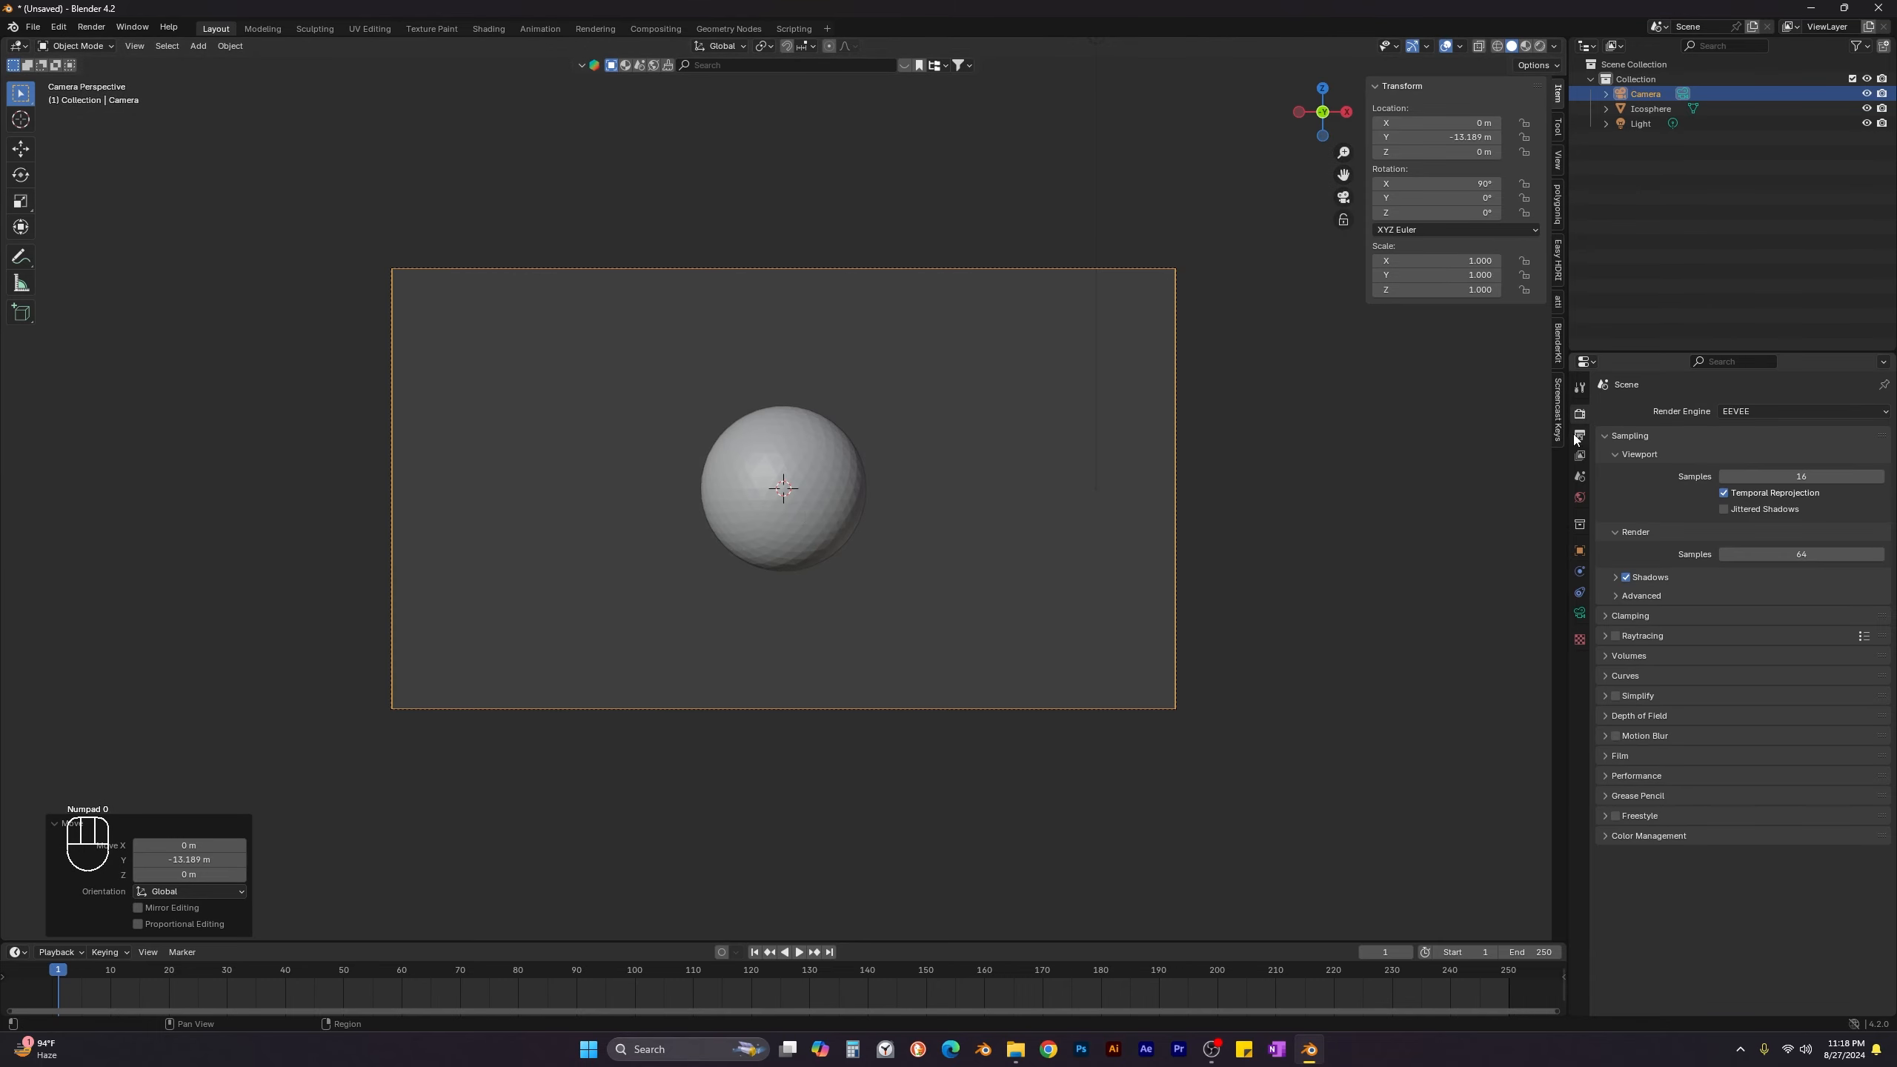
pyautogui.click(1580, 434)
pyautogui.click(1814, 433)
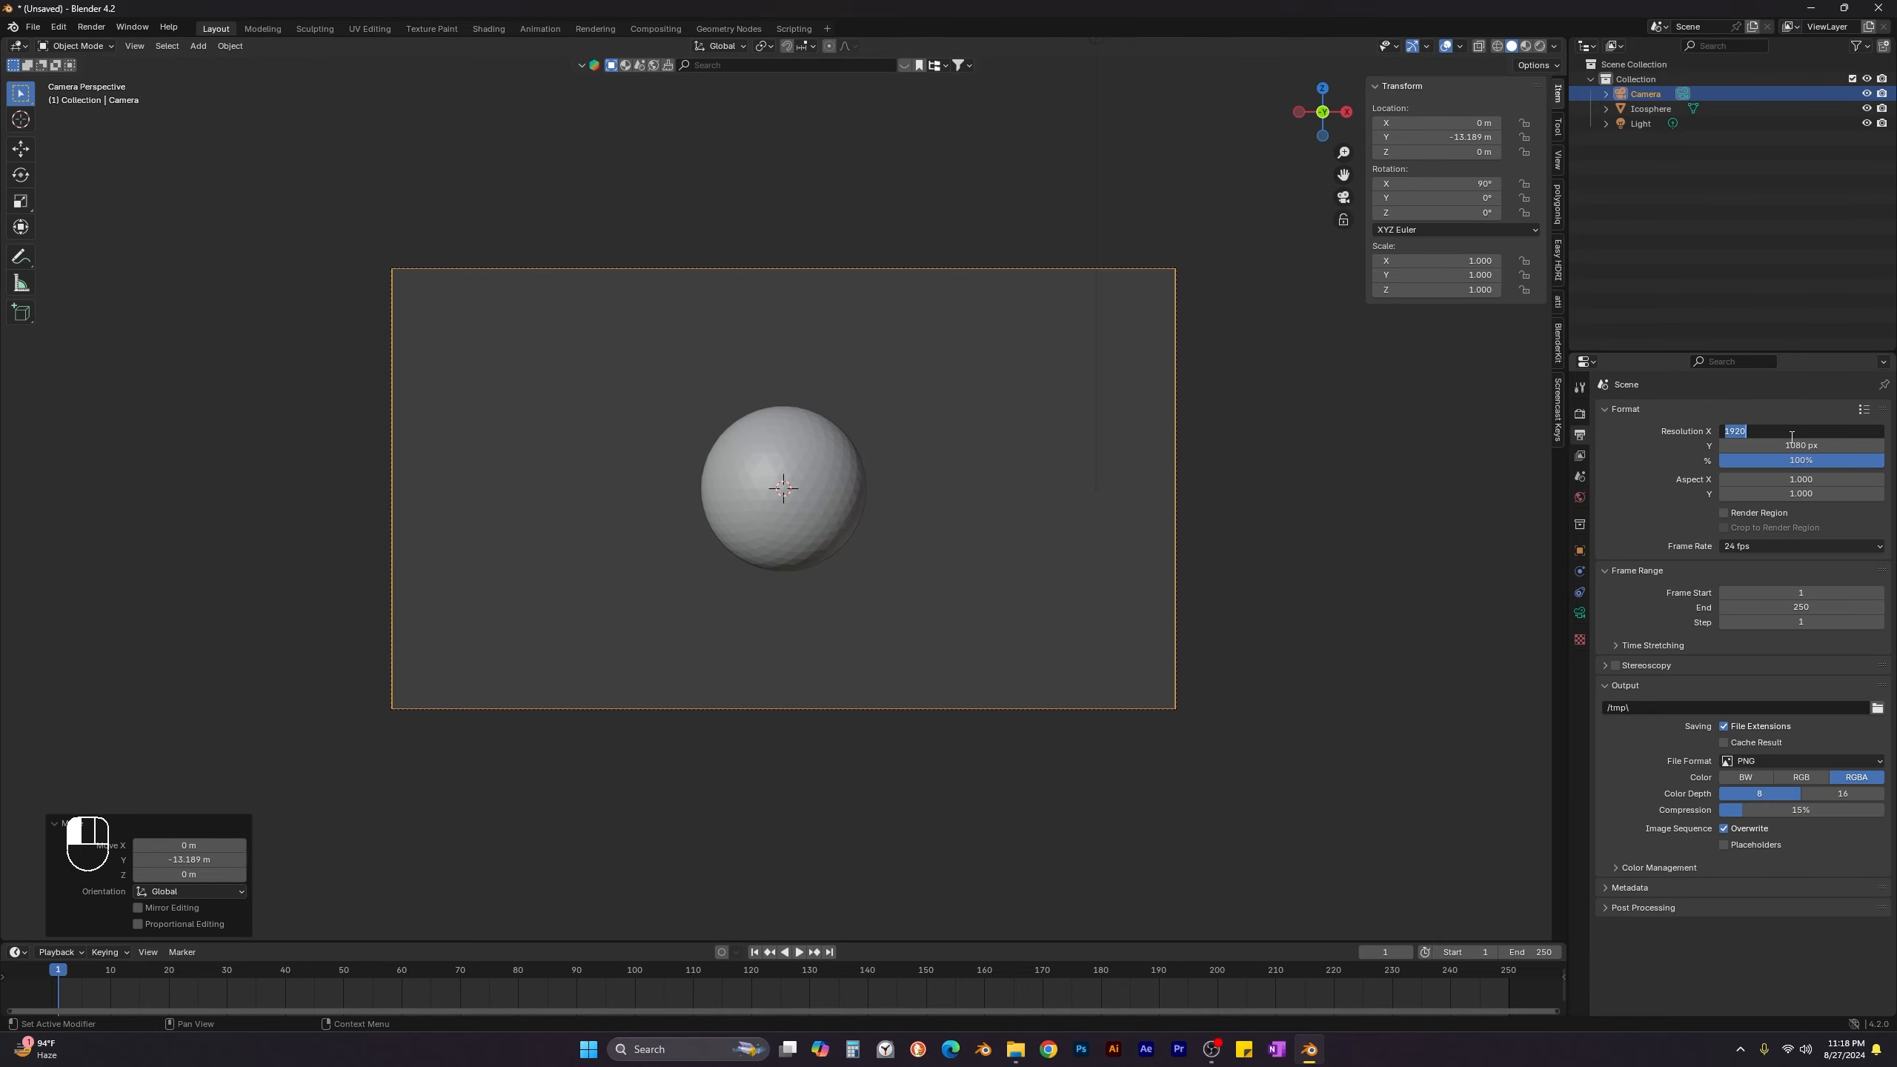
pyautogui.write('1080')
pyautogui.press('Return')
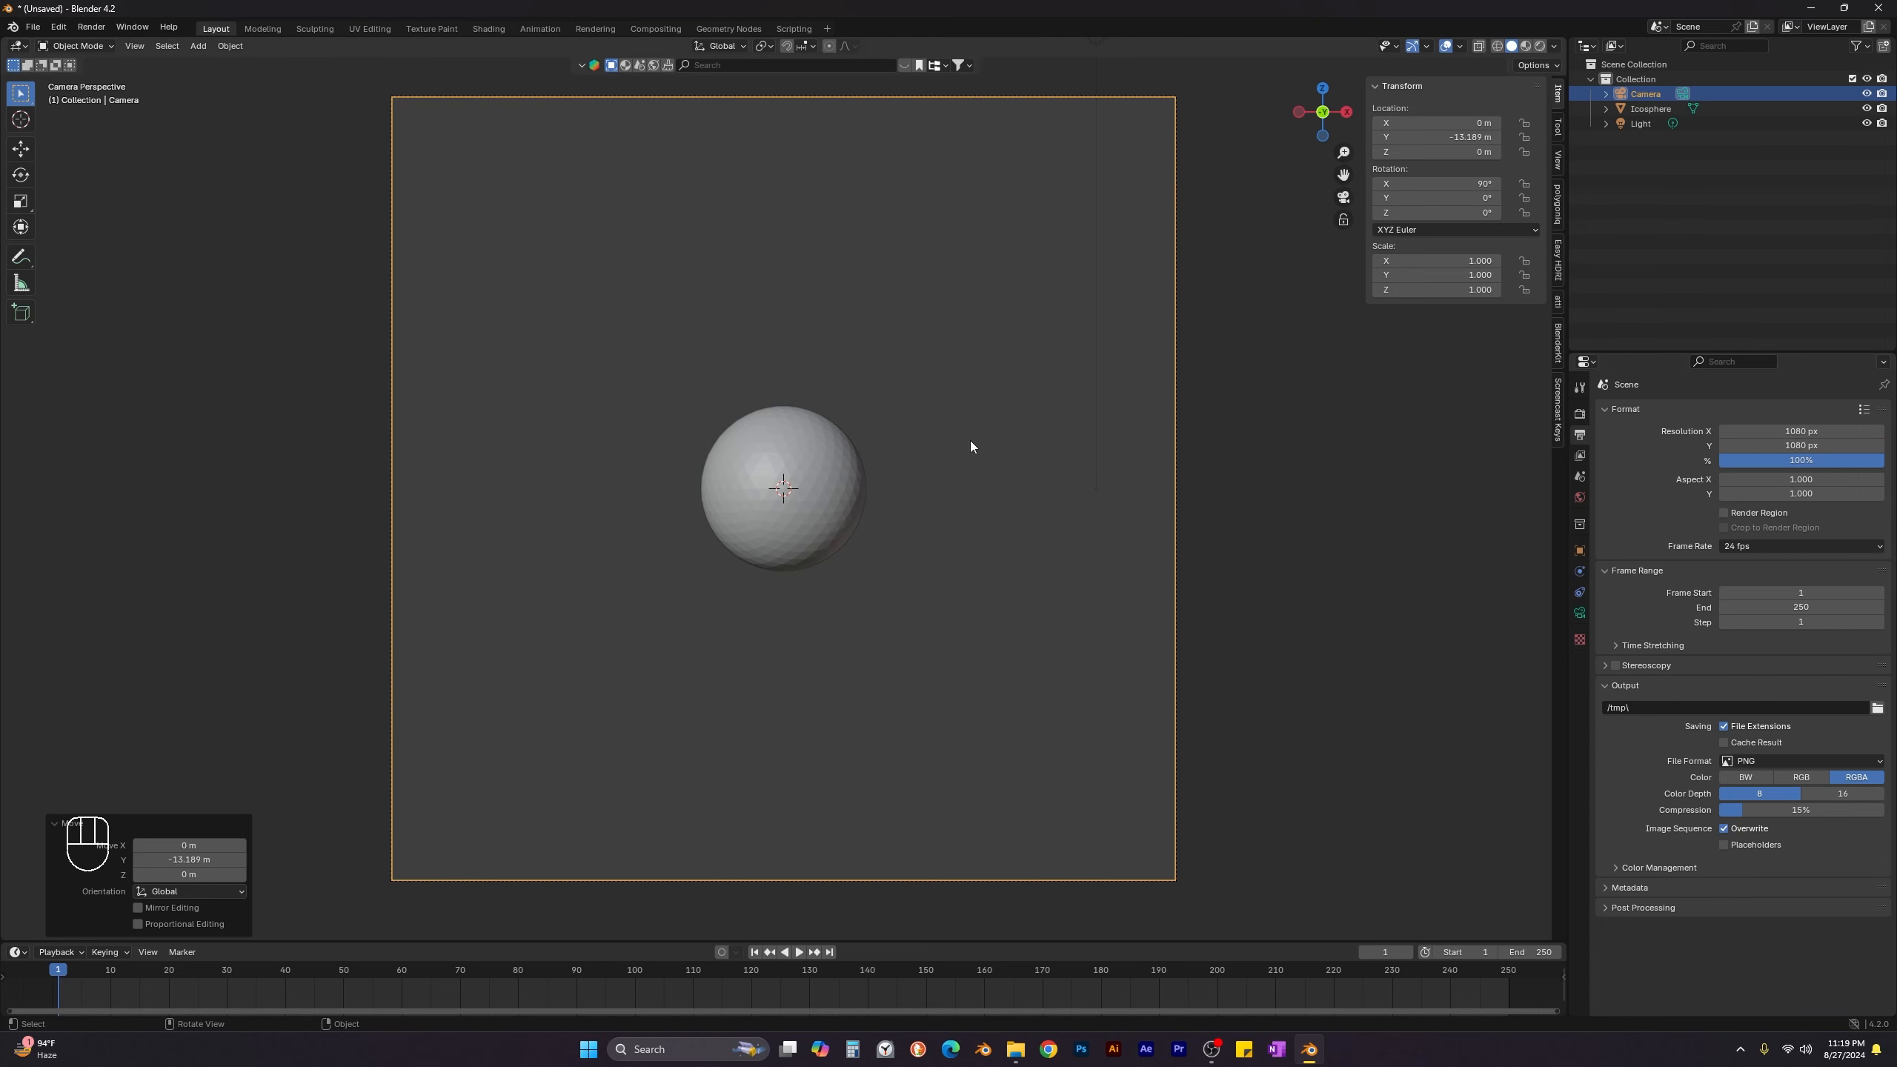
# Add rigid body physics of the Active type to the icosphere, keeping Deform as its collision source.
pyautogui.moveTo(970, 445); pyautogui.dragTo(969, 591, button='middle')
pyautogui.scroll(-5, 969, 591)
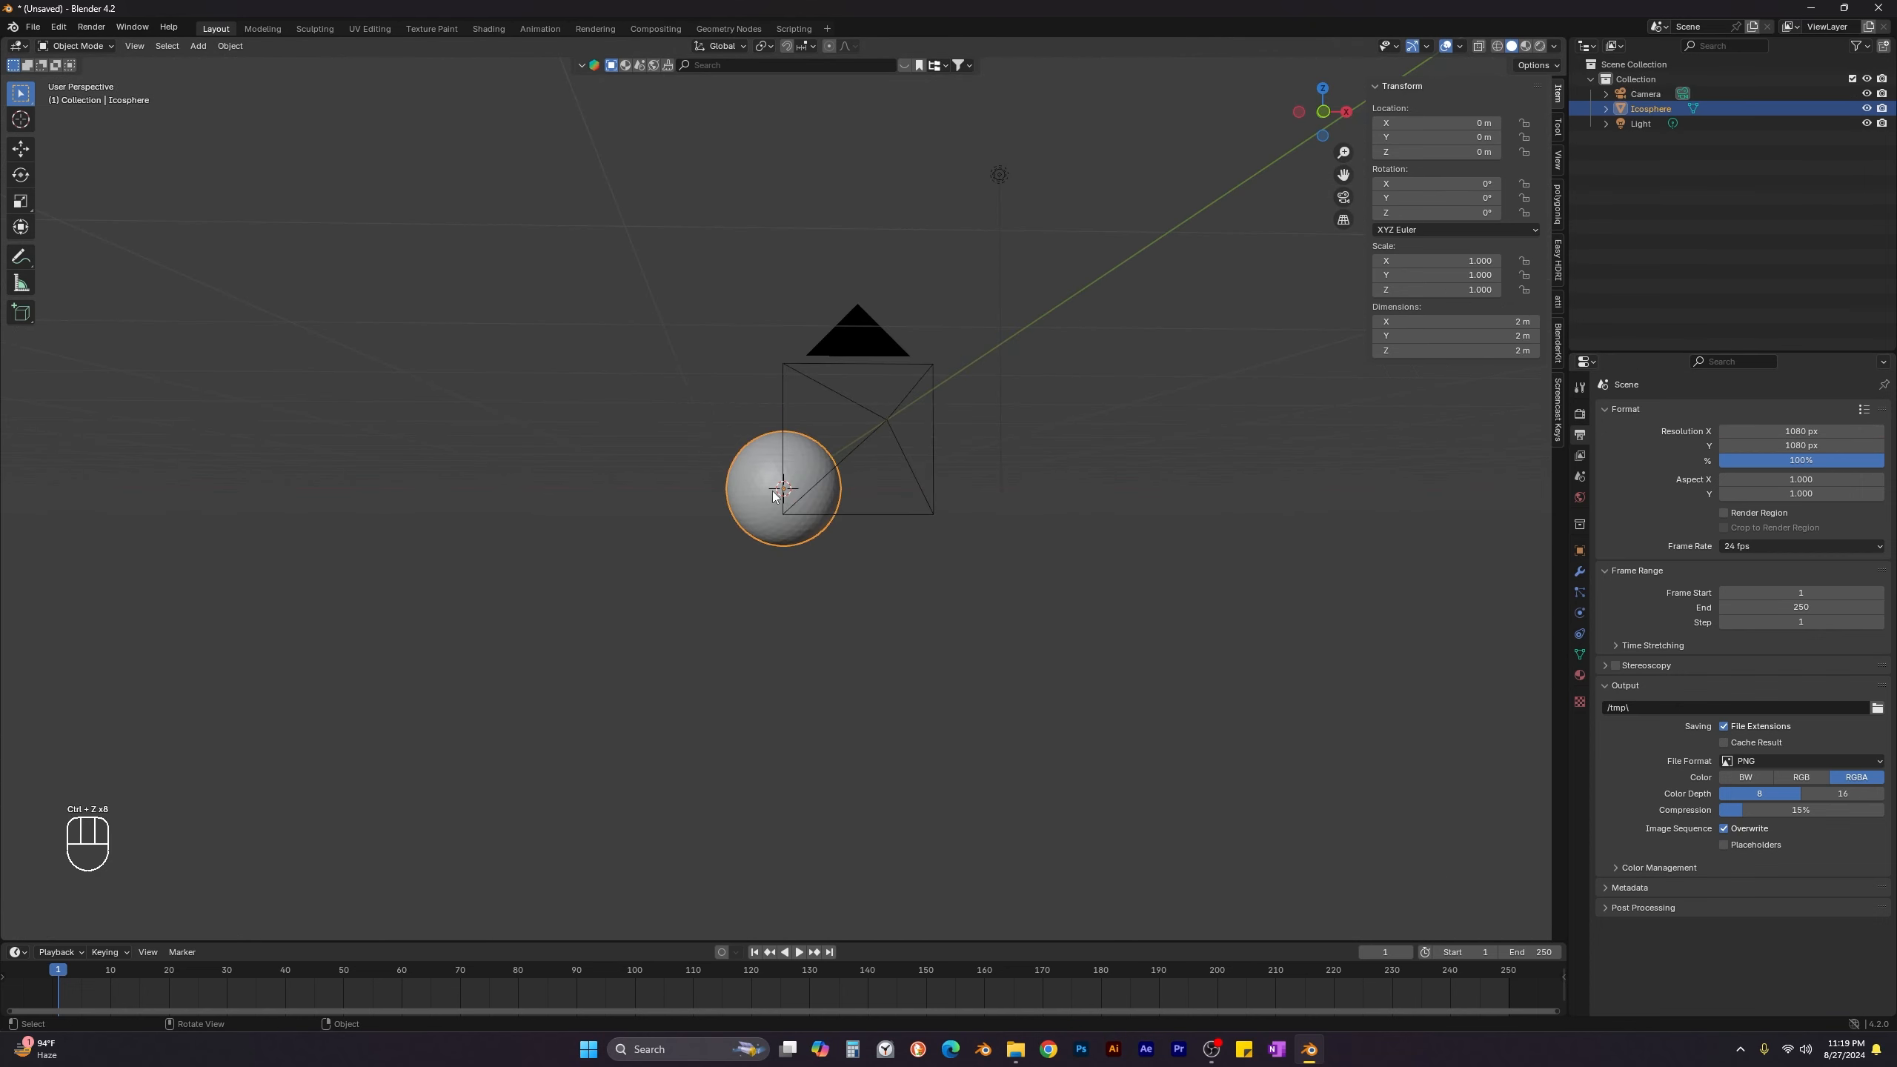
pyautogui.scroll(2, 812, 493)
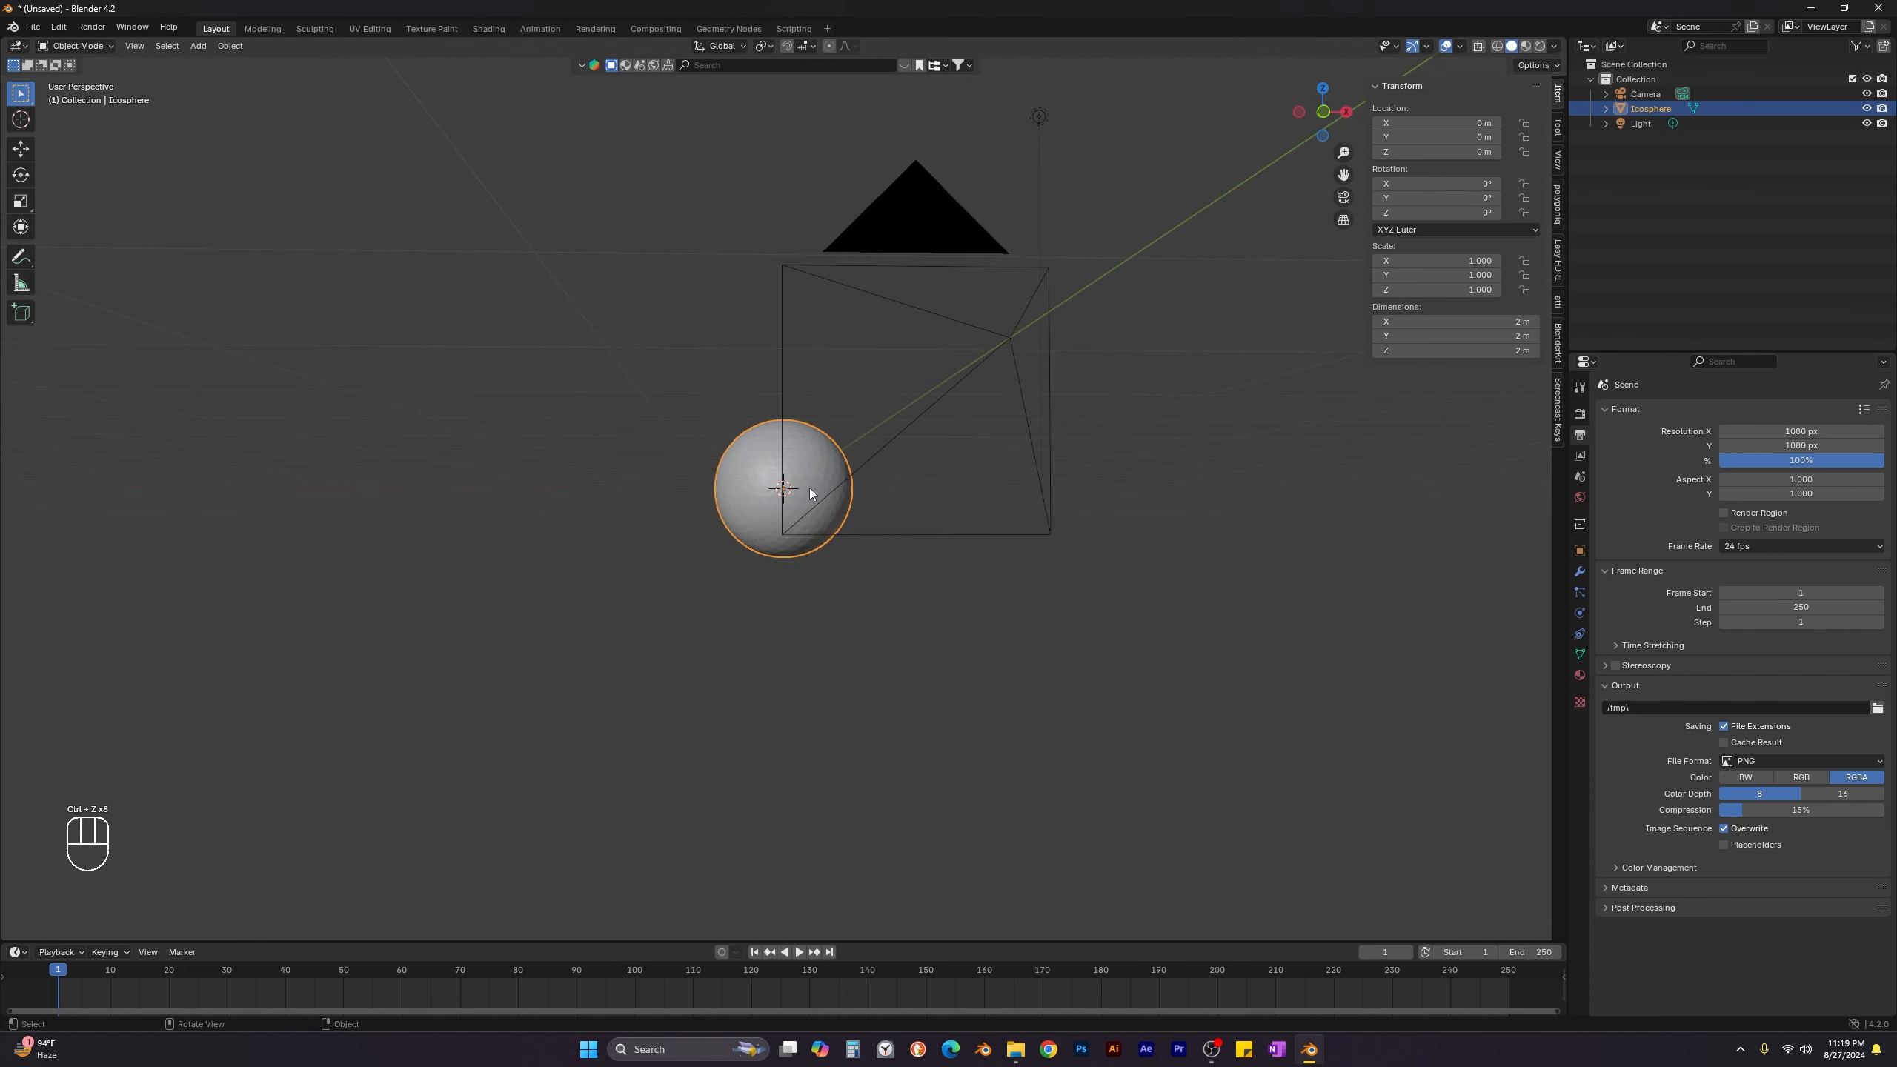
pyautogui.click(1580, 572)
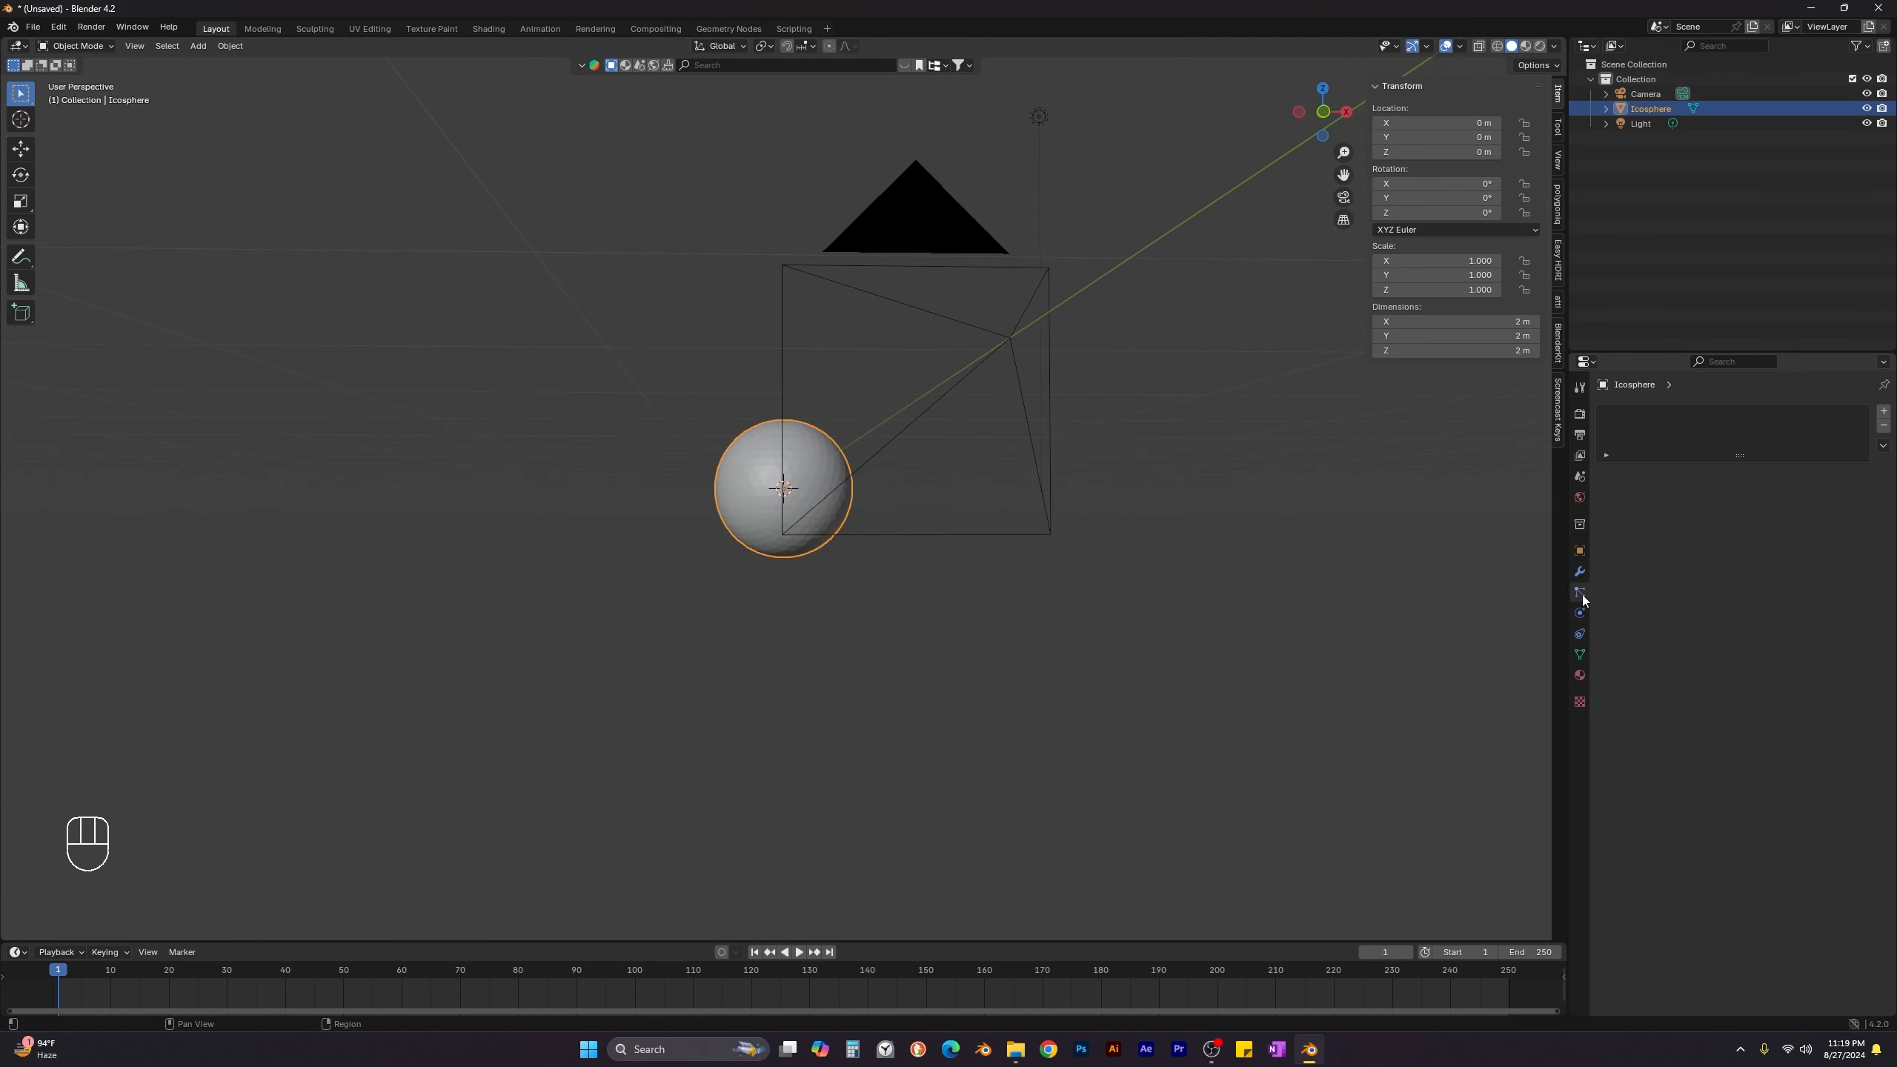
pyautogui.click(1578, 574)
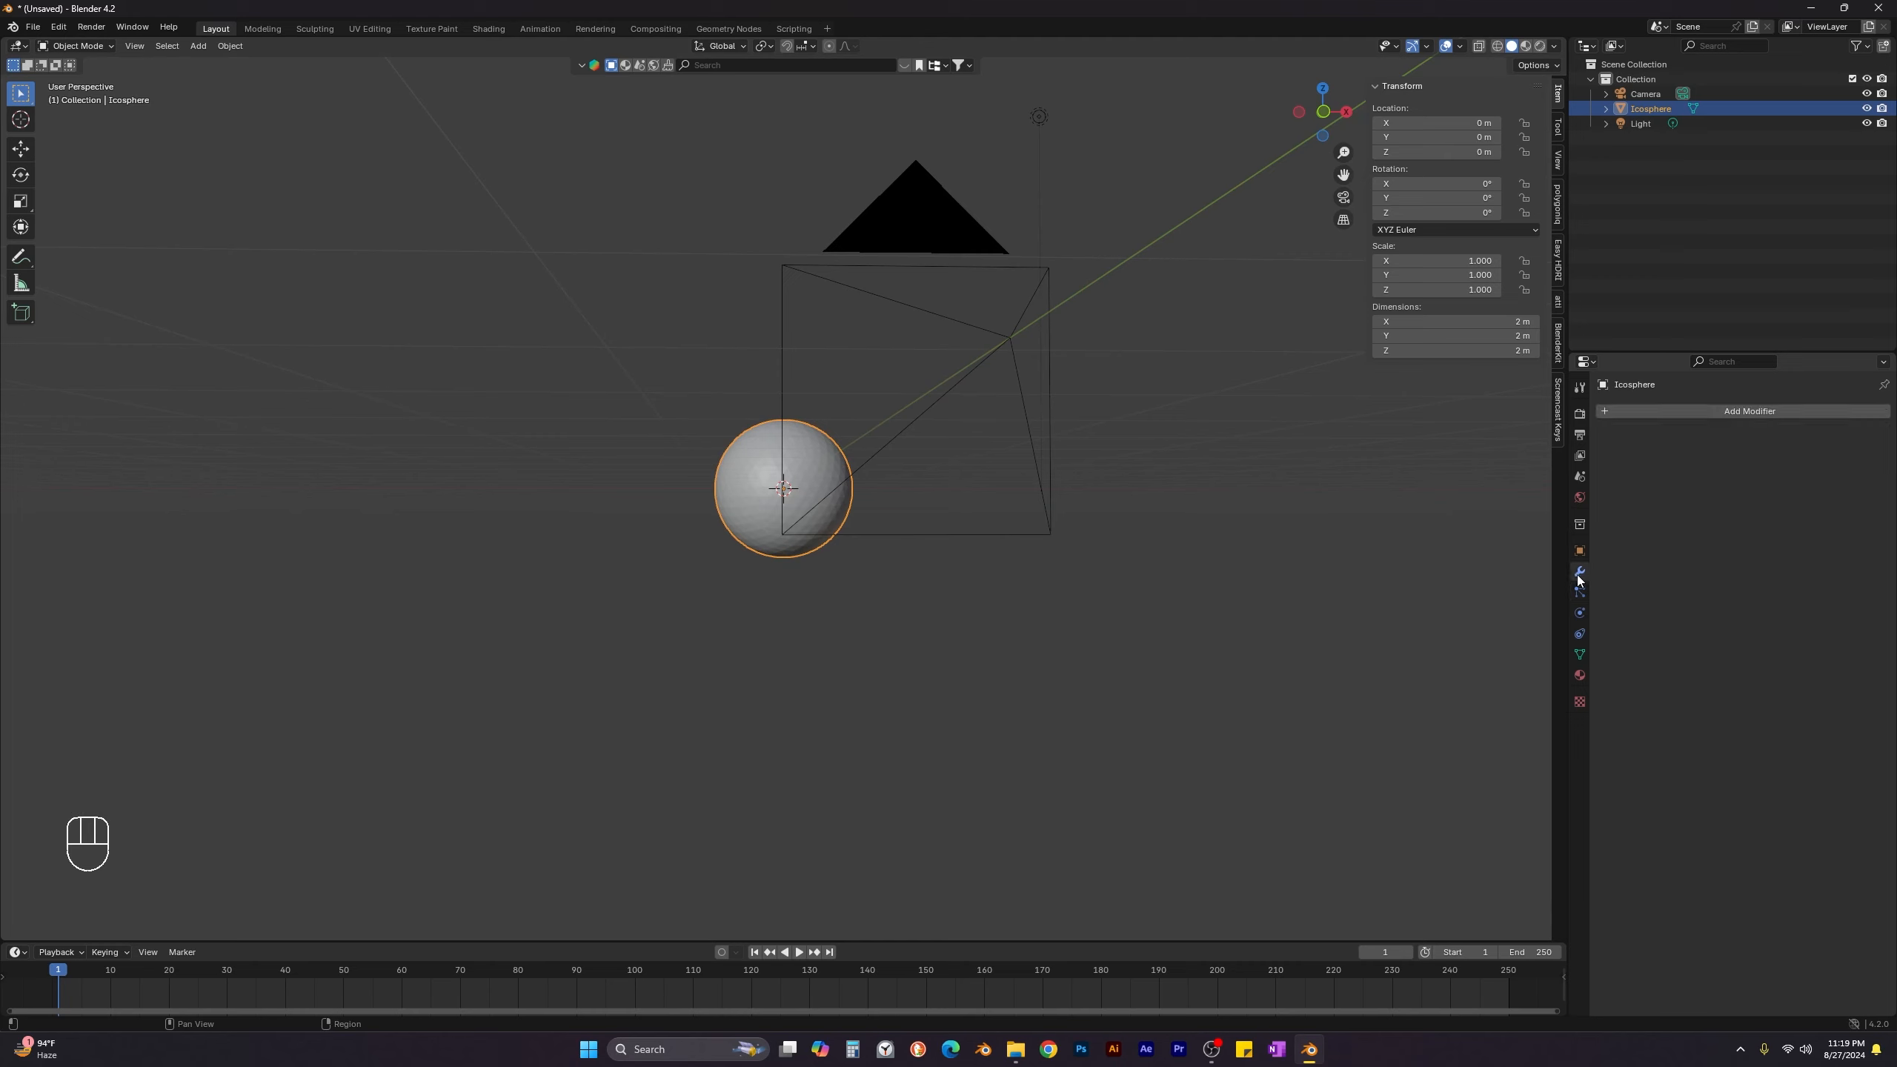
pyautogui.click(1581, 634)
pyautogui.click(1581, 612)
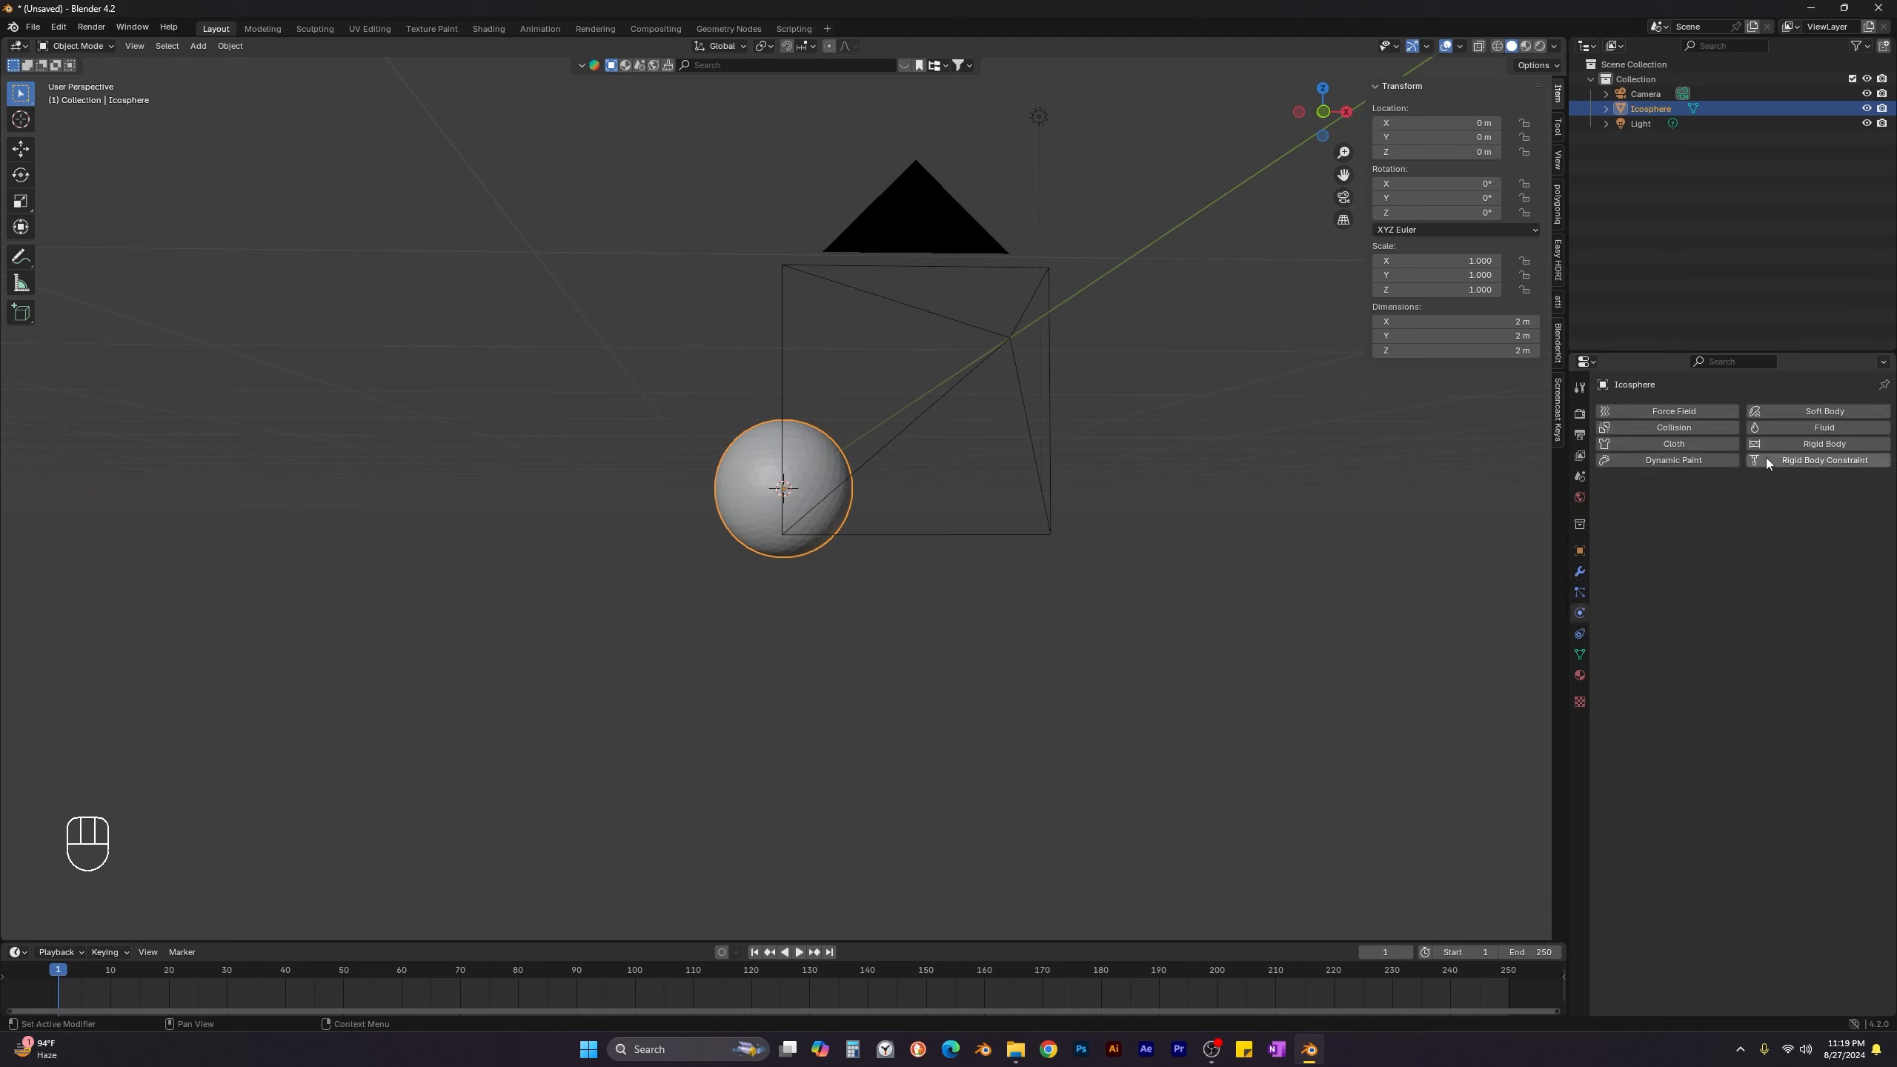
pyautogui.click(1796, 442)
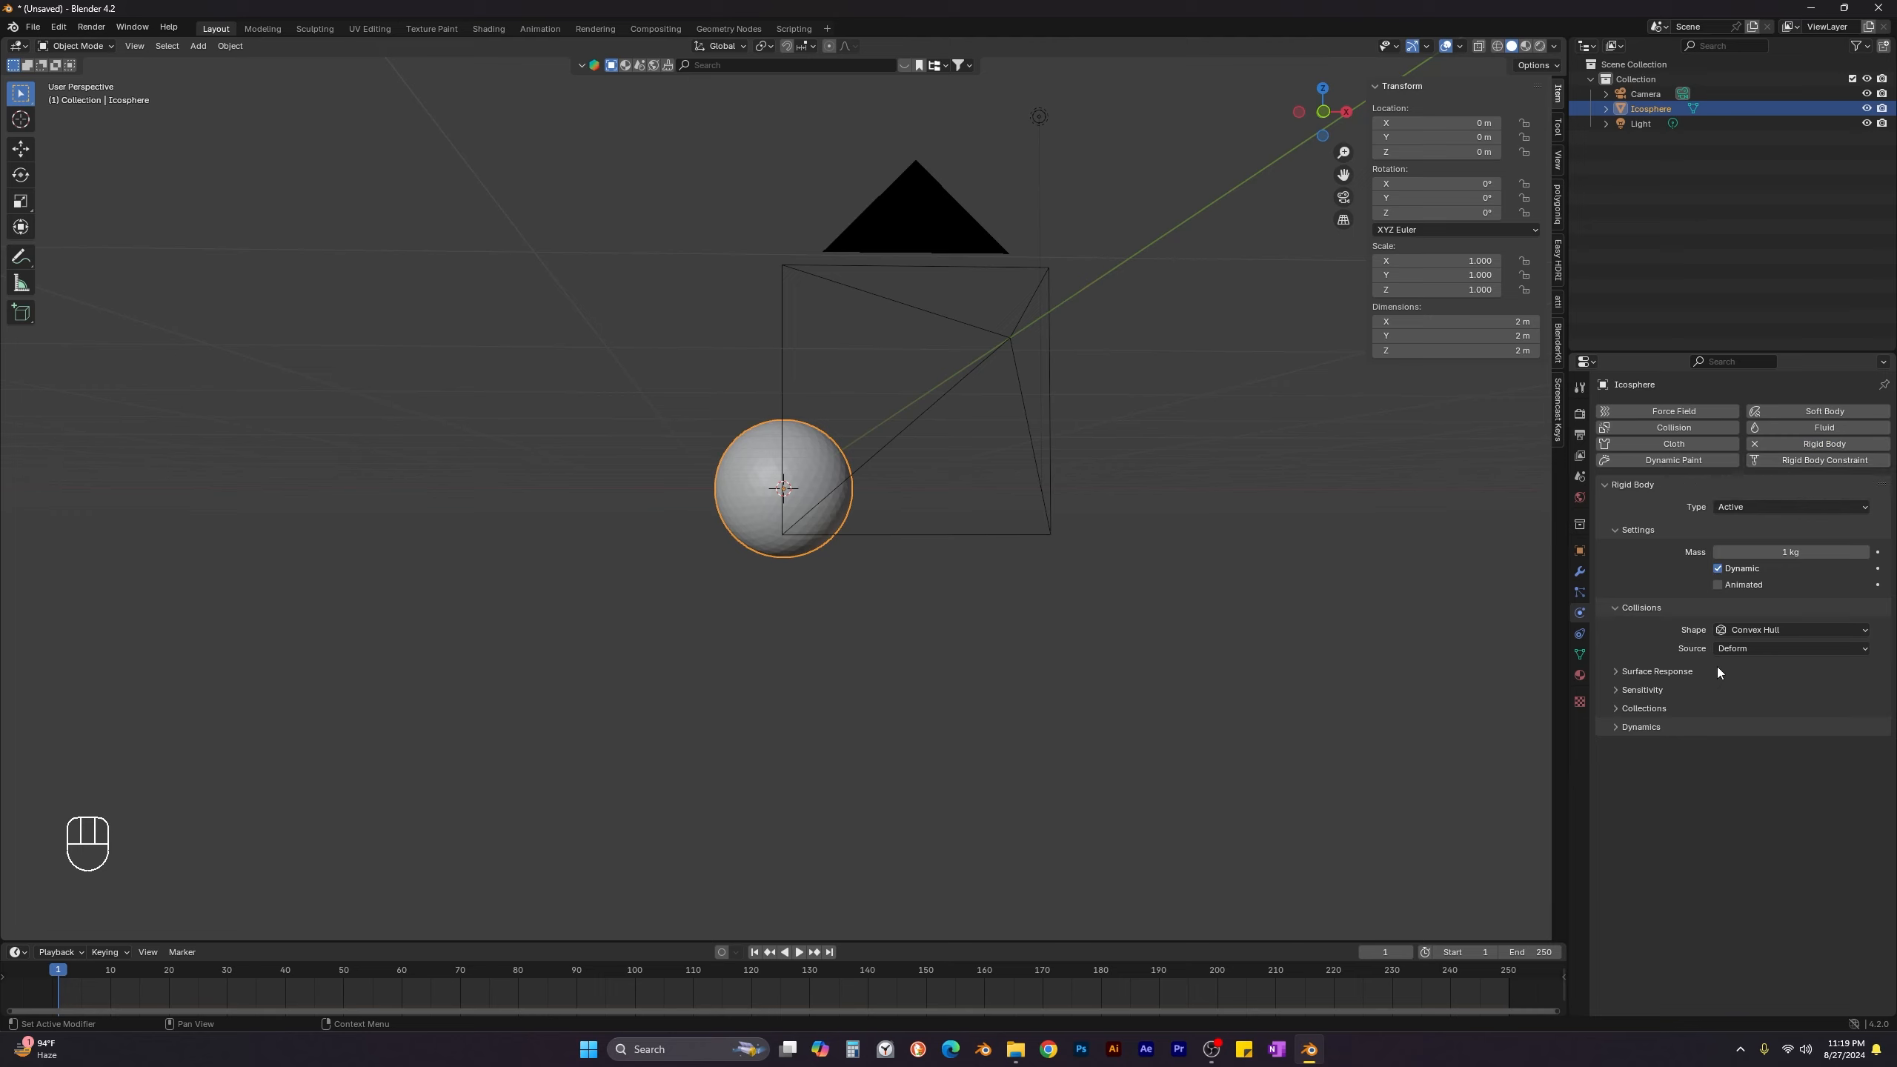
pyautogui.click(1734, 651)
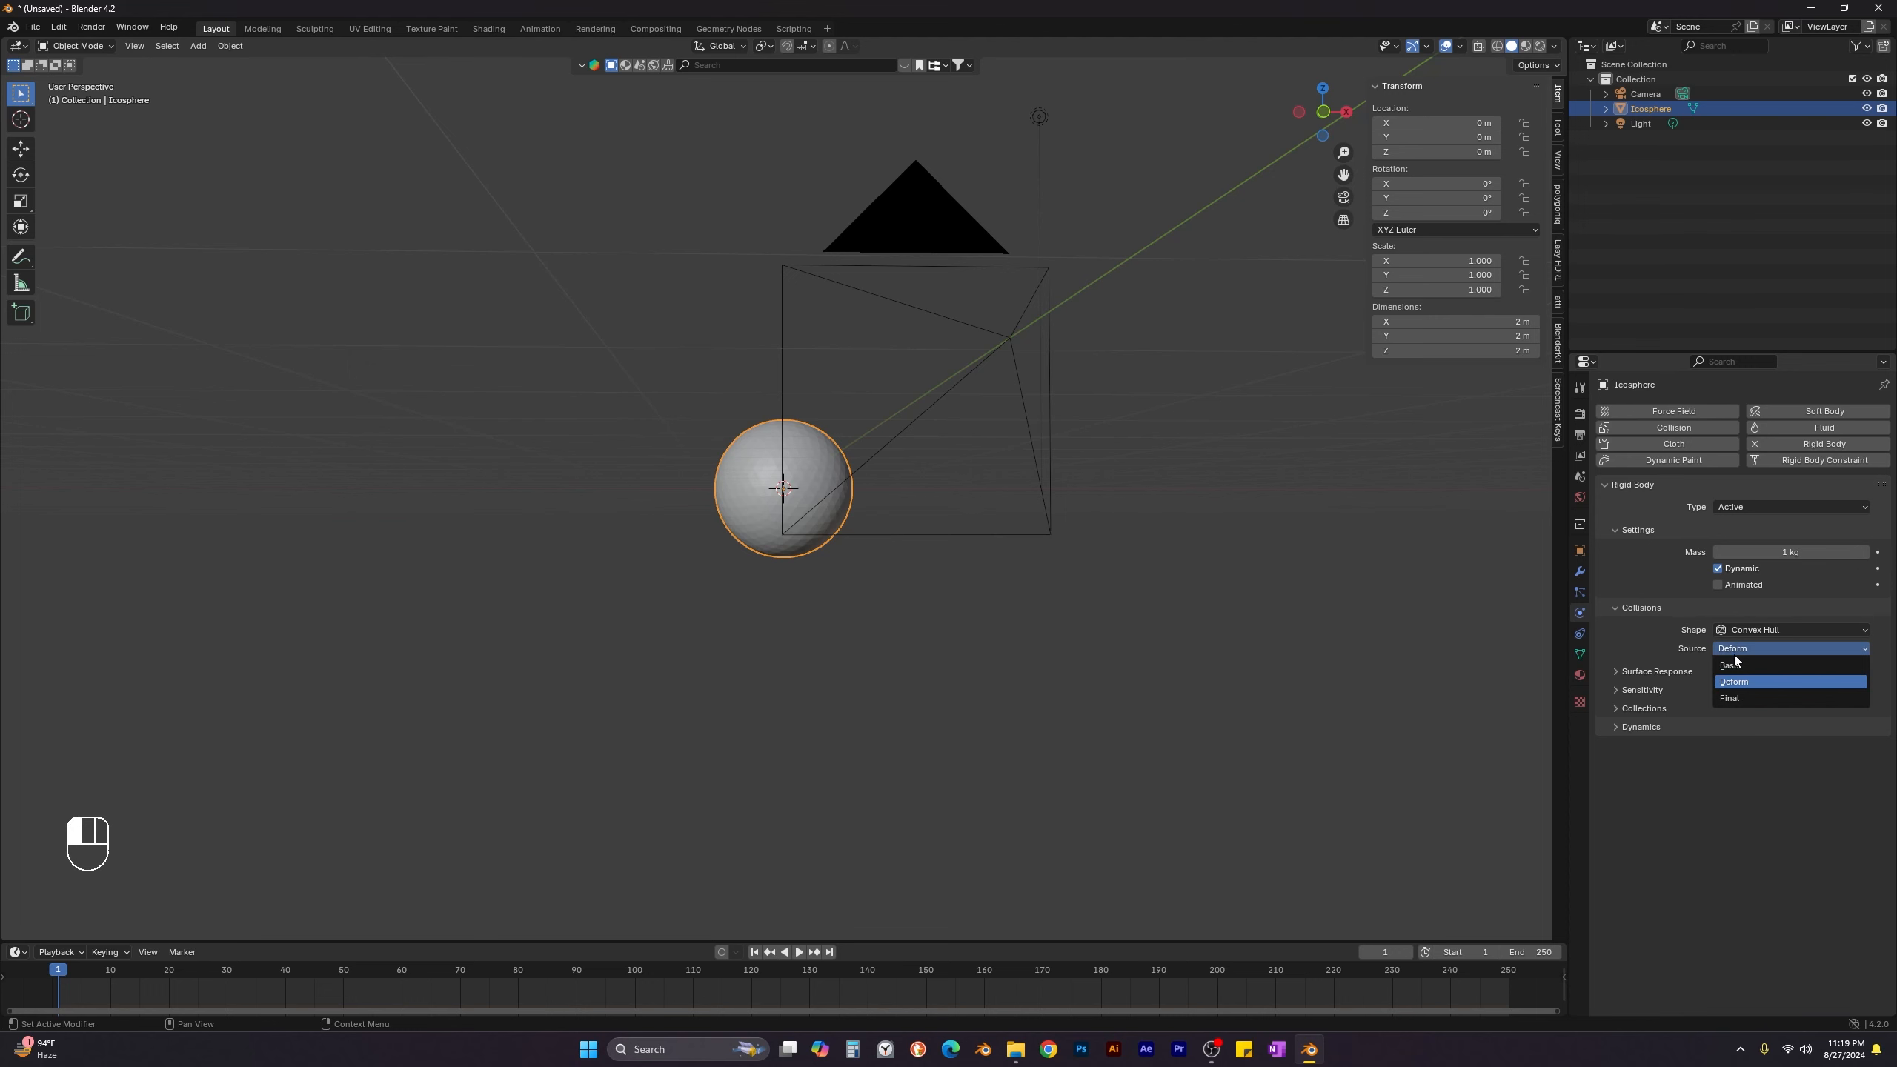
pyautogui.click(1734, 651)
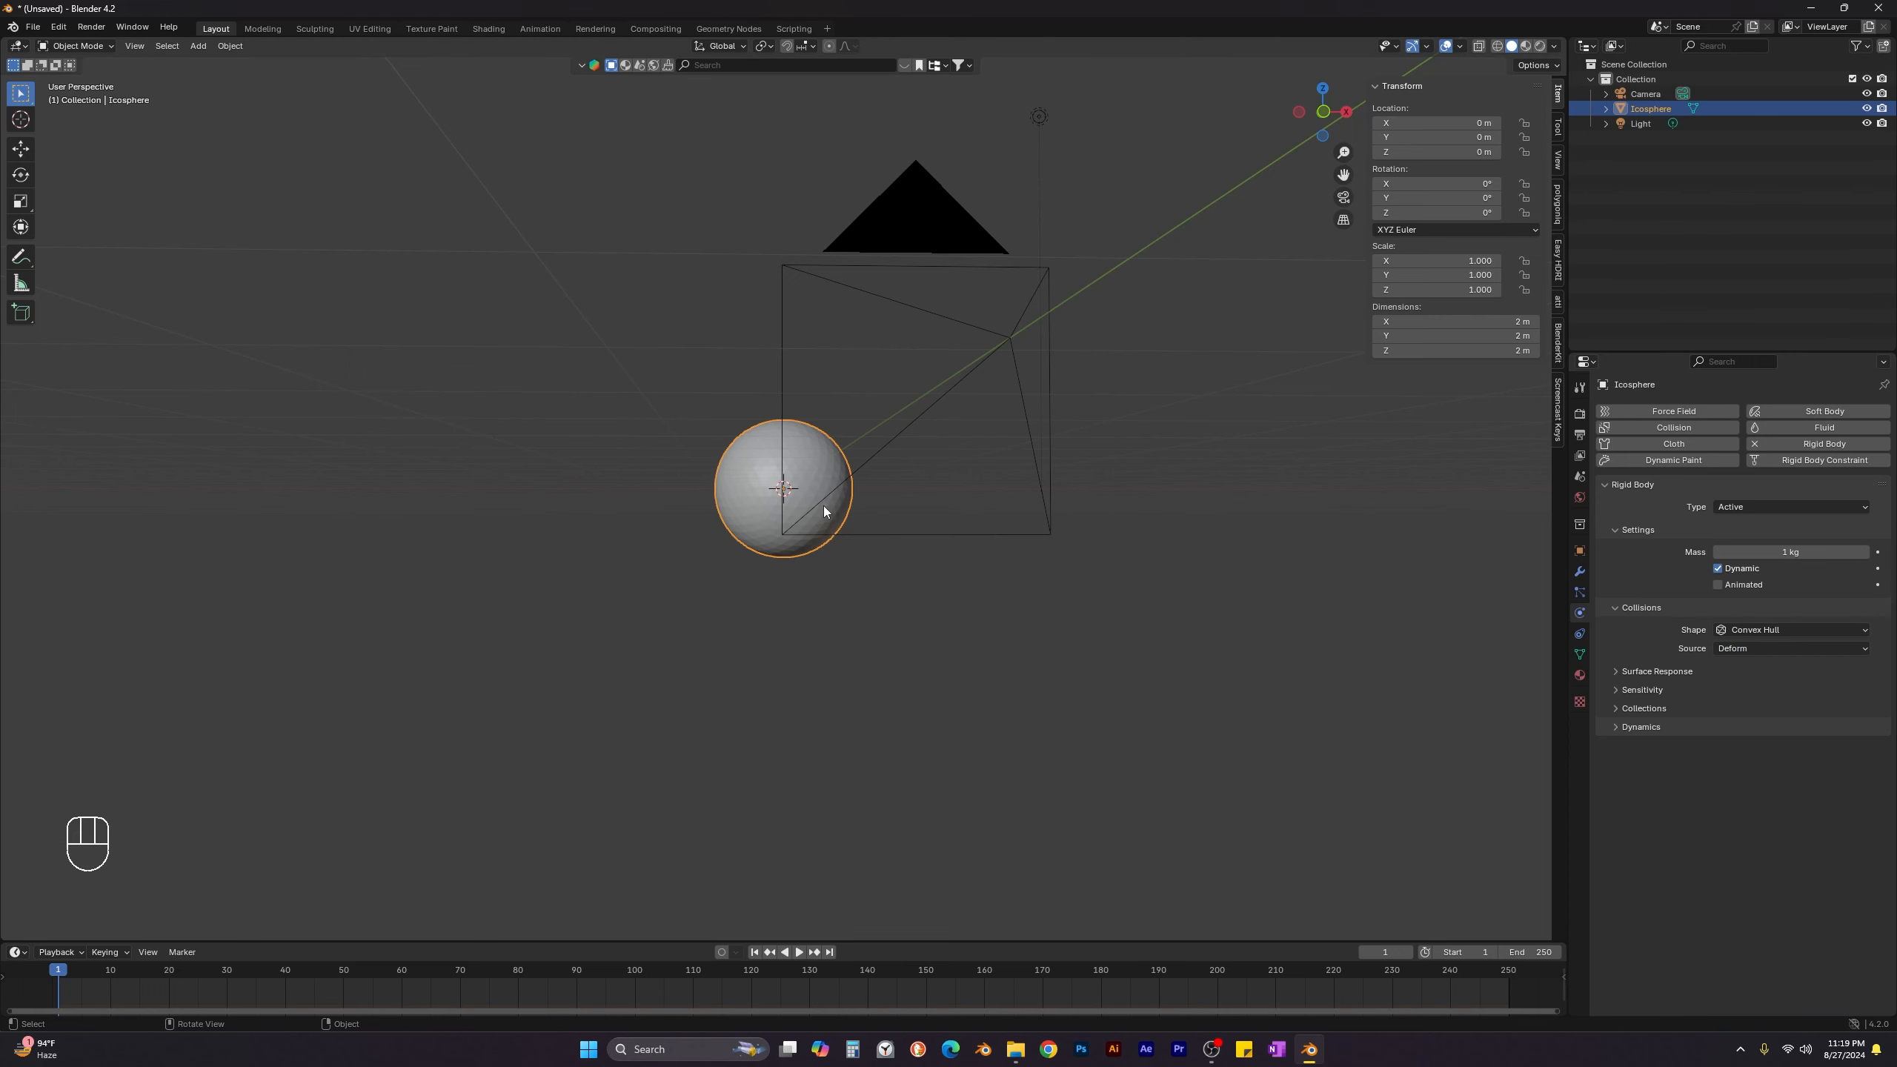
# In front view, duplicate the icosphere to the upper left of the original and scale the copy to about 1.26.
pyautogui.press('KP_1')
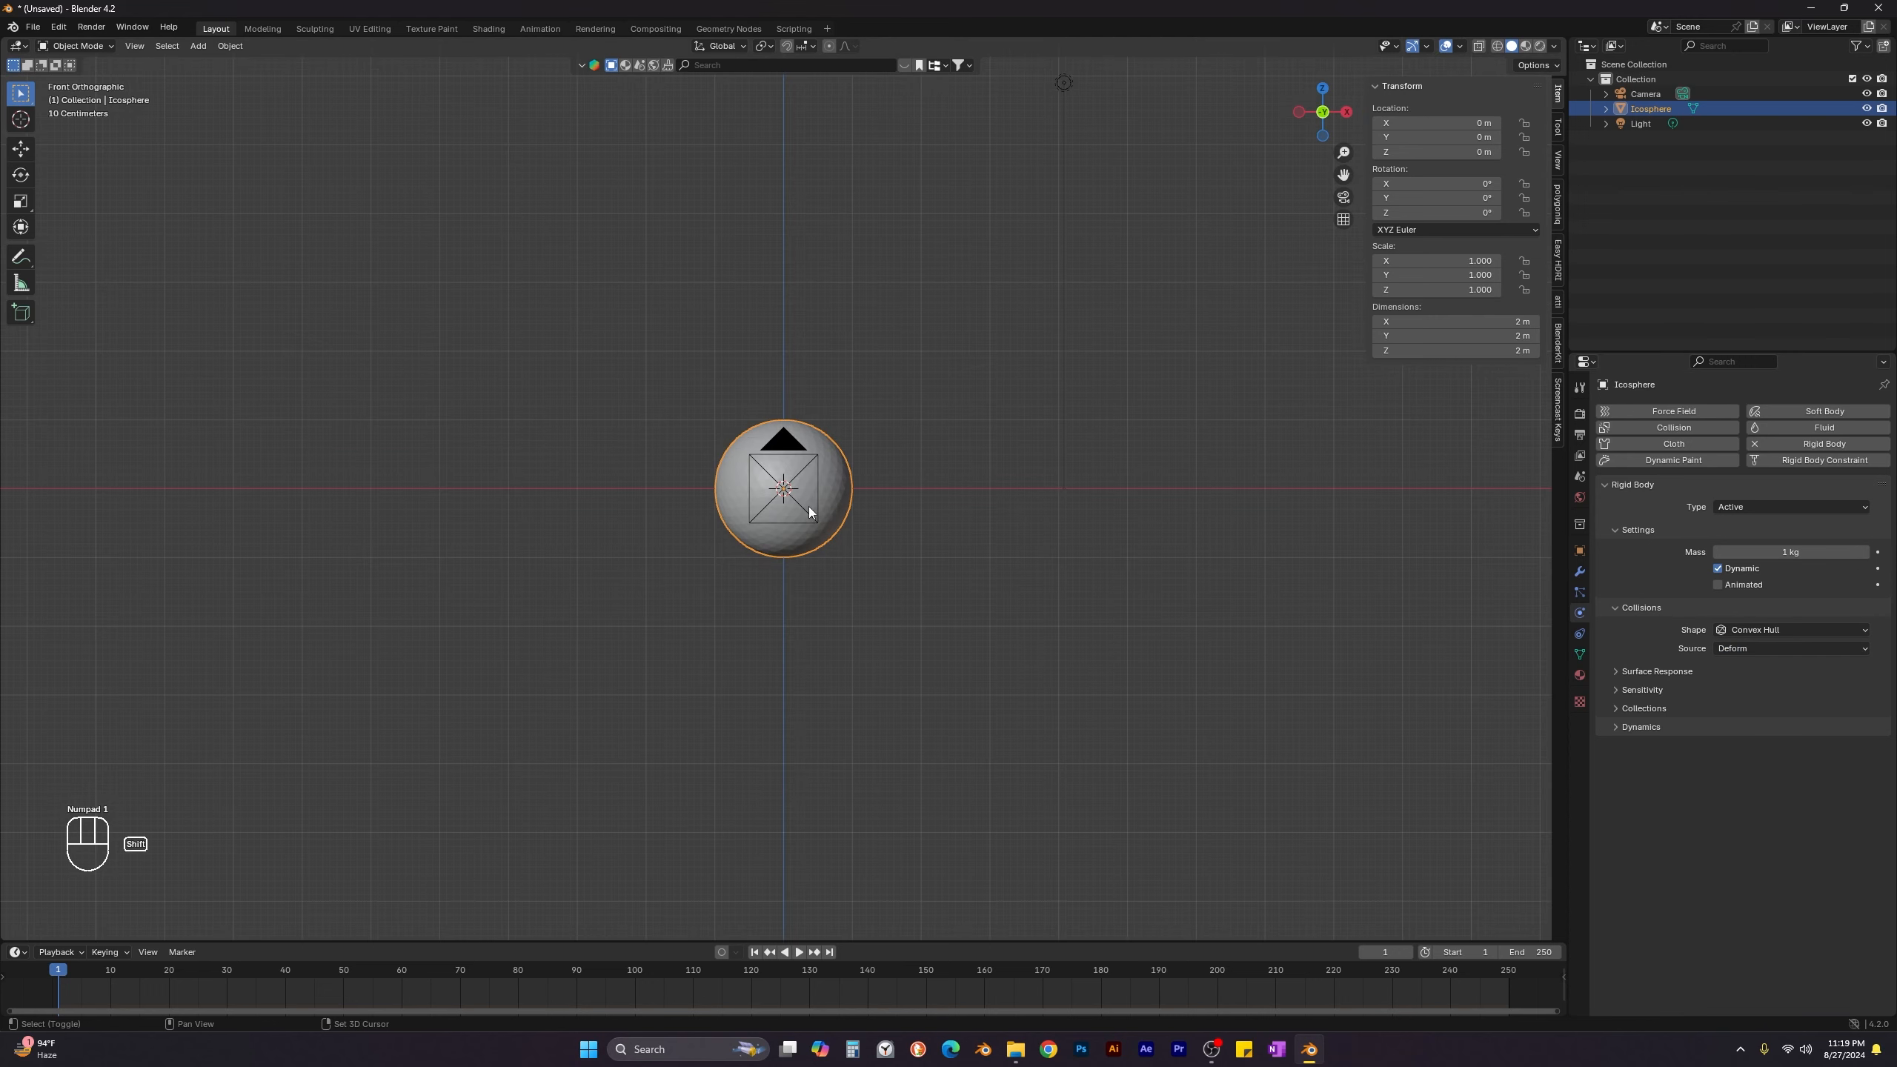
pyautogui.hotkey('shift', 's')
pyautogui.hotkey('shift', 'd')
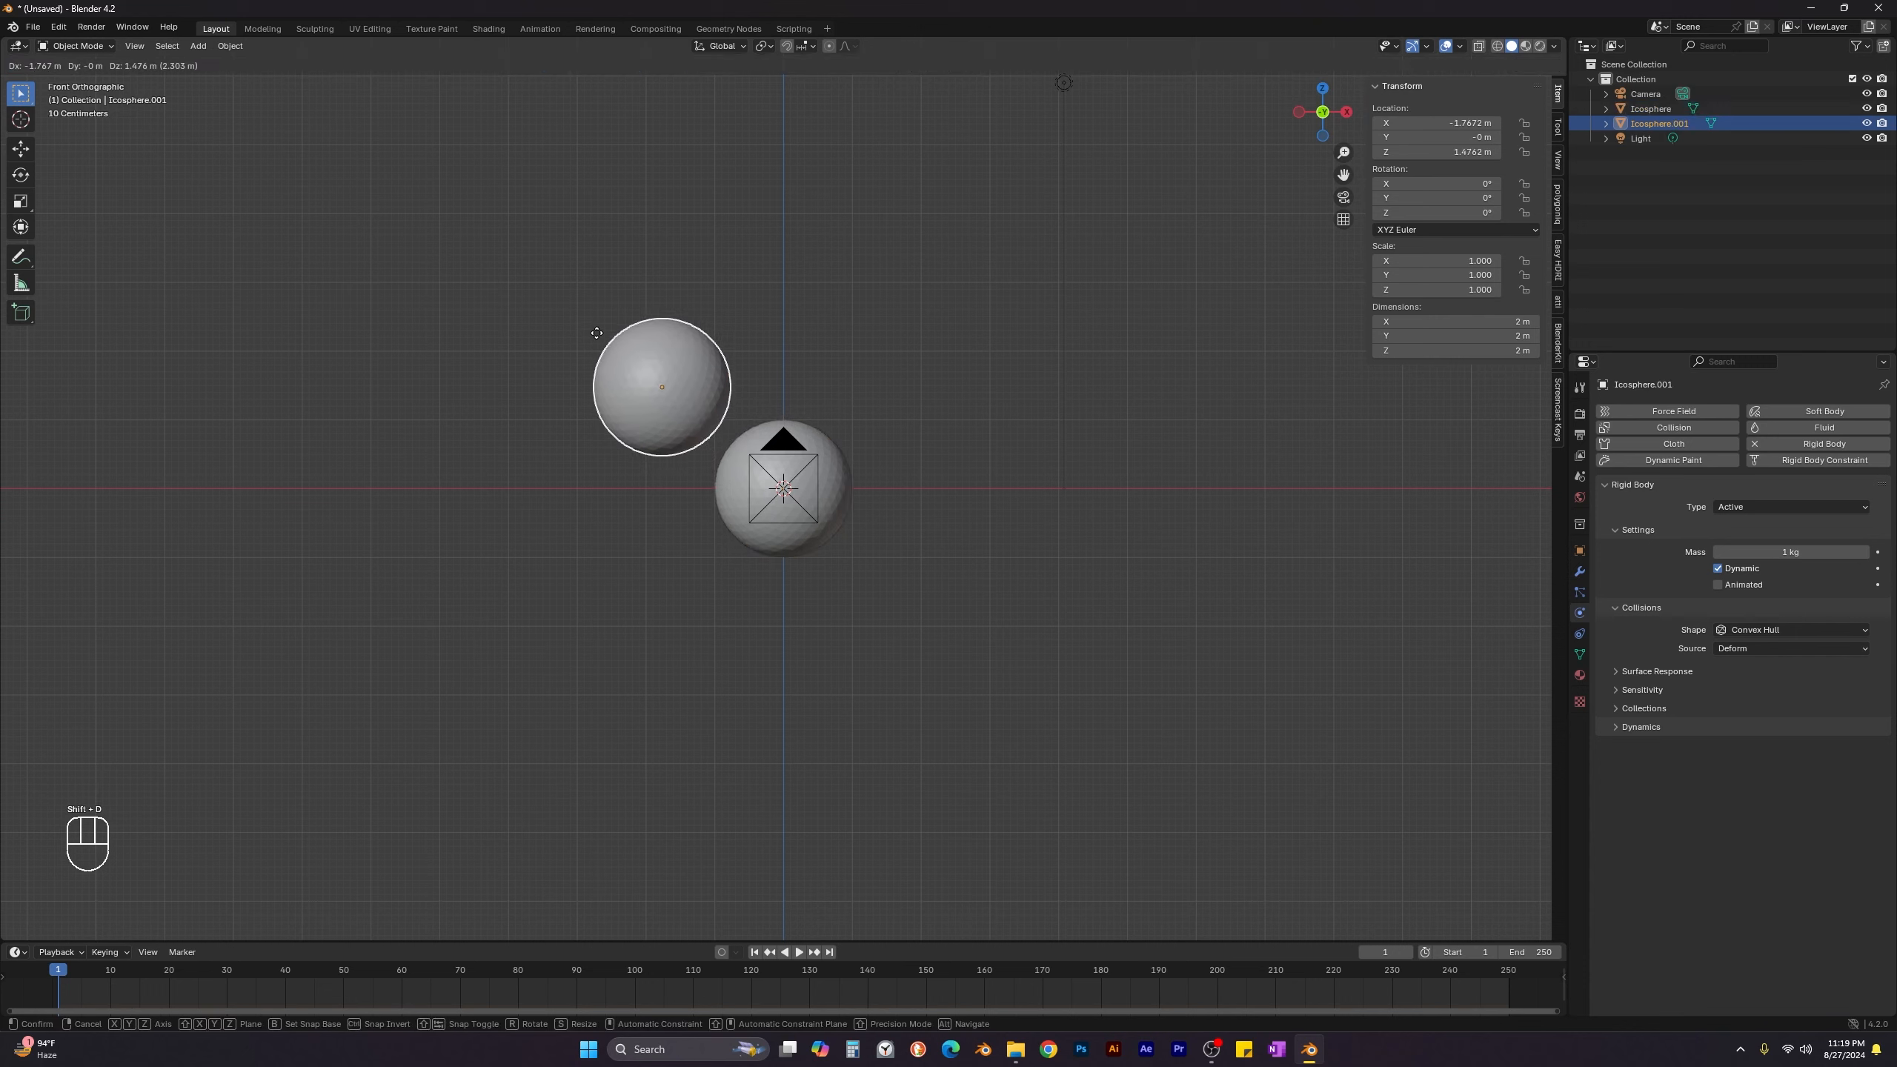
pyautogui.click(601, 334)
pyautogui.press('s')
pyautogui.click(807, 313)
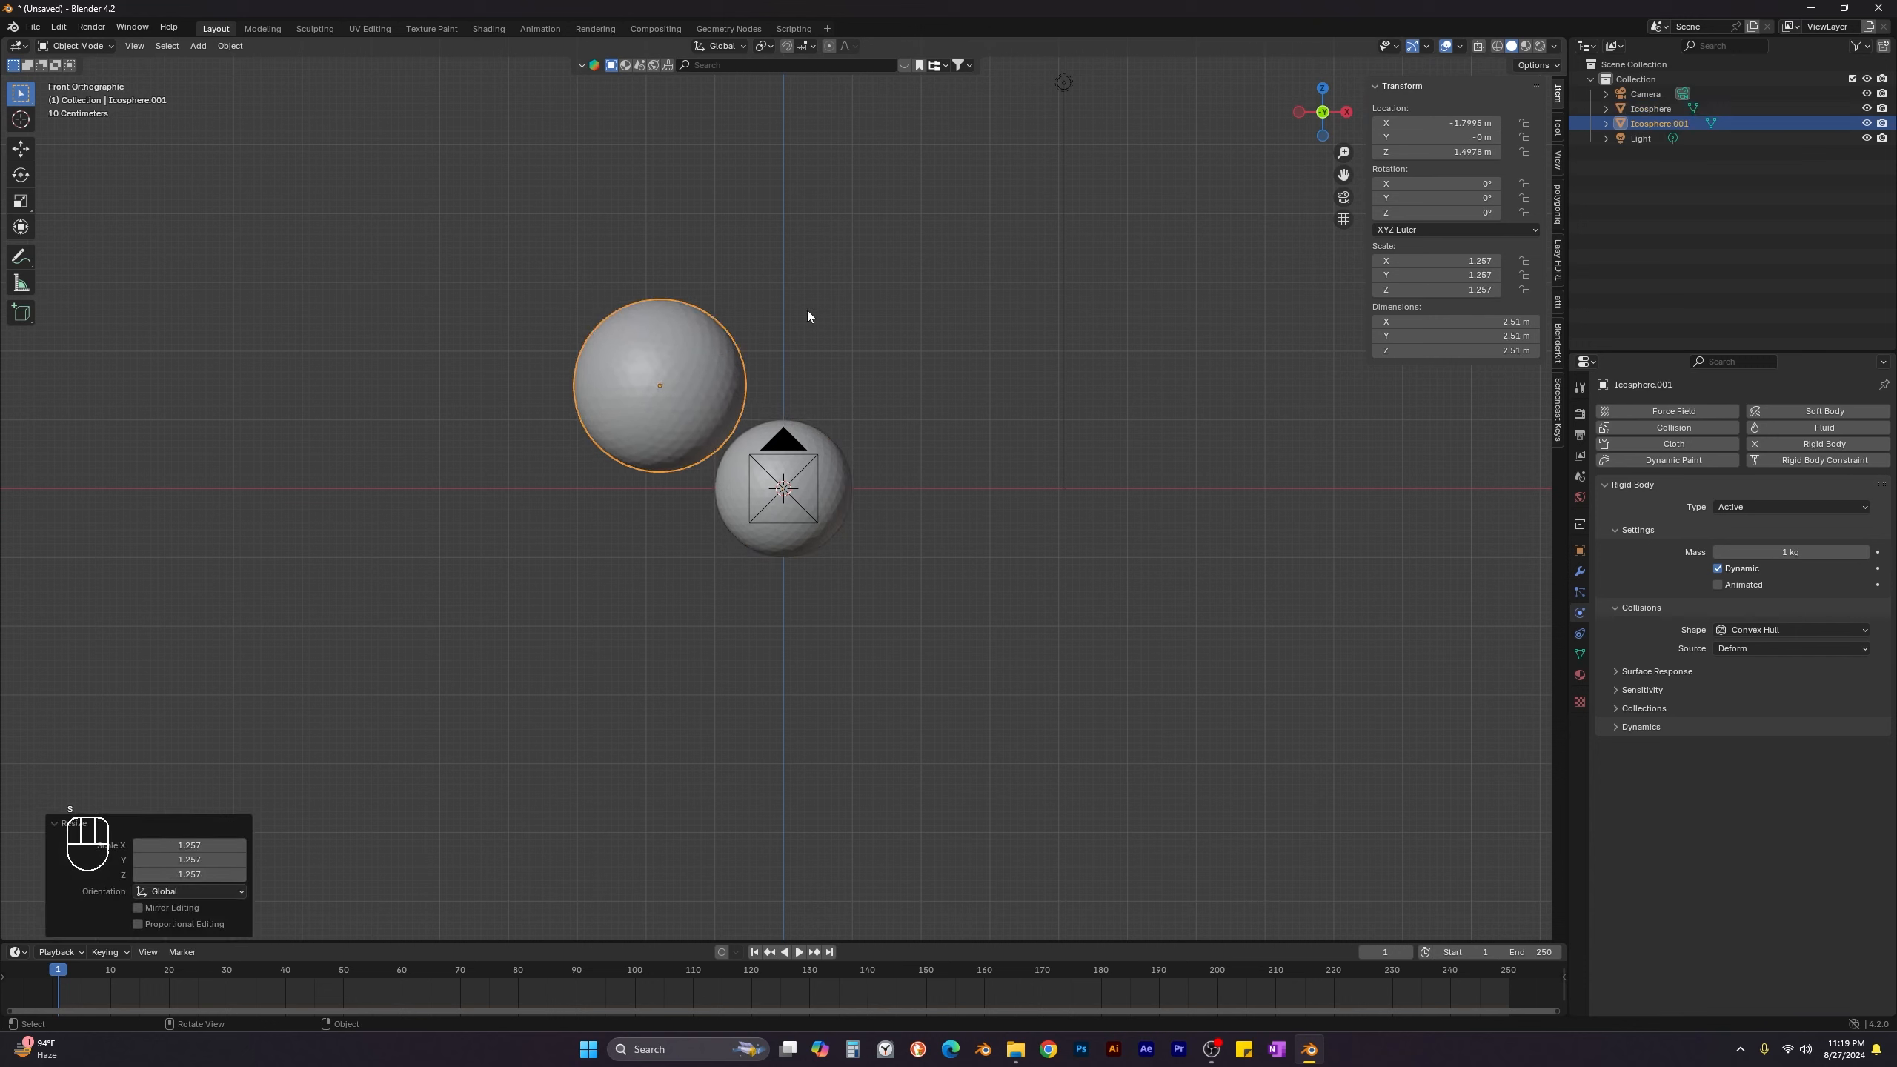
# Duplicate the enlarged sphere and place the copy just below the centre sphere, slightly to its right.
pyautogui.hotkey('shift', 'd')
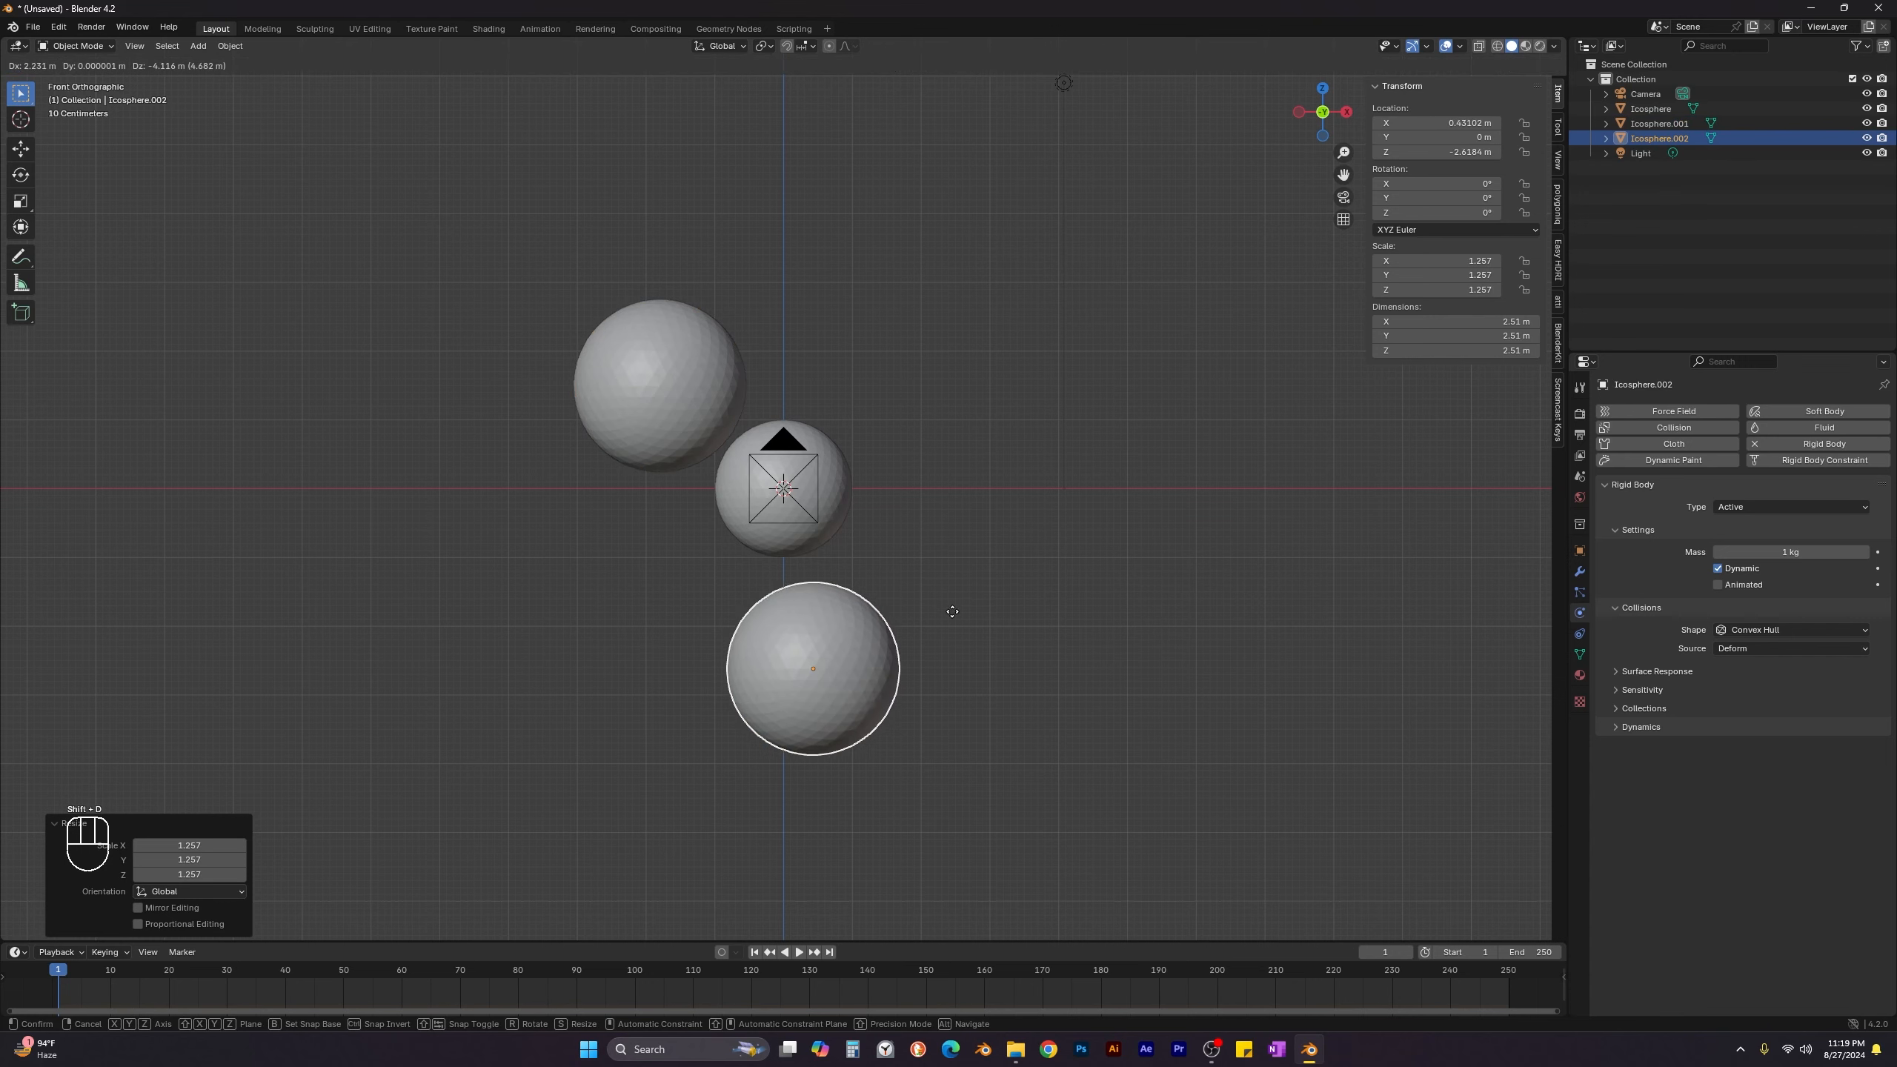
pyautogui.click(951, 614)
pyautogui.press('g')
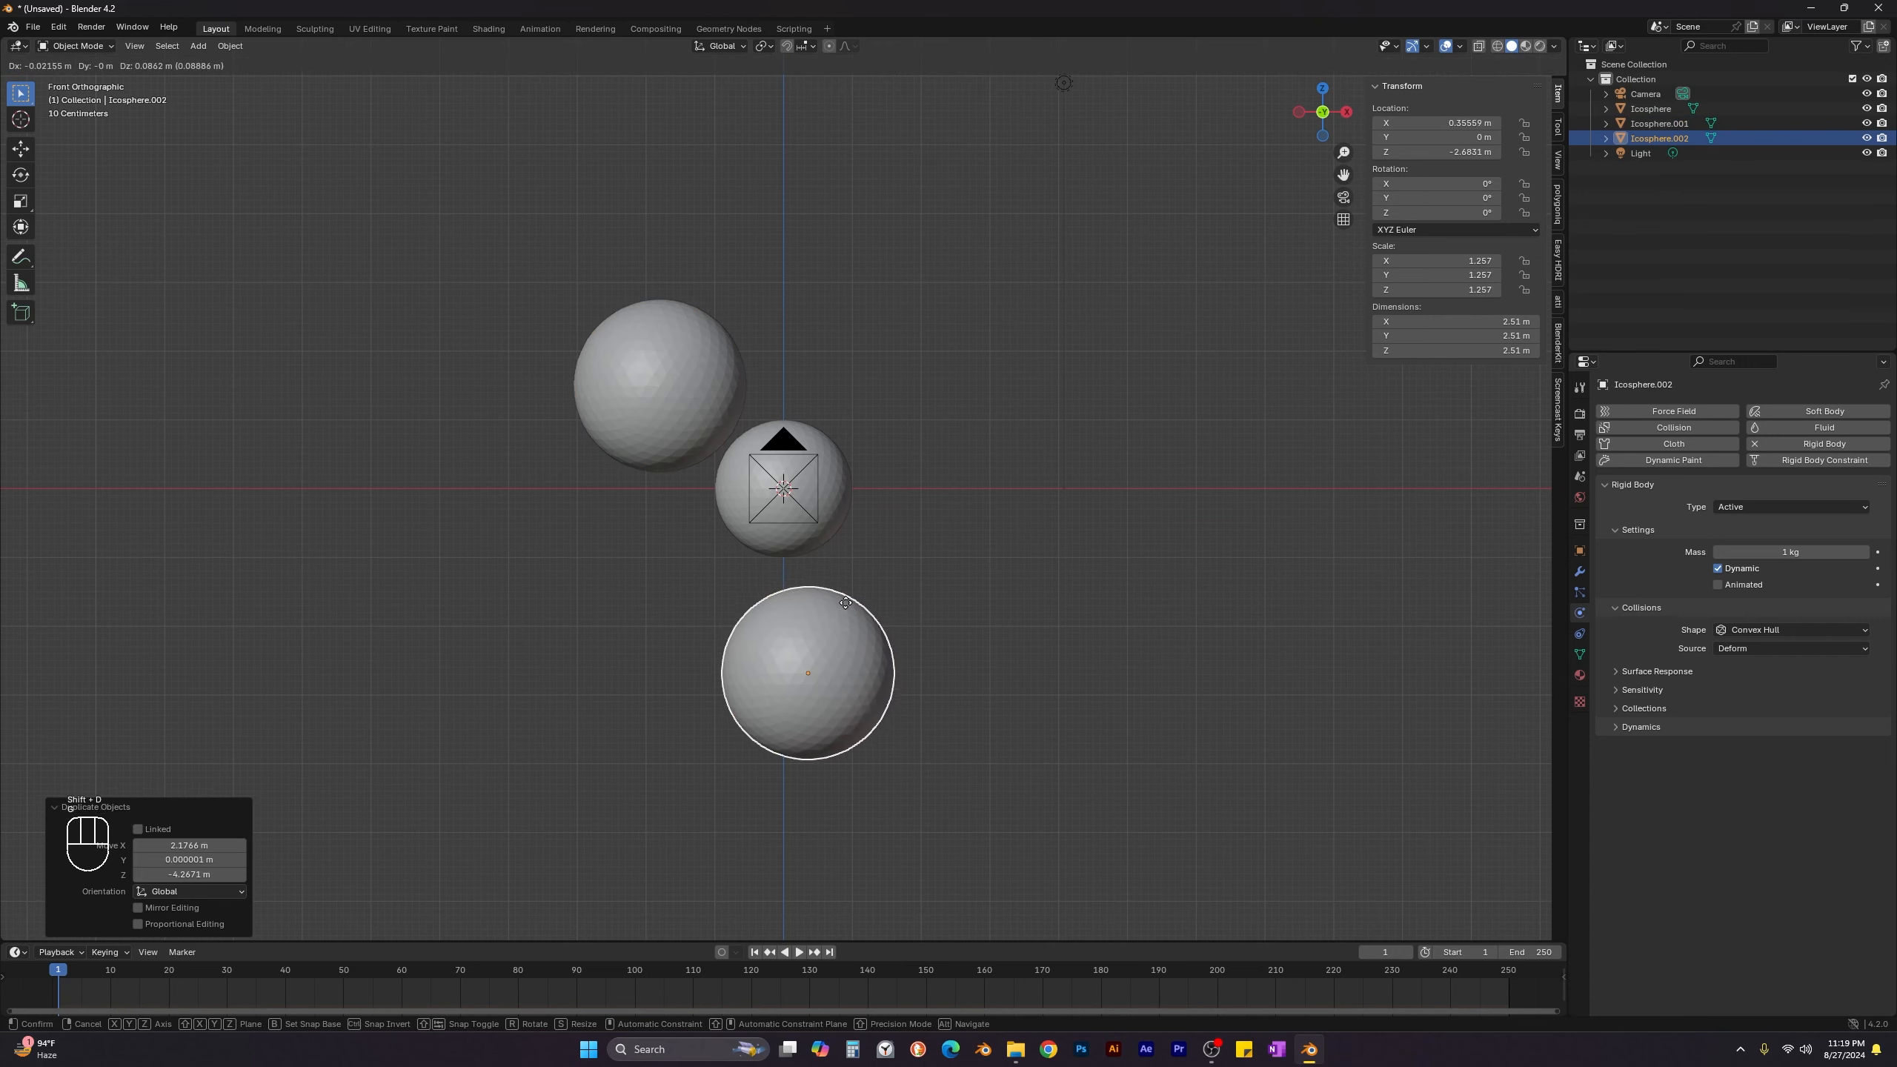
pyautogui.click(866, 572)
# Duplicate the centre sphere twice, placing copies at about X -1.85 m, Z -1.39 m and X 0.73 m, Z 2.14 m.
pyautogui.click(777, 541)
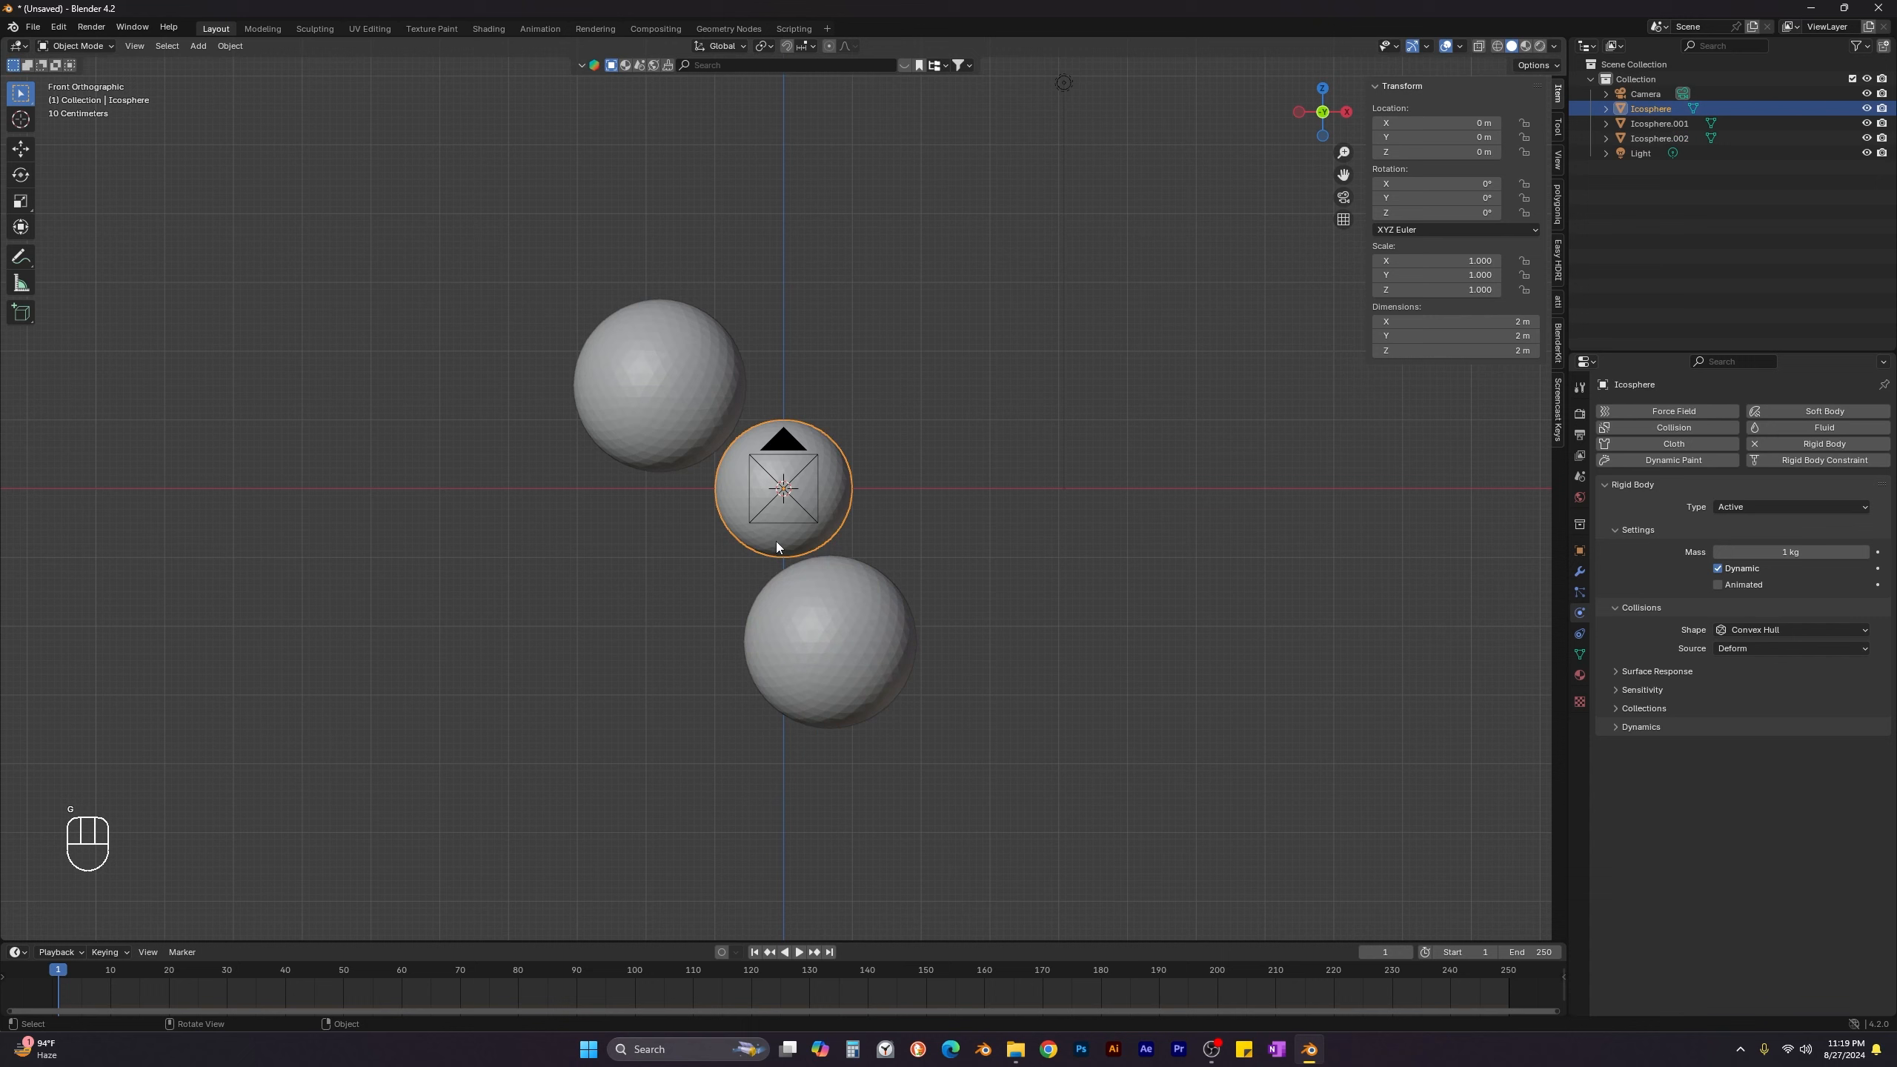
pyautogui.hotkey('shift', 'd')
pyautogui.click(642, 632)
pyautogui.hotkey('shift', 'd')
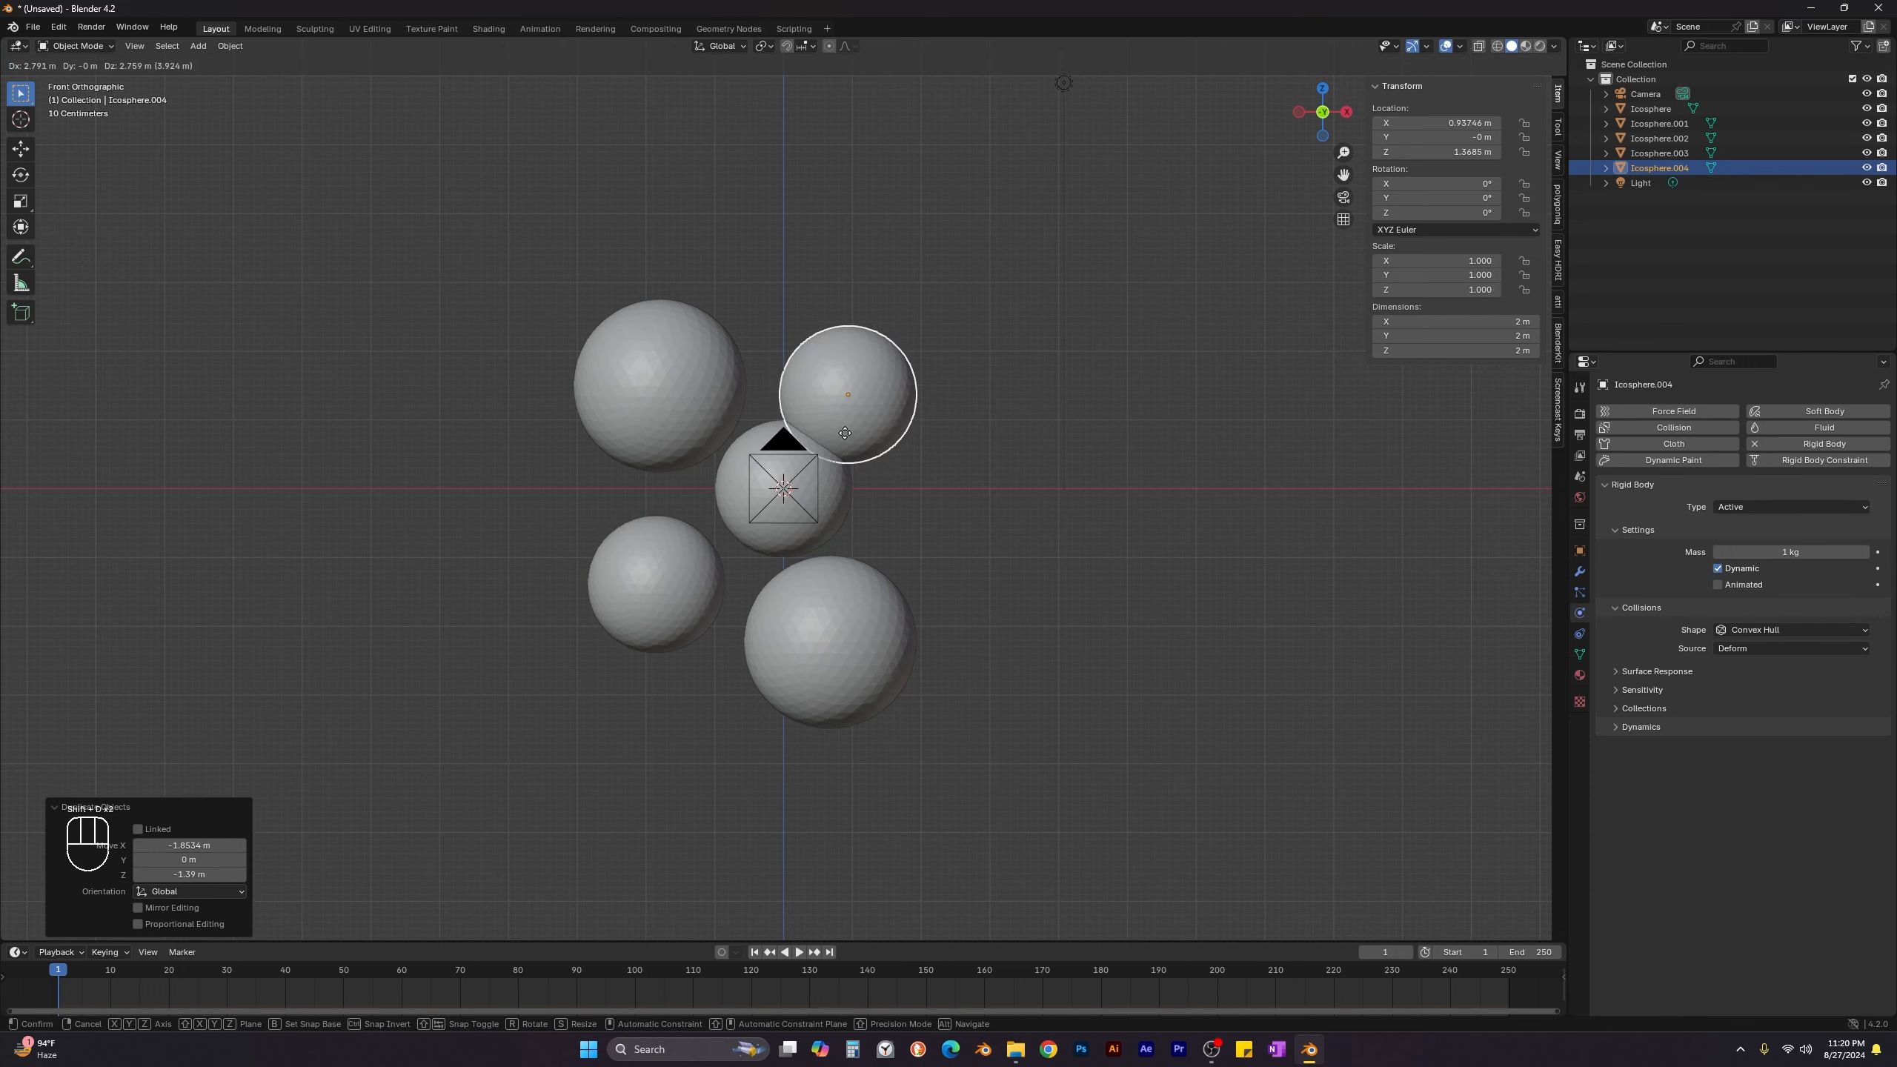
pyautogui.click(827, 395)
# Duplicate the small upper sphere to the right of the centre one, scale it to about 1.37 and position it near X 2.56 m, Z 0.1 m.
pyautogui.hotkey('shift', 'd')
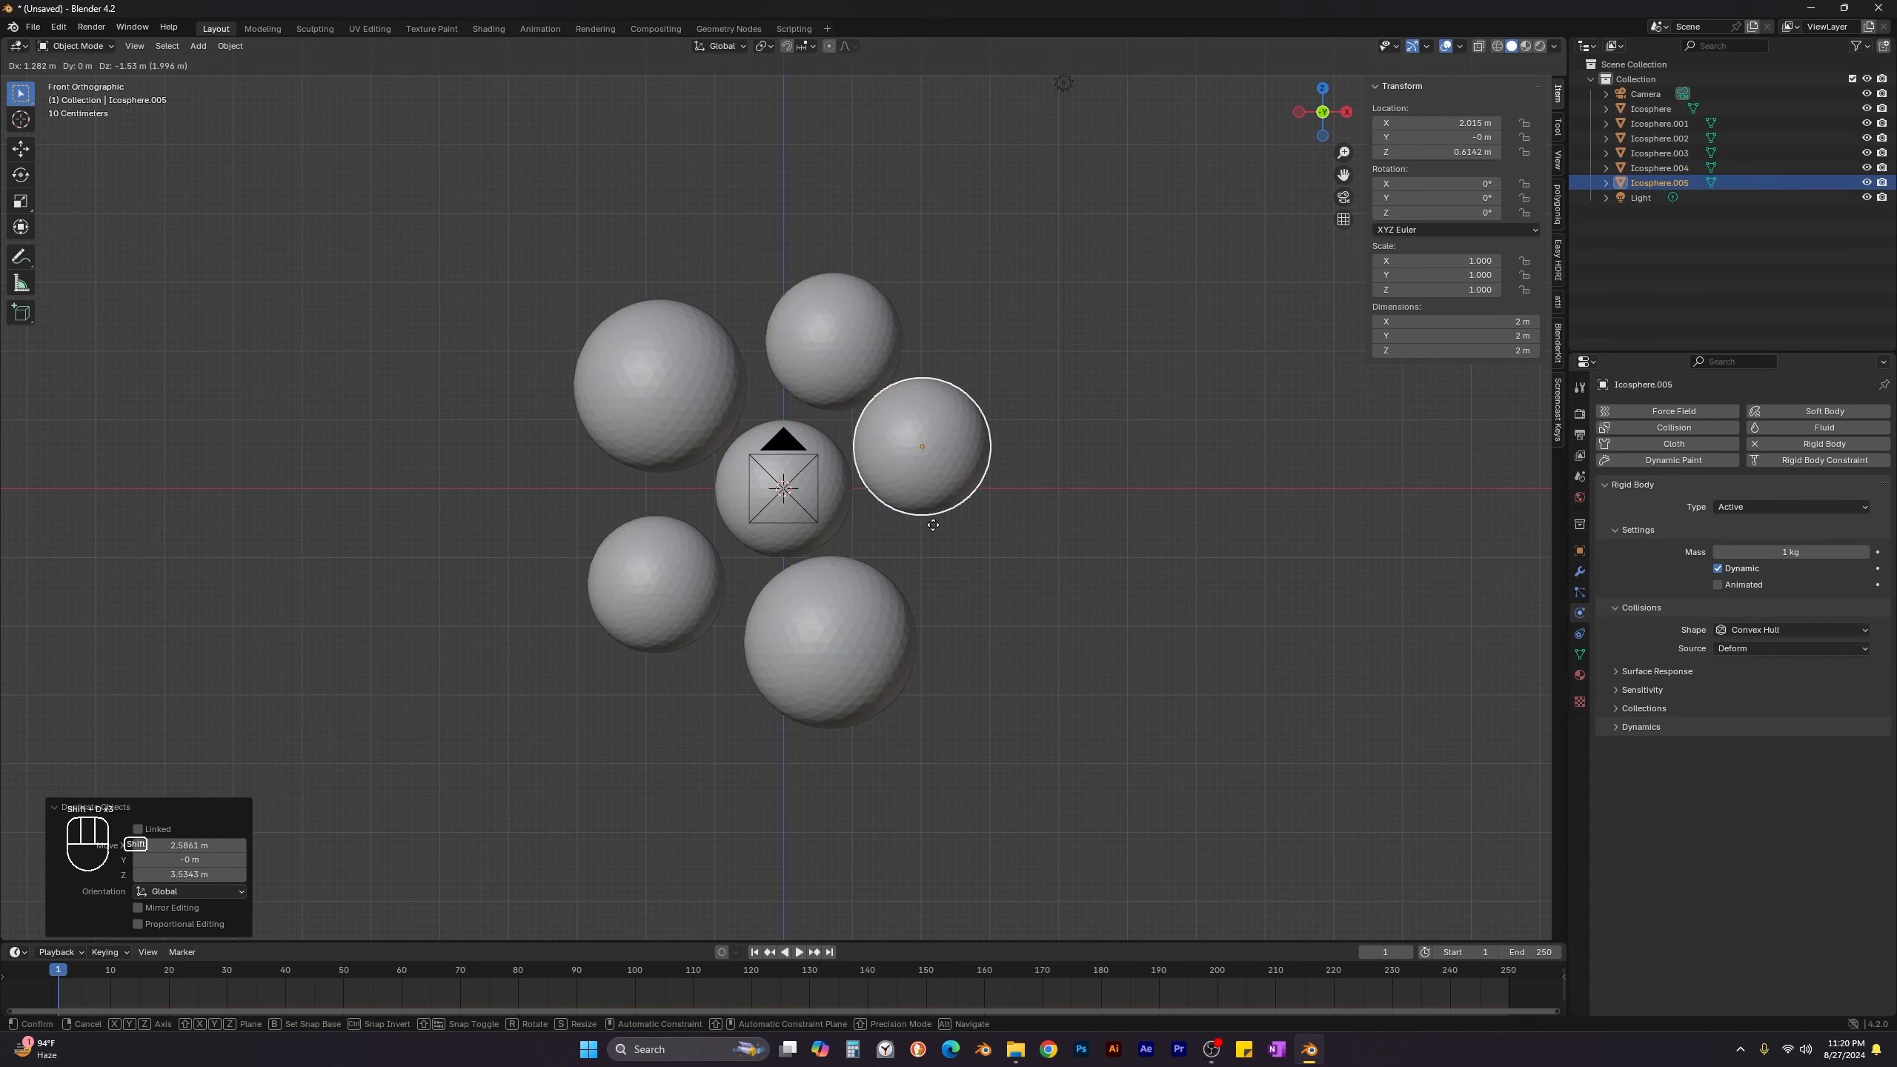
pyautogui.press('s')
pyautogui.press('g')
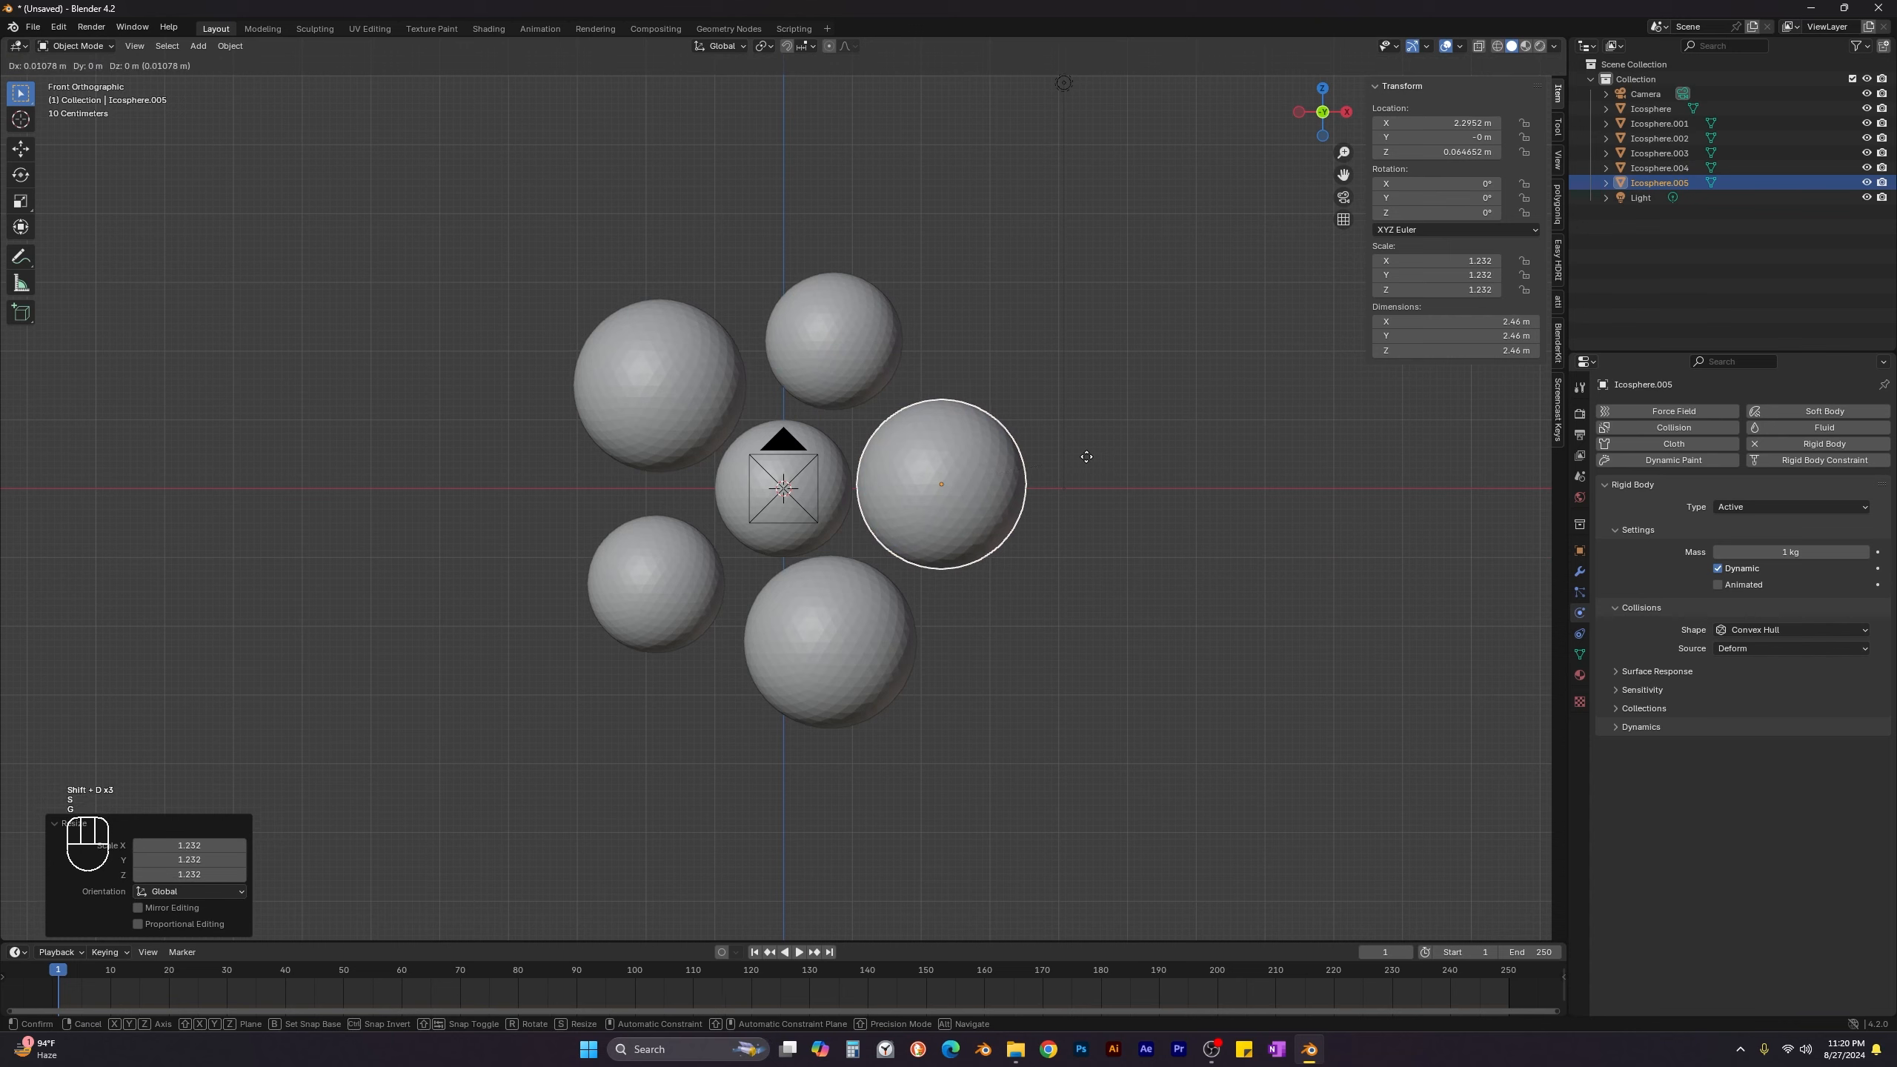
pyautogui.click(1095, 466)
pyautogui.press('s')
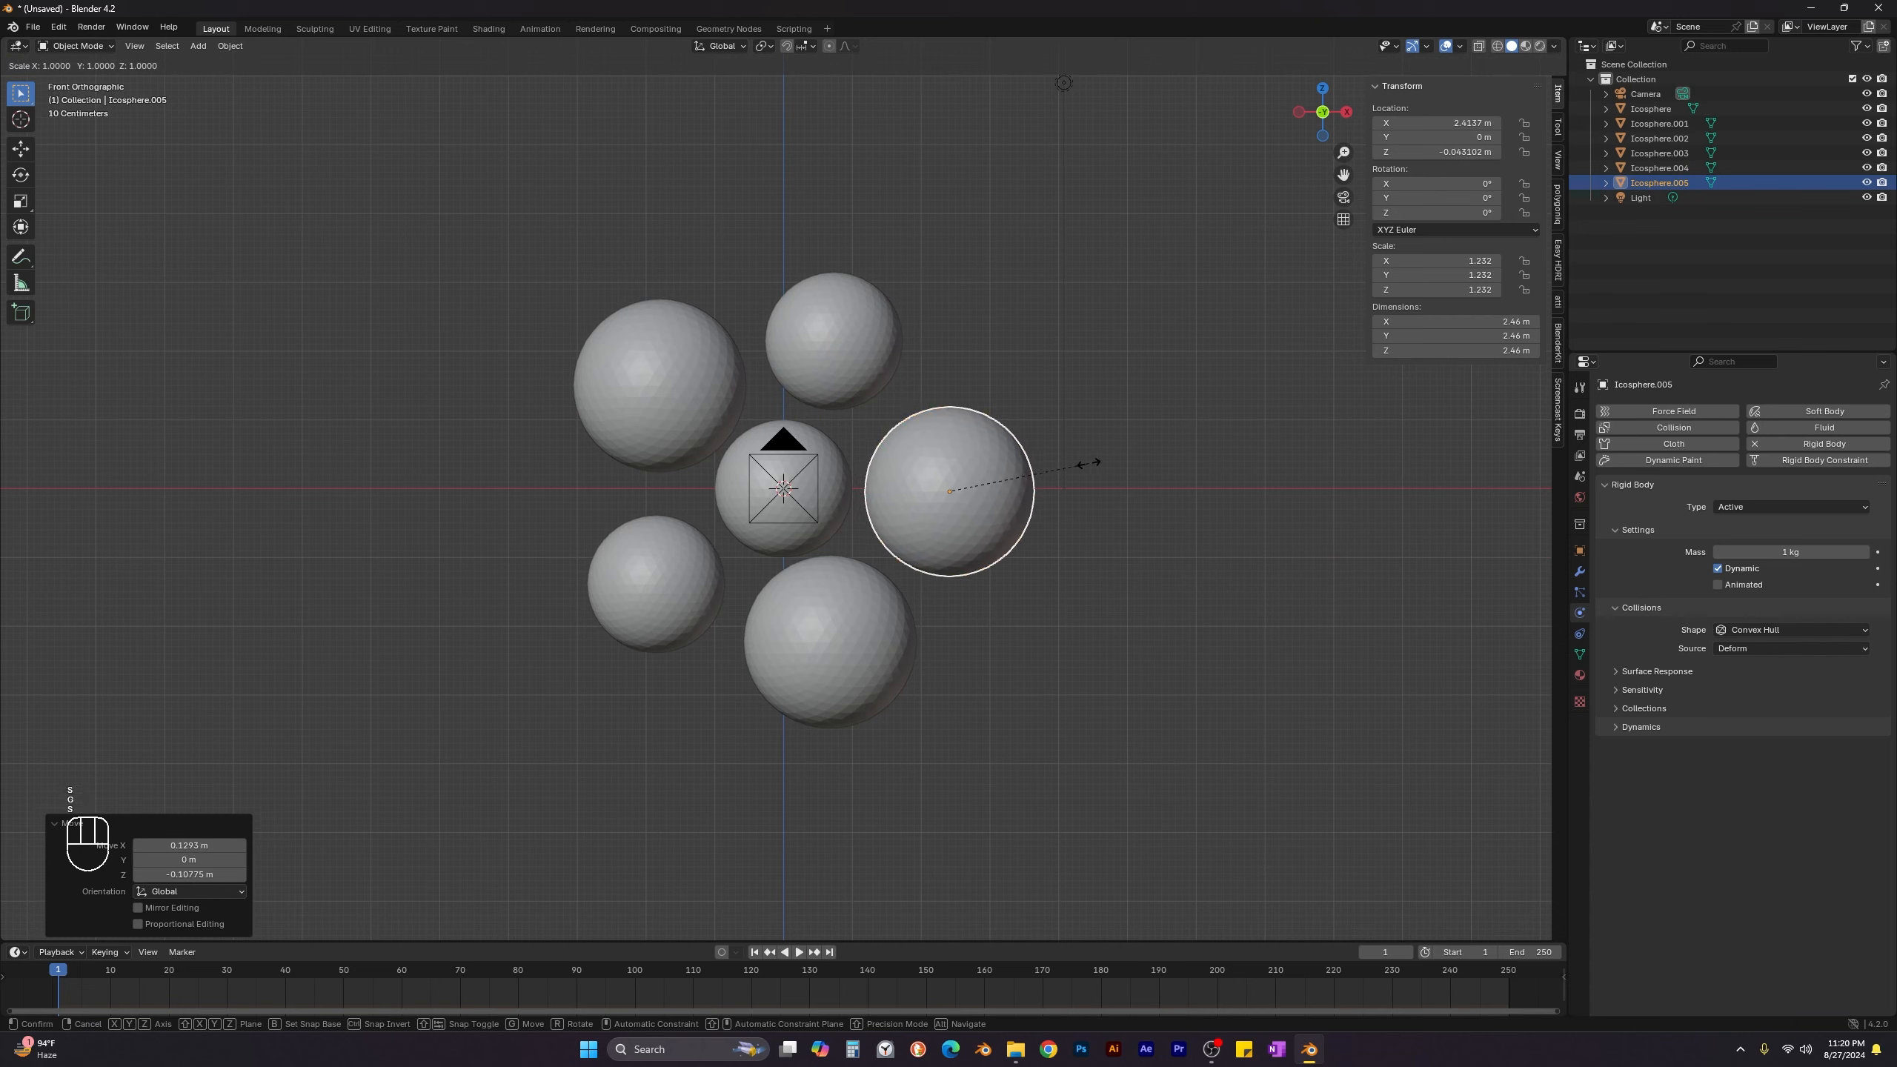
pyautogui.click(1090, 460)
pyautogui.press('s')
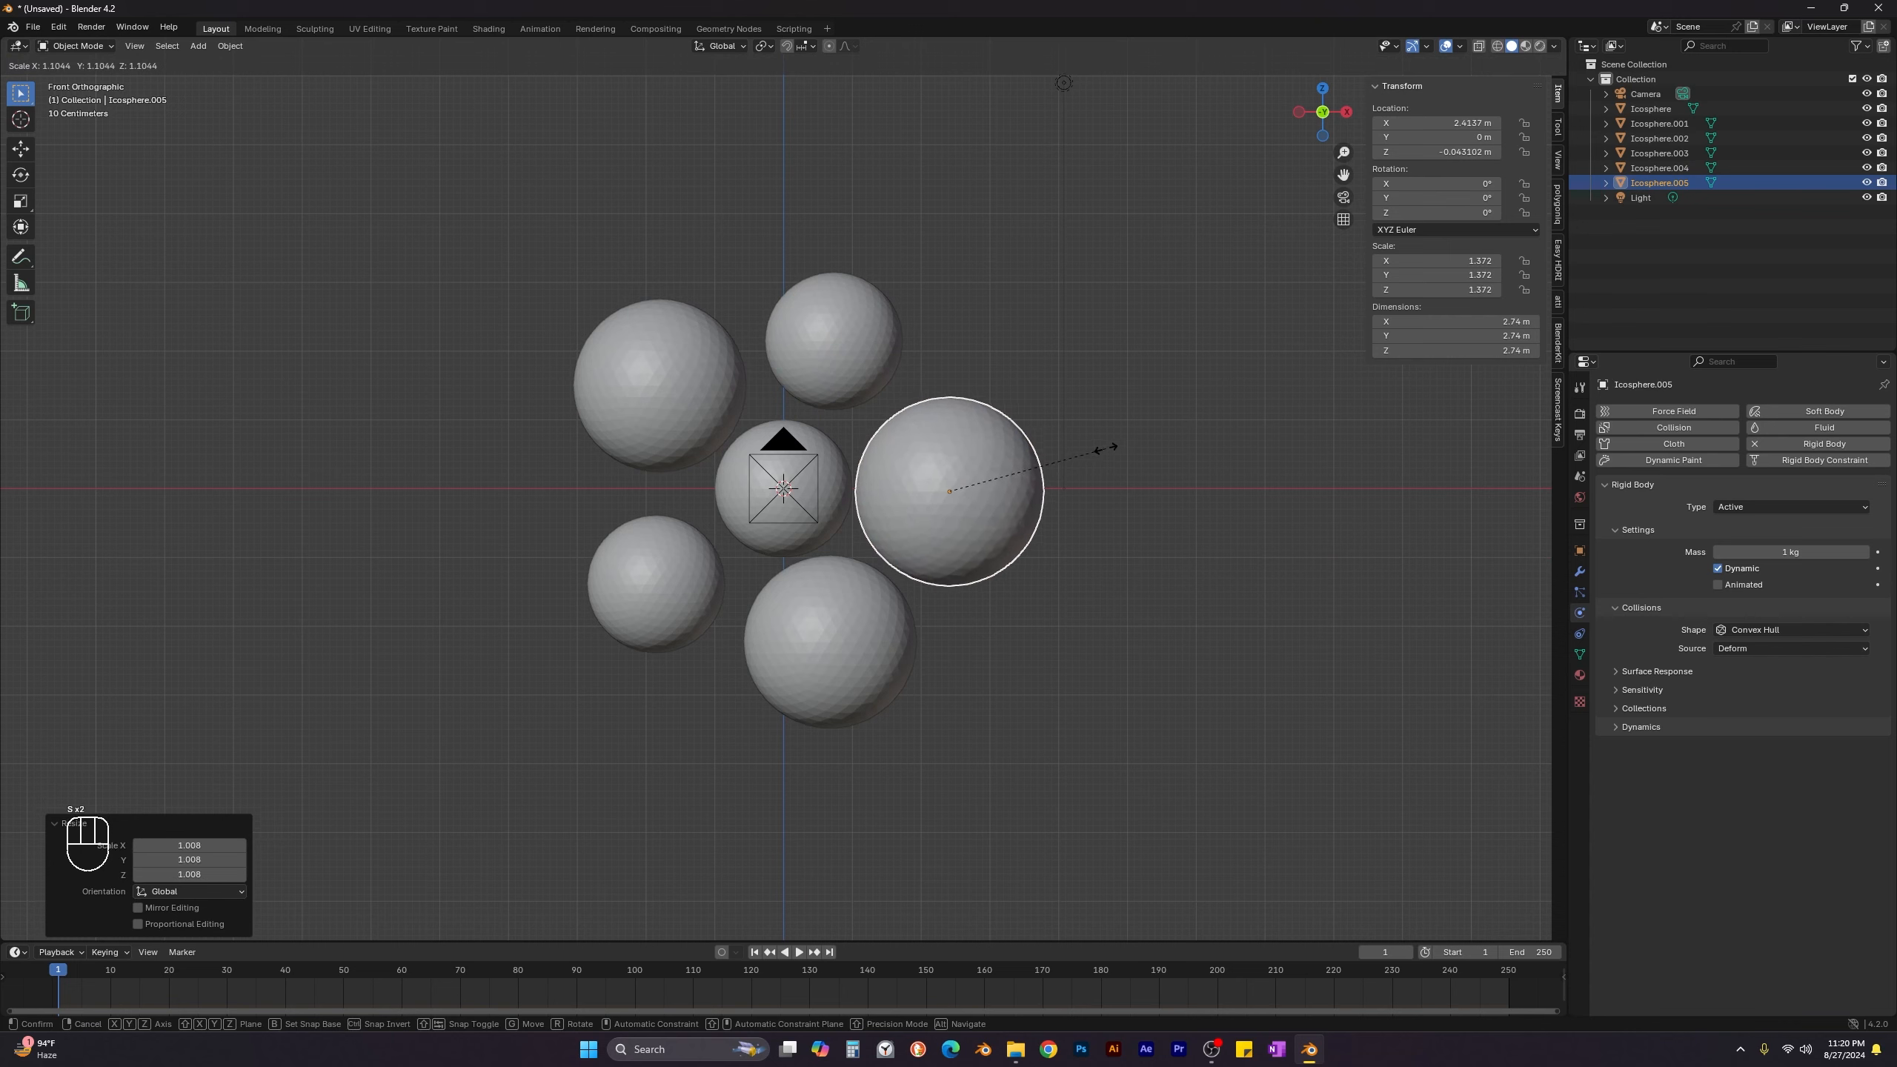
pyautogui.press('g')
pyautogui.click(1112, 447)
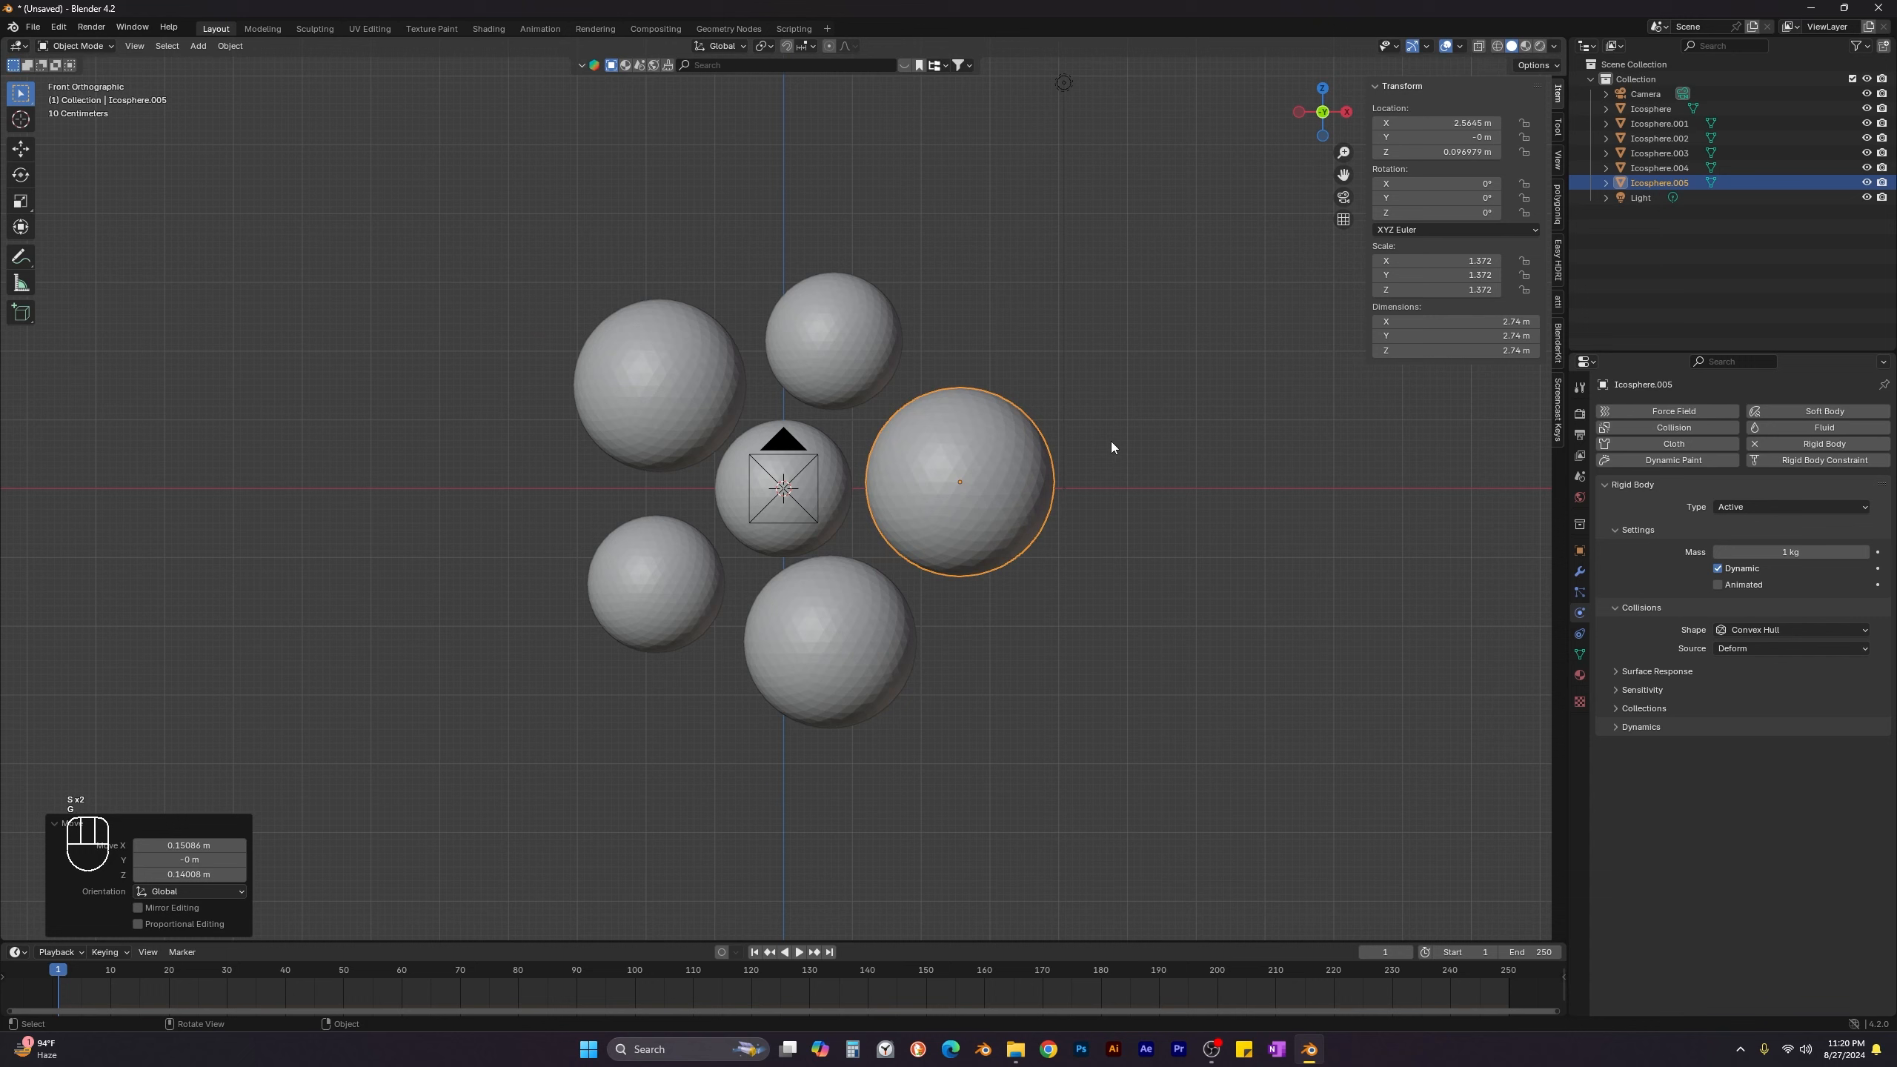
pyautogui.click(678, 588)
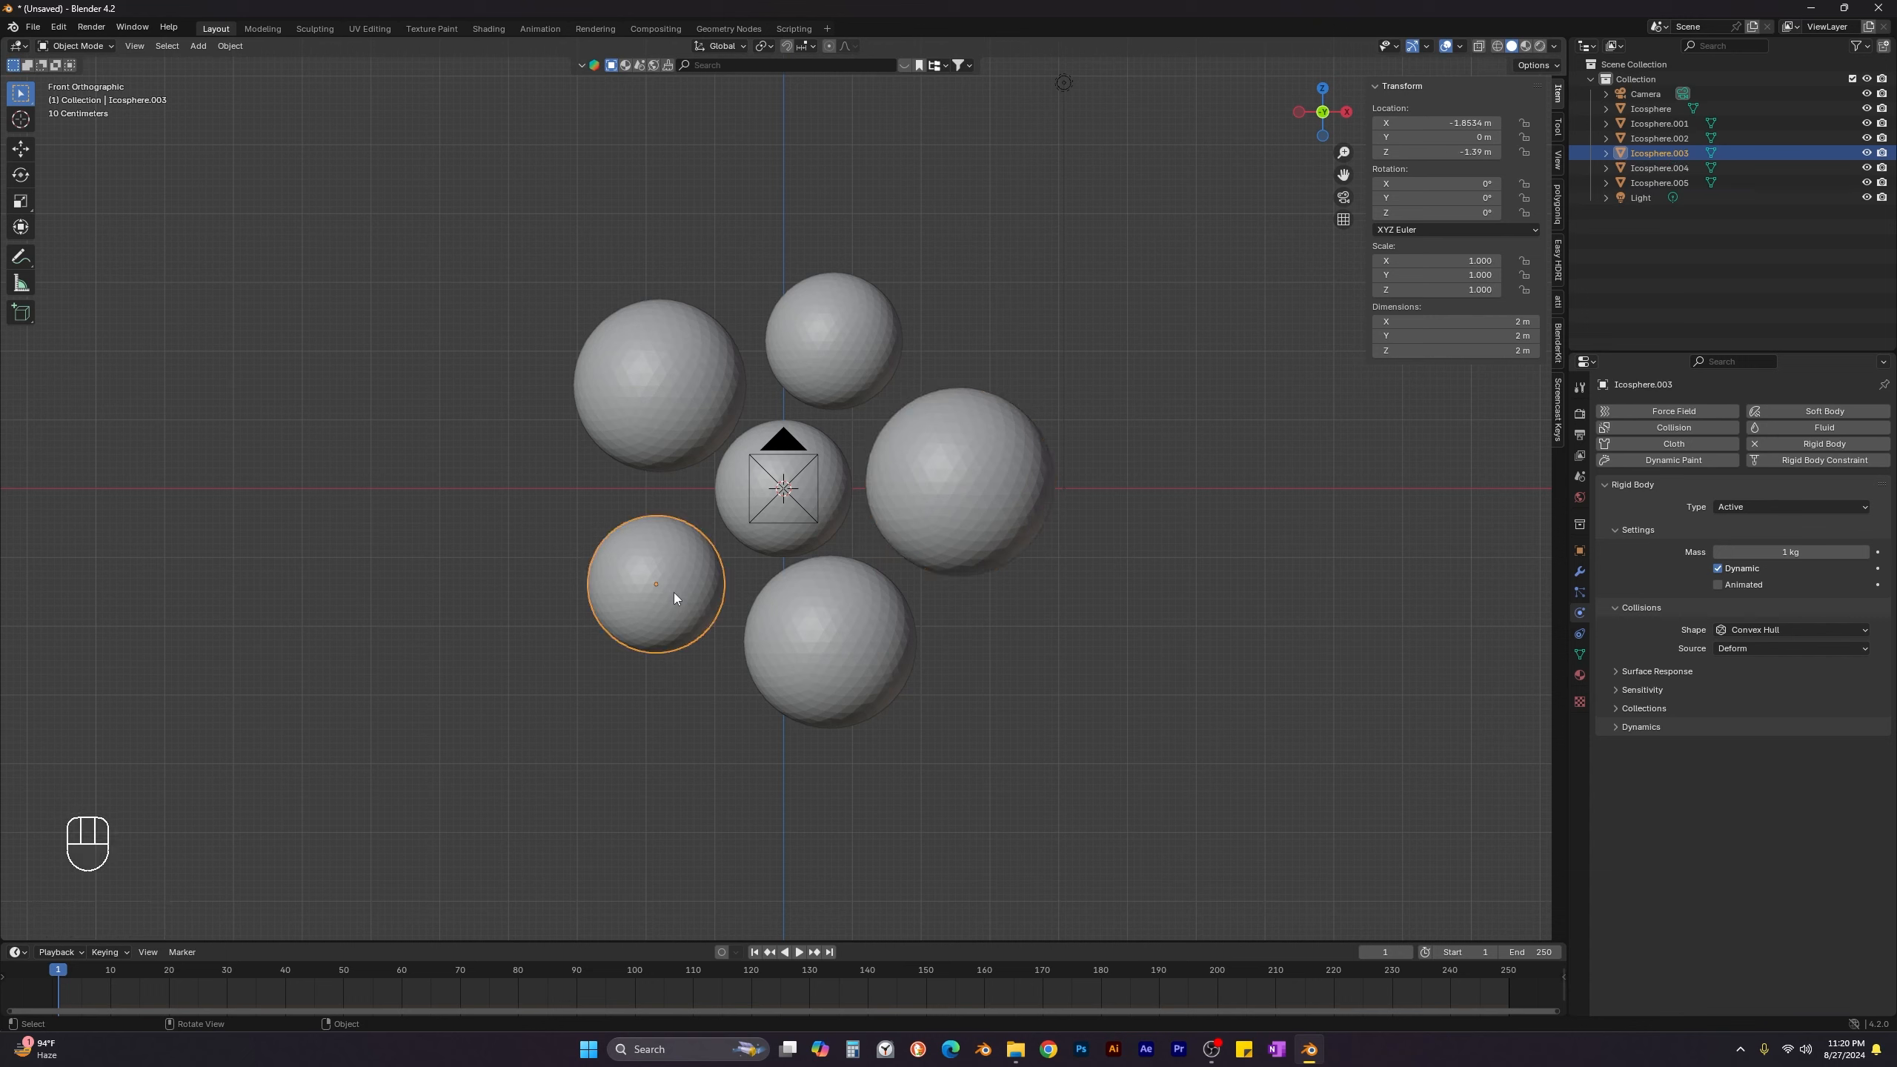
pyautogui.click(962, 511)
pyautogui.click(857, 359)
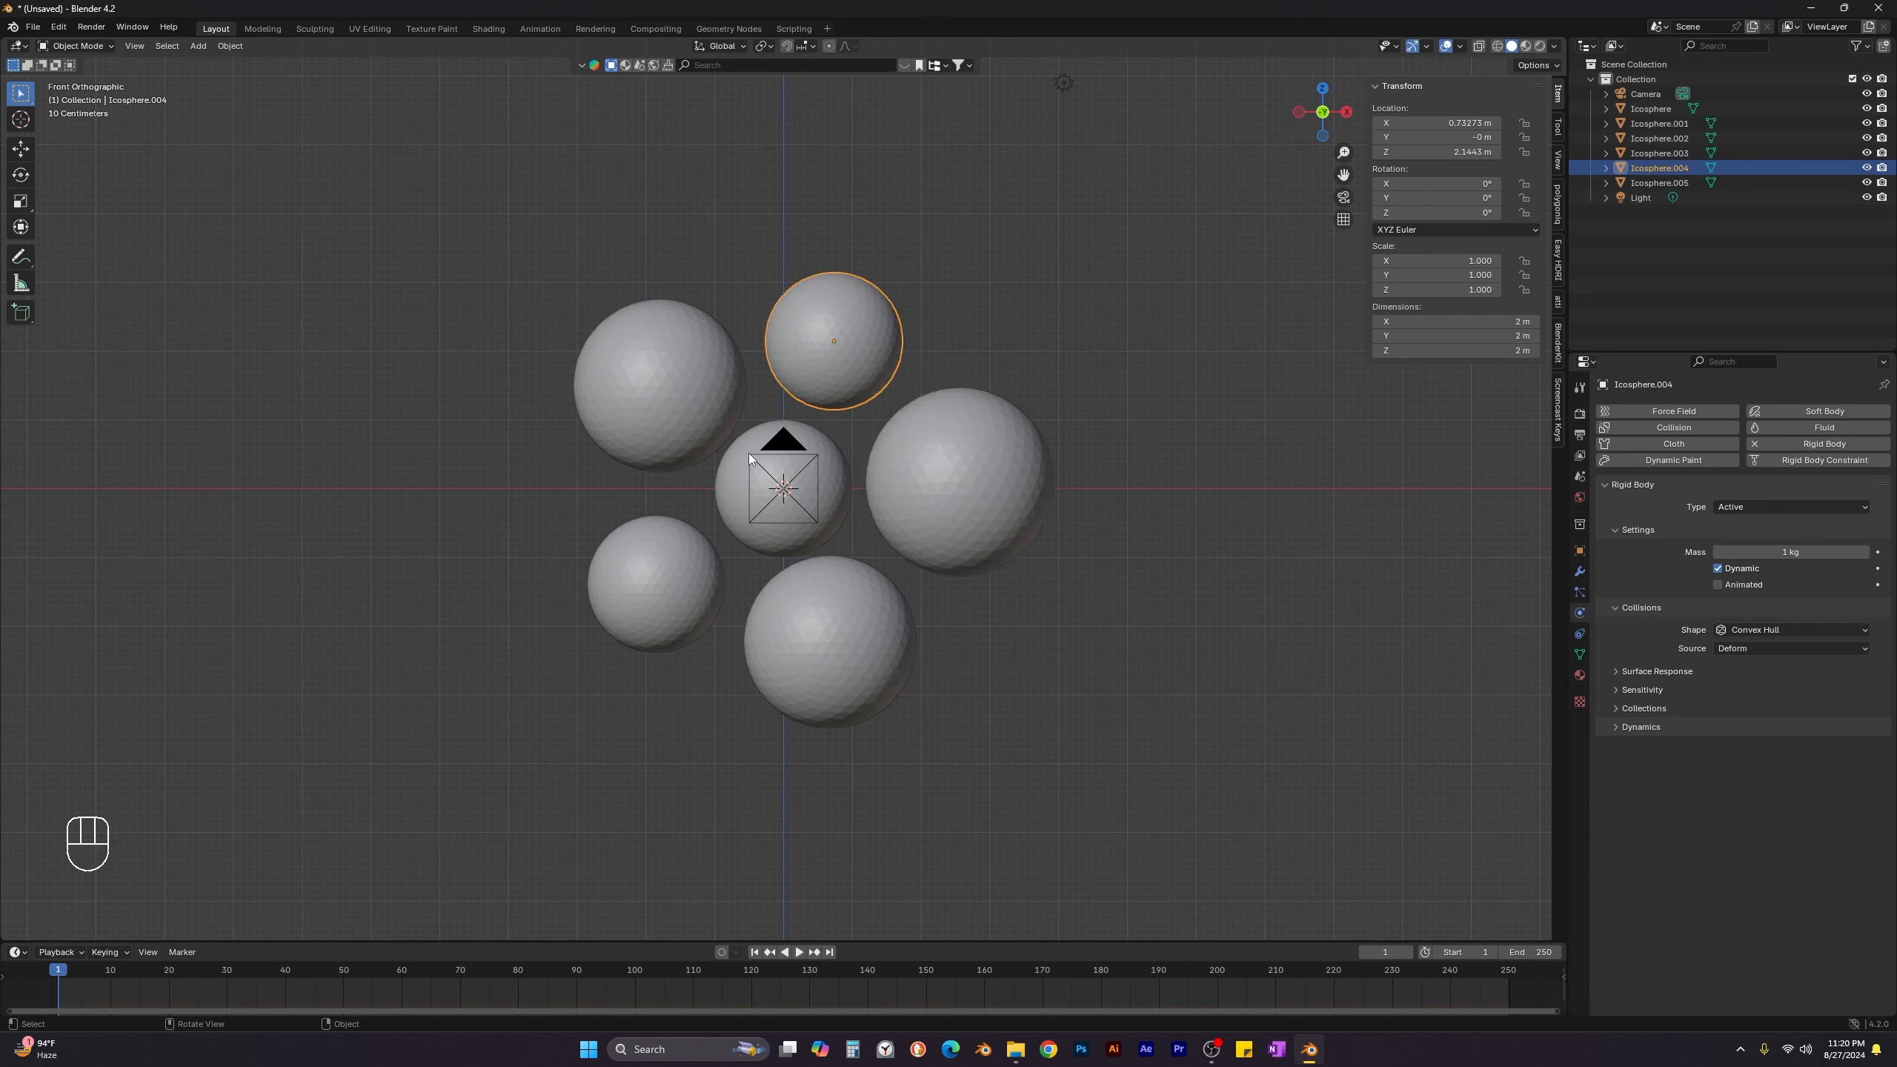
# Add a Force type force field at the world origin and set its strength to -950.
pyautogui.moveTo(826, 486); pyautogui.dragTo(803, 756, button='middle')
pyautogui.click(796, 798)
pyautogui.hotkey('shift', 'a')
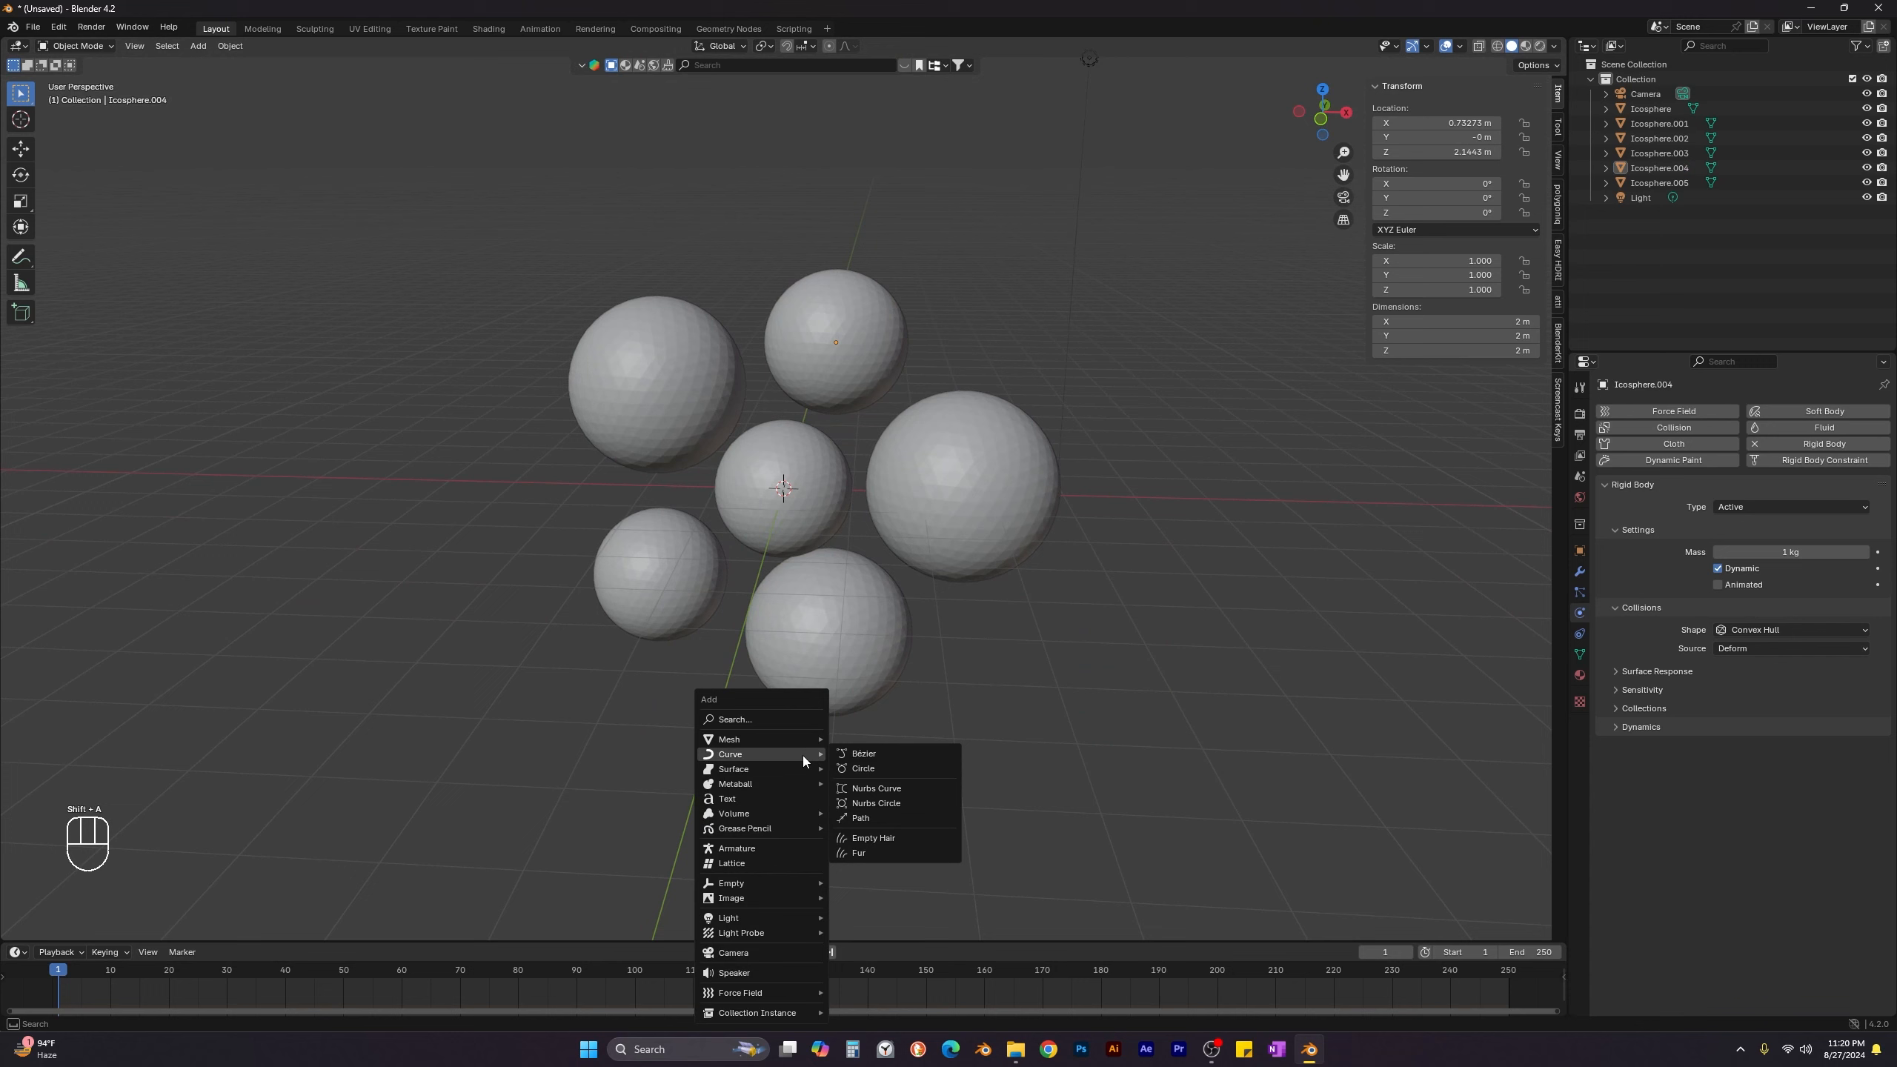
pyautogui.moveTo(771, 991)
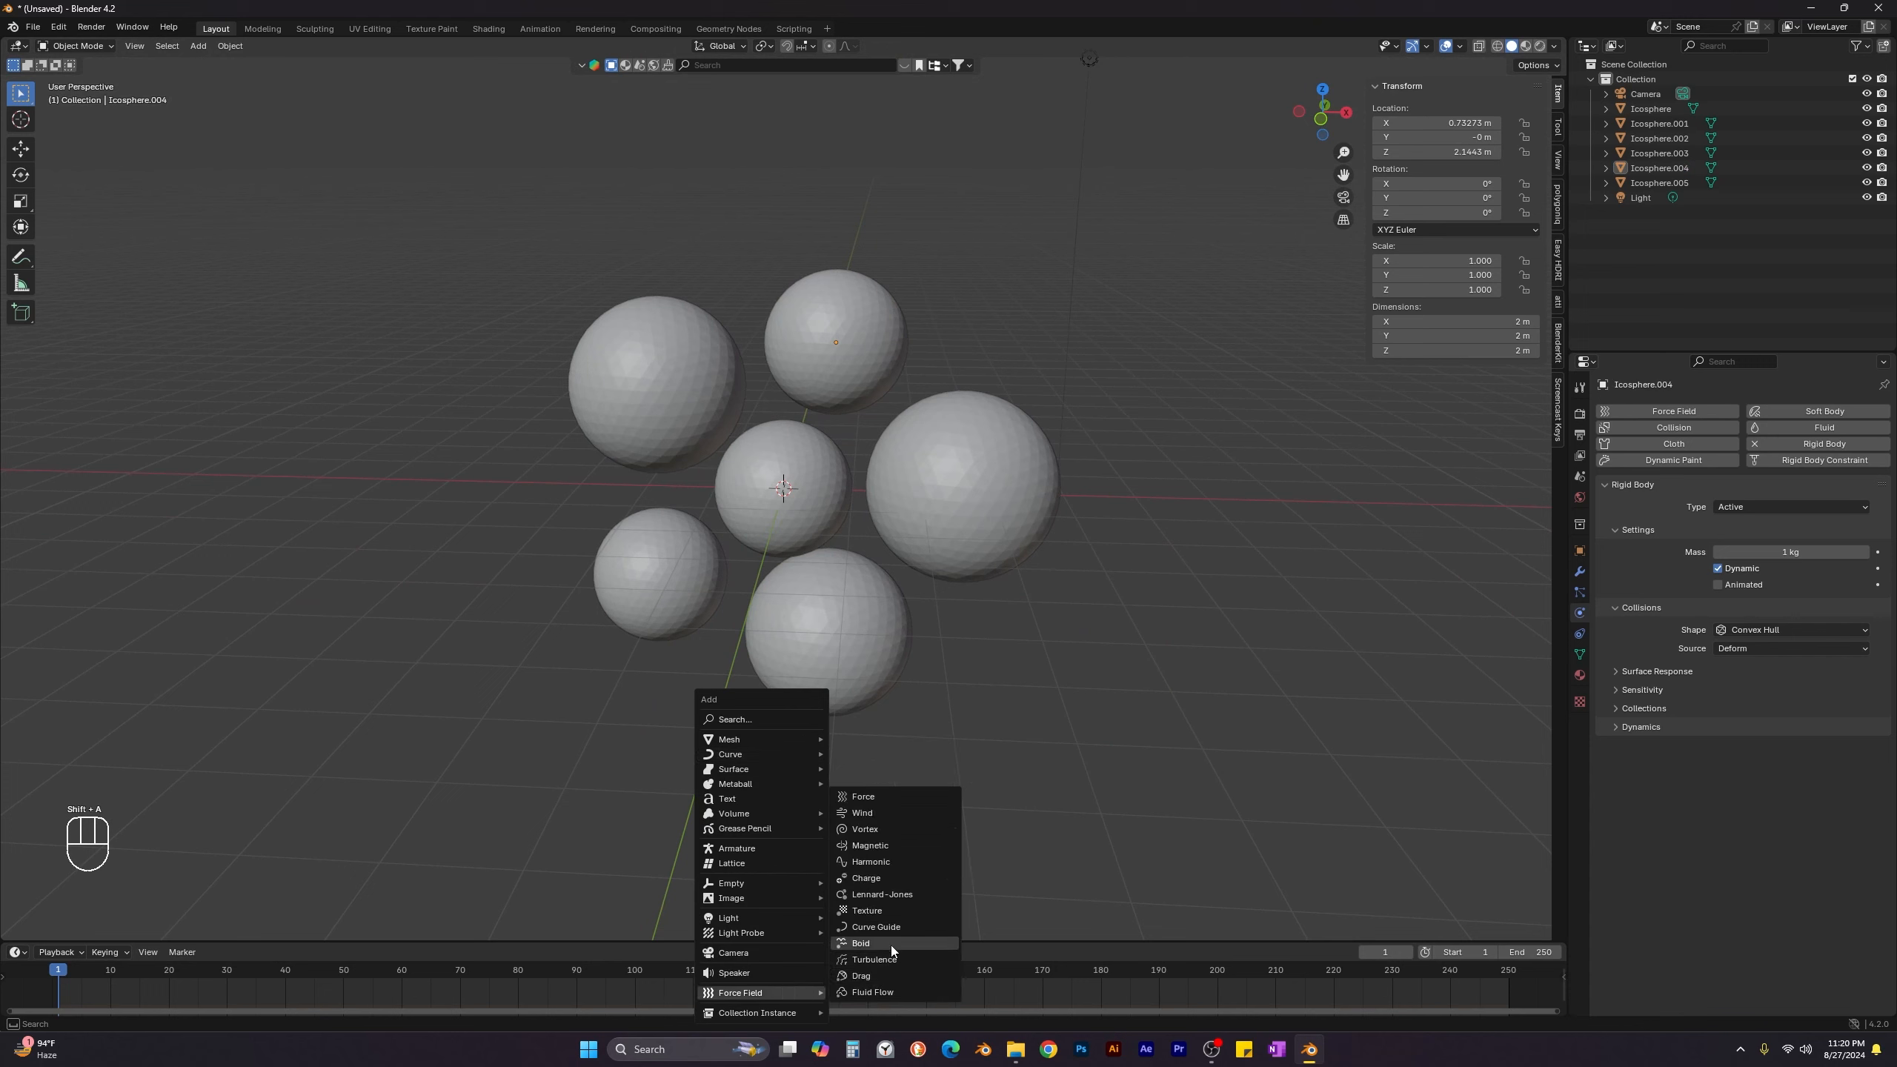
pyautogui.click(885, 798)
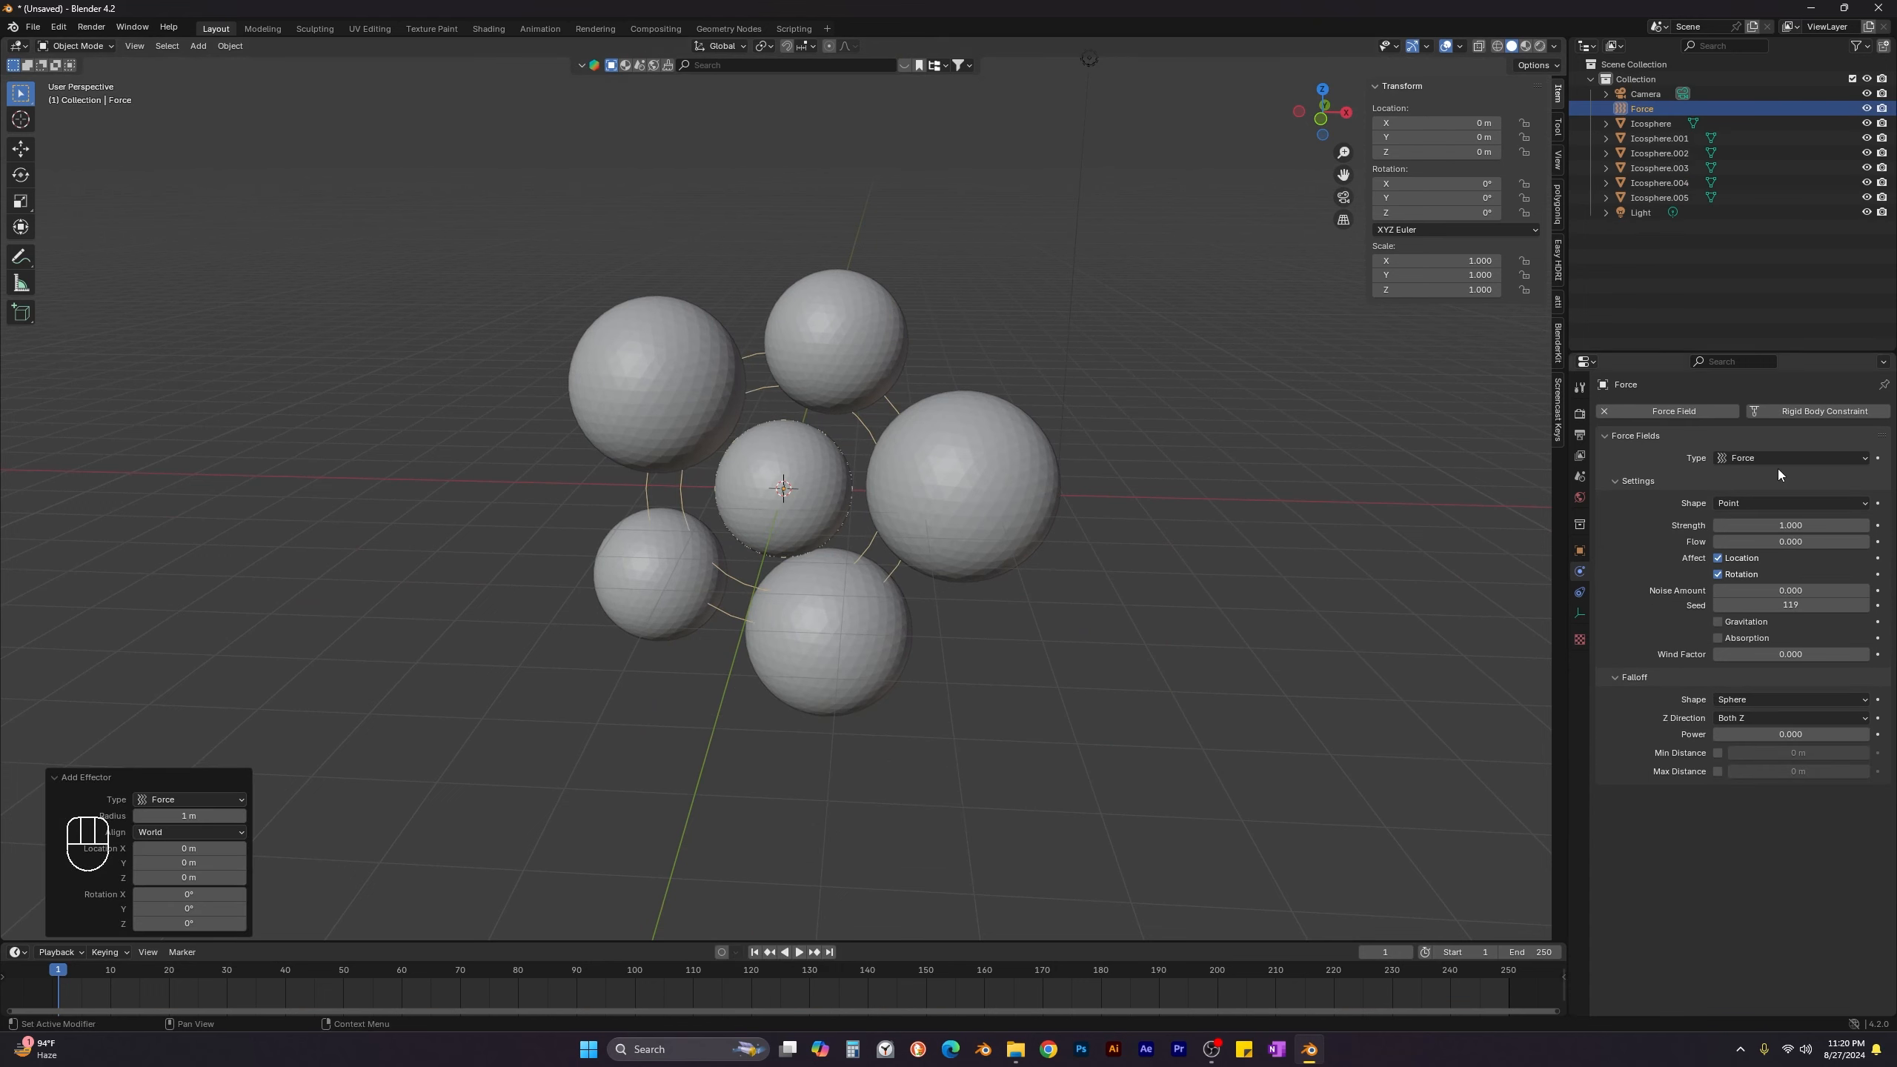
pyautogui.click(1799, 525)
pyautogui.write('-95')
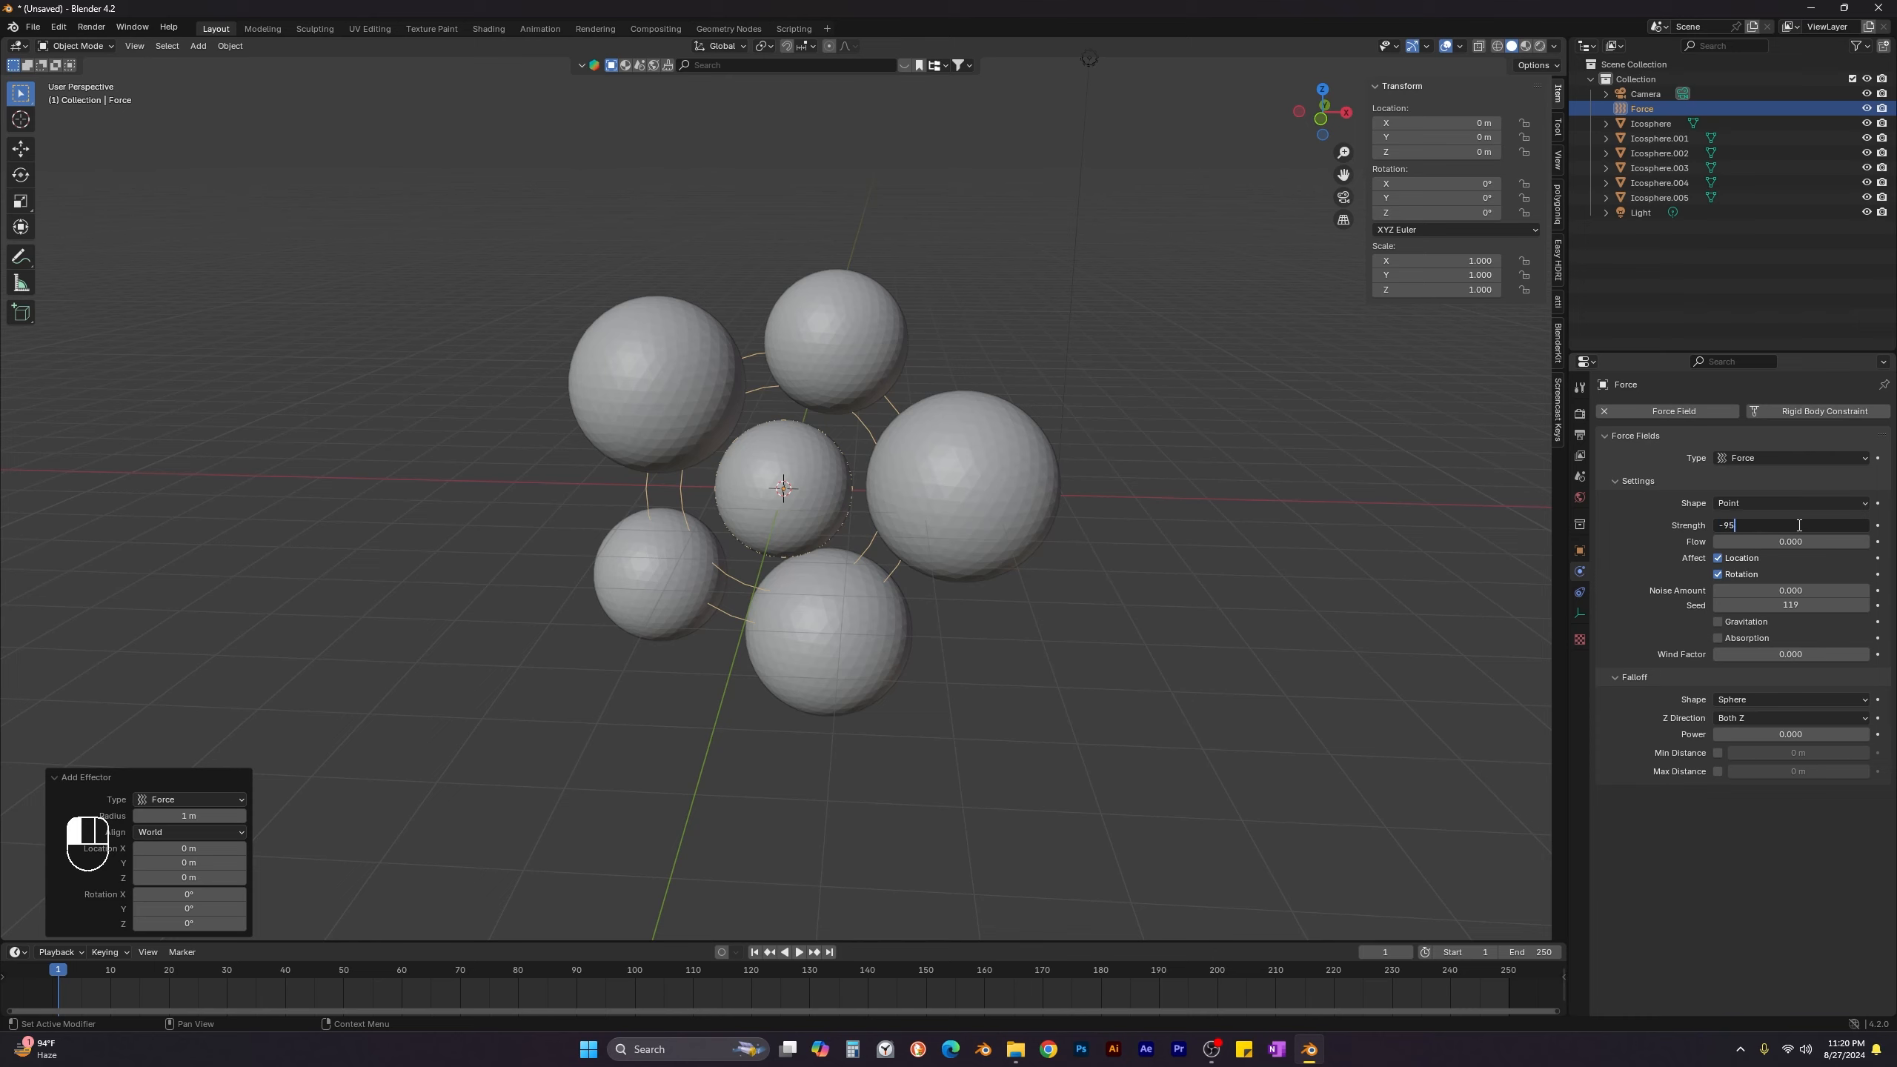
pyautogui.write('0')
pyautogui.press('Return')
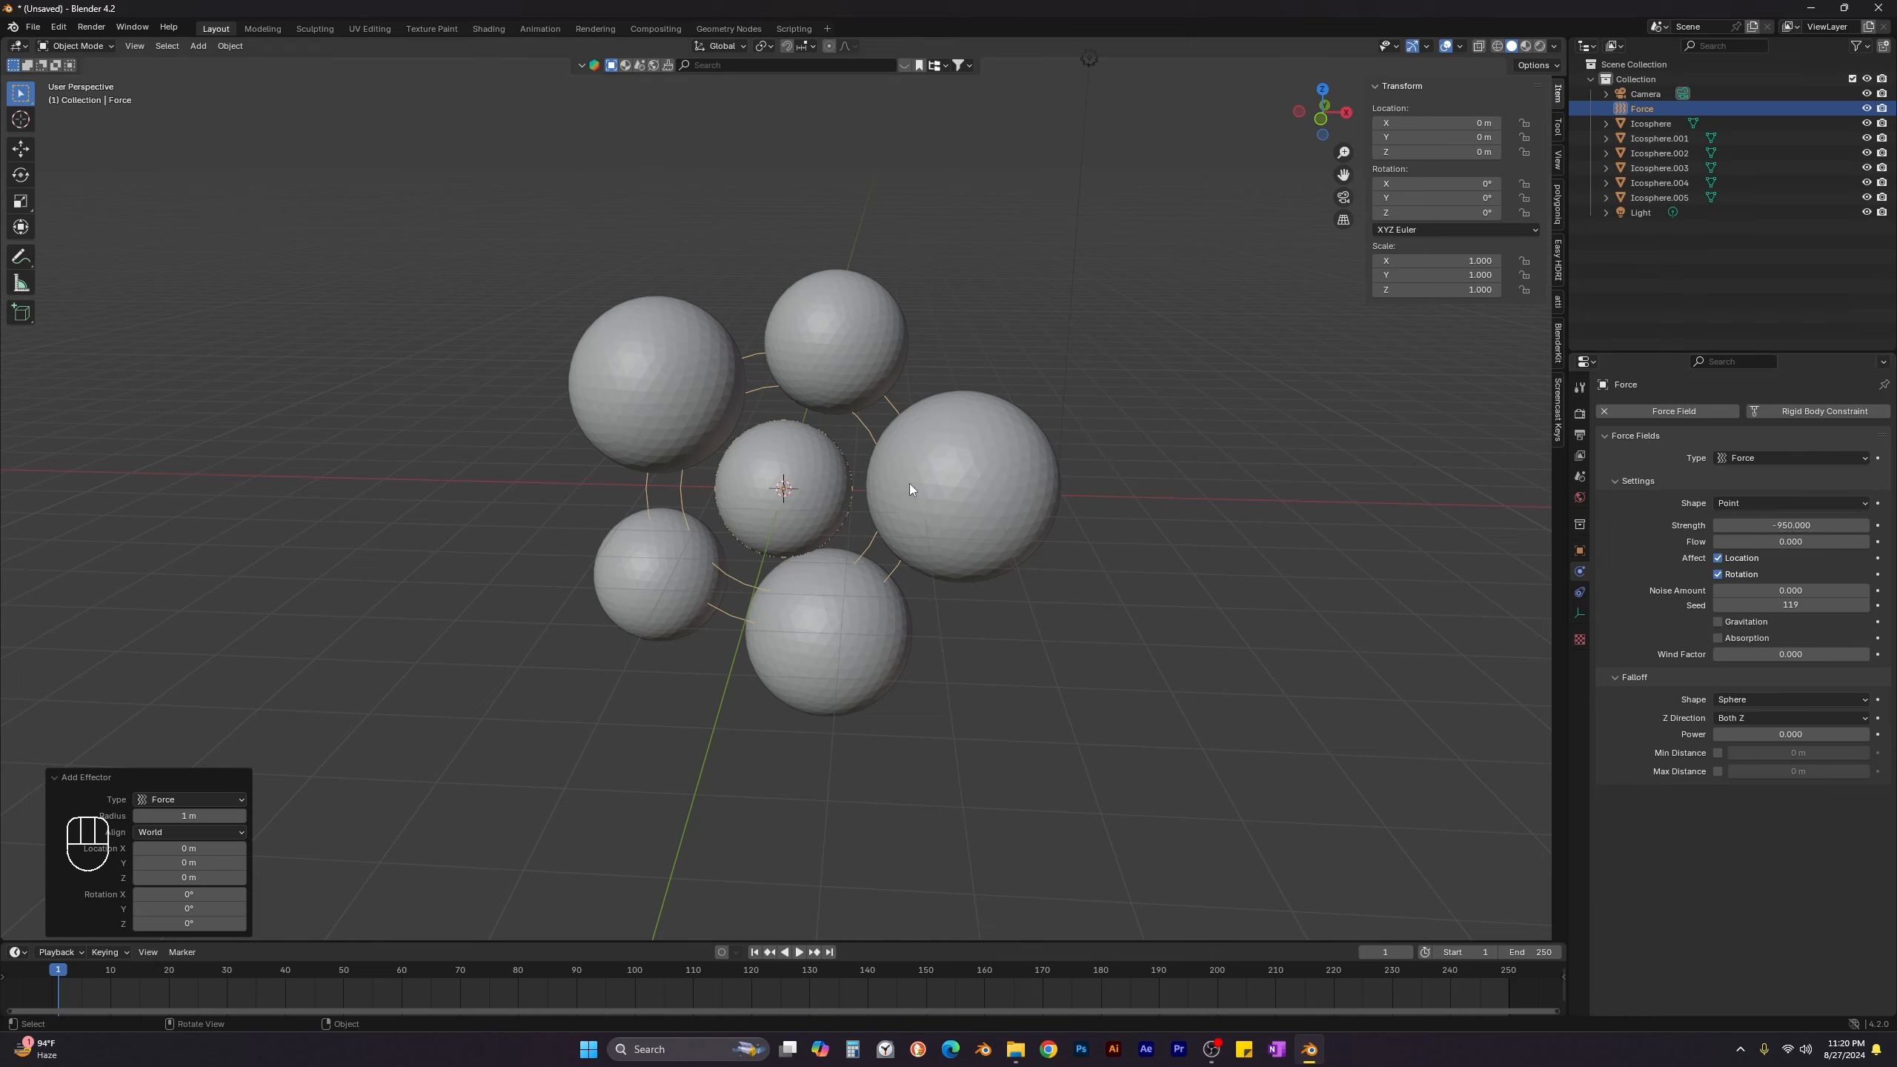
# Play the simulation to preview how the spheres move, and return to the first frame.
pyautogui.click(795, 953)
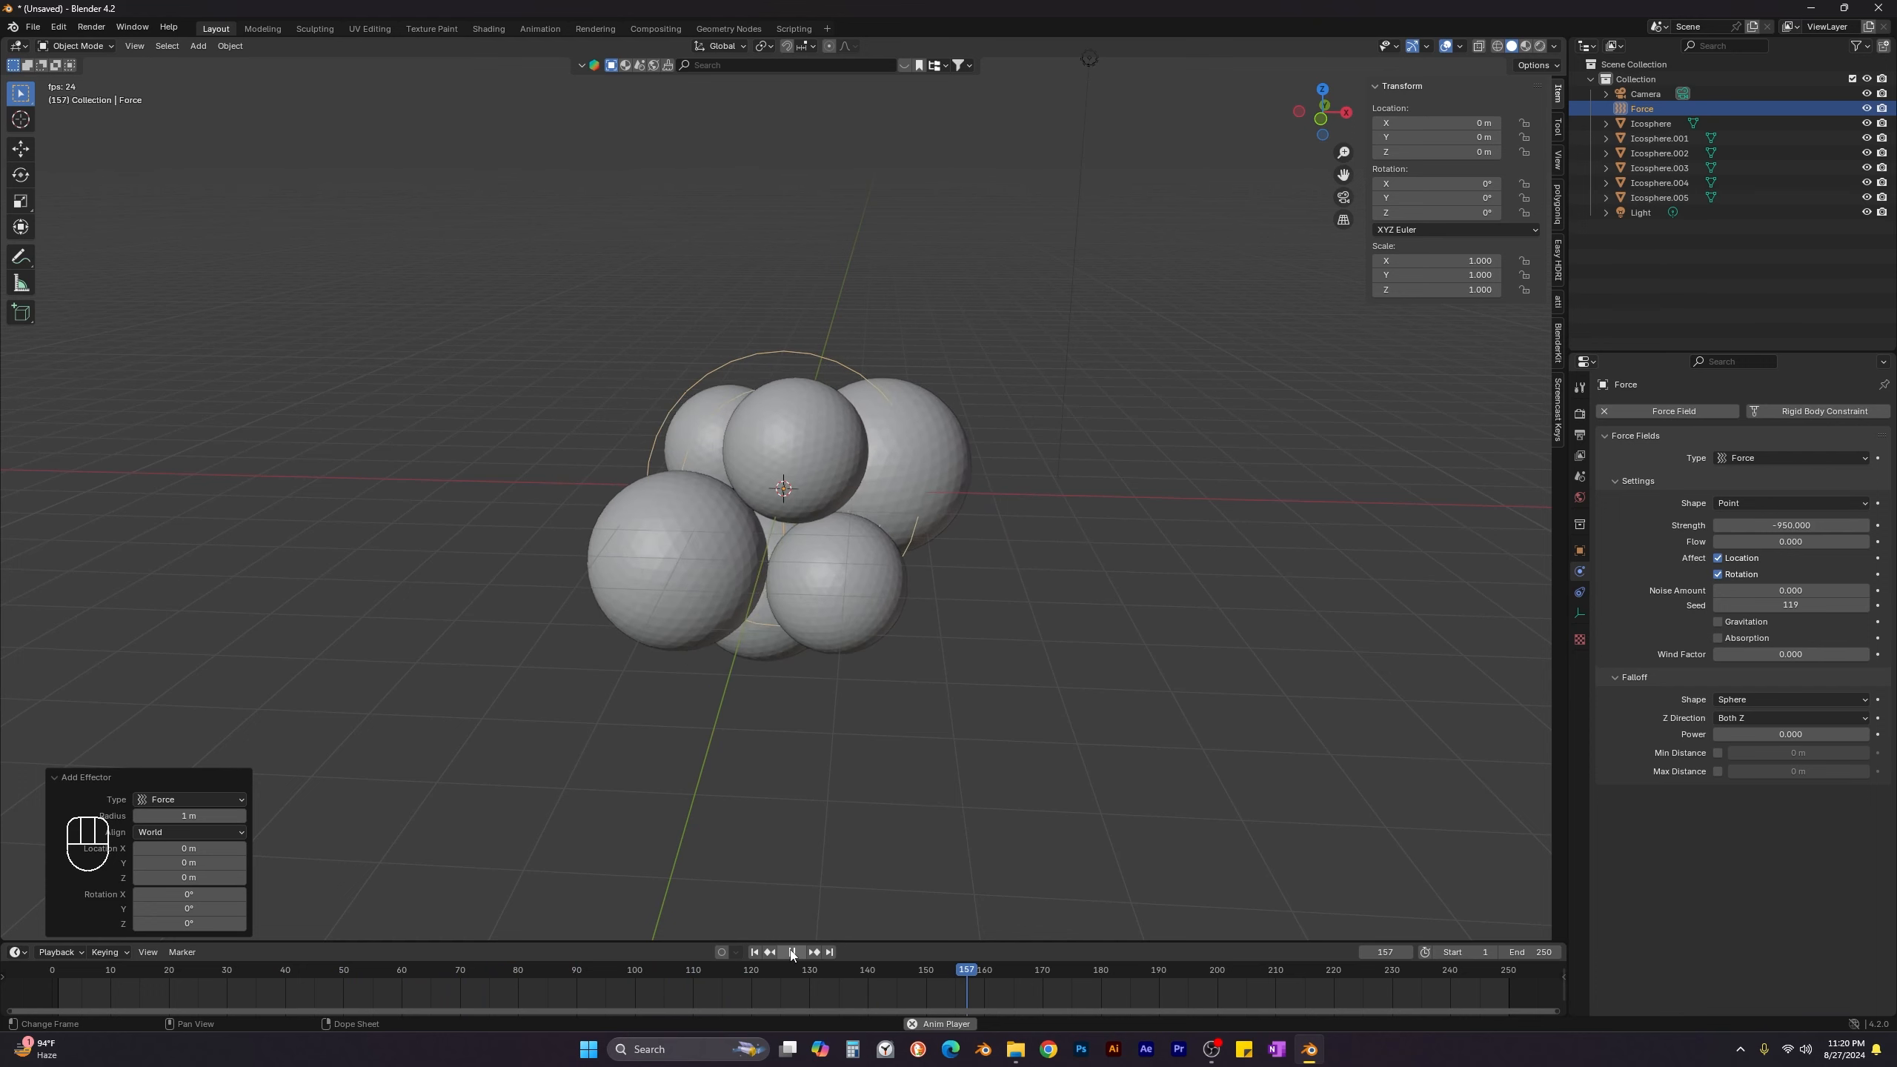
pyautogui.click(789, 953)
pyautogui.click(755, 952)
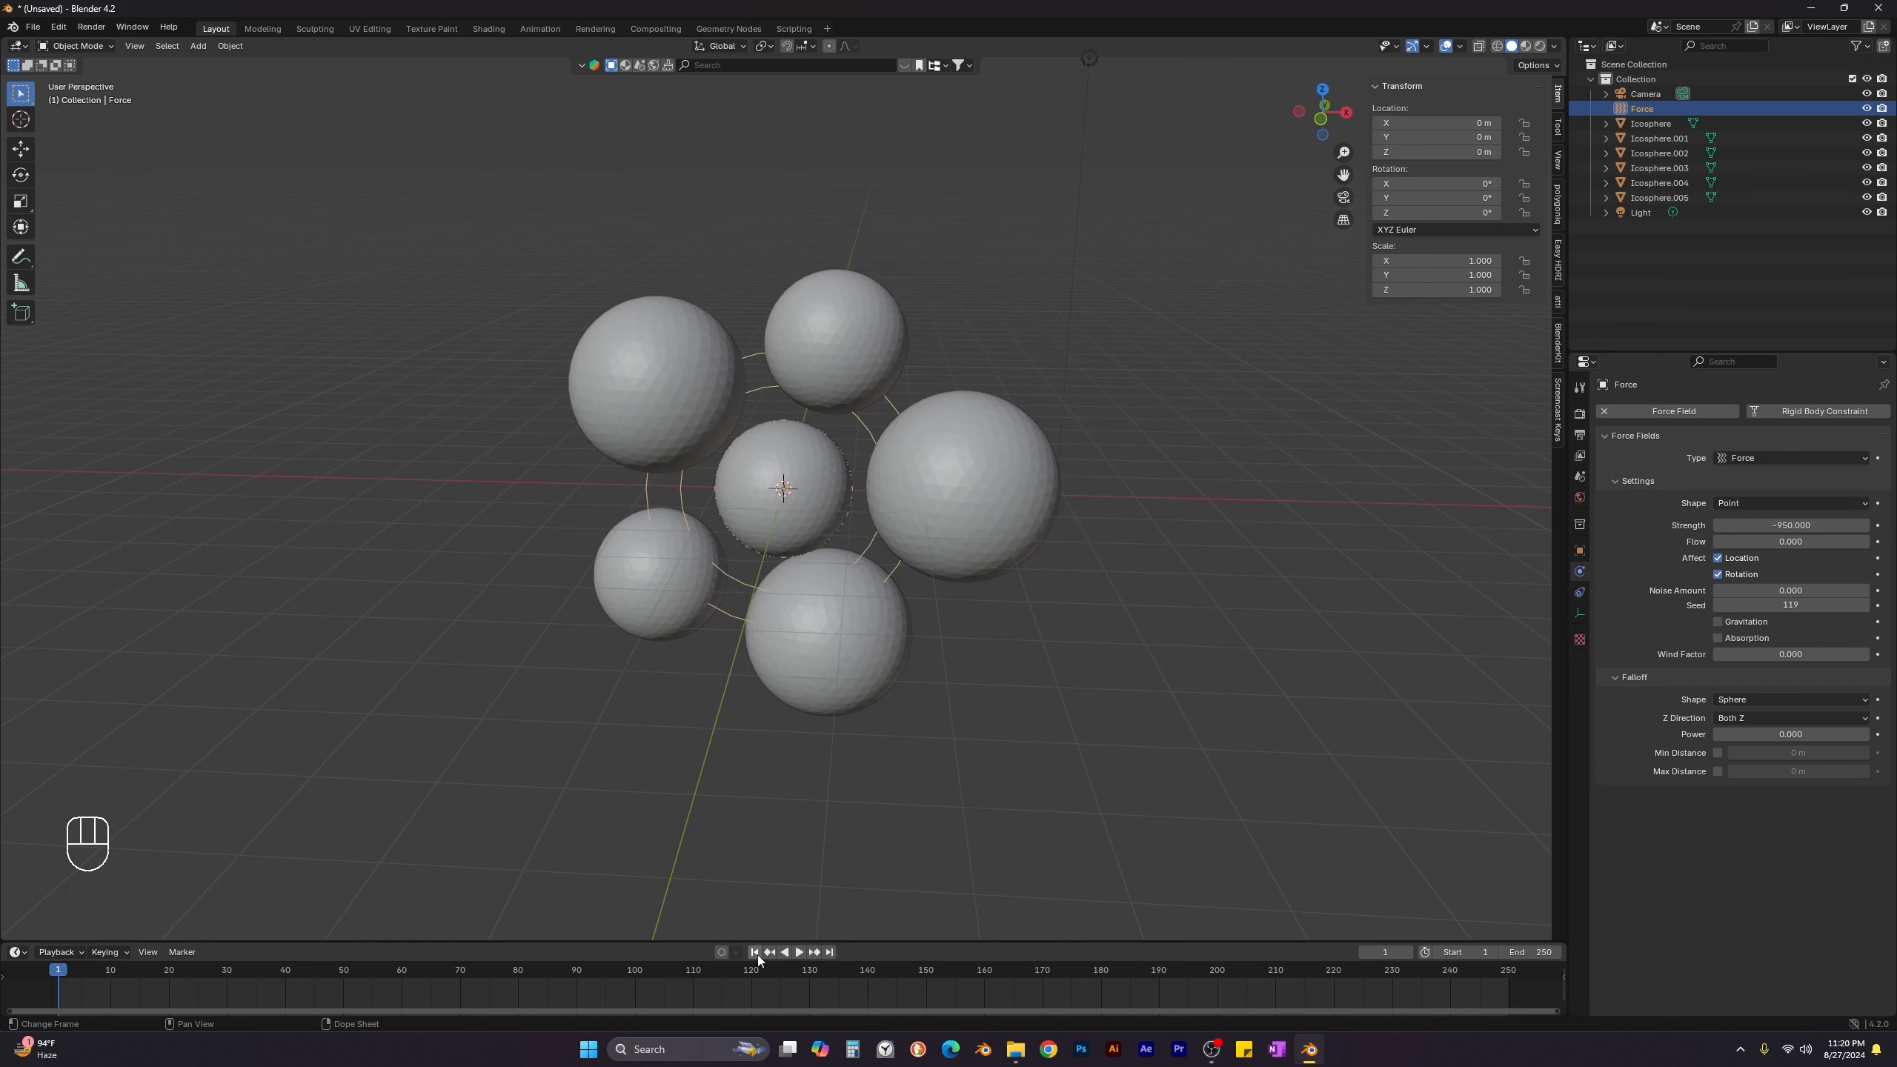
# Disable the scene's gravity and replay the simulation to check the spheres' motion, ending at the first frame.
pyautogui.click(1579, 477)
pyautogui.click(1615, 513)
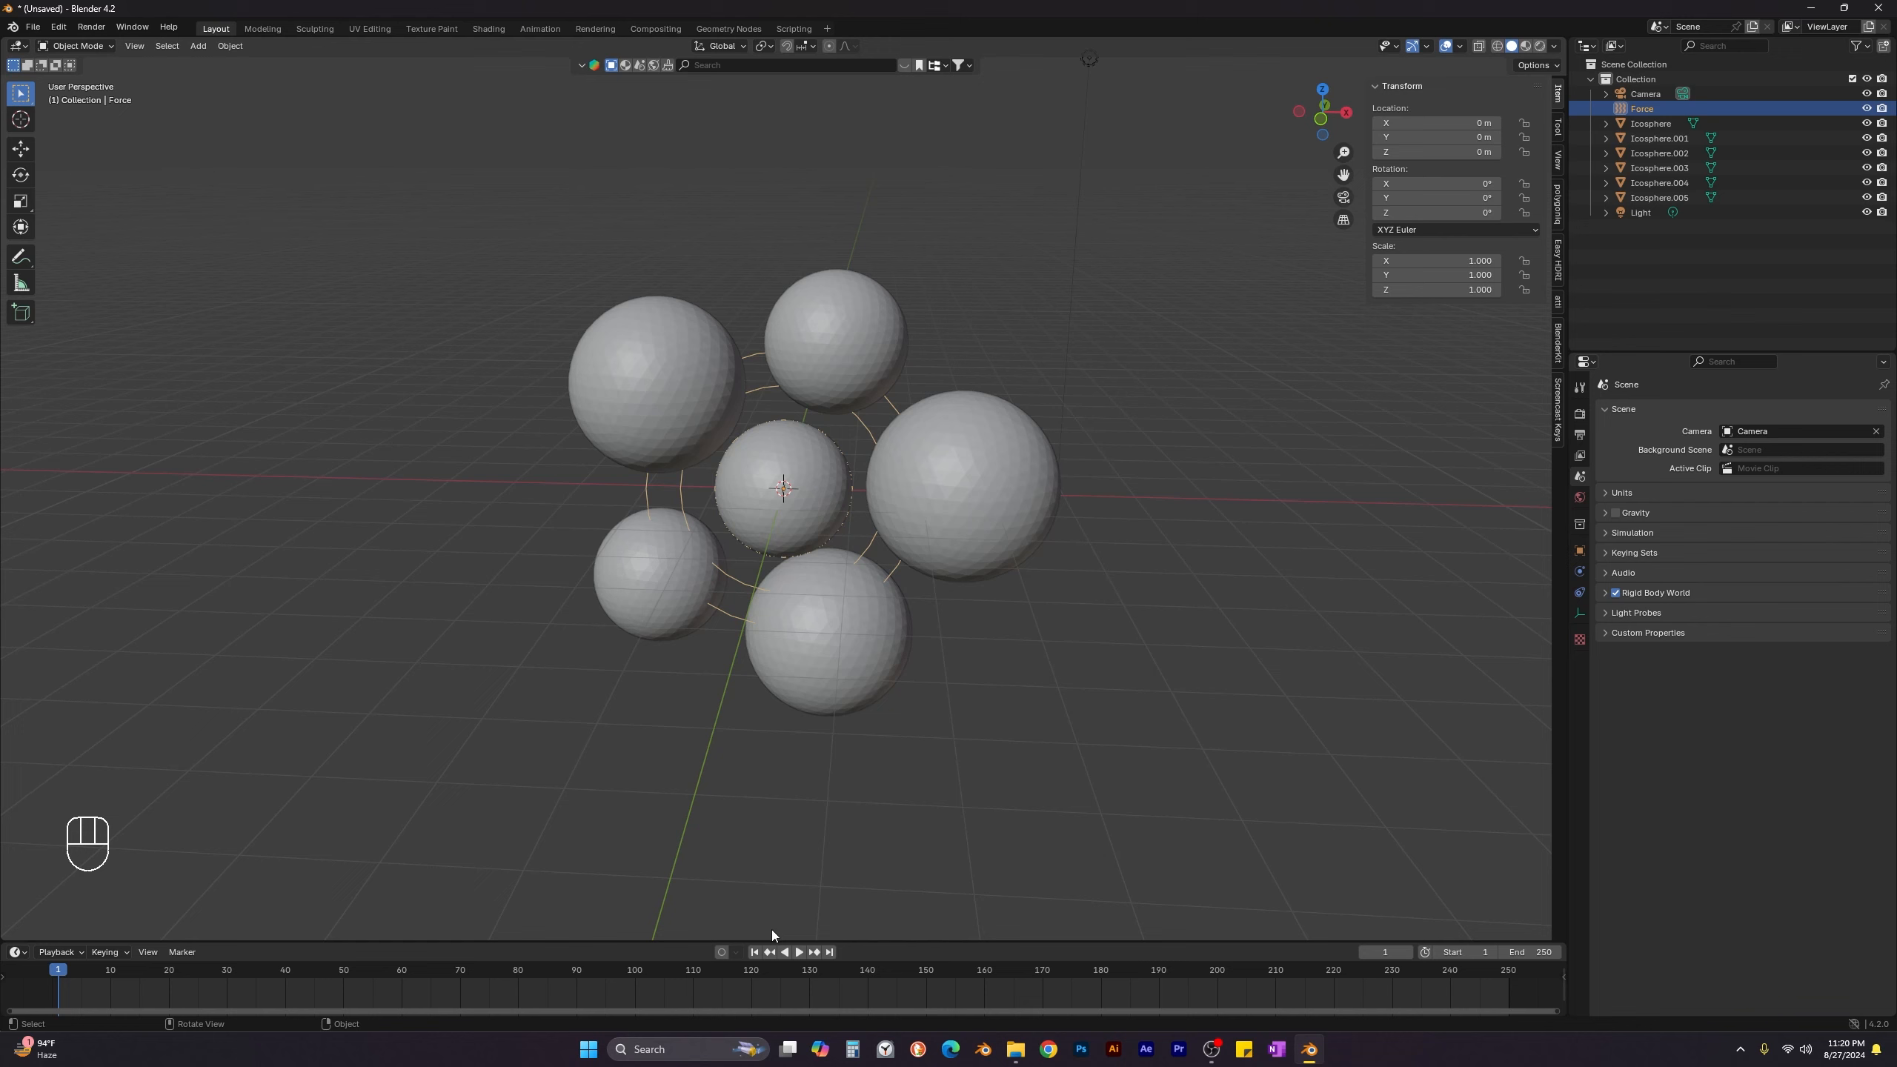
pyautogui.click(798, 953)
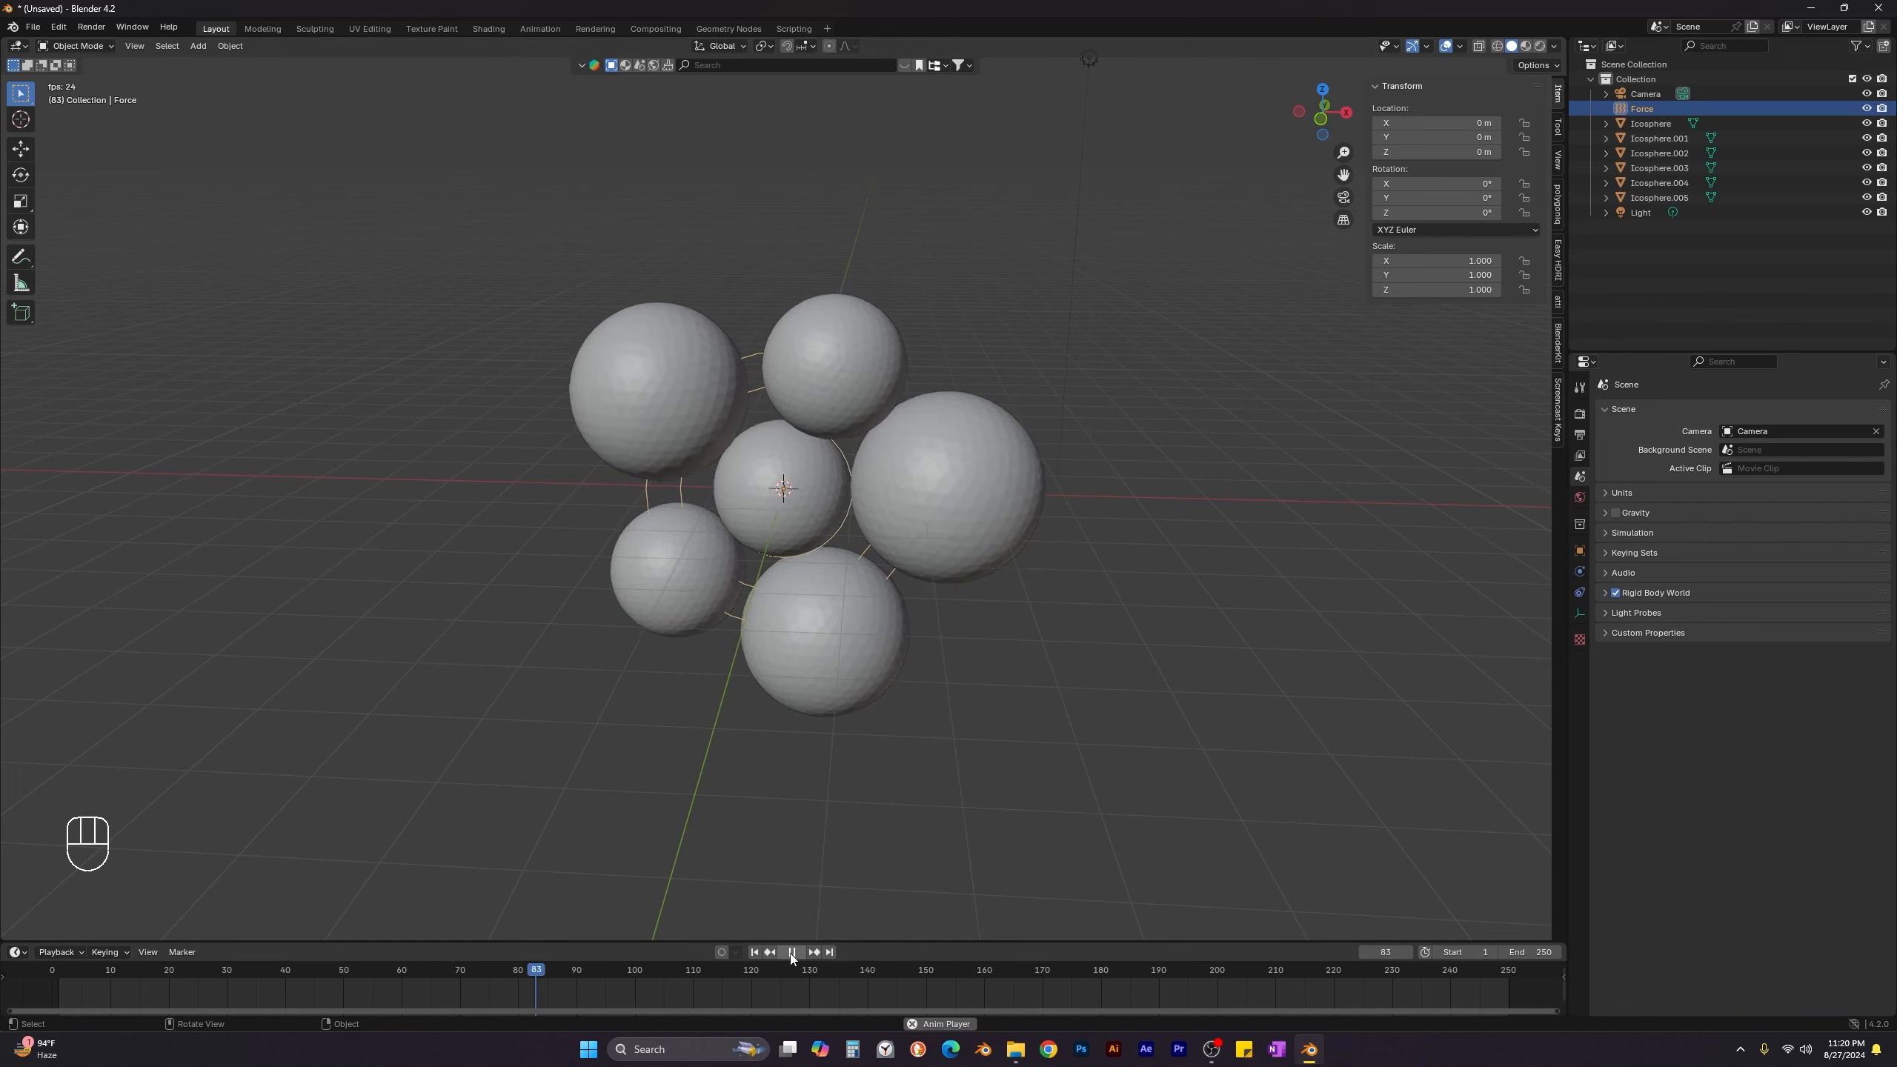
pyautogui.press('Escape')
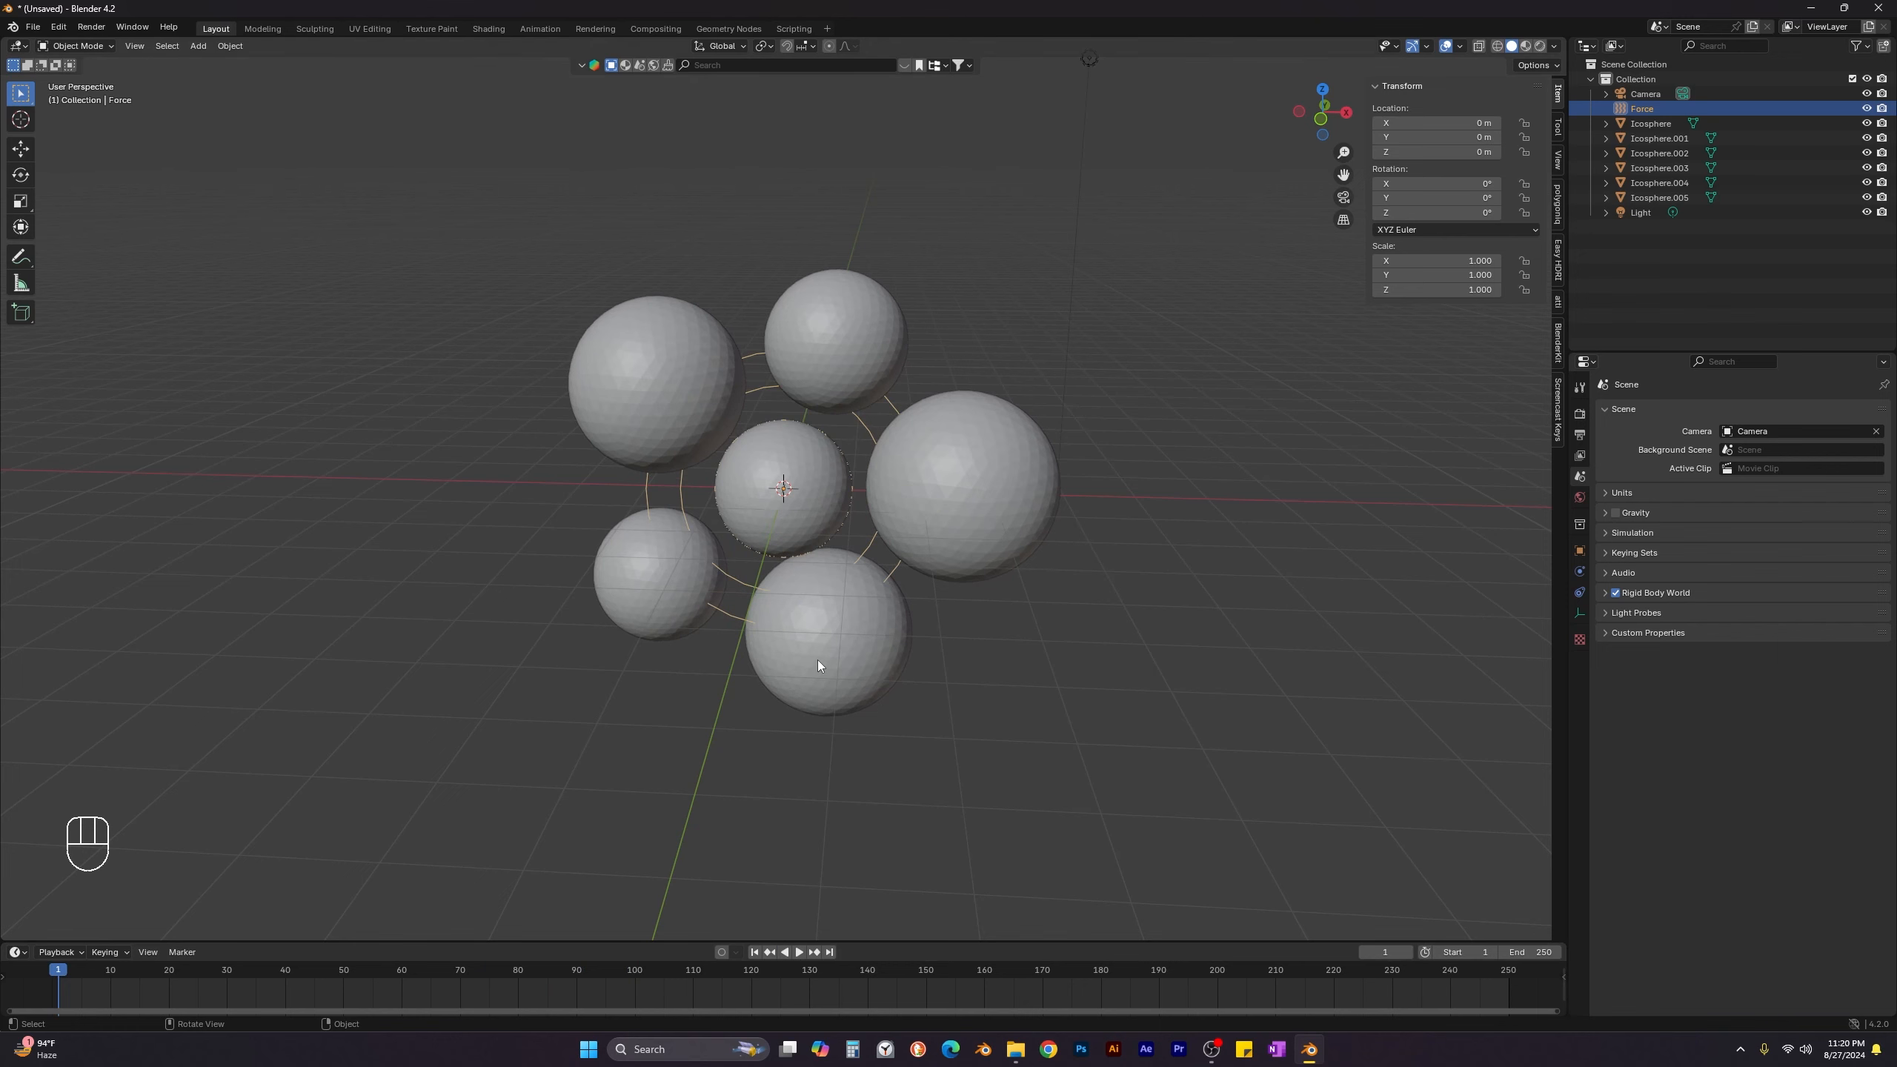
# Add a torus at the world origin with a major radius of 1.7 m and a minor radius of 0.24 m.
pyautogui.moveTo(818, 661); pyautogui.dragTo(761, 853, button='middle')
pyautogui.click(695, 818)
pyautogui.hotkey('shift', 'a')
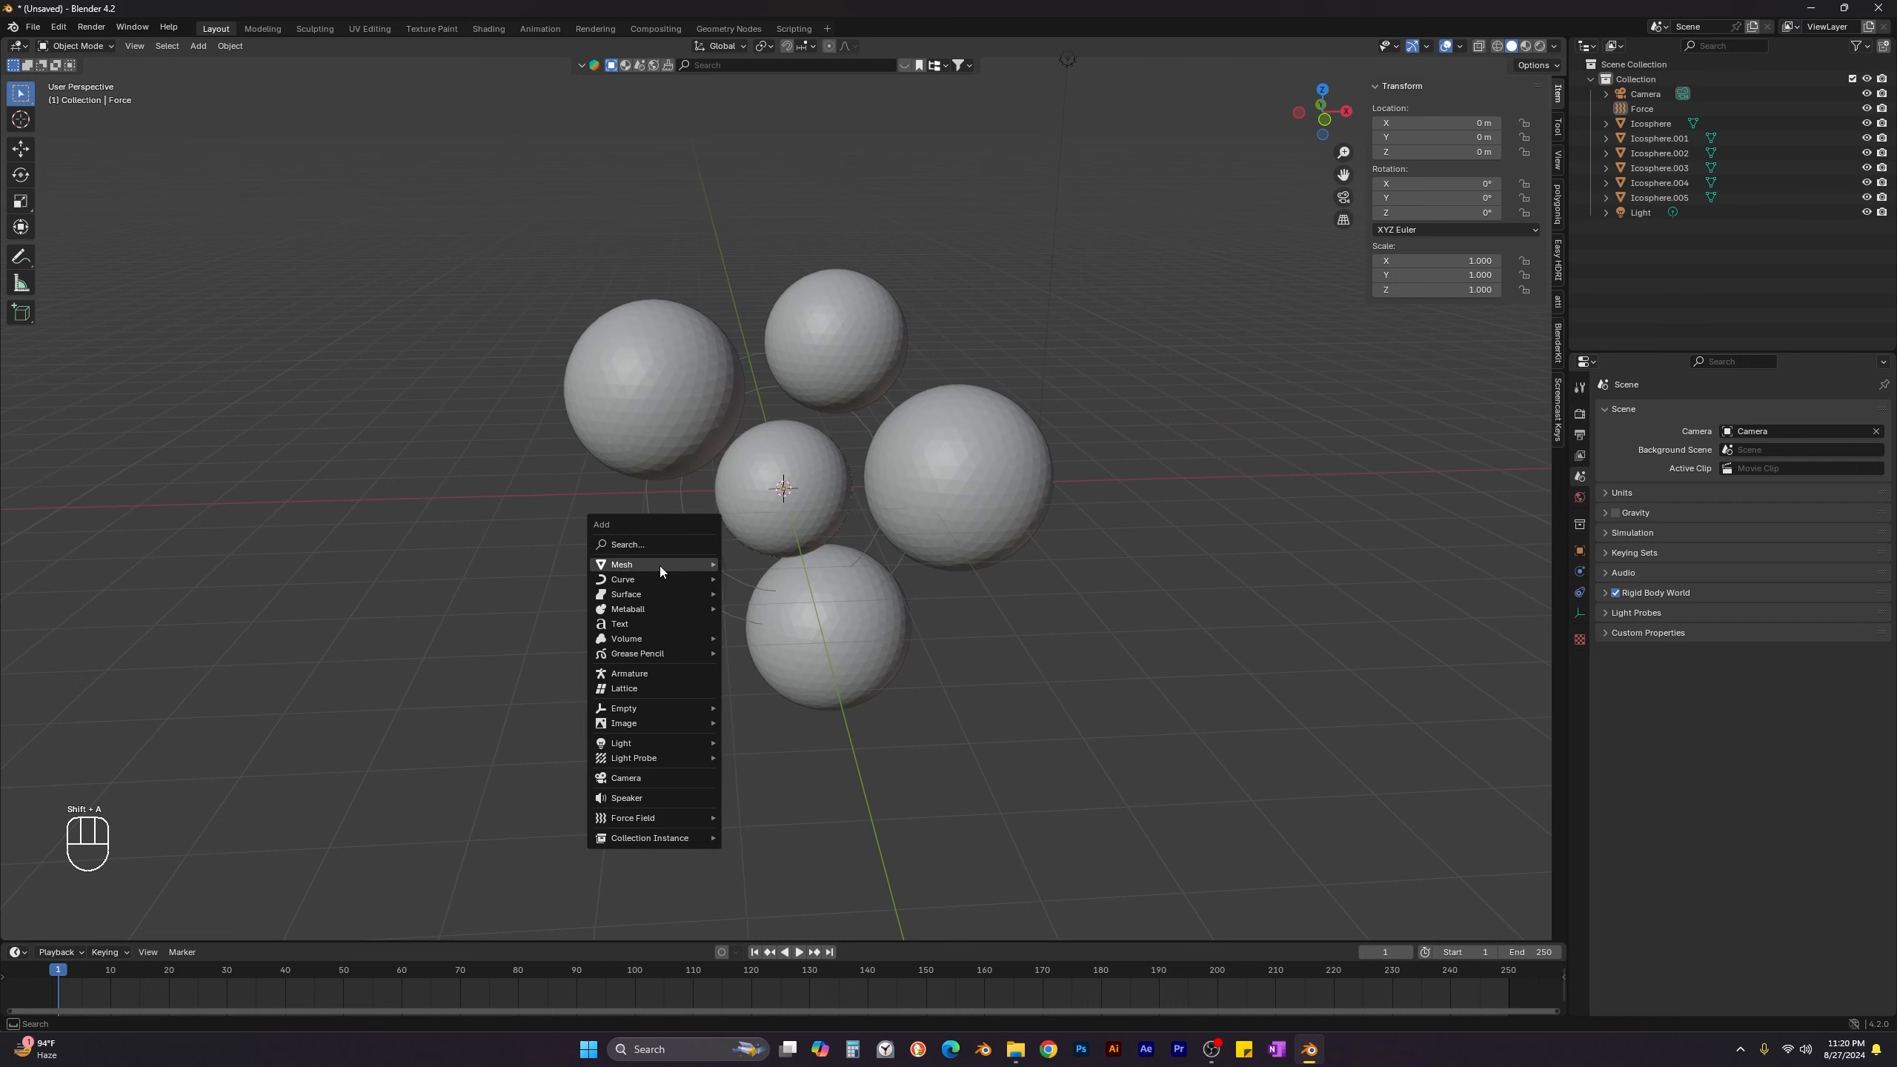
pyautogui.moveTo(676, 557)
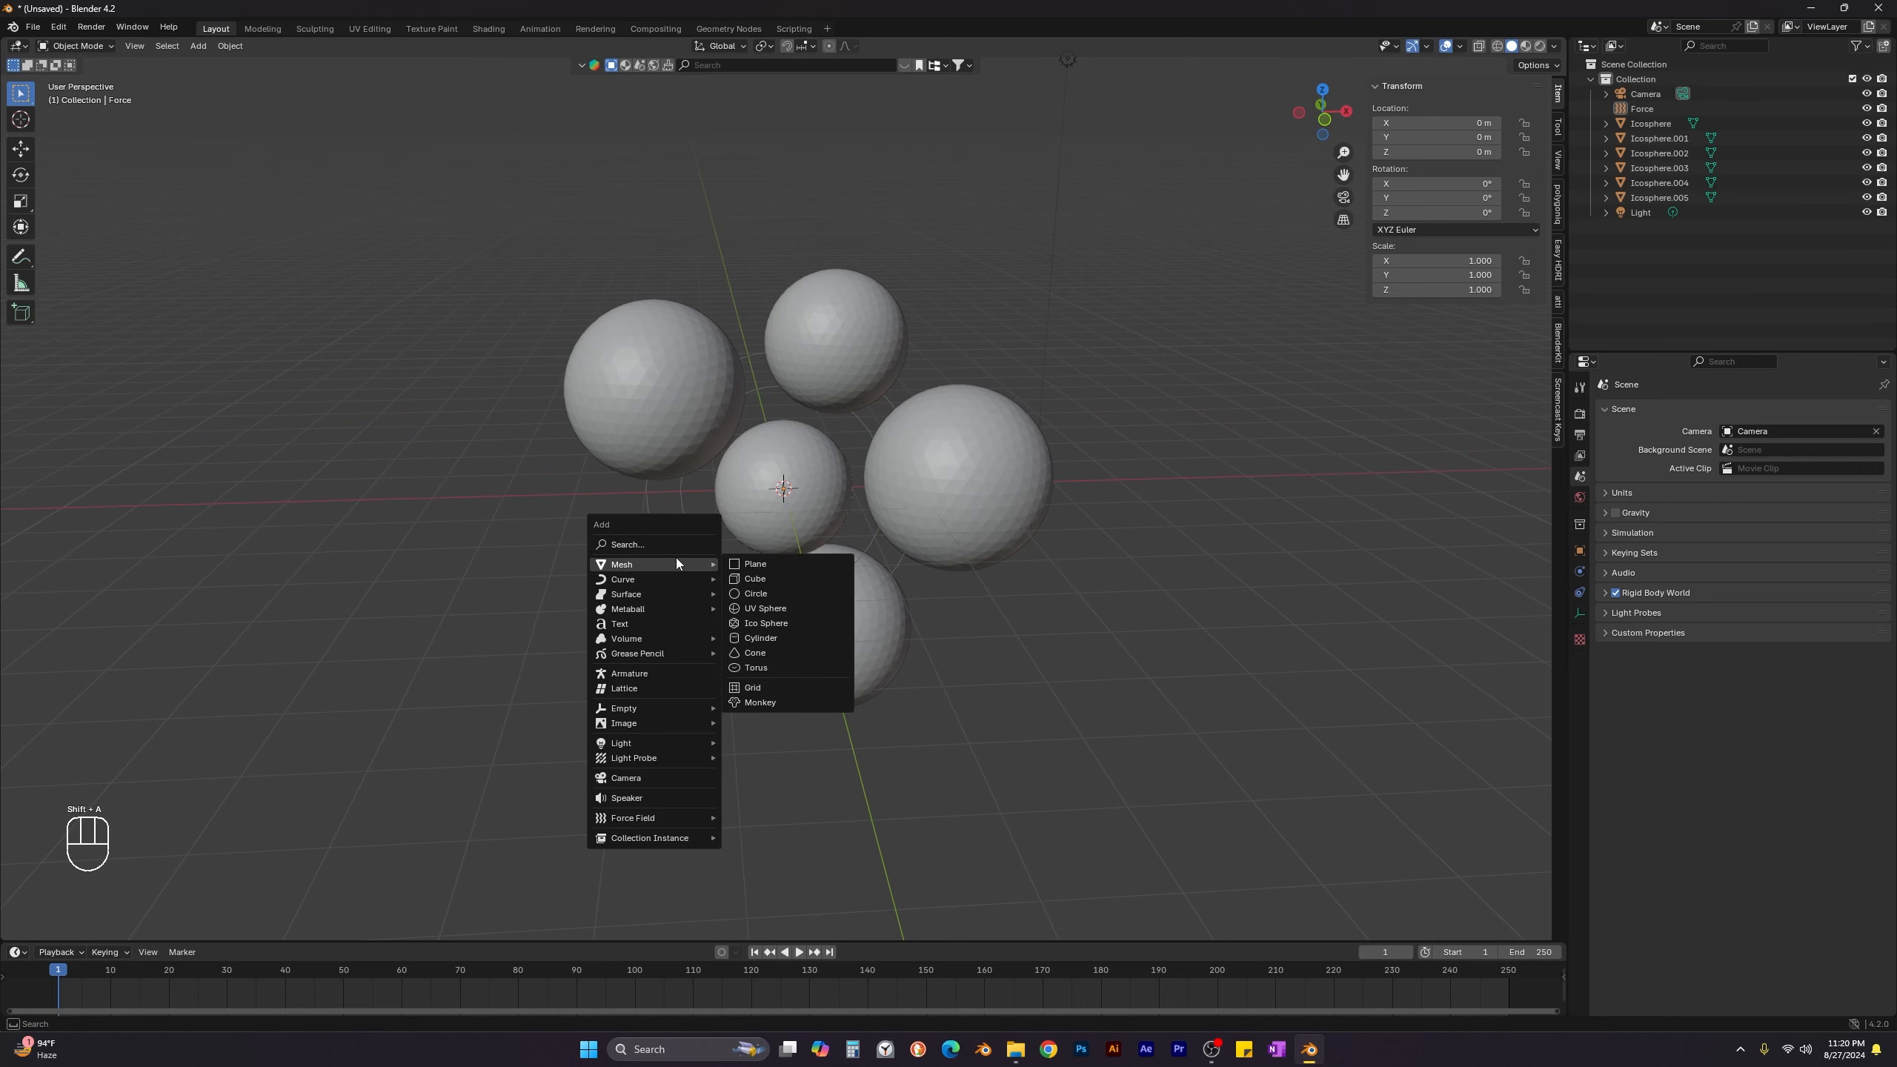
pyautogui.click(779, 661)
pyautogui.moveTo(836, 594)
pyautogui.mouseDown(button='middle')
pyautogui.moveTo(857, 580)
pyautogui.moveTo(853, 597)
pyautogui.mouseUp(button='middle')
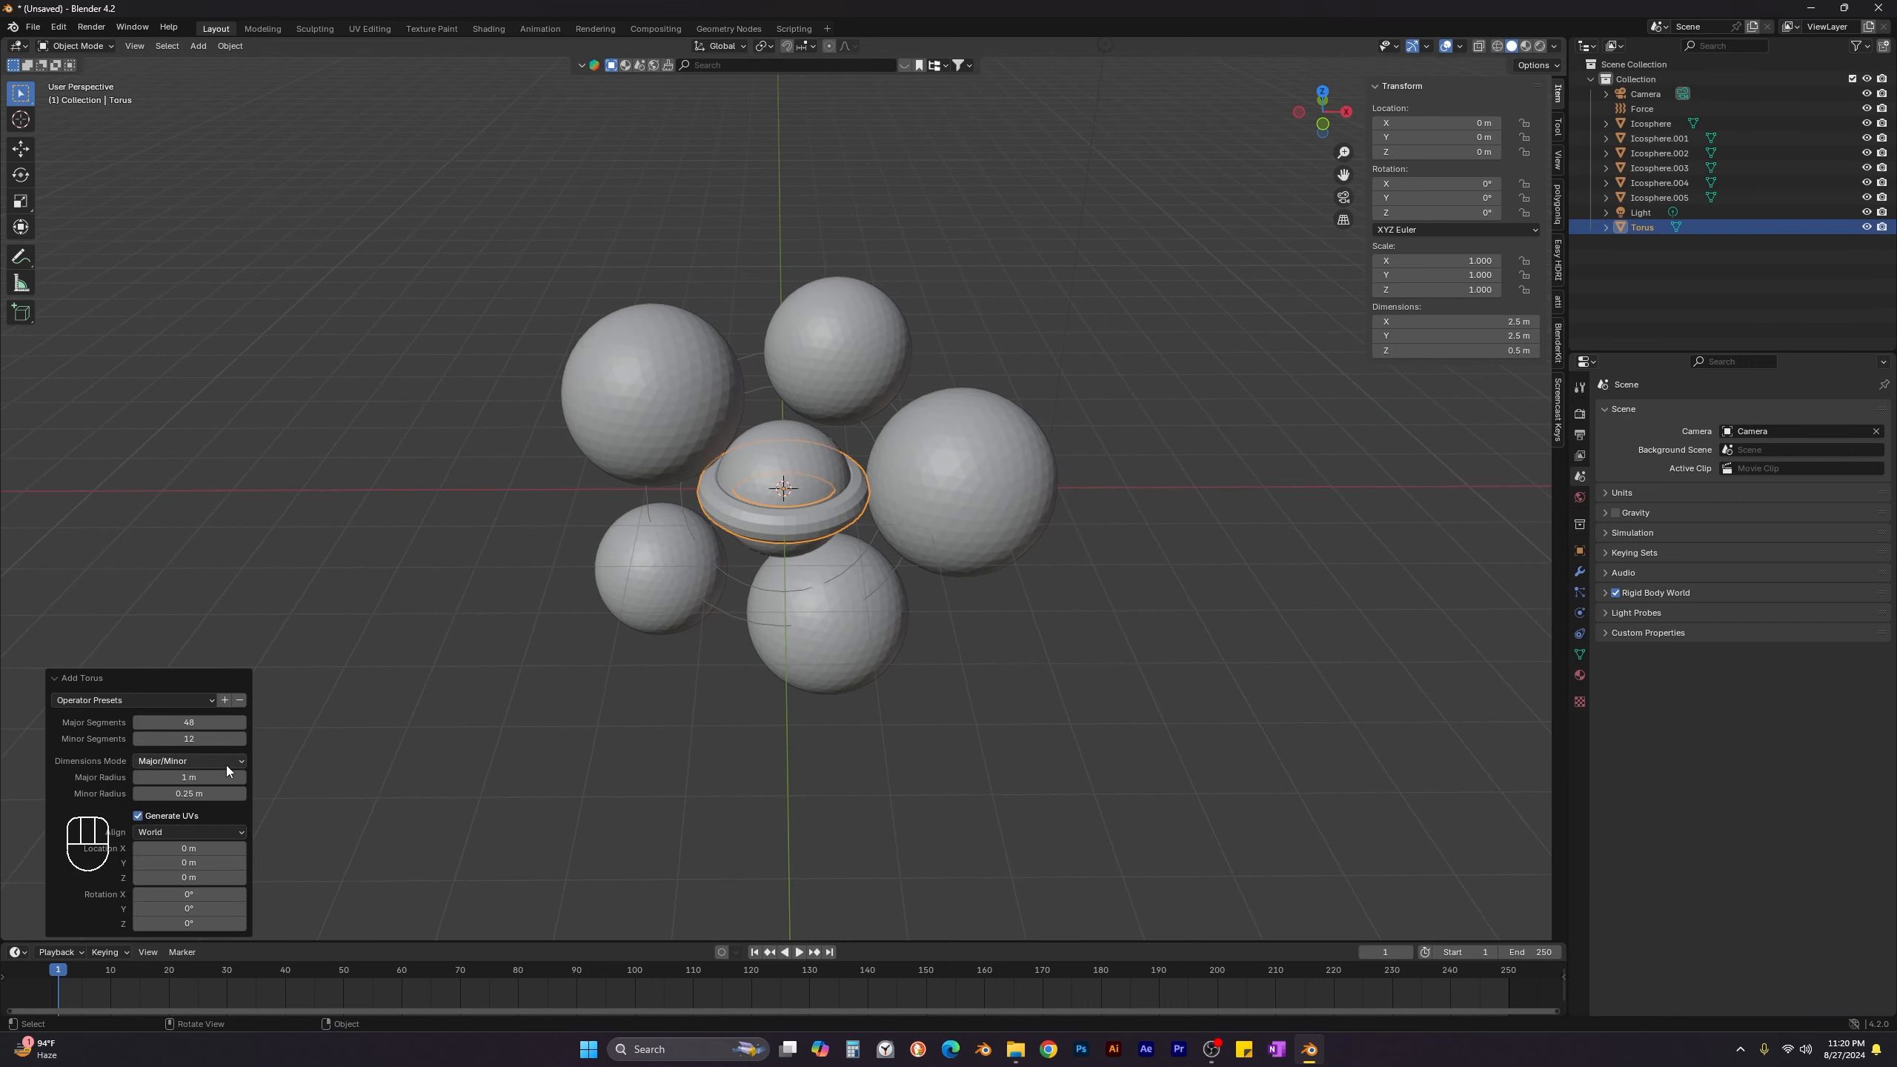
pyautogui.moveTo(223, 777); pyautogui.dragTo(188, 793)
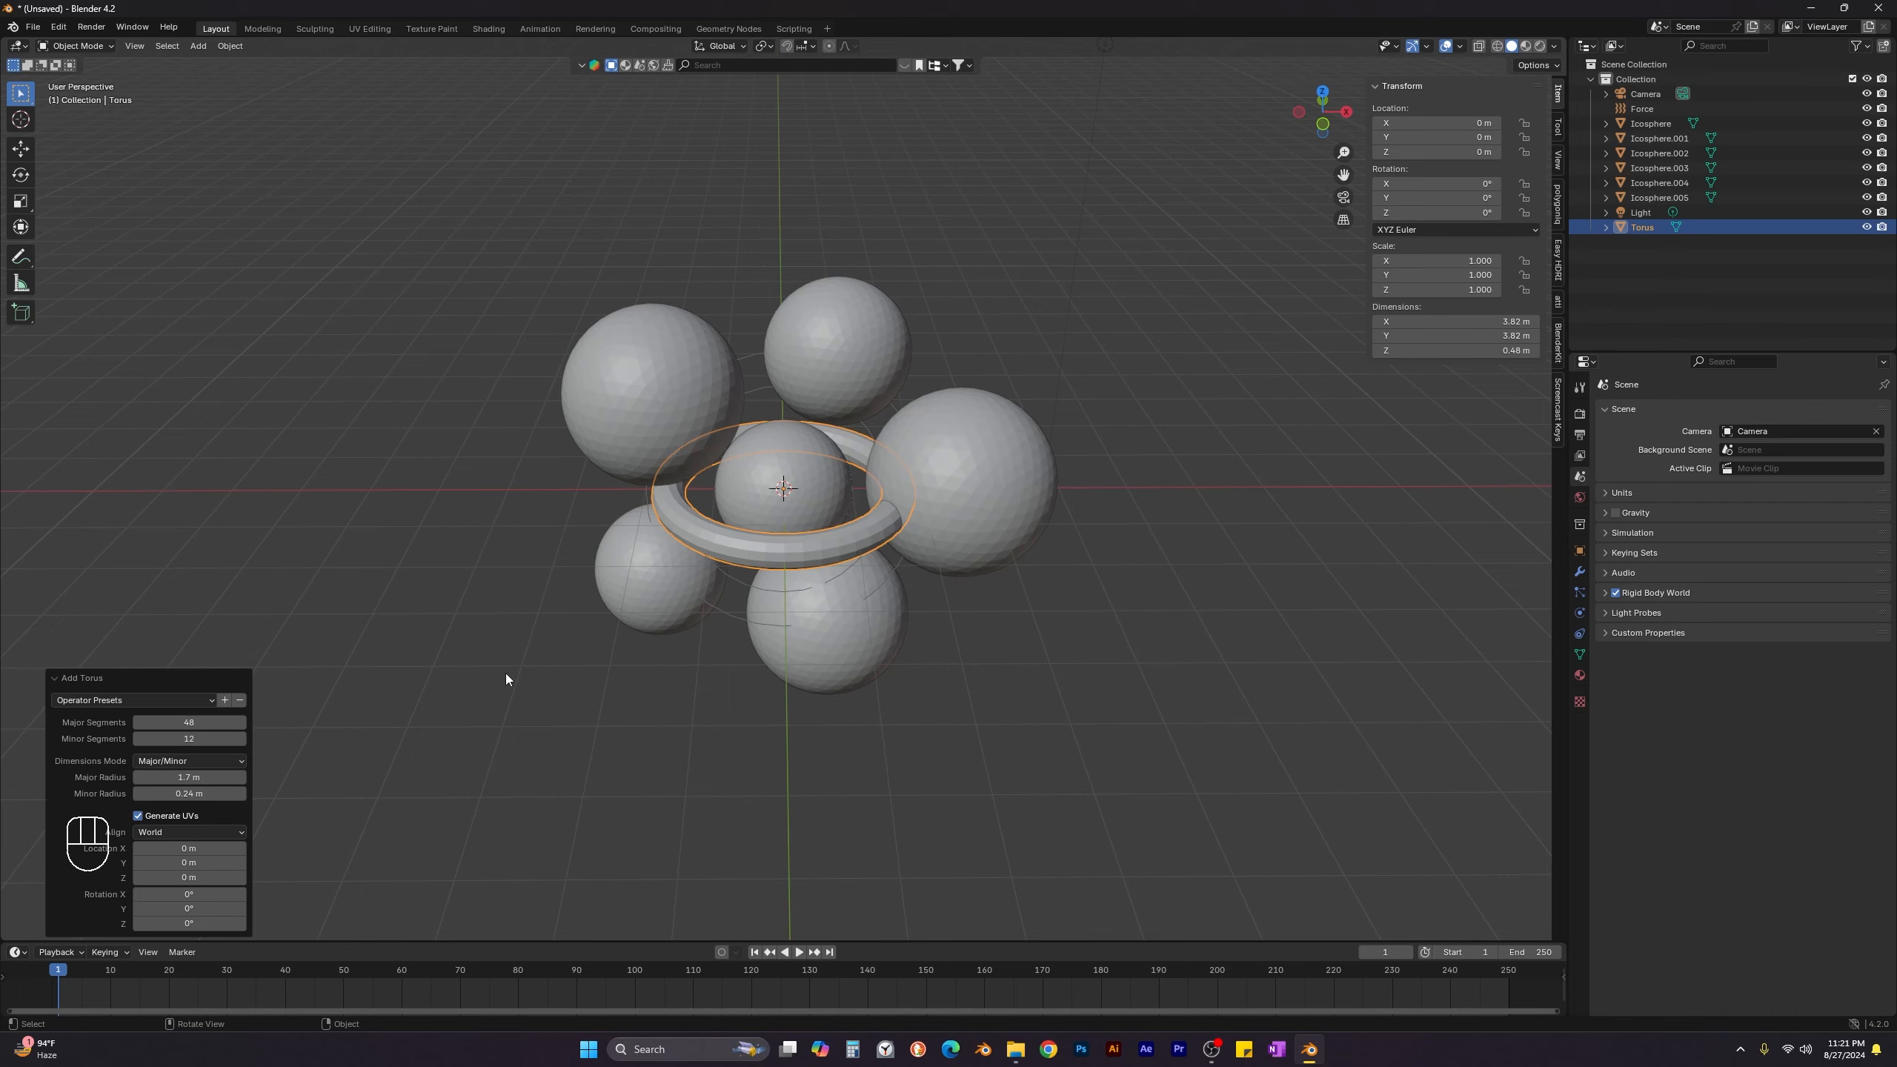
# Add a second torus at the origin with a major radius of 2.4 m, surrounding the first ring.
pyautogui.moveTo(685, 686); pyautogui.dragTo(656, 700, button='middle')
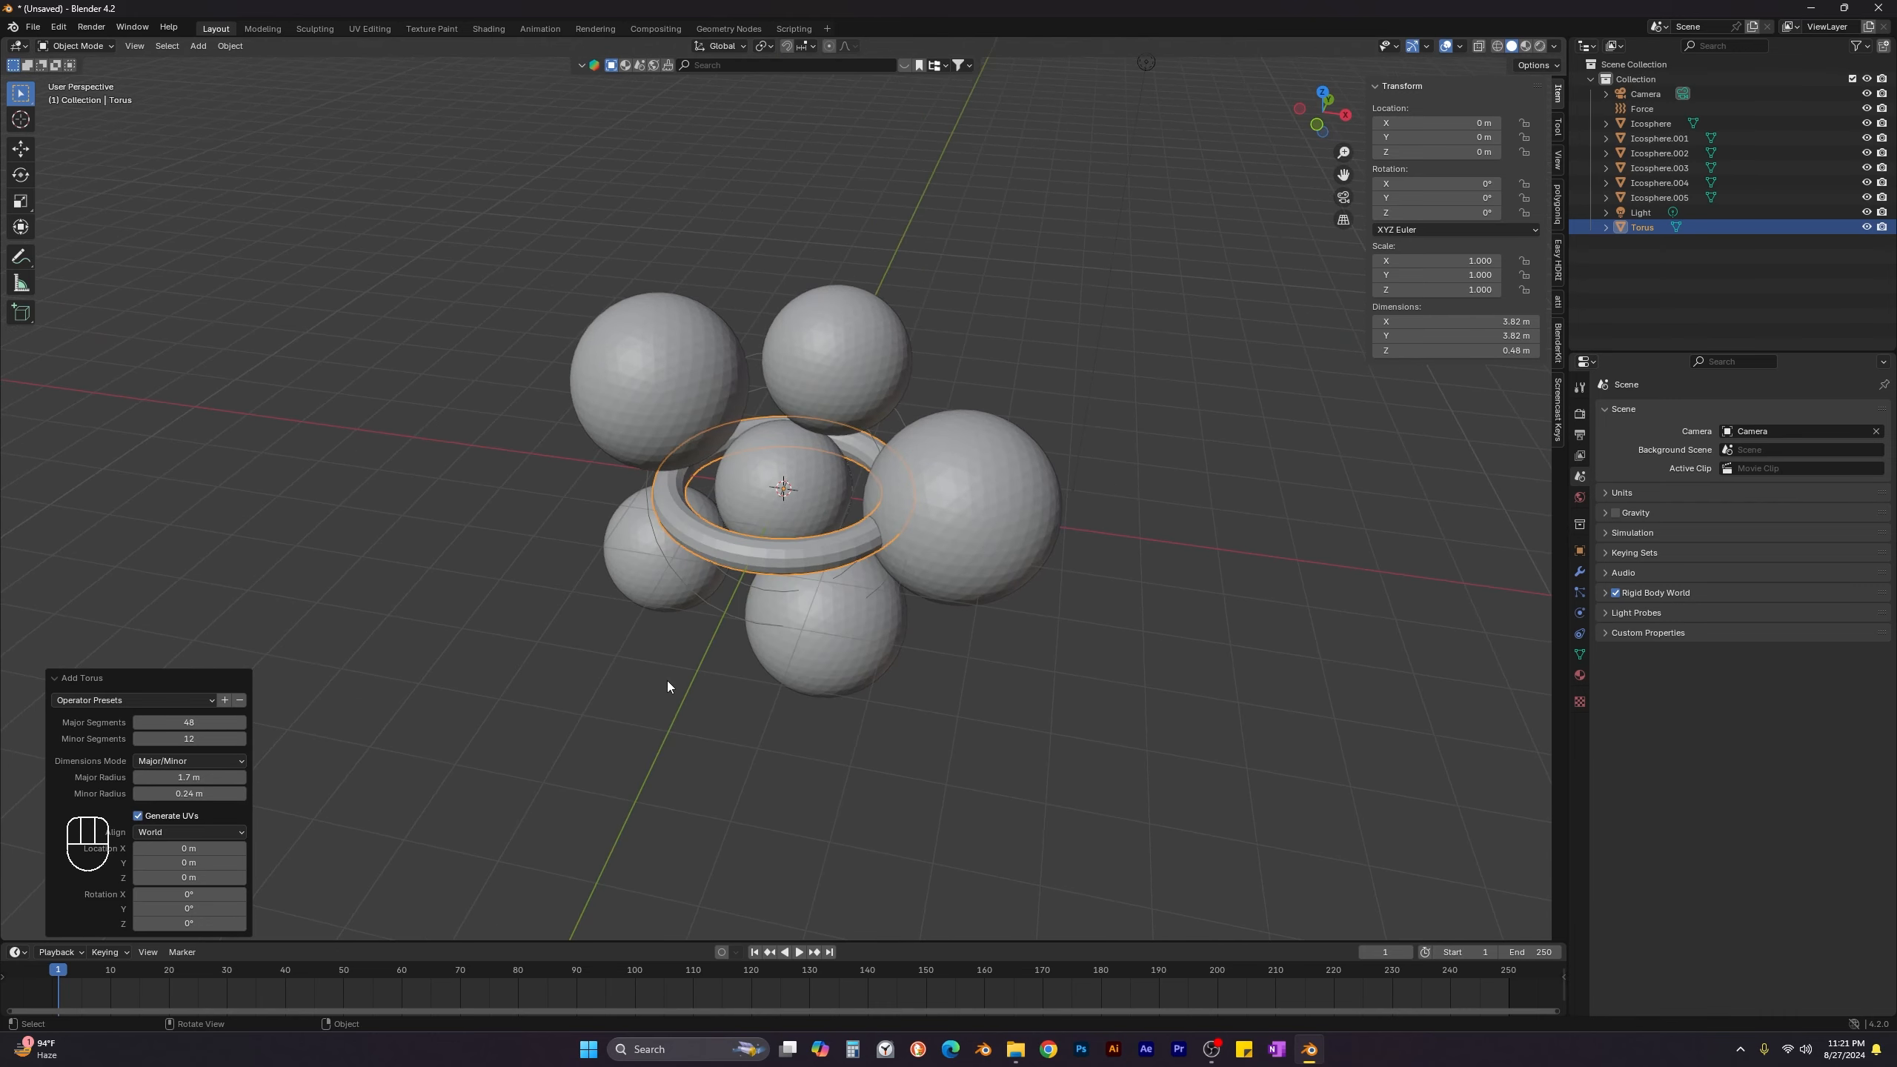
pyautogui.click(513, 700)
pyautogui.hotkey('shift', 'a')
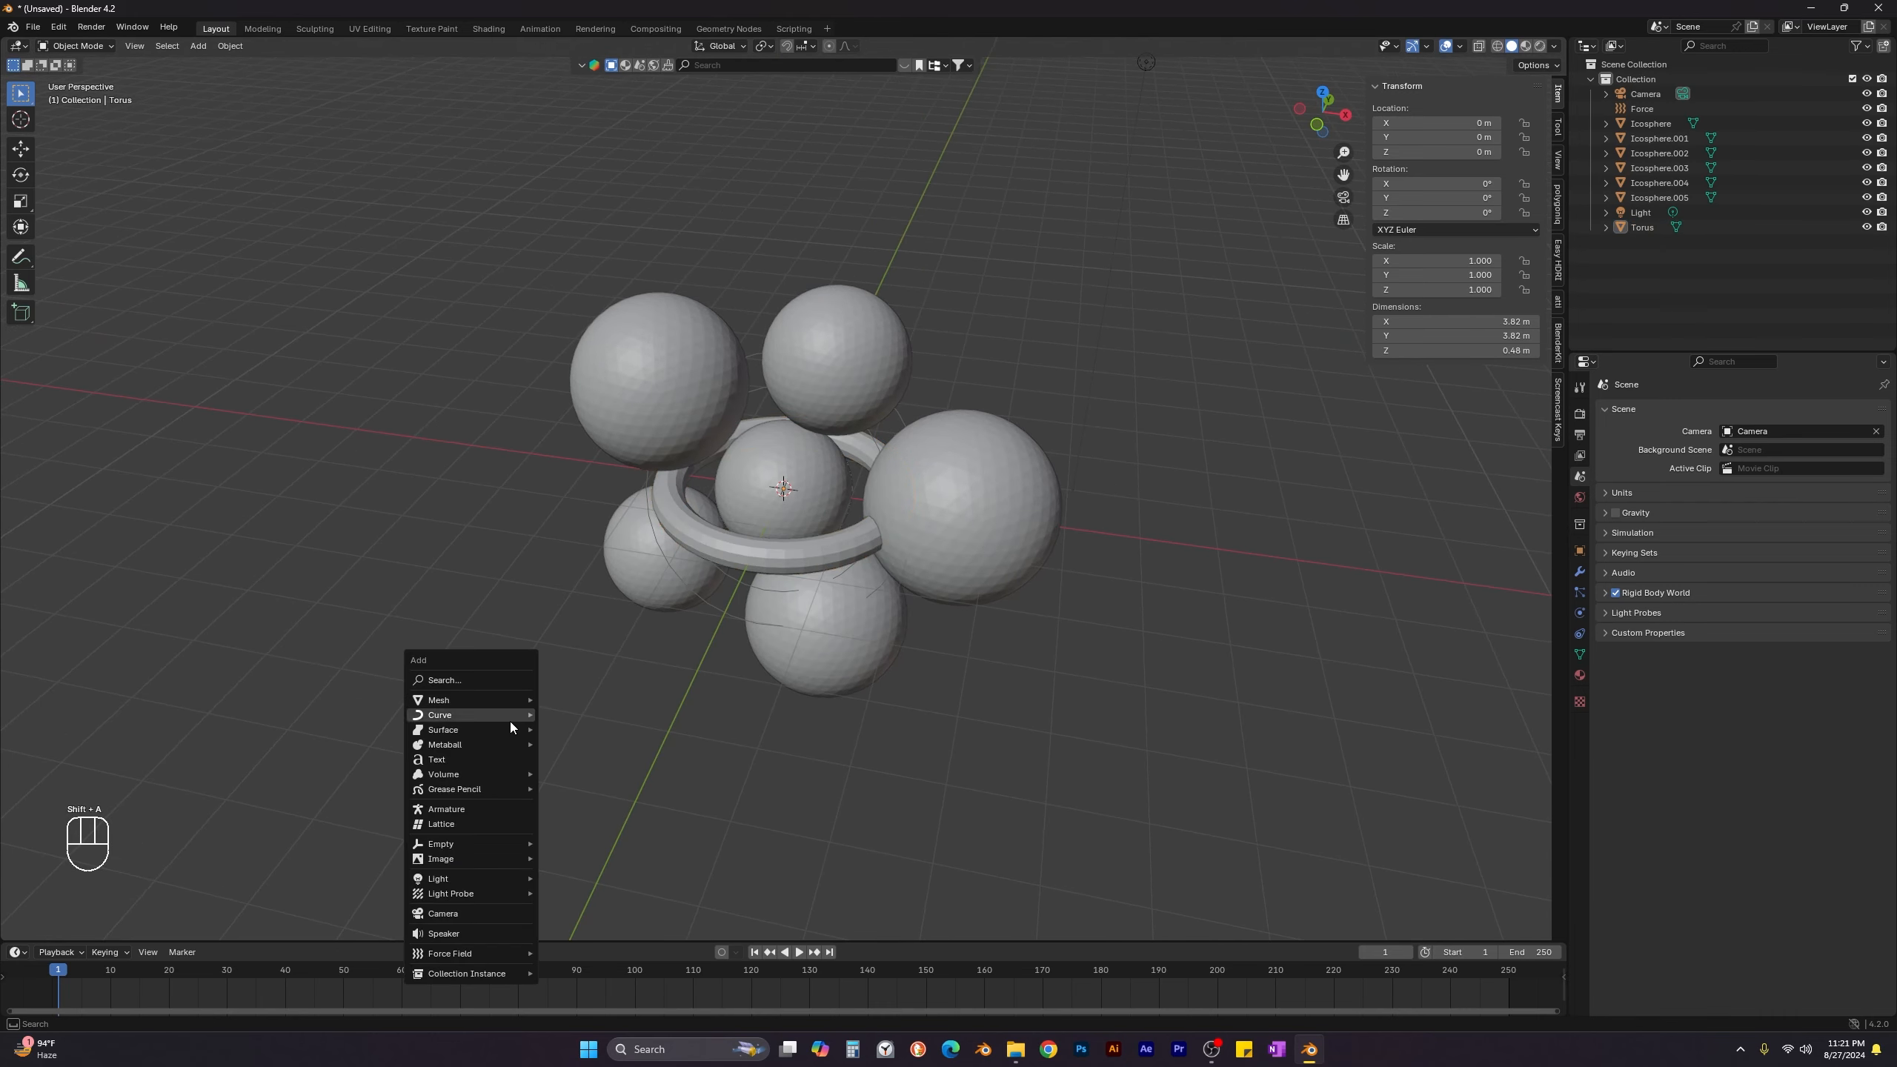
pyautogui.moveTo(509, 699)
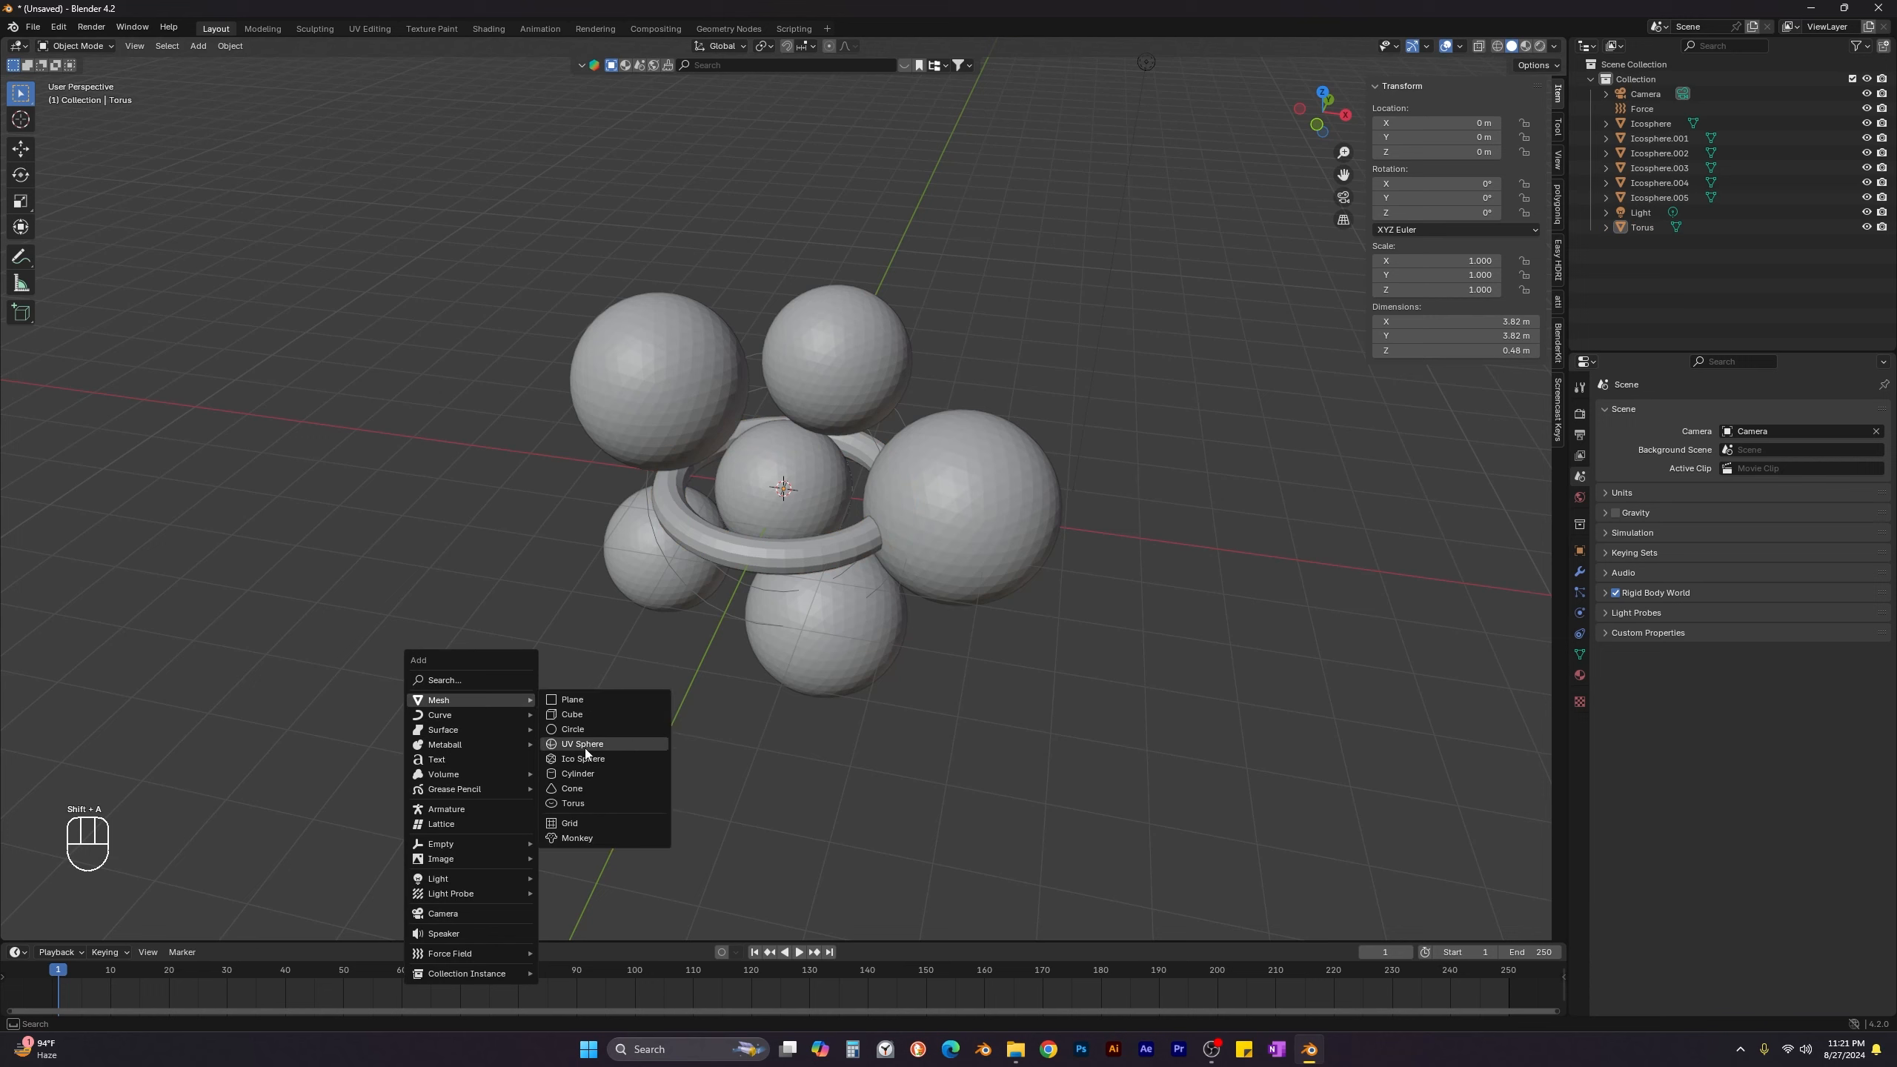
pyautogui.click(575, 803)
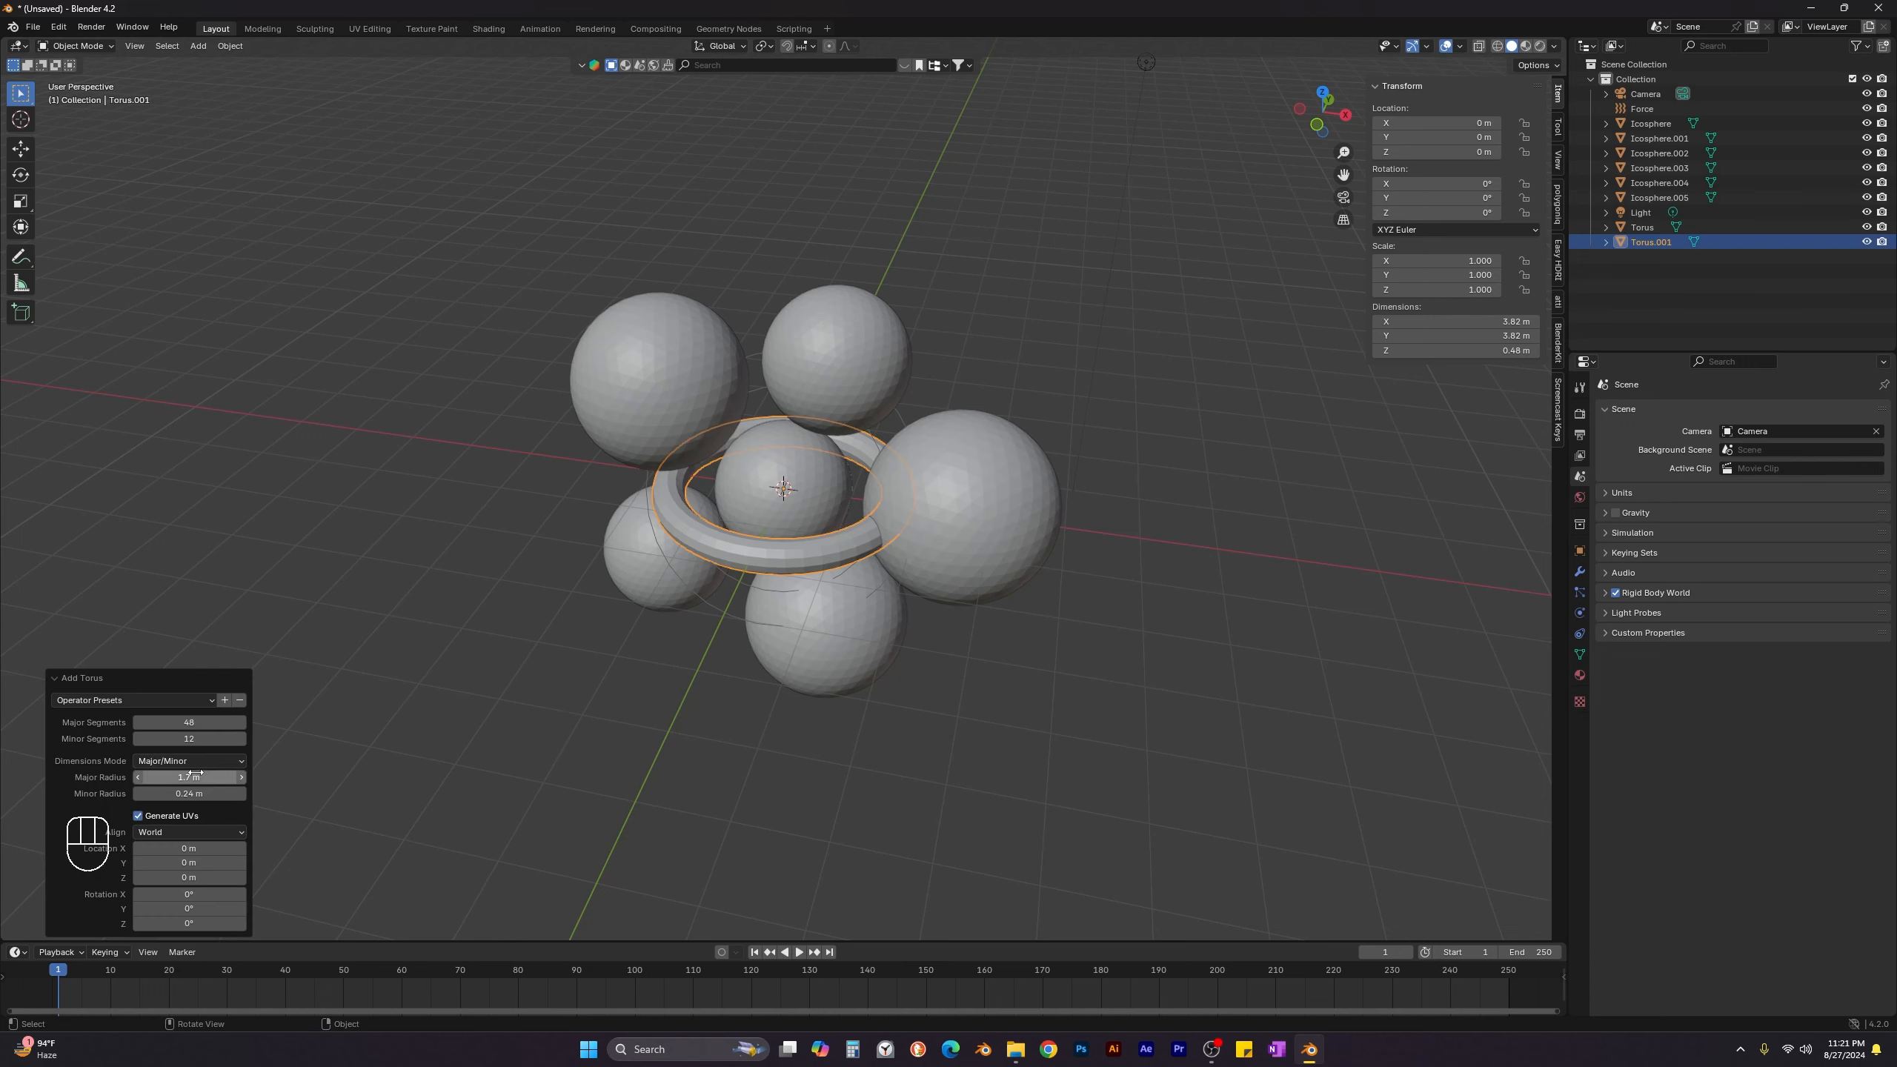
pyautogui.moveTo(196, 772)
pyautogui.mouseDown()
pyautogui.moveTo(295, 772)
pyautogui.moveTo(192, 774)
pyautogui.mouseUp()
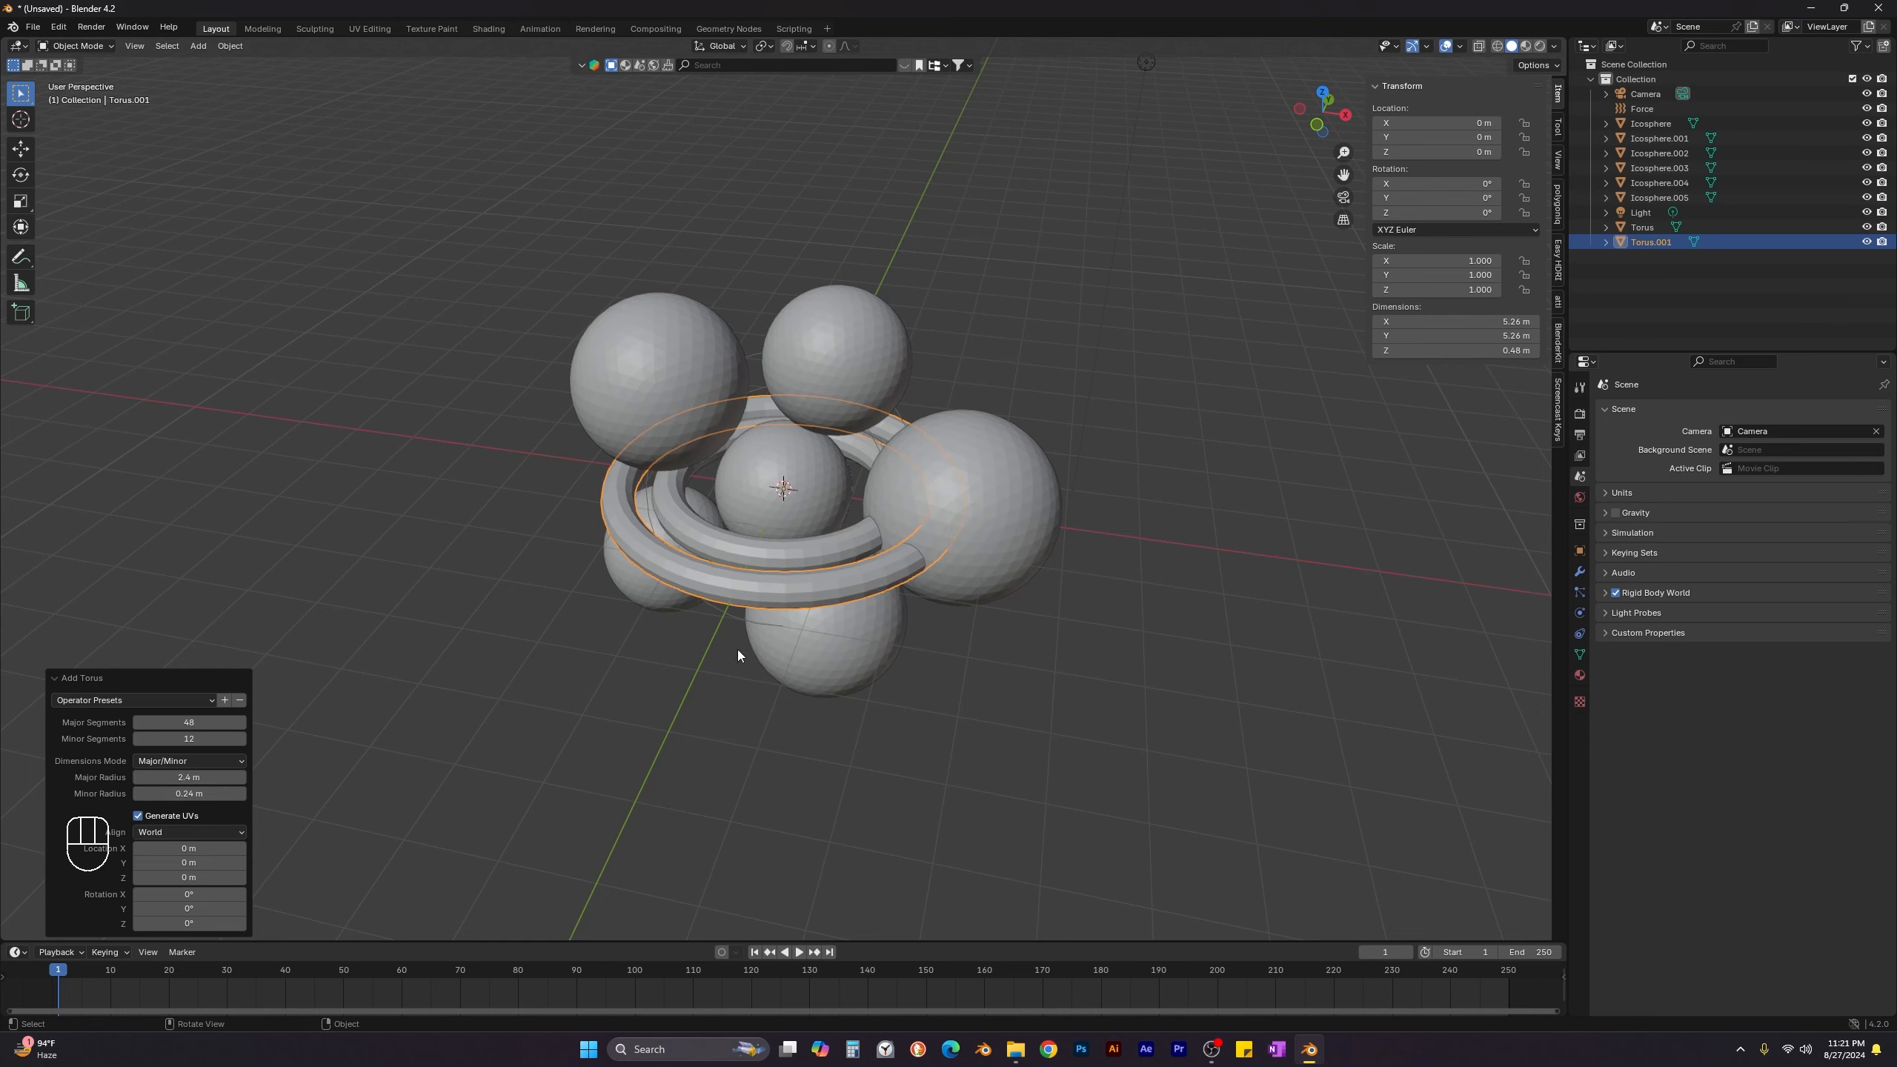
# In front view, move the large sphere beside the centre one up and outward, clear of the outer torus.
pyautogui.moveTo(556, 719); pyautogui.dragTo(593, 683, button='middle')
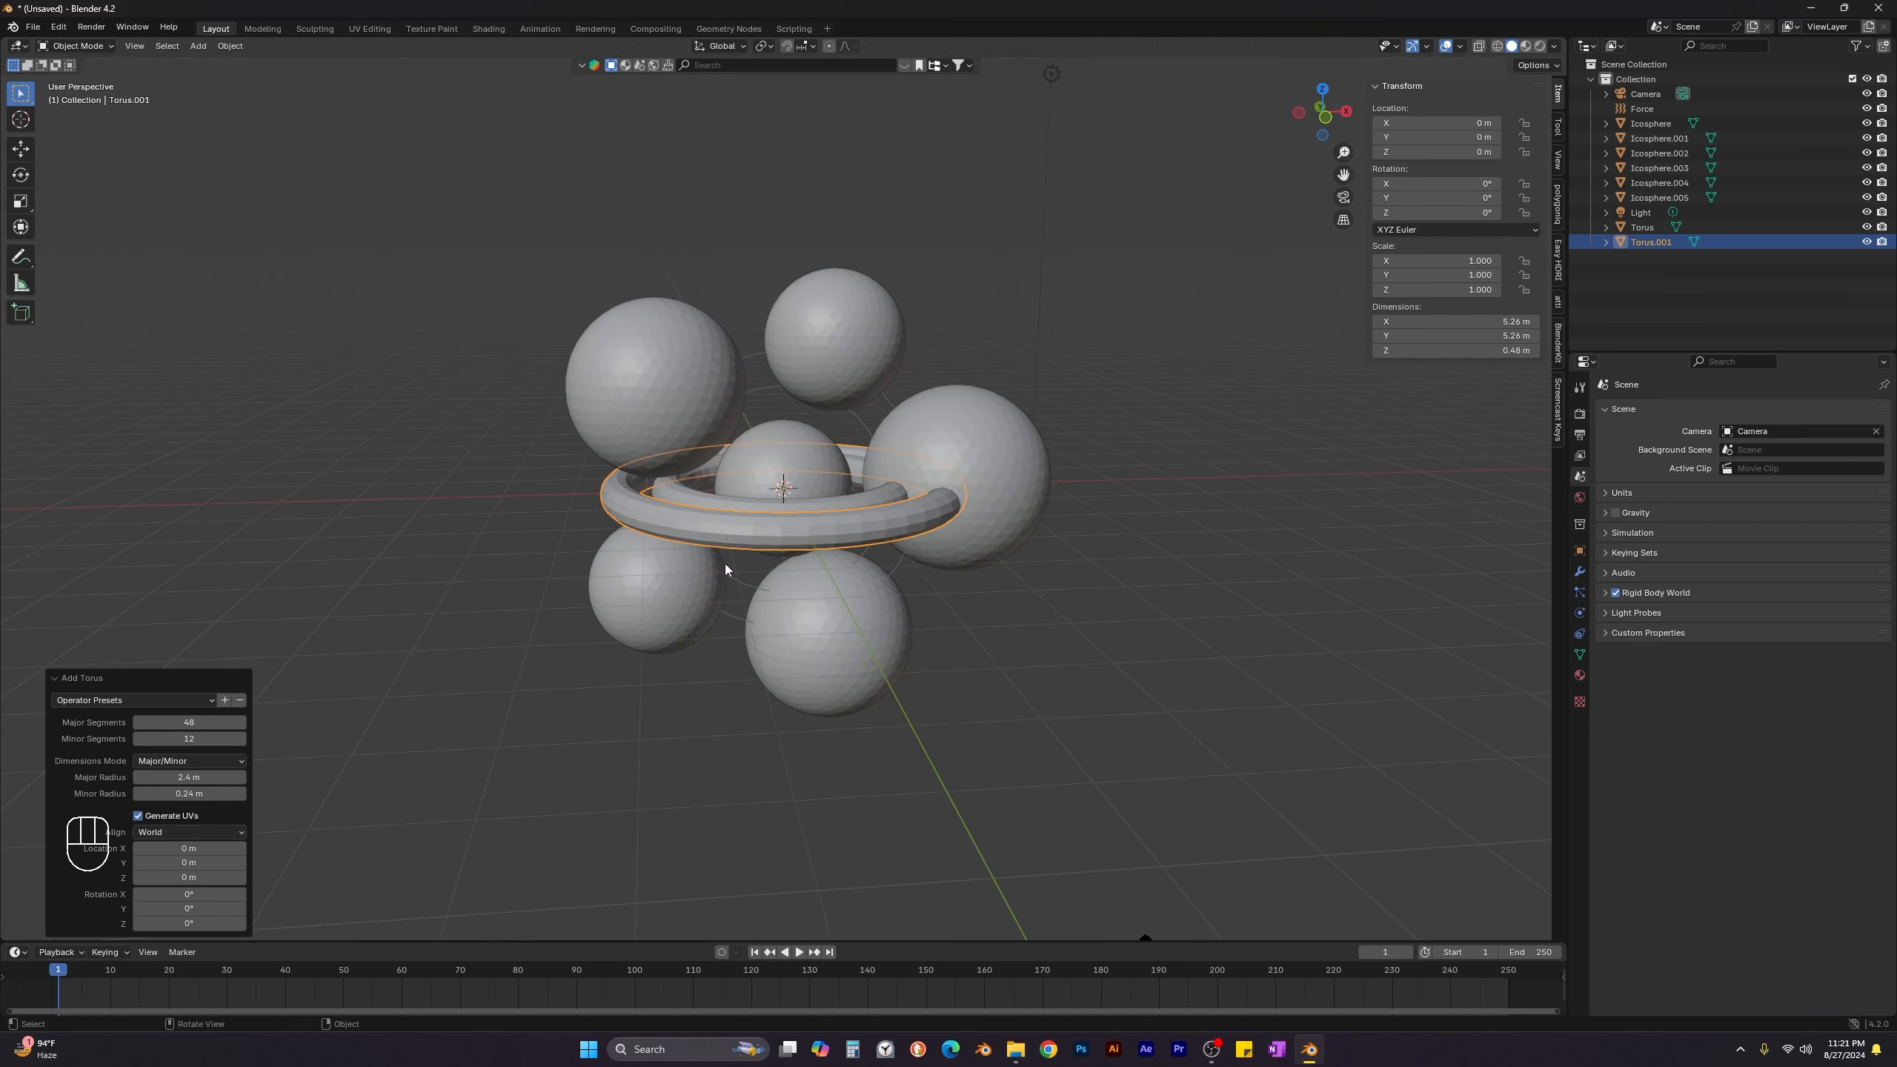
pyautogui.moveTo(725, 563); pyautogui.dragTo(729, 553, button='middle')
pyautogui.press('KP_1')
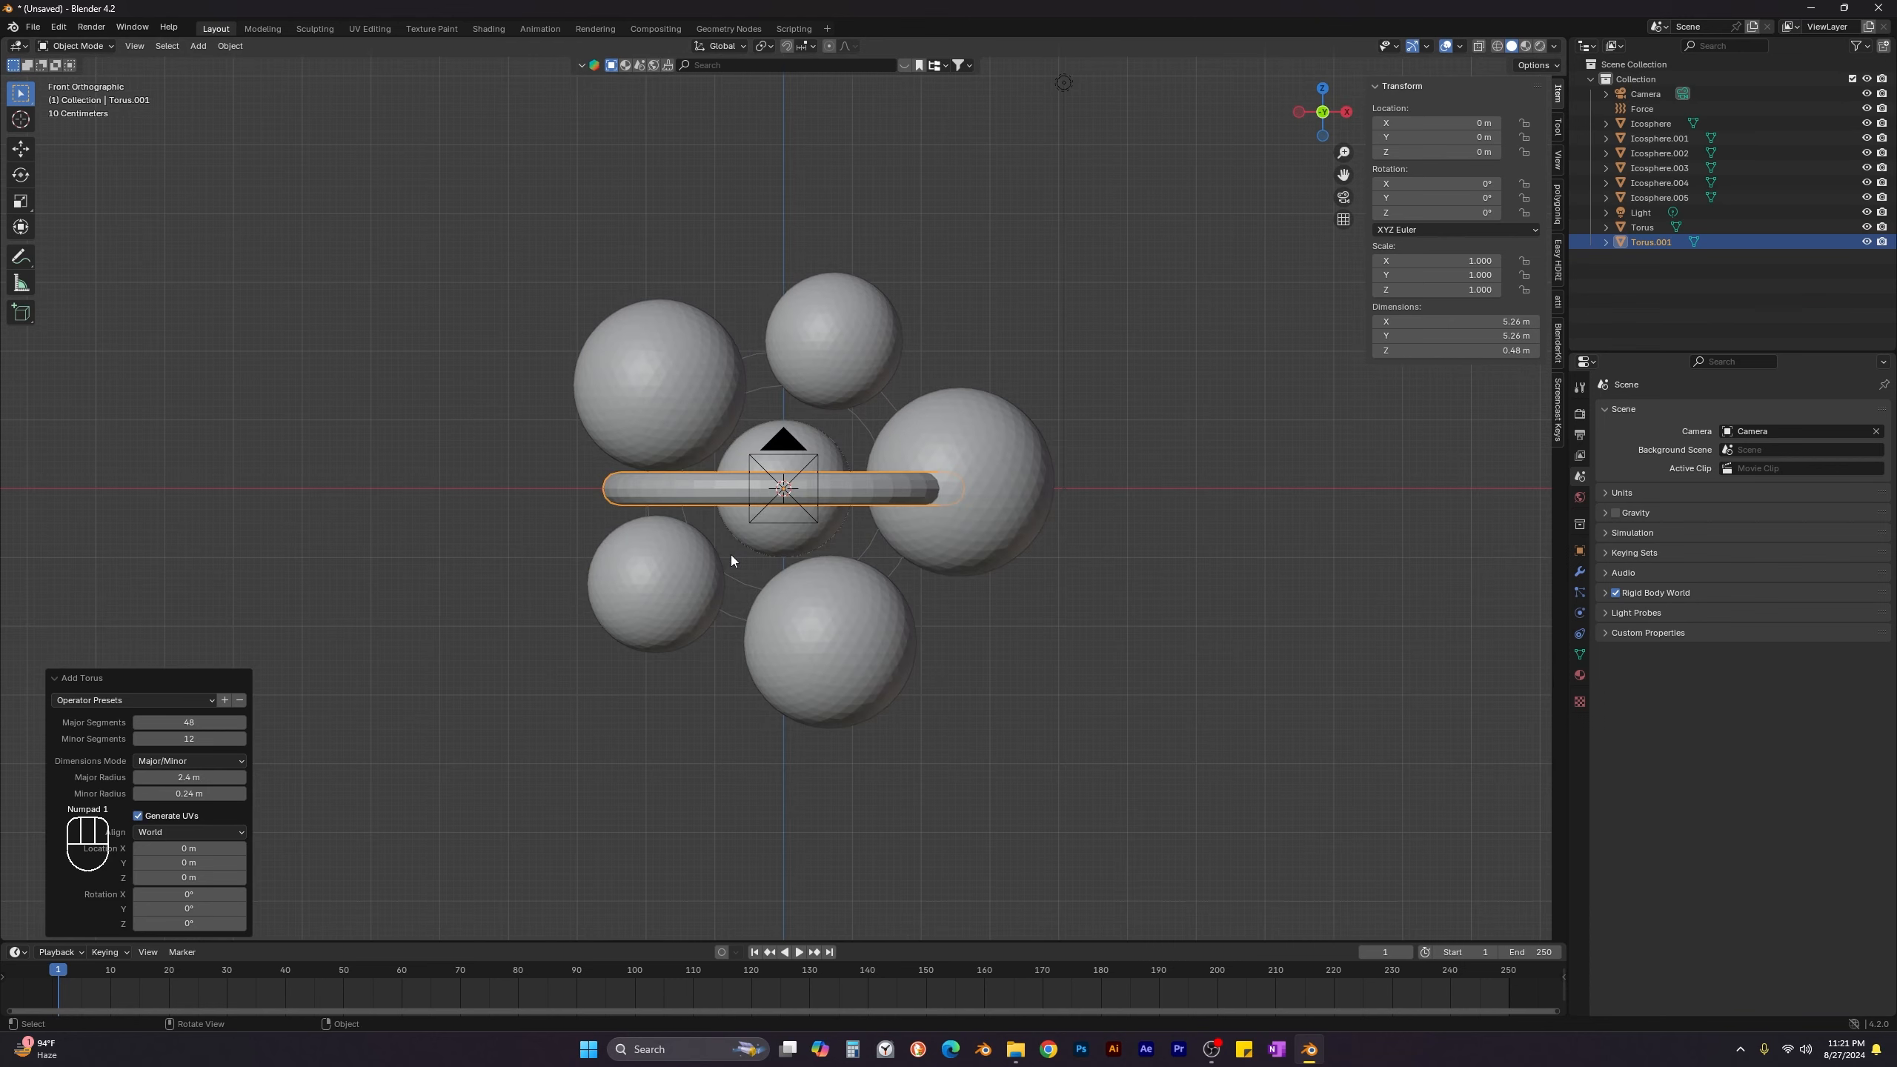
pyautogui.scroll(1, 955, 416)
pyautogui.click(974, 428)
pyautogui.press('g')
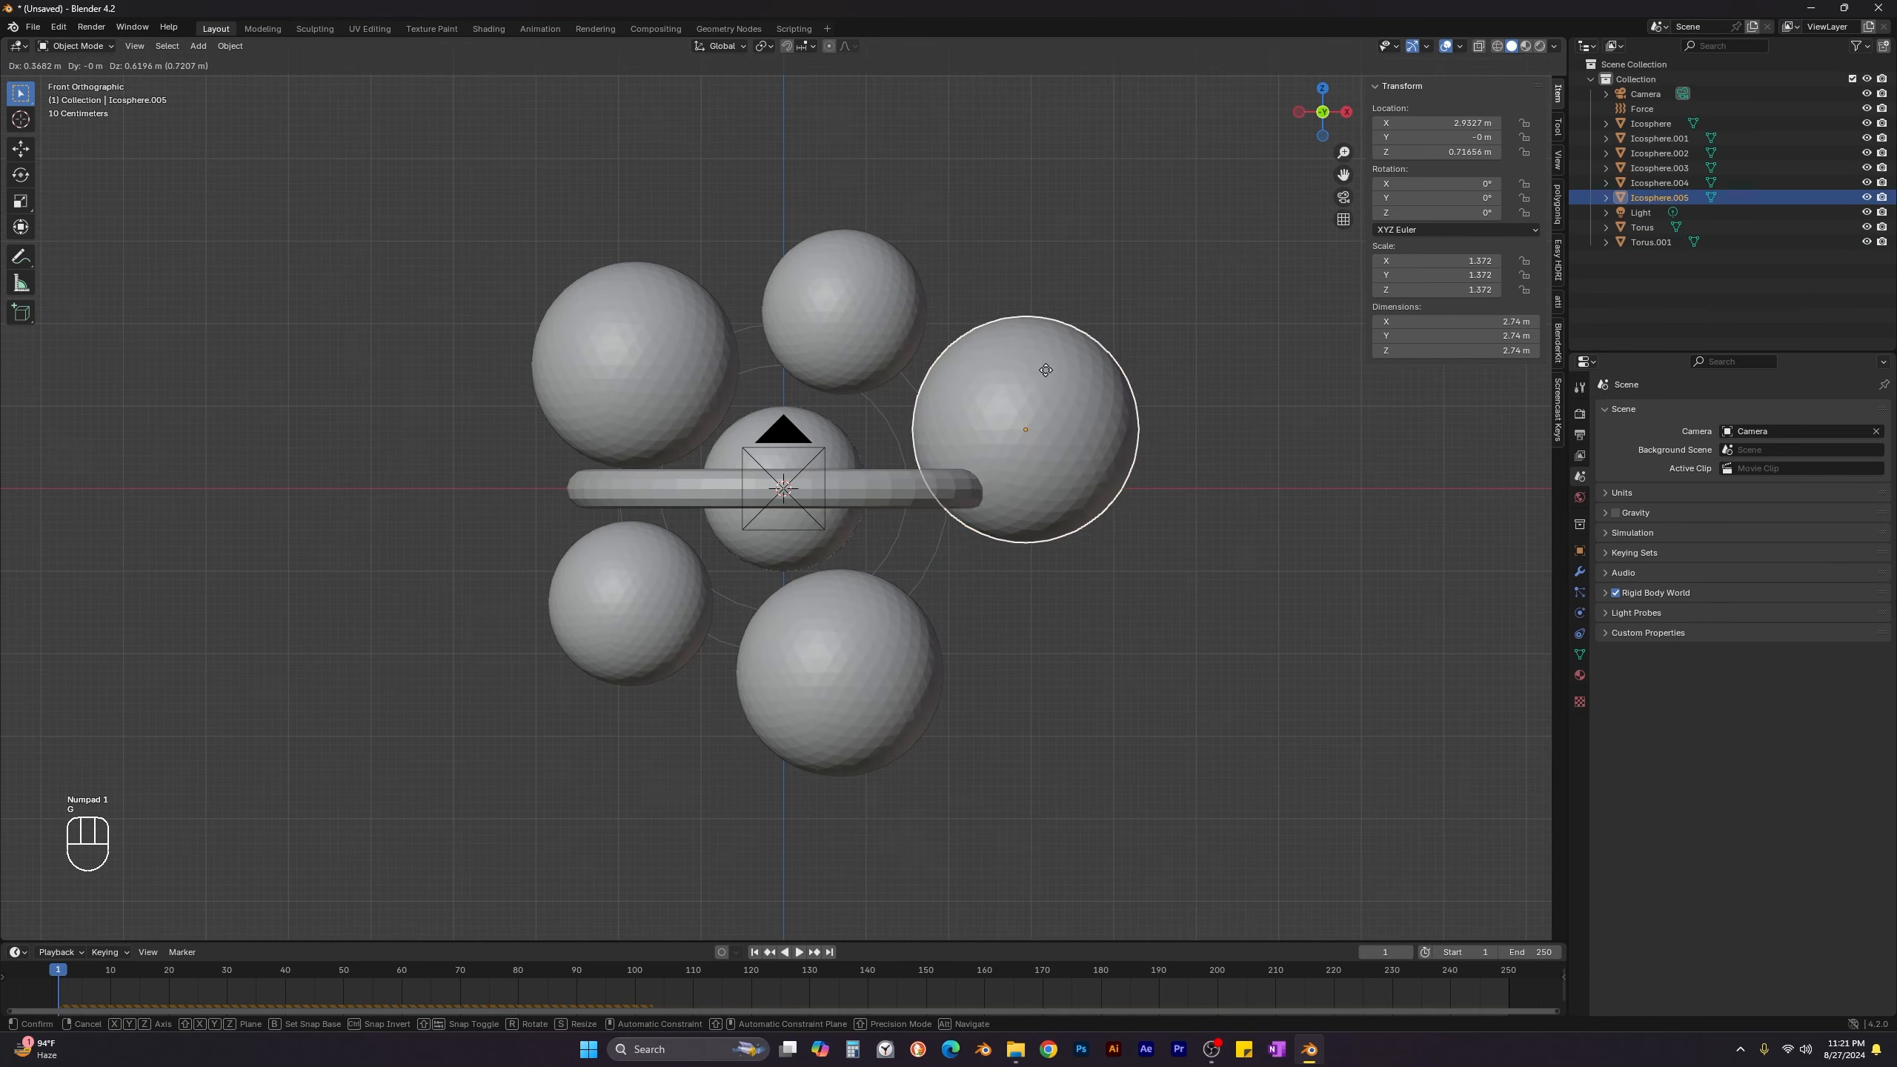
pyautogui.click(1059, 323)
# Raise the large upper-left sphere by about 0.06 m along Z to clear the rings.
pyautogui.moveTo(703, 551); pyautogui.dragTo(747, 537, button='middle')
pyautogui.click(680, 442)
pyautogui.moveTo(727, 432); pyautogui.dragTo(763, 506, button='middle')
pyautogui.press('g')
pyautogui.press('z')
pyautogui.click(762, 429)
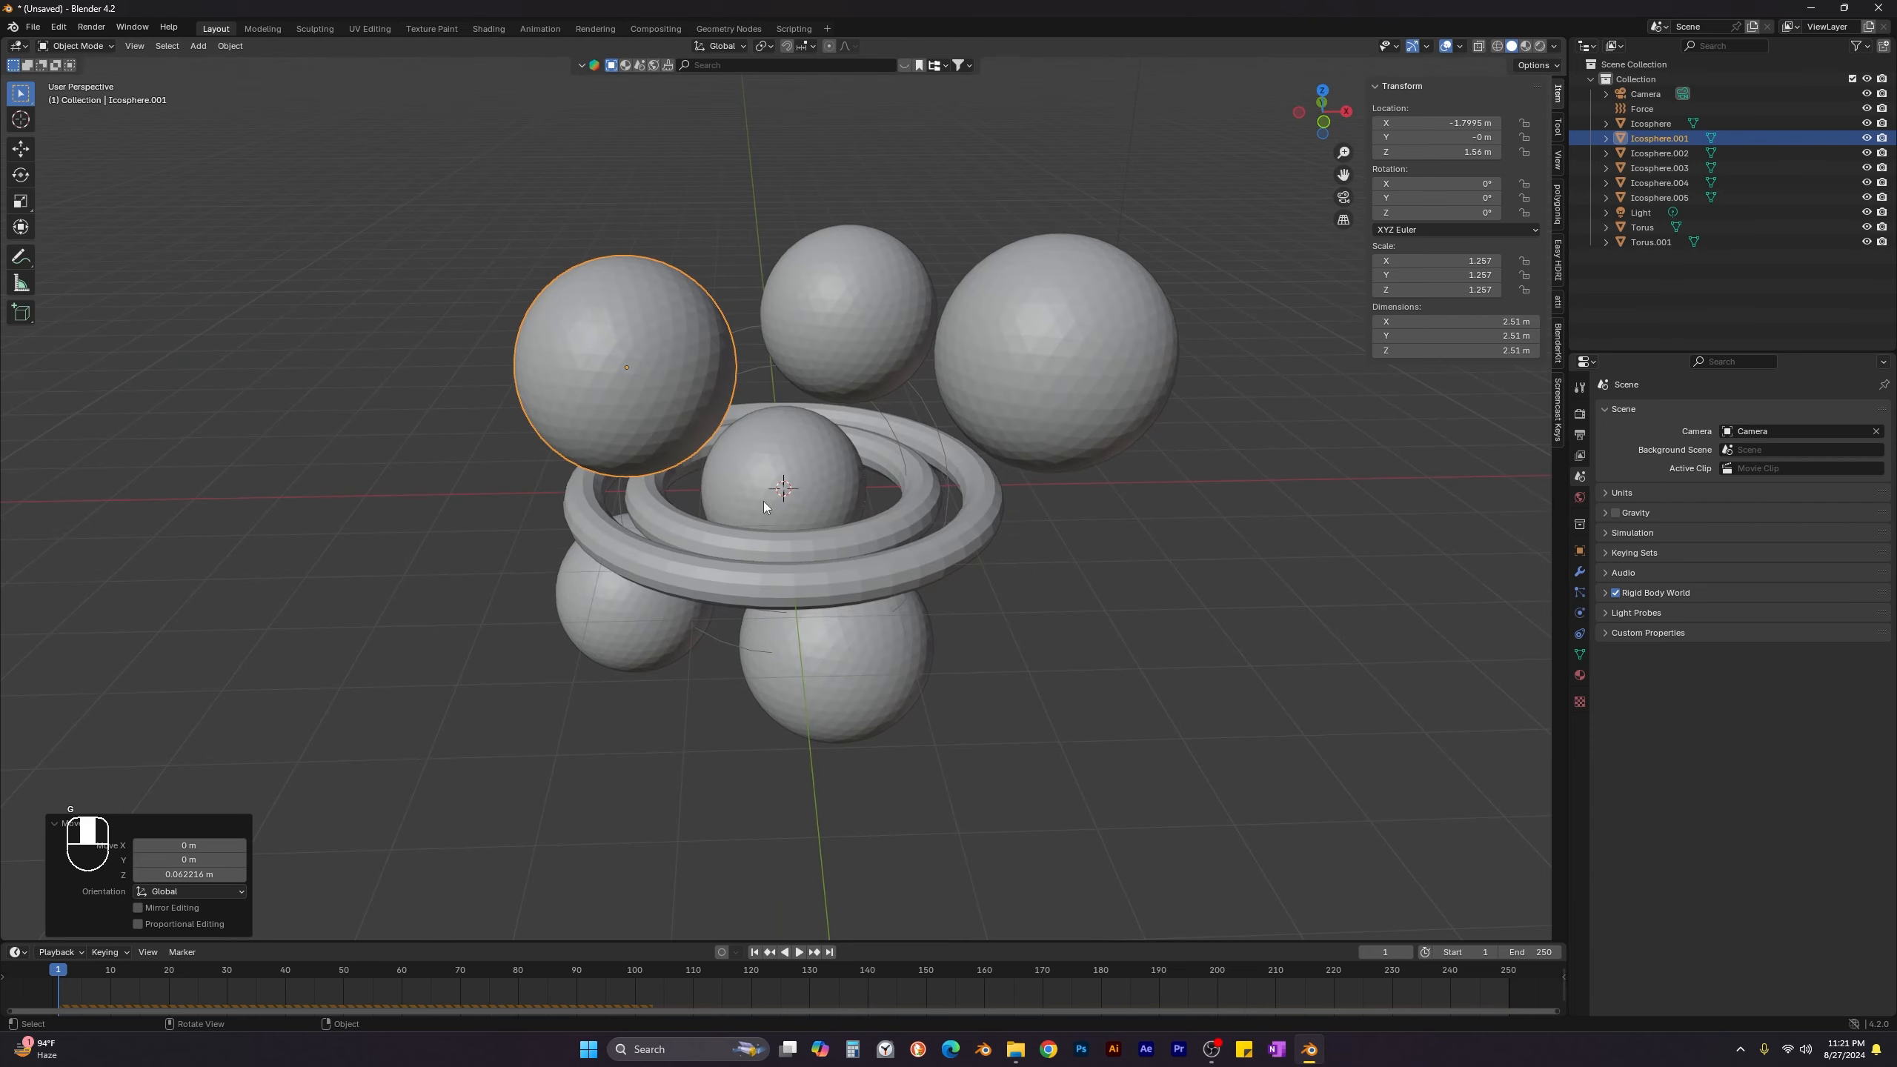
# Apply the location transform to each of the five outer spheres, one after another.
pyautogui.hotkey('ctrl', 'a')
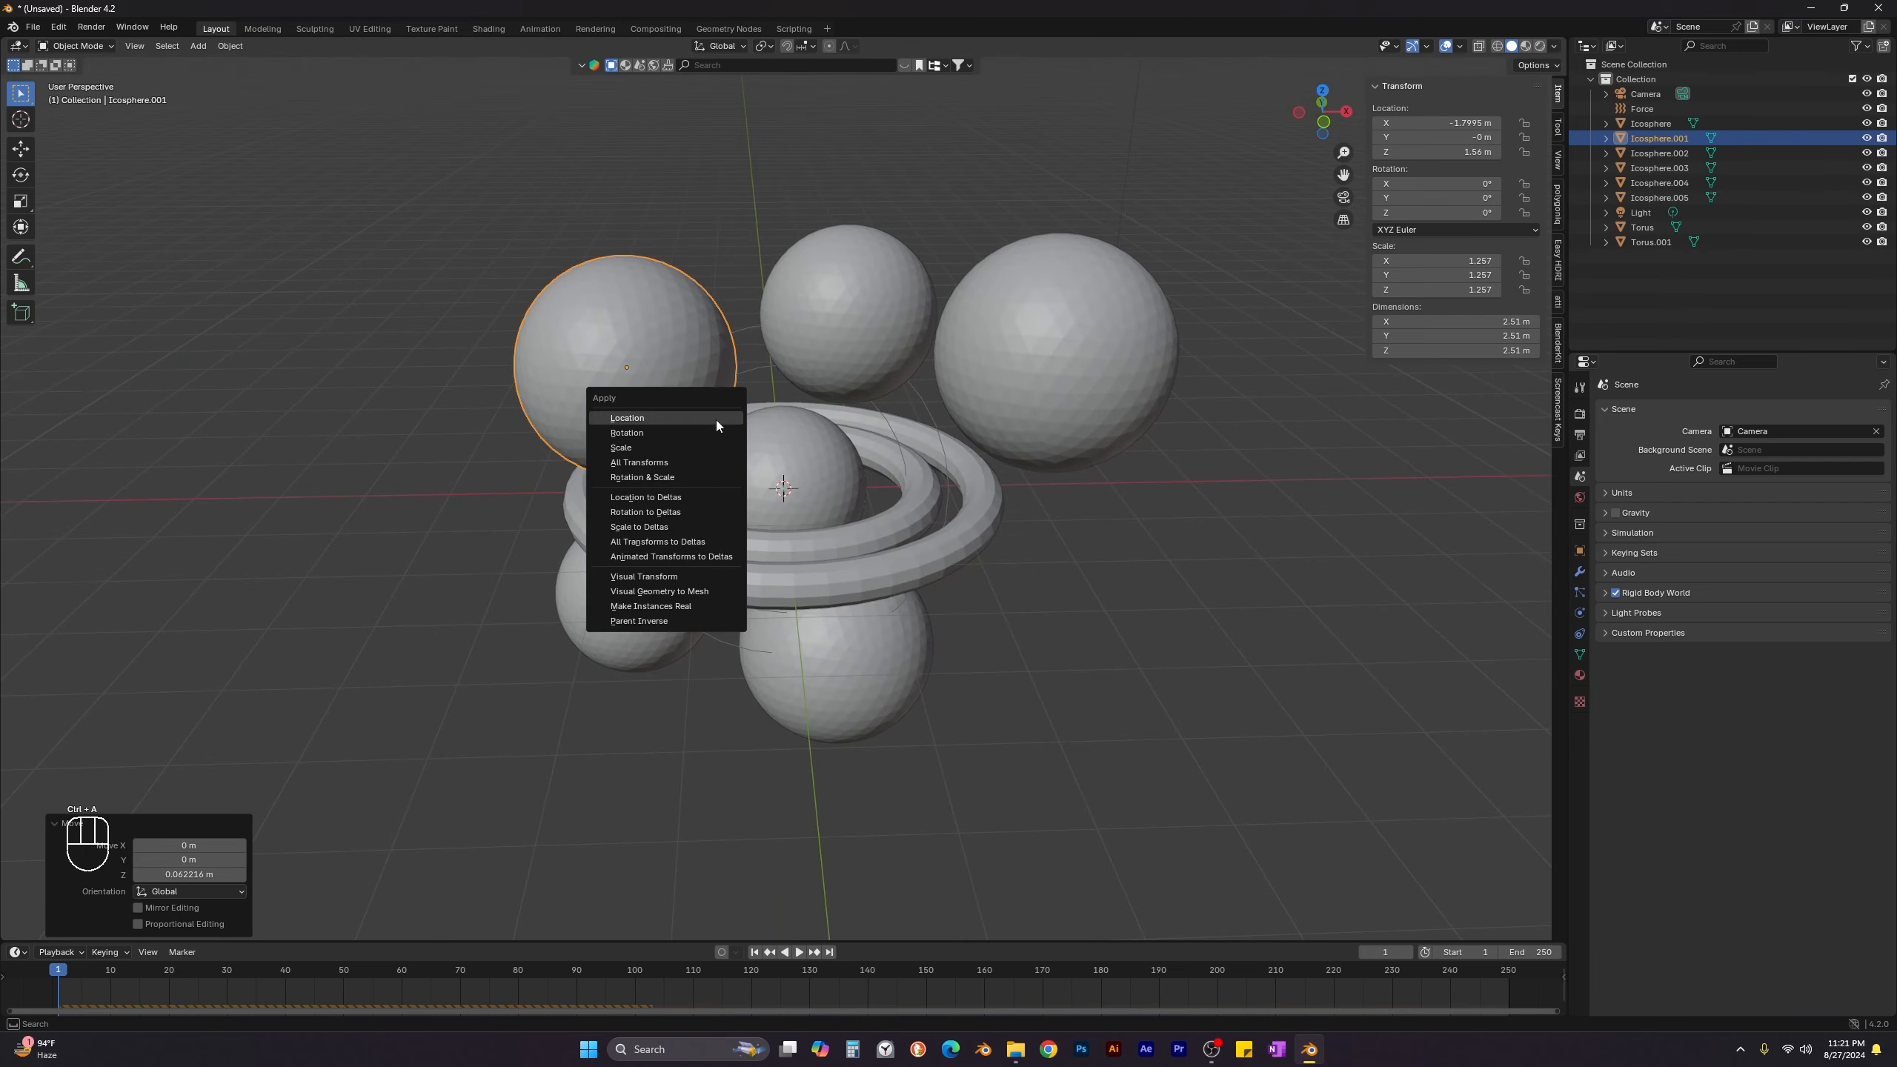
pyautogui.click(716, 420)
pyautogui.click(628, 616)
pyautogui.hotkey('ctrl', 'a')
pyautogui.click(629, 615)
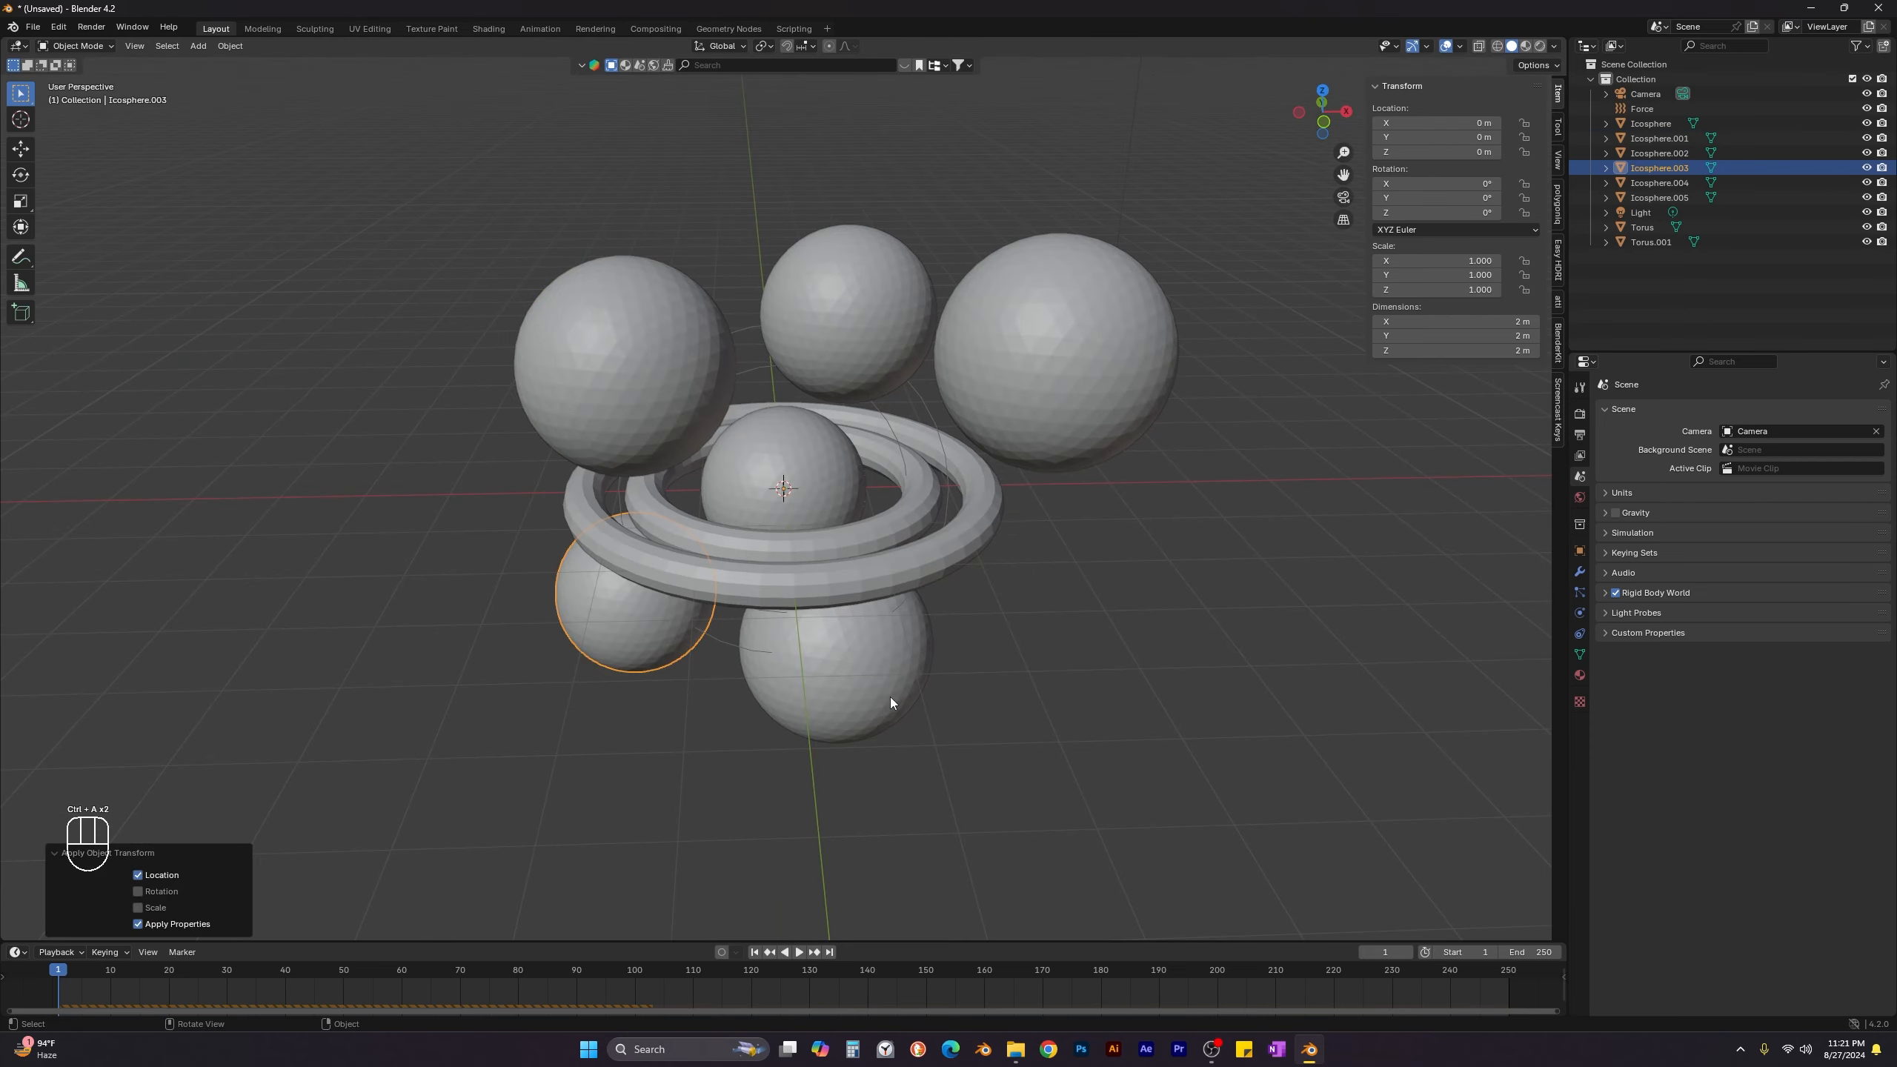
pyautogui.click(892, 698)
pyautogui.hotkey('ctrl', 'a')
pyautogui.click(890, 688)
pyautogui.click(832, 364)
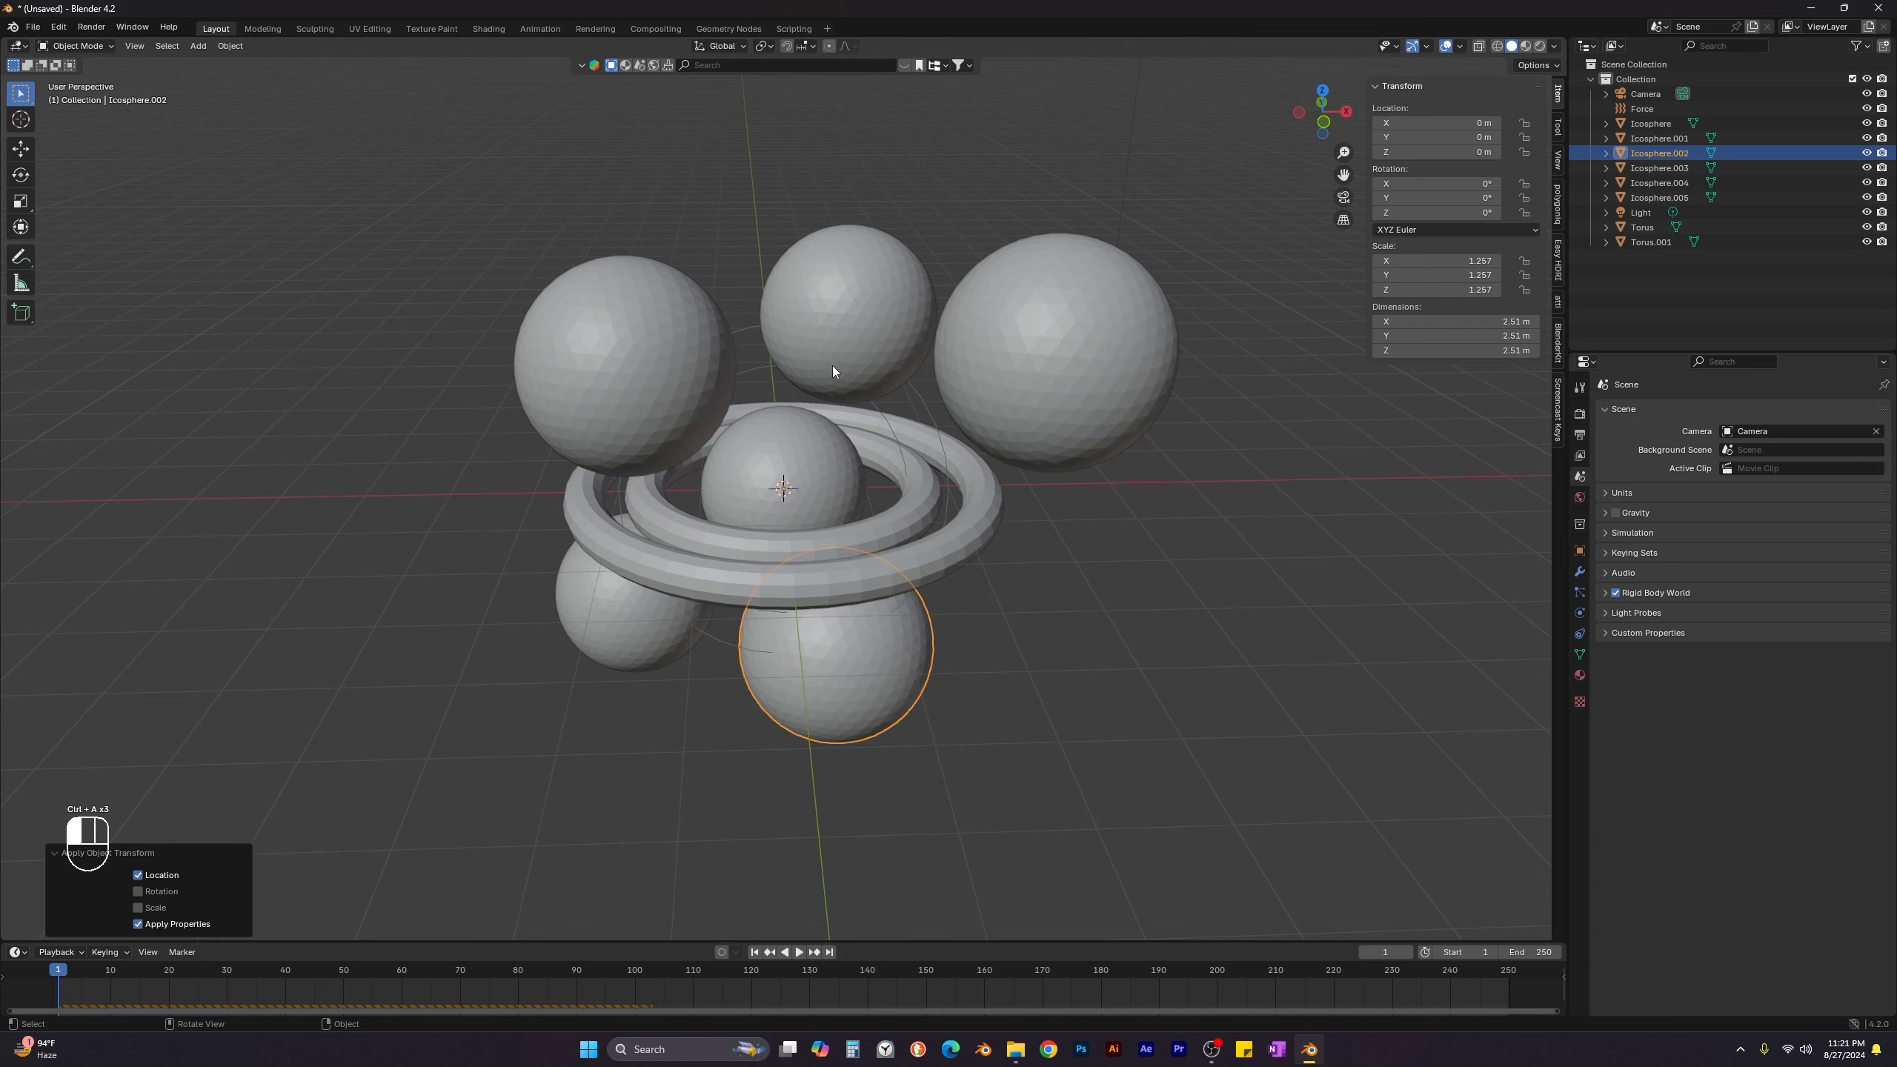
pyautogui.hotkey('ctrl', 'a')
pyautogui.click(833, 365)
pyautogui.click(1055, 356)
pyautogui.hotkey('ctrl', 'a')
pyautogui.click(1055, 357)
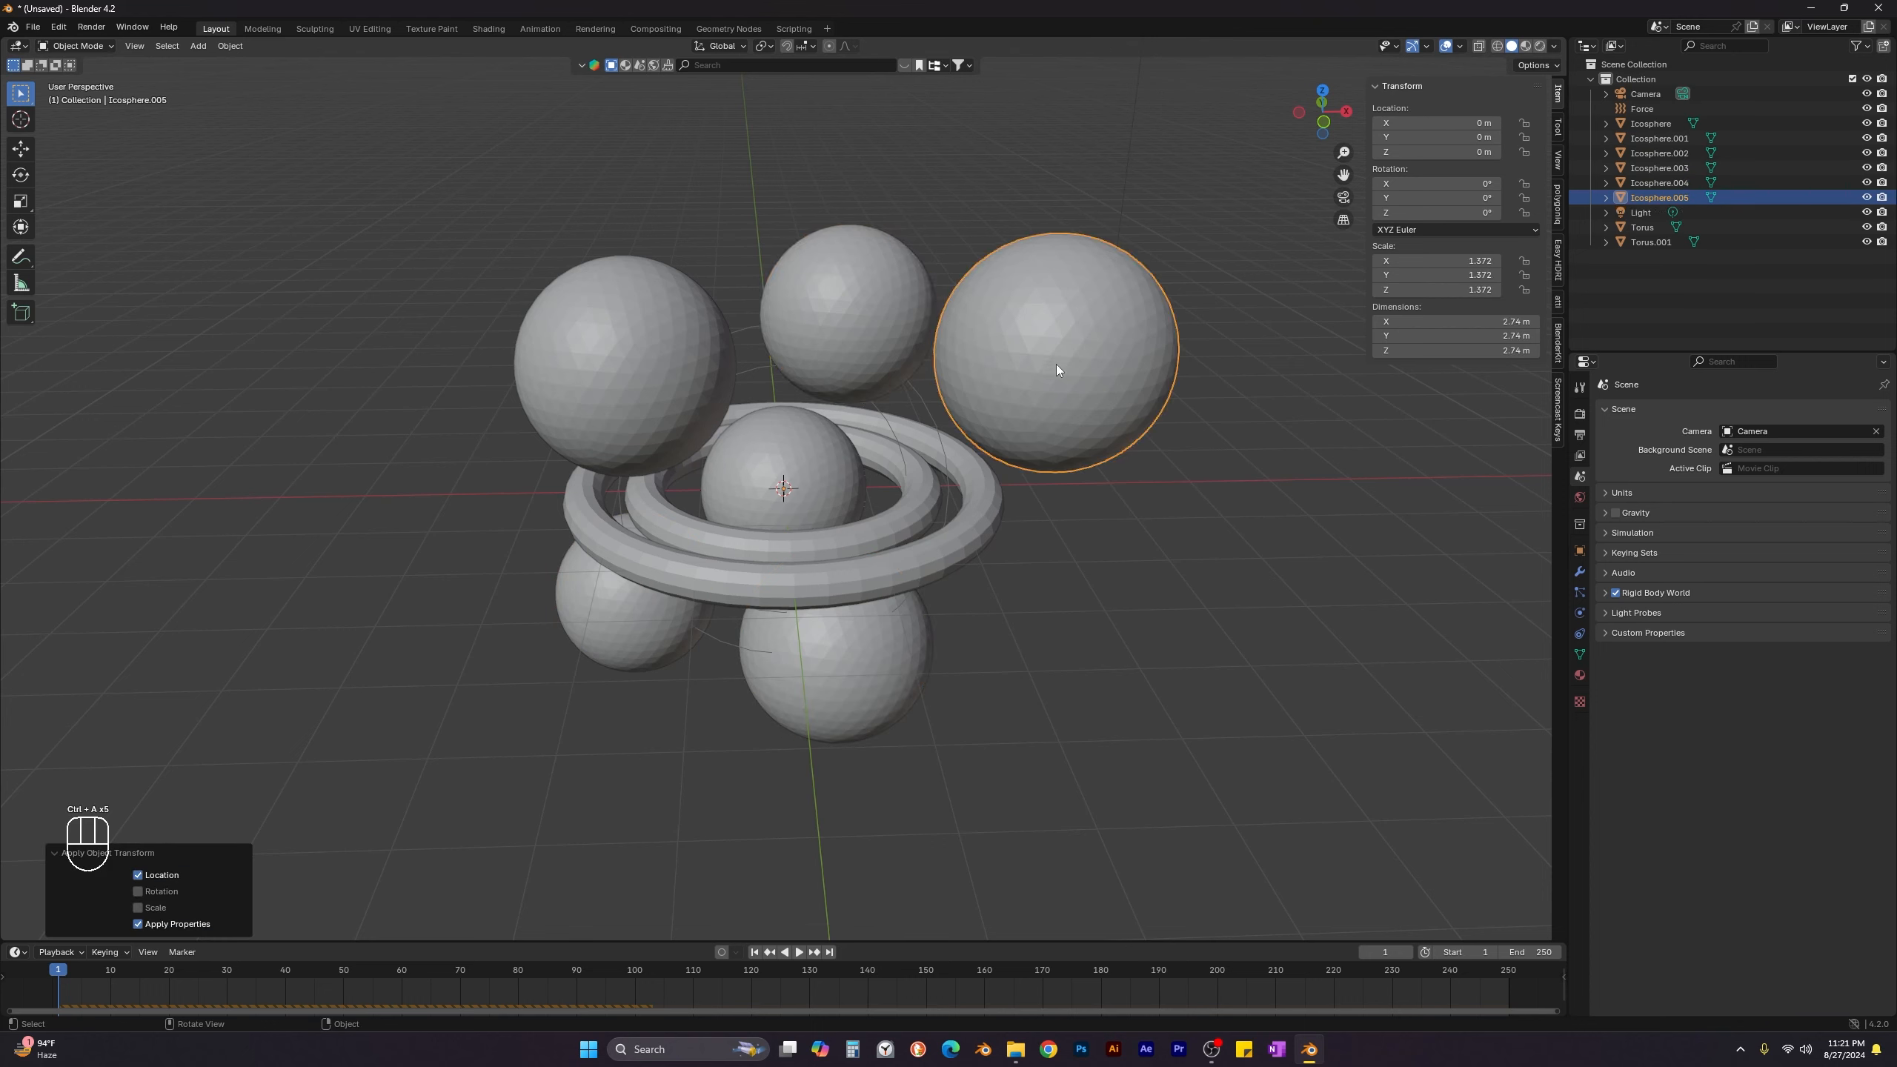
# Apply the scale of the three enlarged spheres: the upper-right, upper-left and bottom ones.
pyautogui.hotkey('ctrl', 'a')
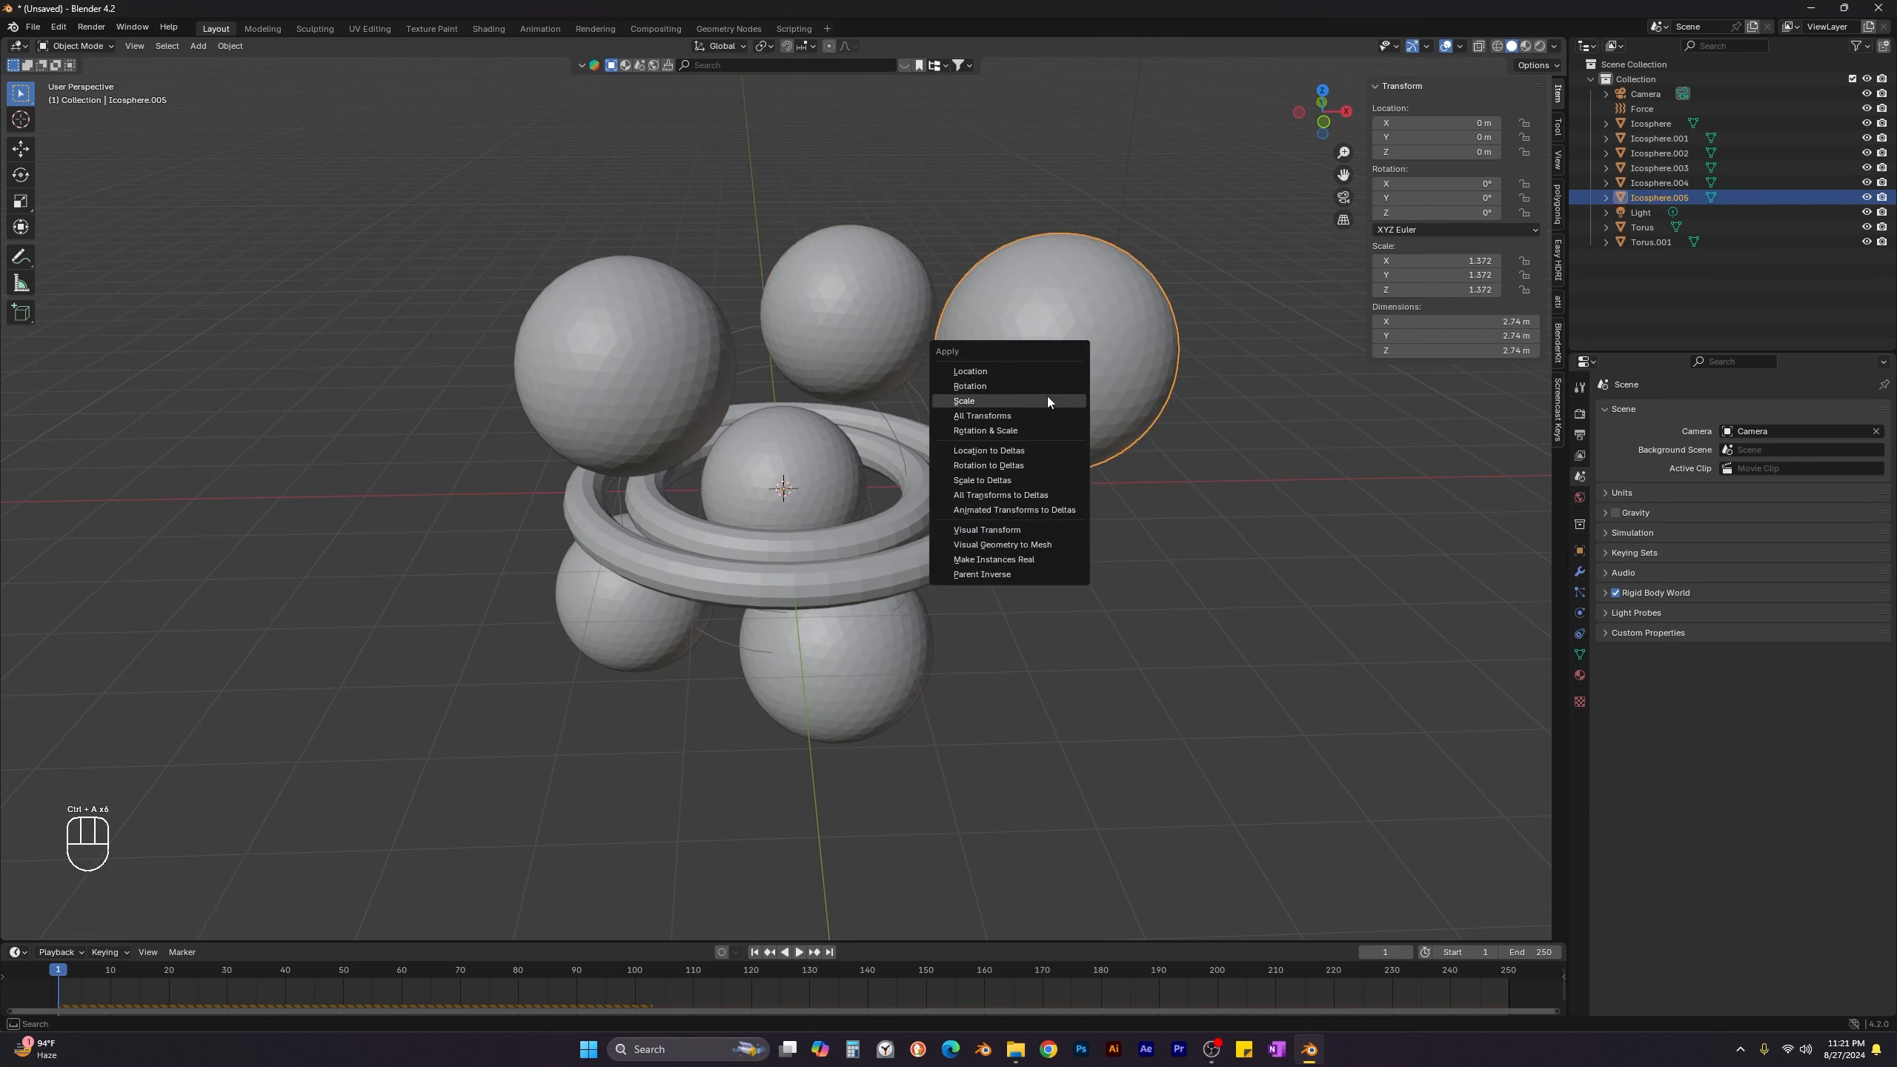
pyautogui.click(1046, 399)
pyautogui.click(637, 356)
pyautogui.hotkey('ctrl', 'a')
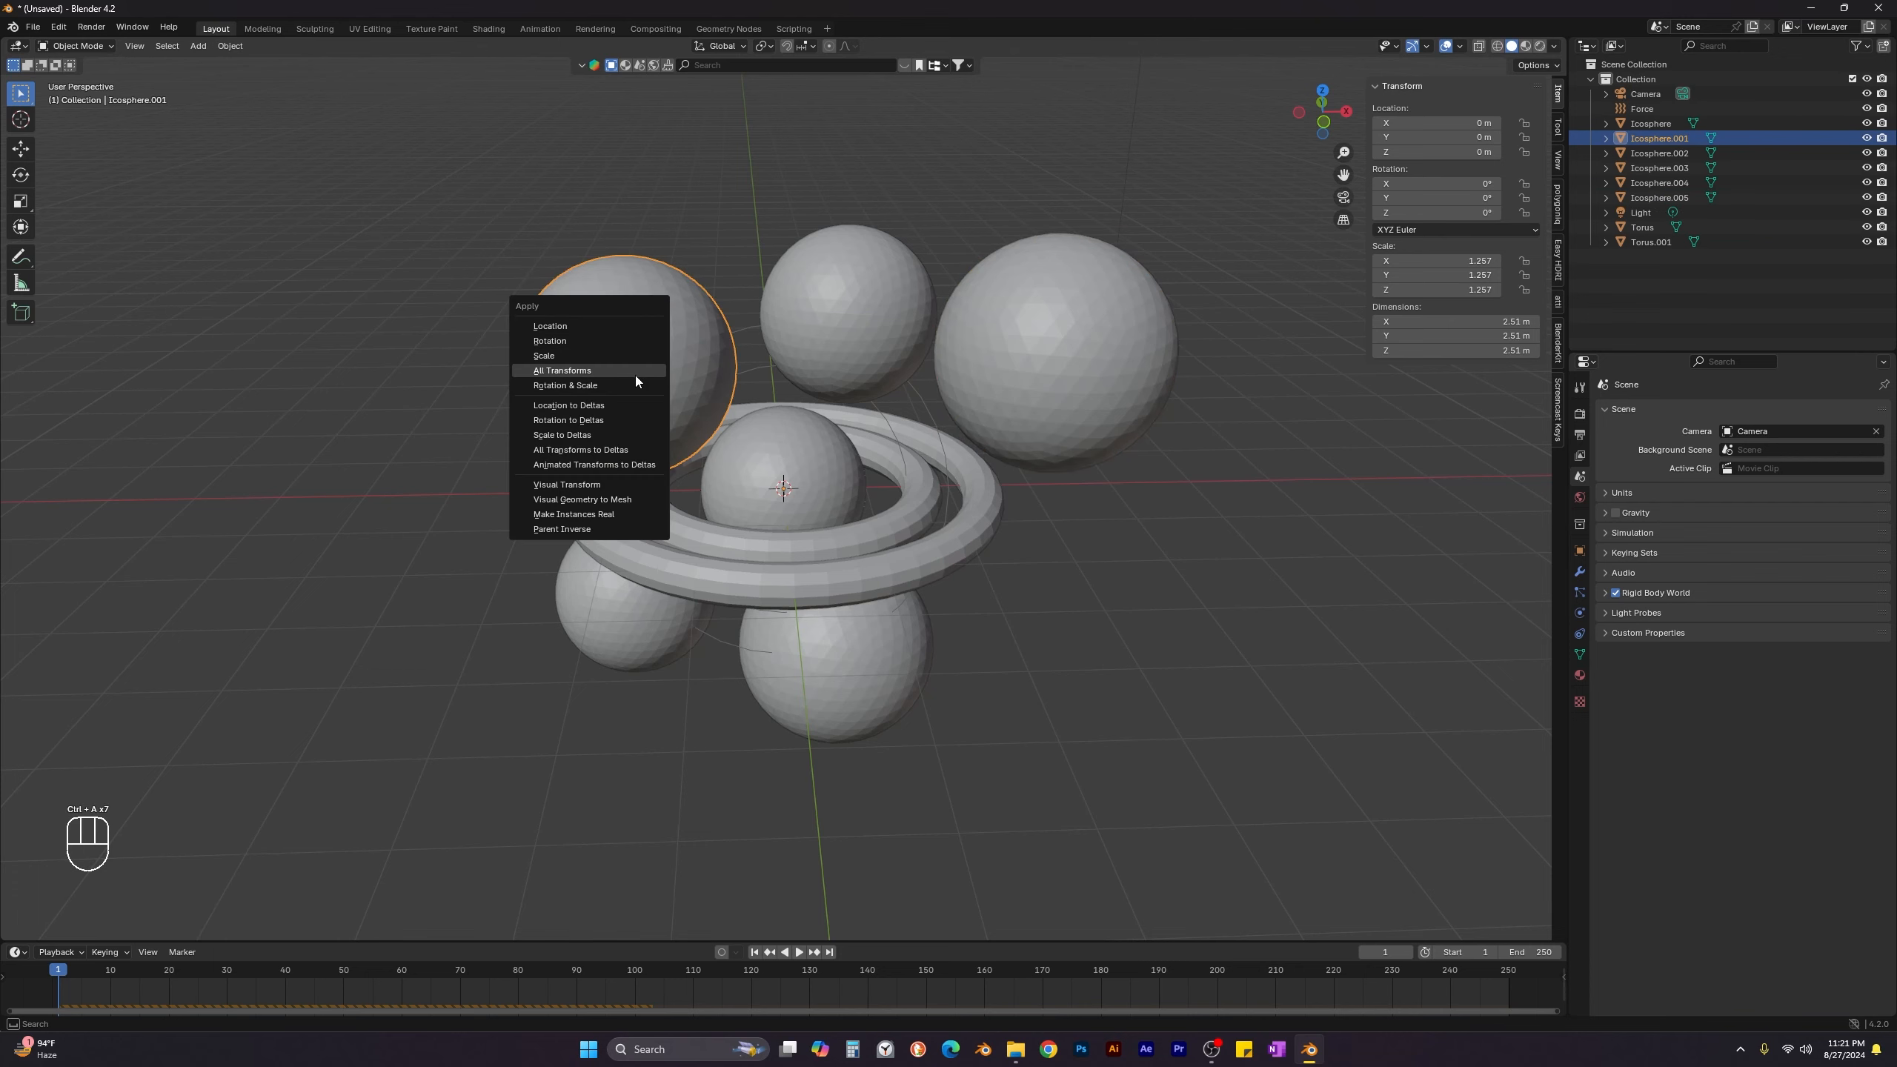
pyautogui.click(635, 354)
pyautogui.moveTo(698, 496); pyautogui.dragTo(836, 675, button='middle')
pyautogui.click(834, 684)
pyautogui.hotkey('ctrl', 'a')
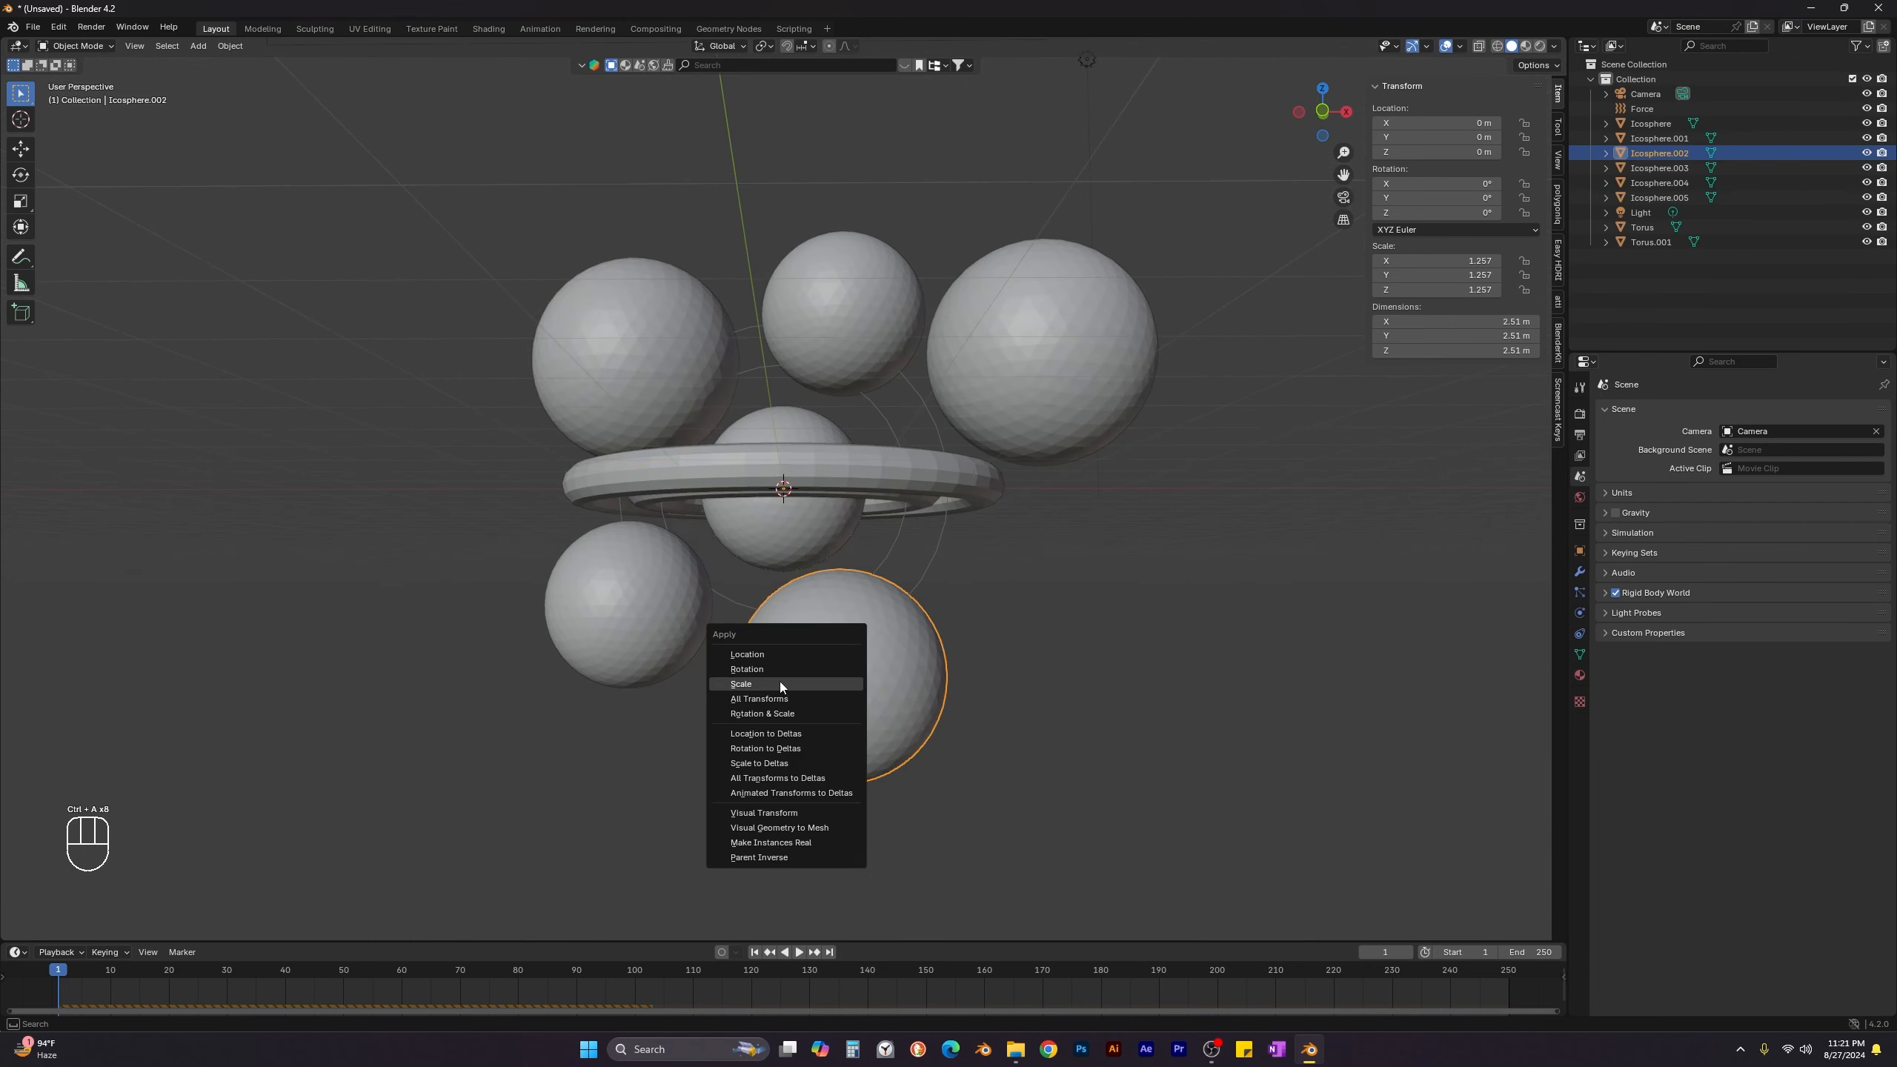
pyautogui.click(779, 682)
# Make the inner torus a Passive rigid body with Animated enabled and a Mesh collision shape.
pyautogui.moveTo(907, 621); pyautogui.dragTo(926, 542, button='middle')
pyautogui.click(927, 501)
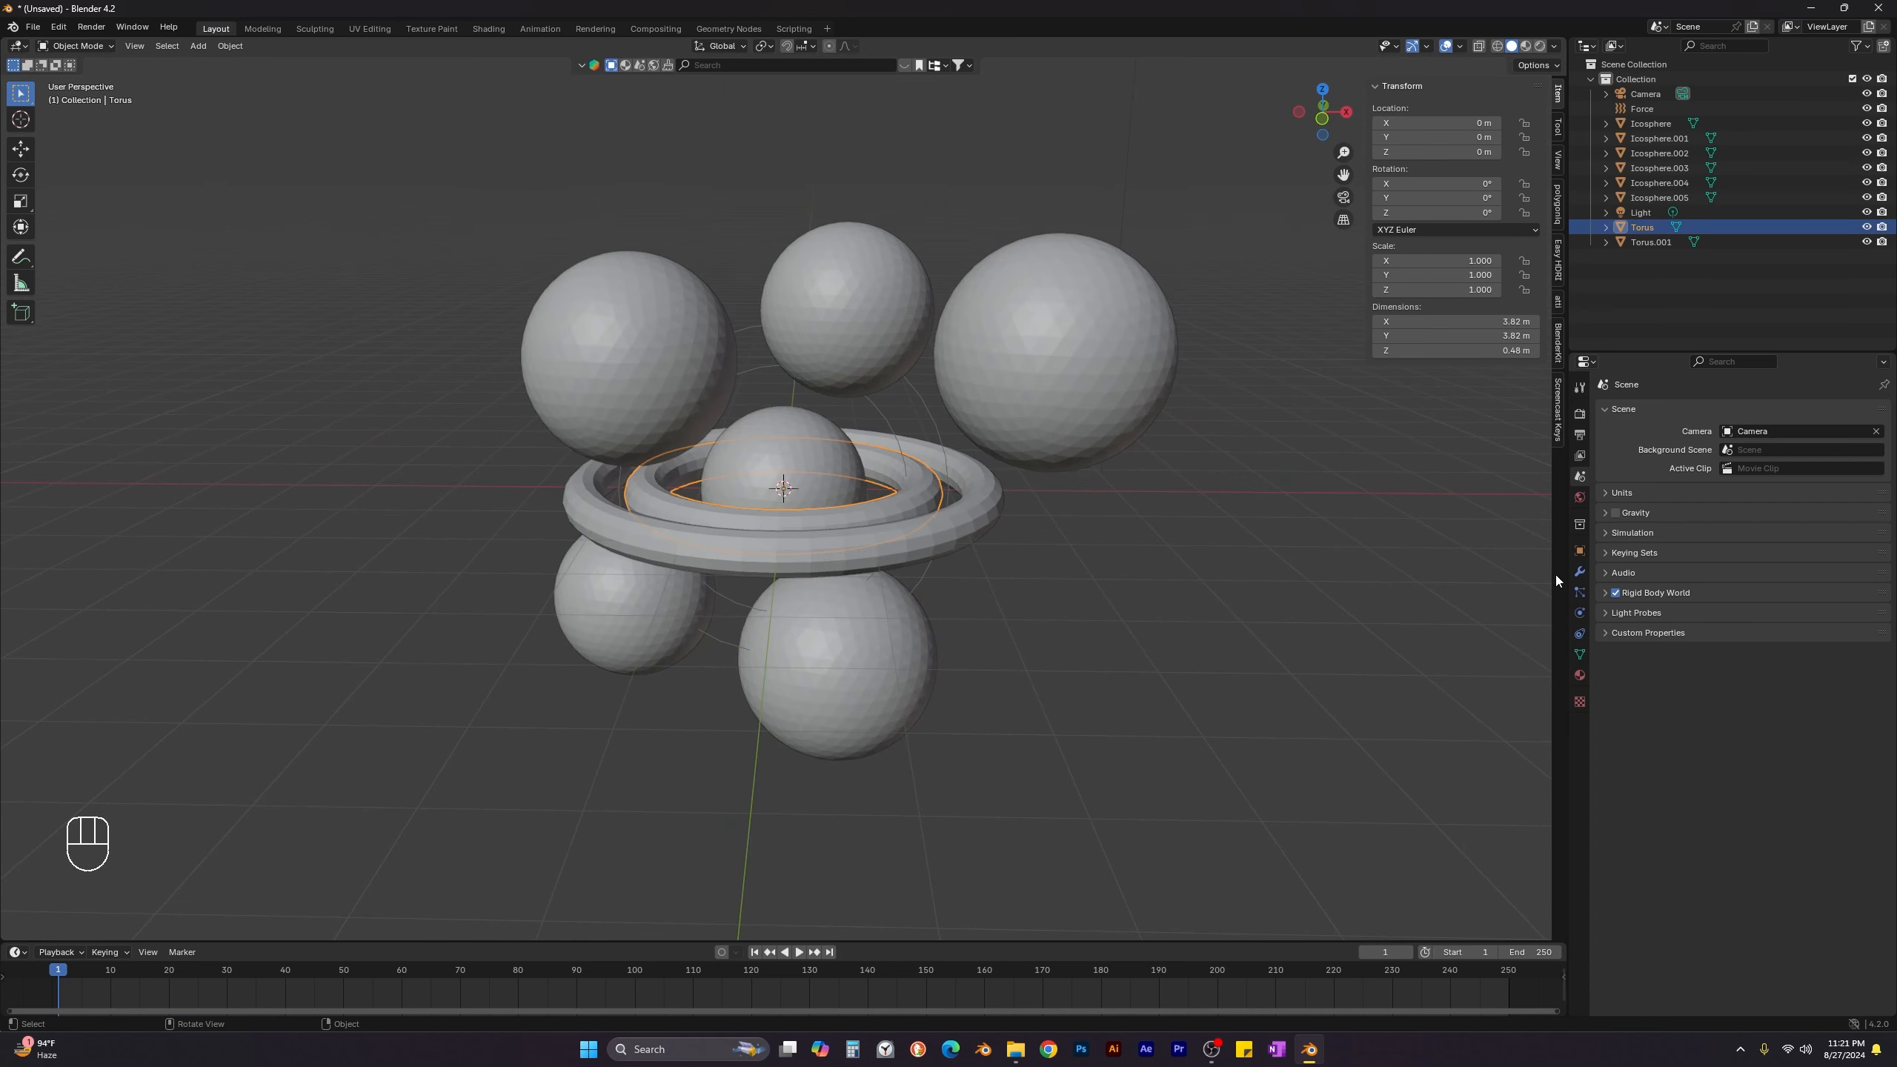
pyautogui.click(1579, 633)
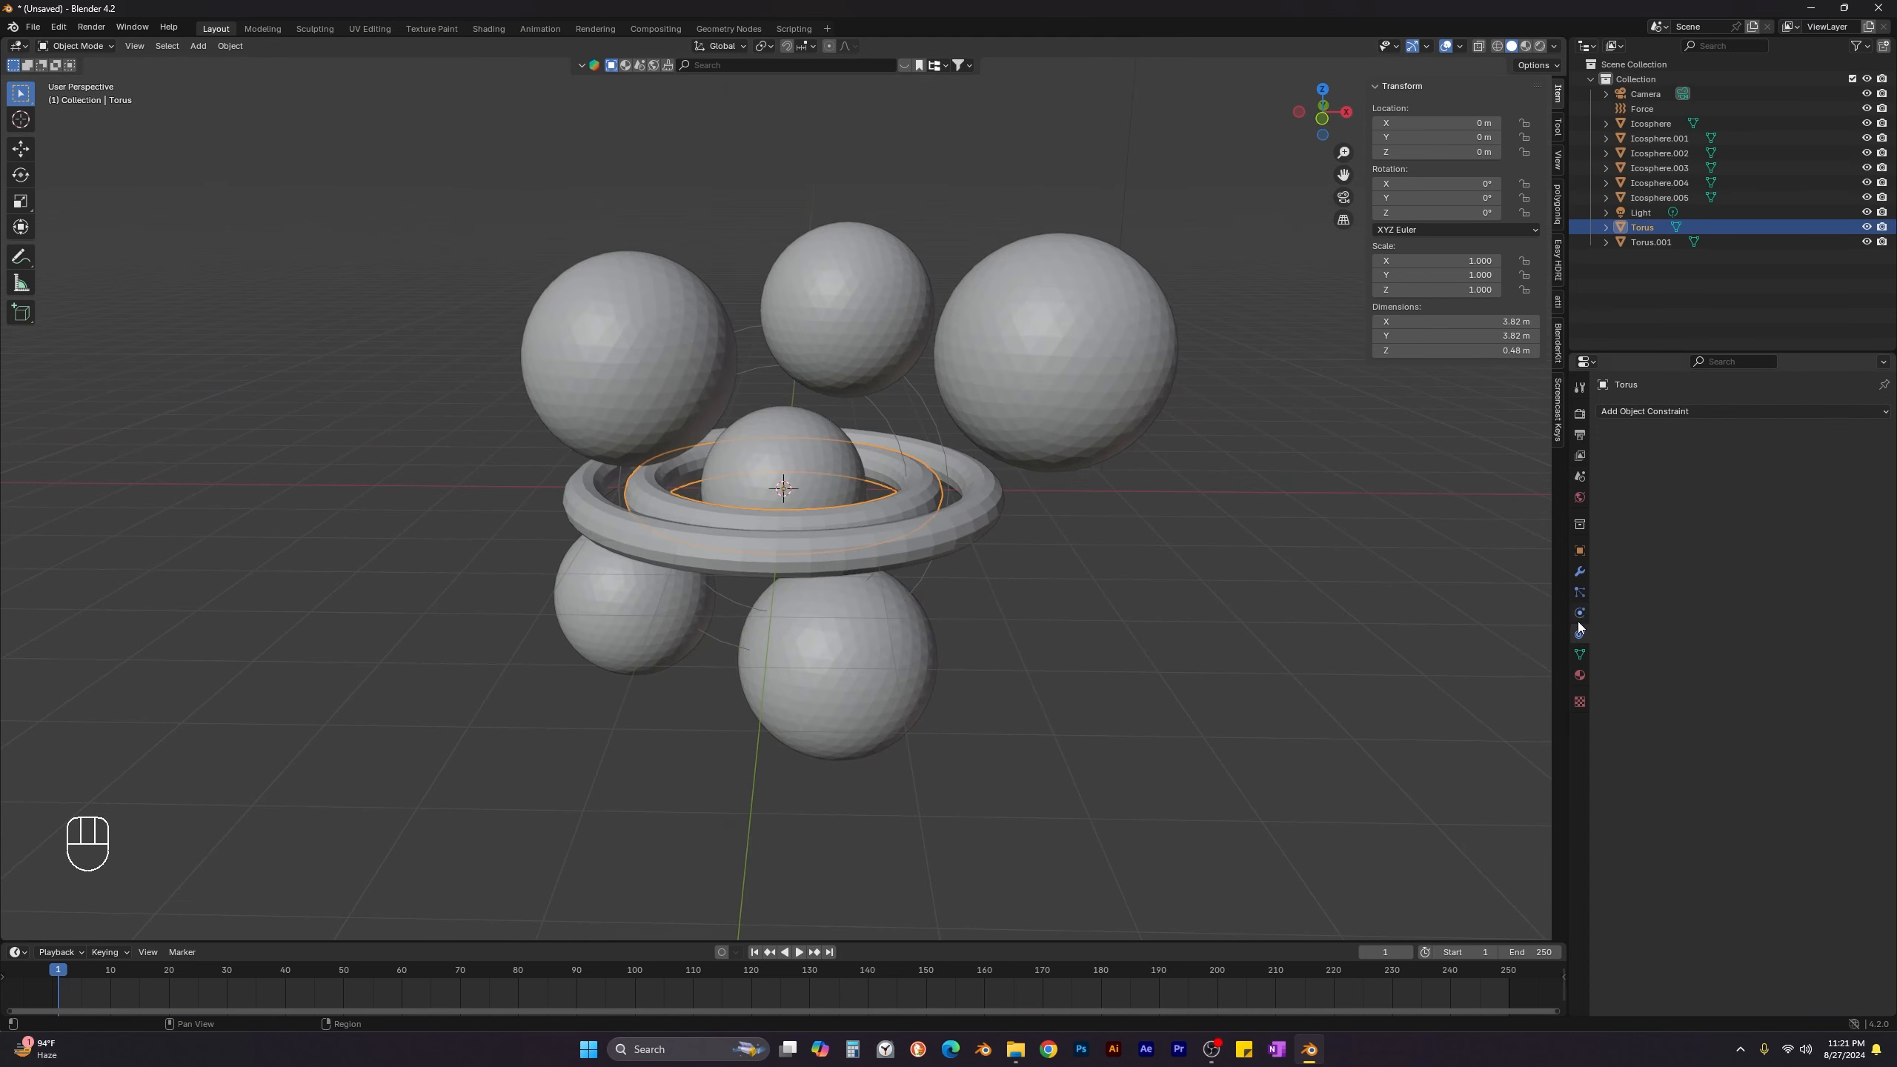
pyautogui.click(1580, 612)
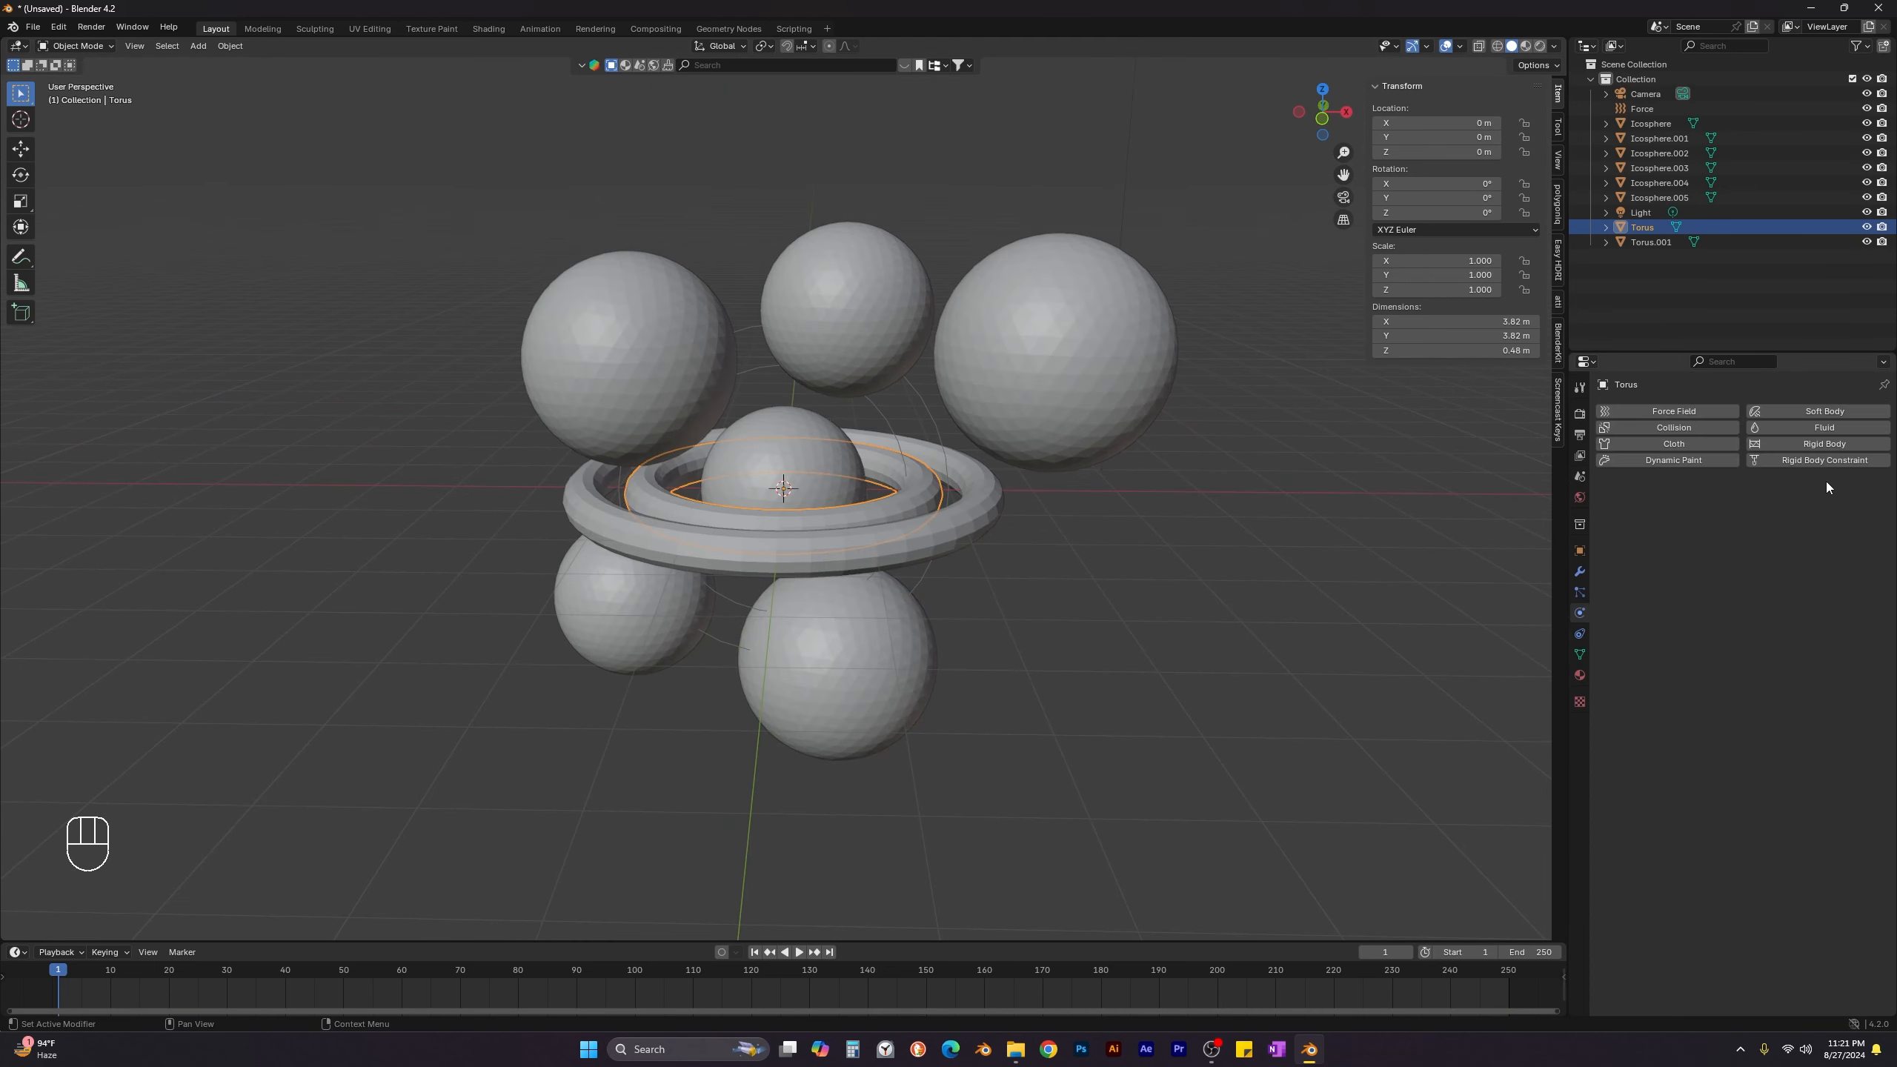
pyautogui.click(1832, 442)
pyautogui.click(1796, 507)
pyautogui.click(1784, 540)
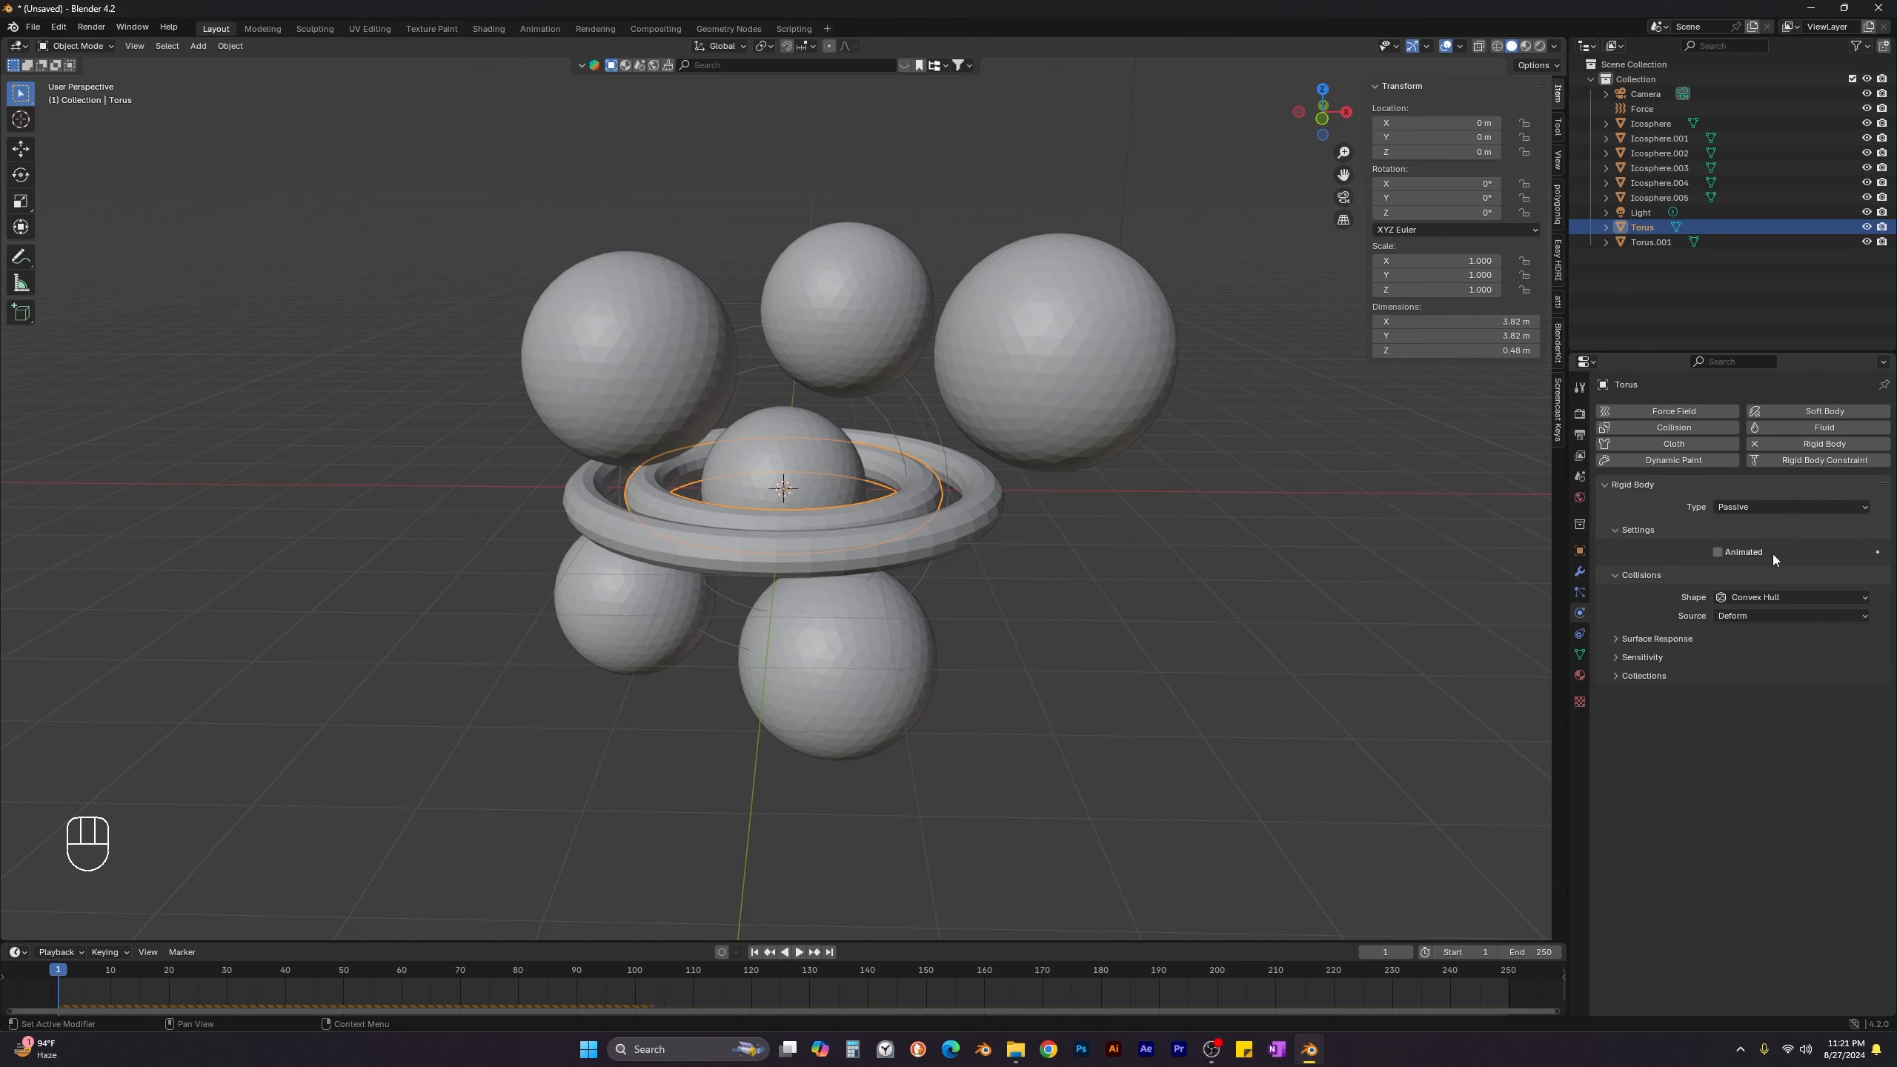
pyautogui.click(1725, 554)
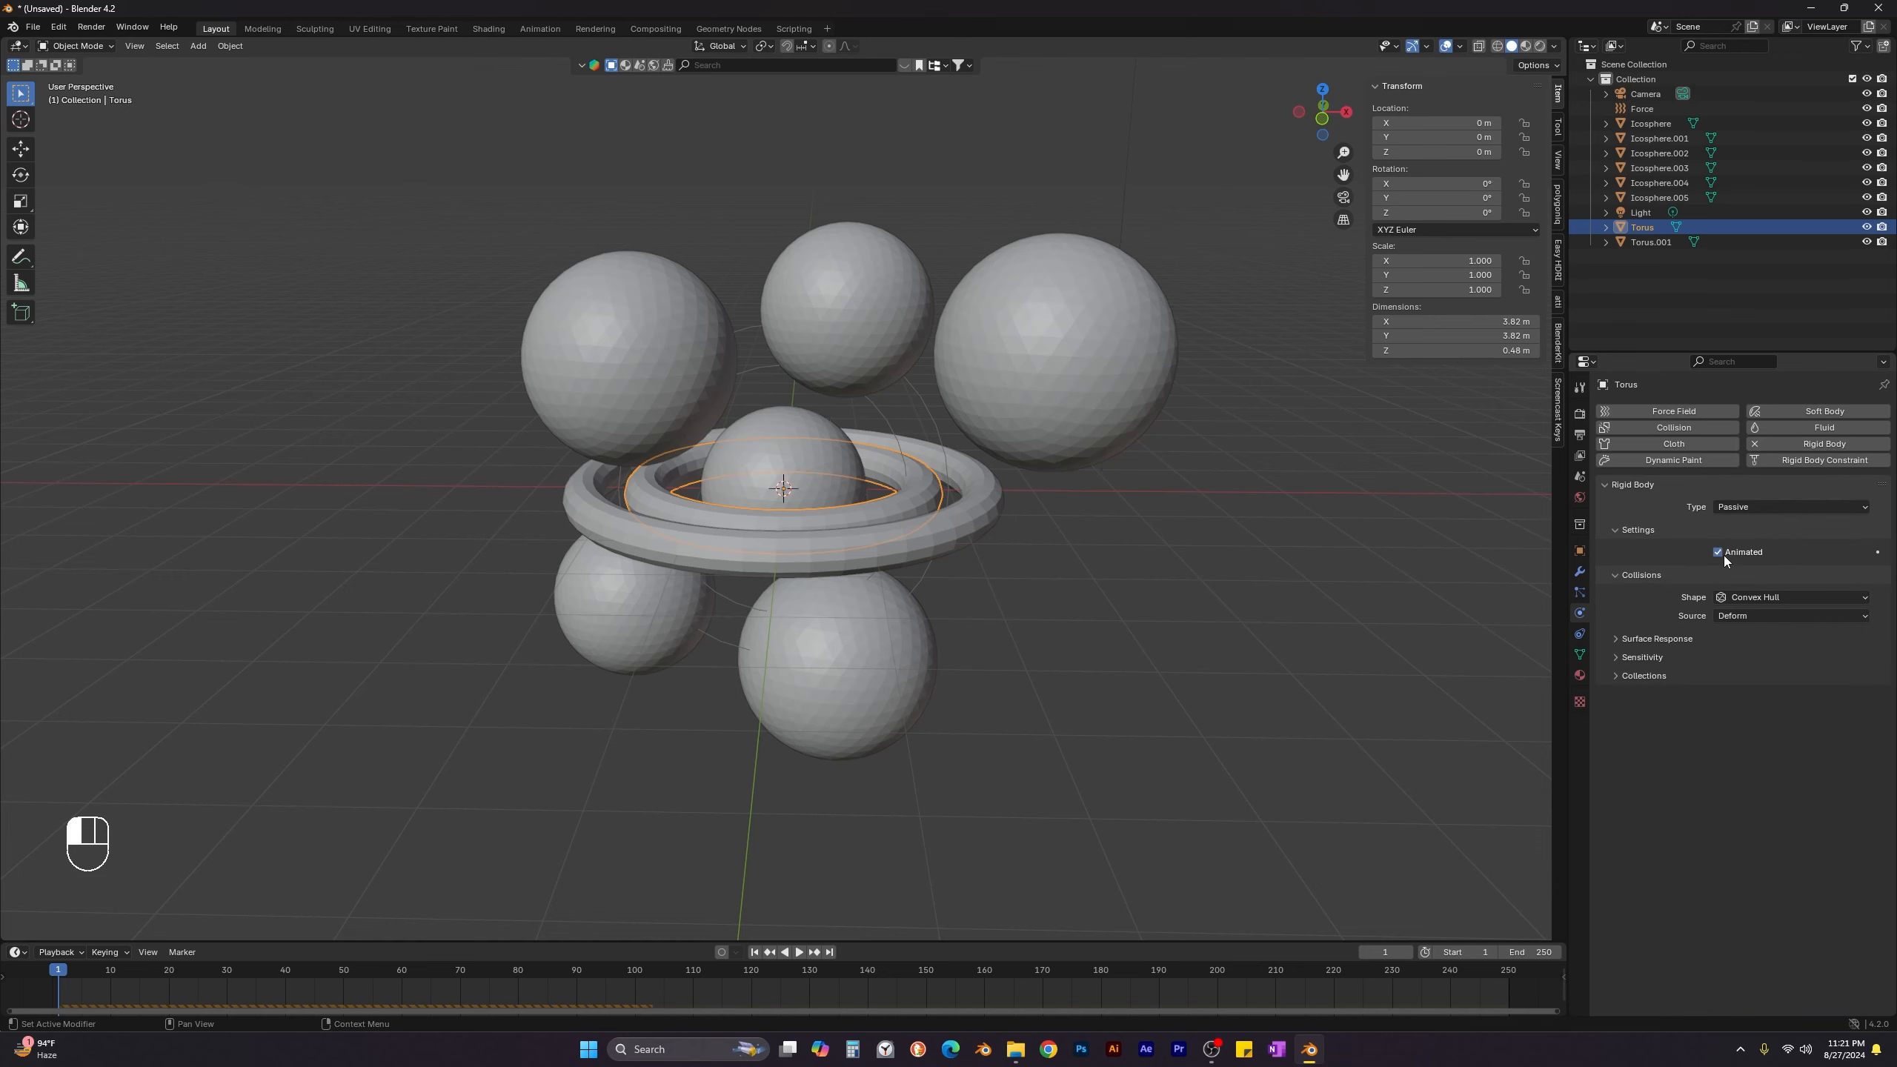
pyautogui.click(1731, 598)
pyautogui.click(1741, 712)
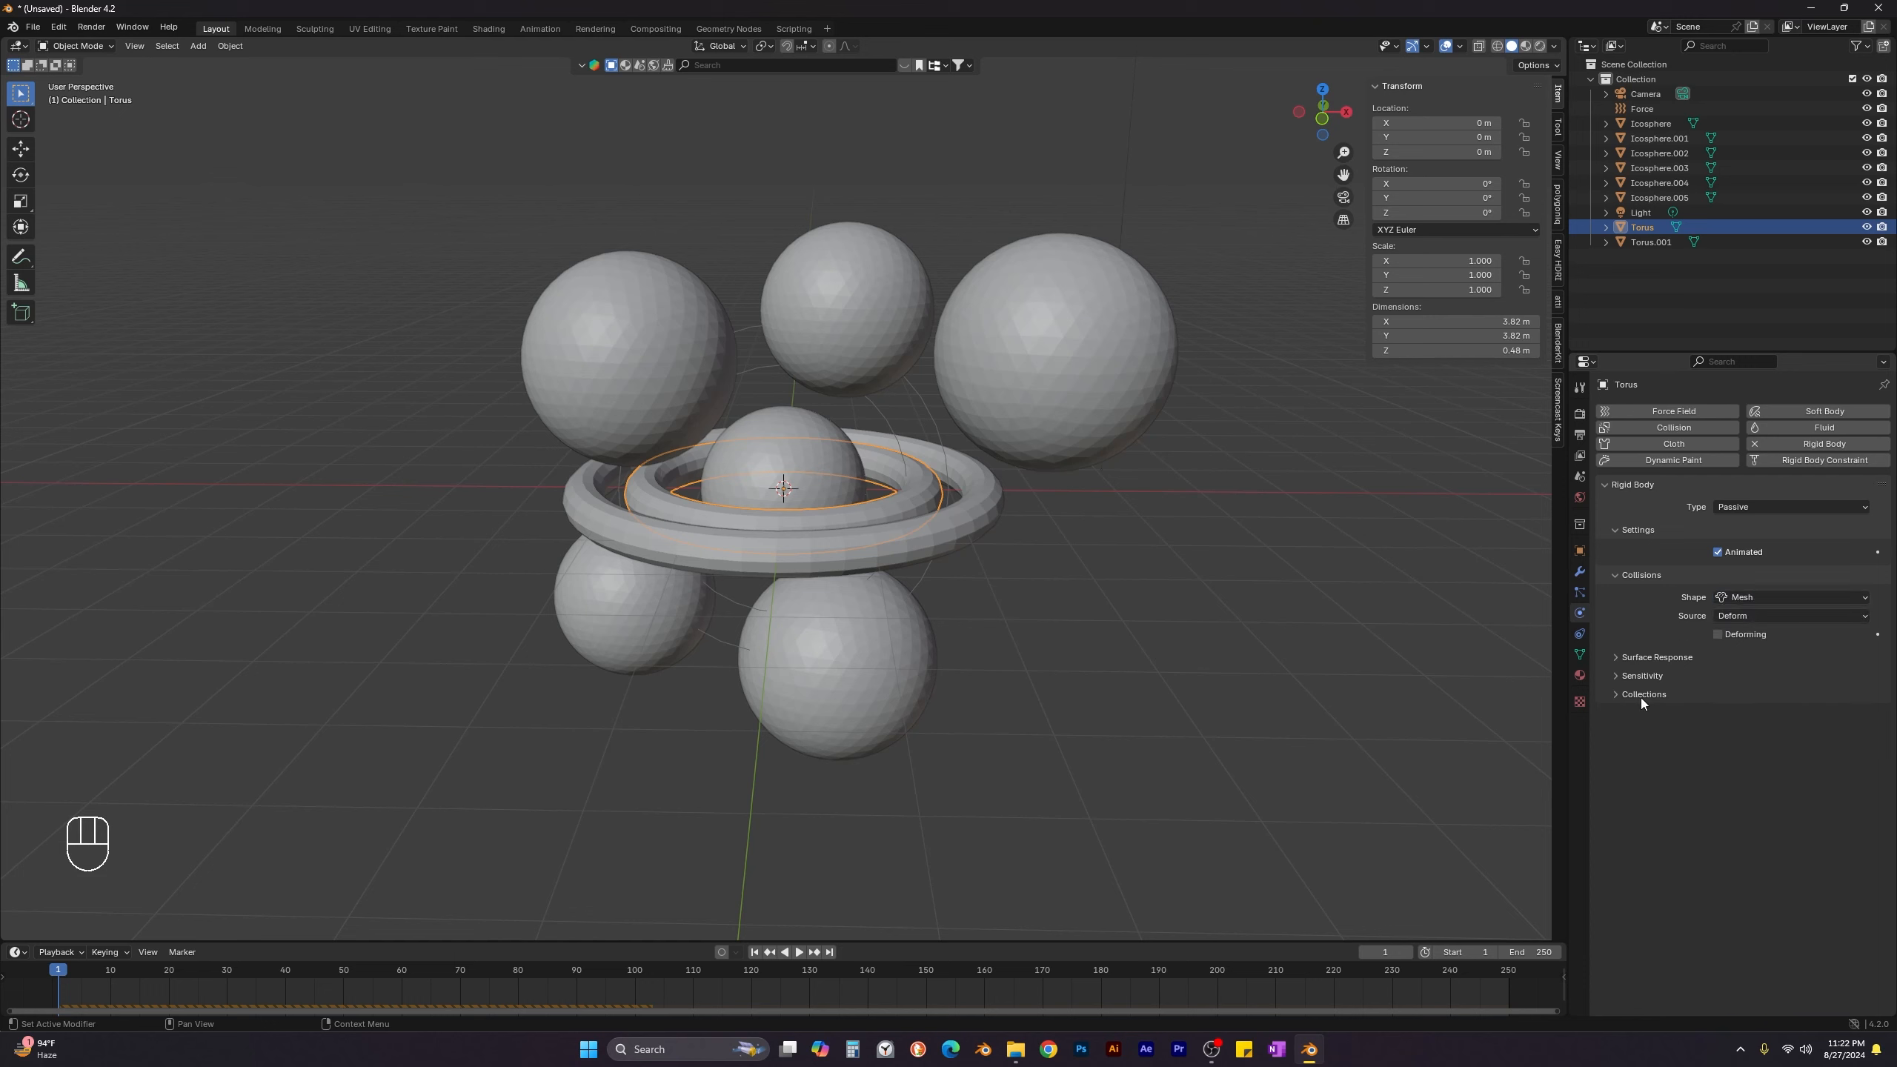
# Give the outer torus a Passive rigid body with Animated turned on and its collision shape set to Mesh.
pyautogui.click(954, 536)
pyautogui.click(1811, 444)
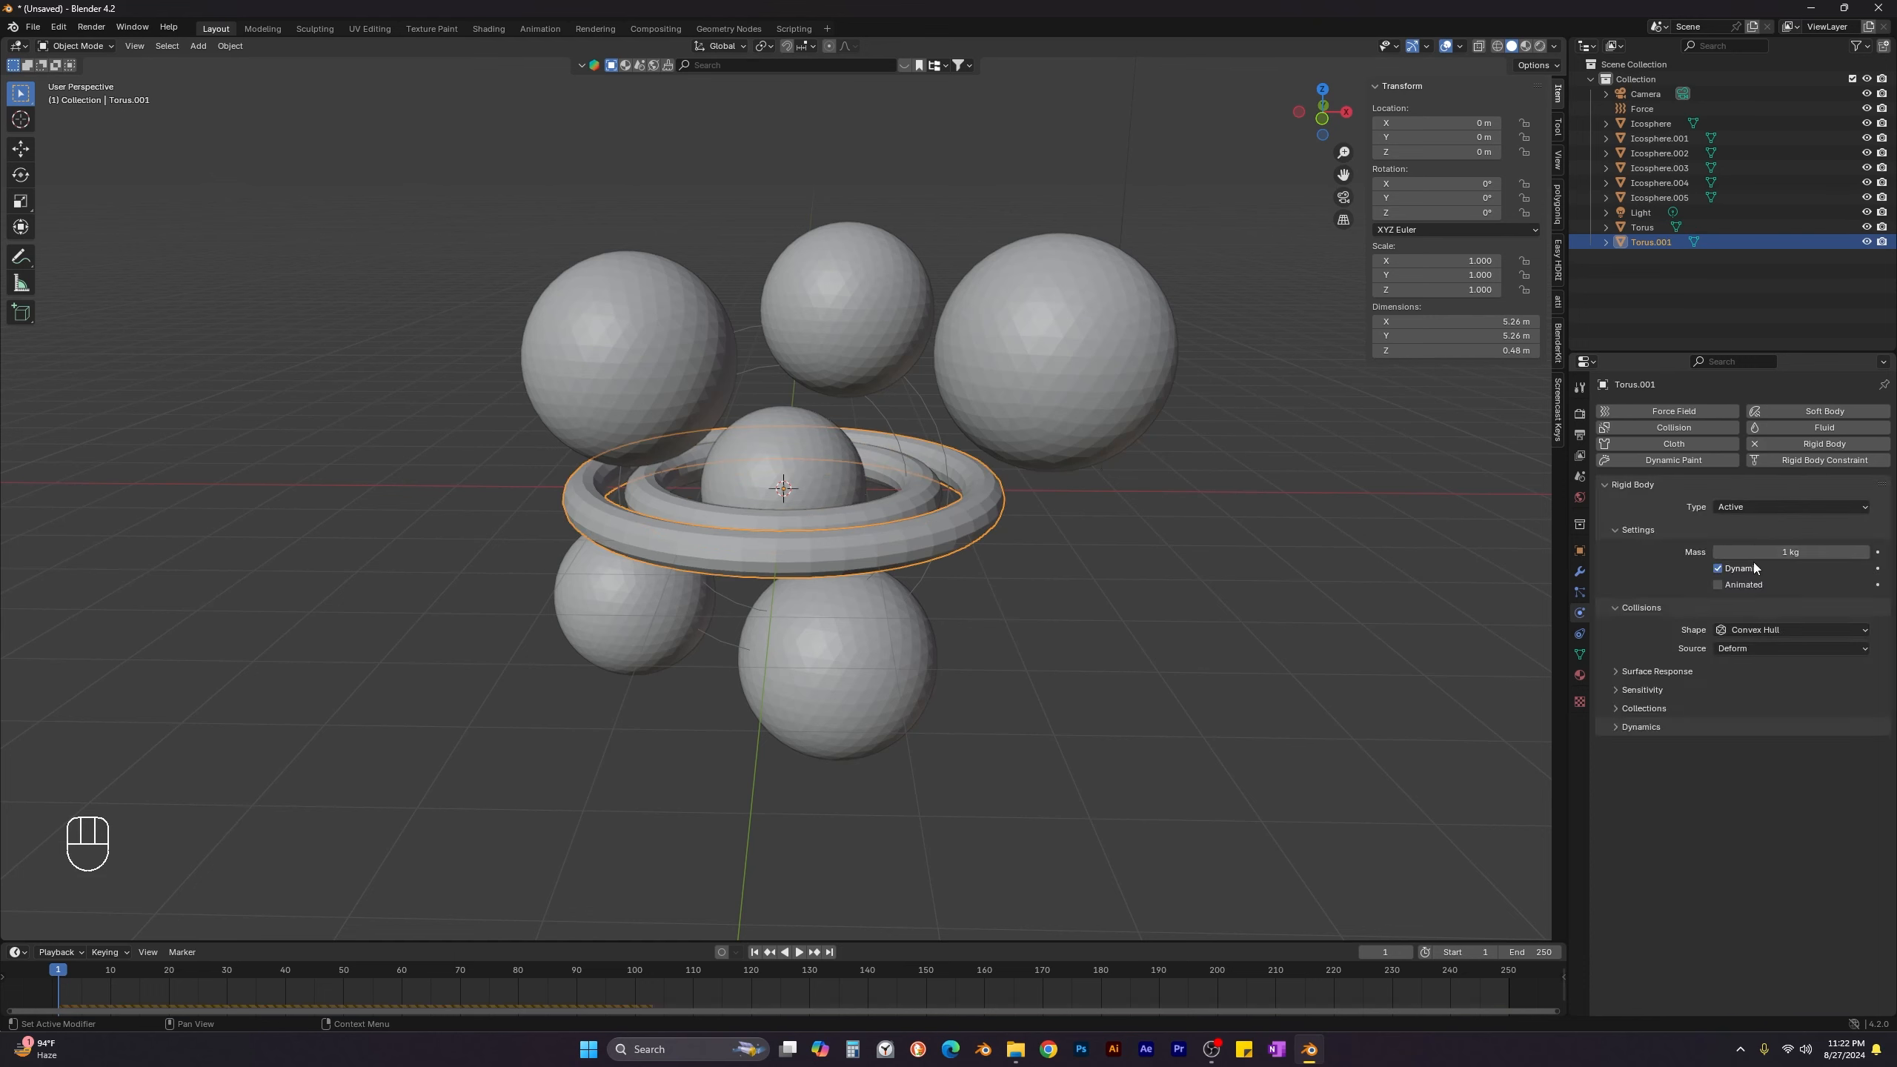
pyautogui.click(1784, 506)
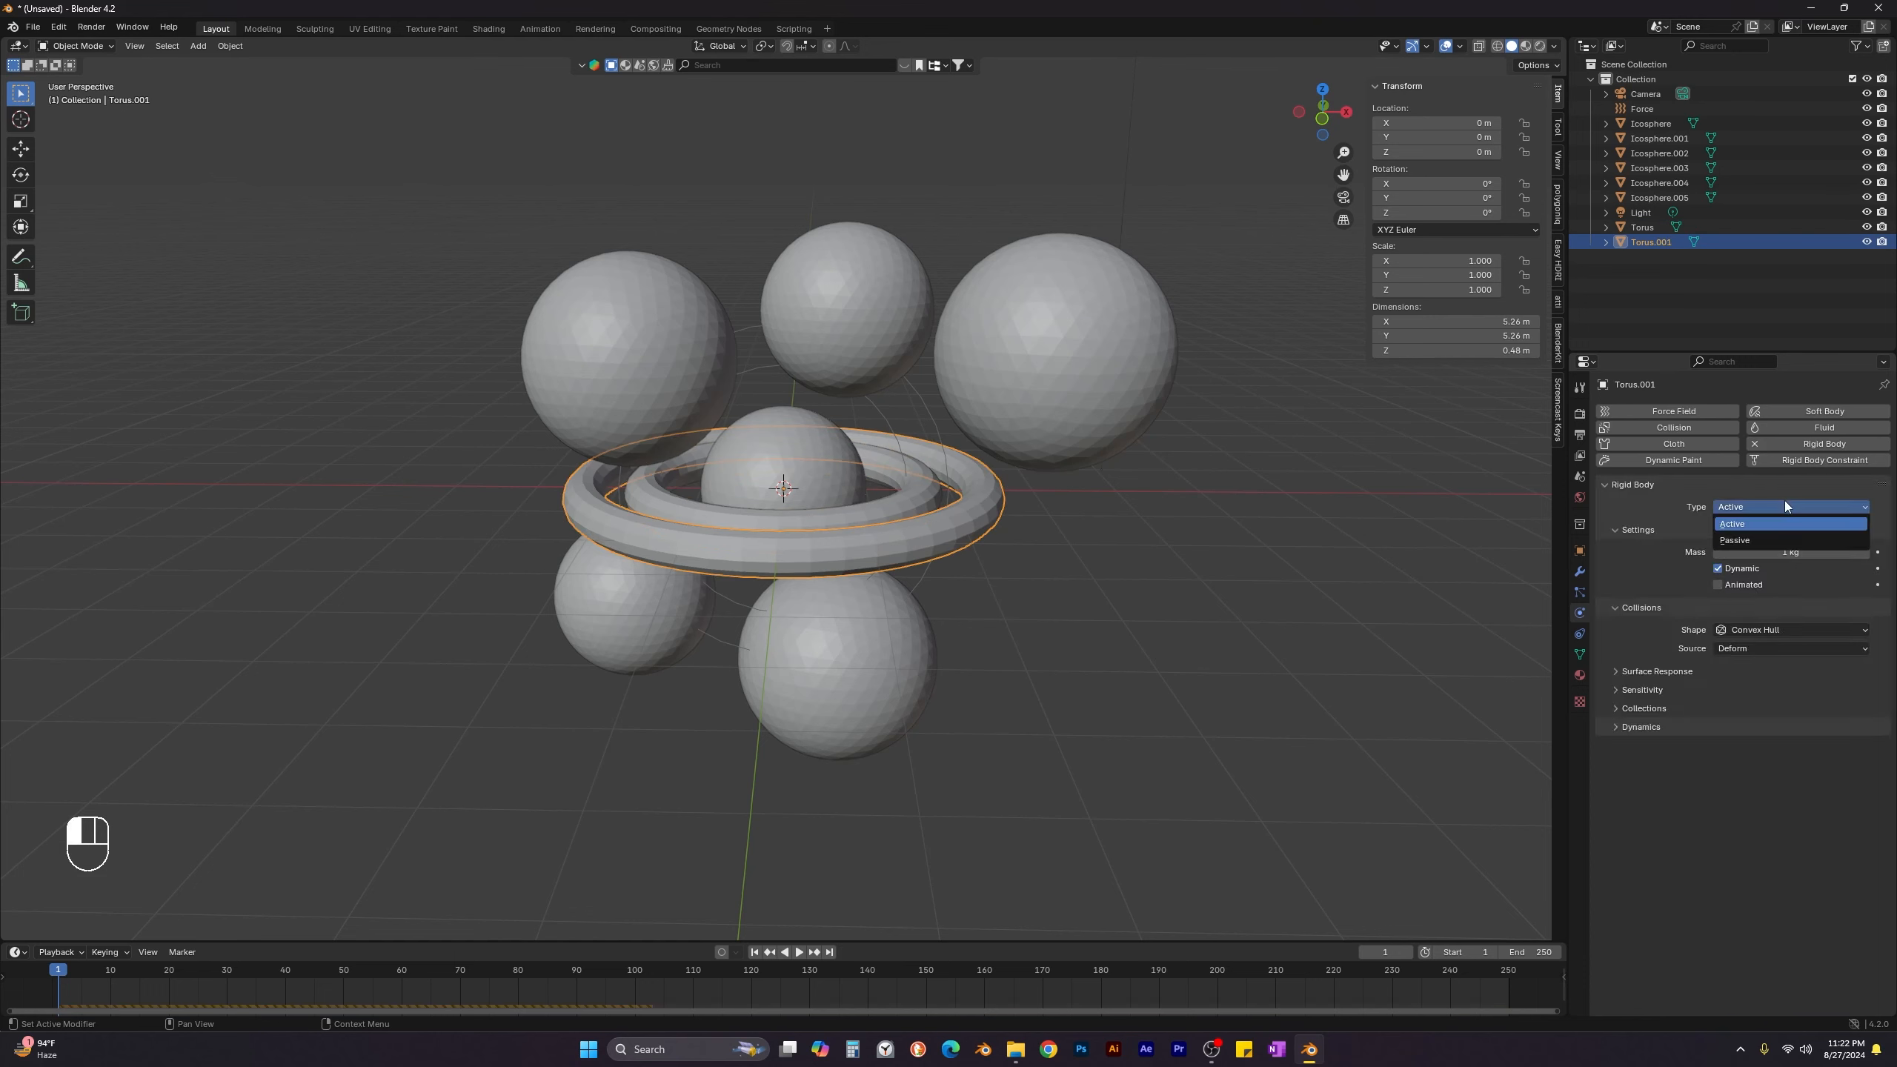
pyautogui.click(1763, 545)
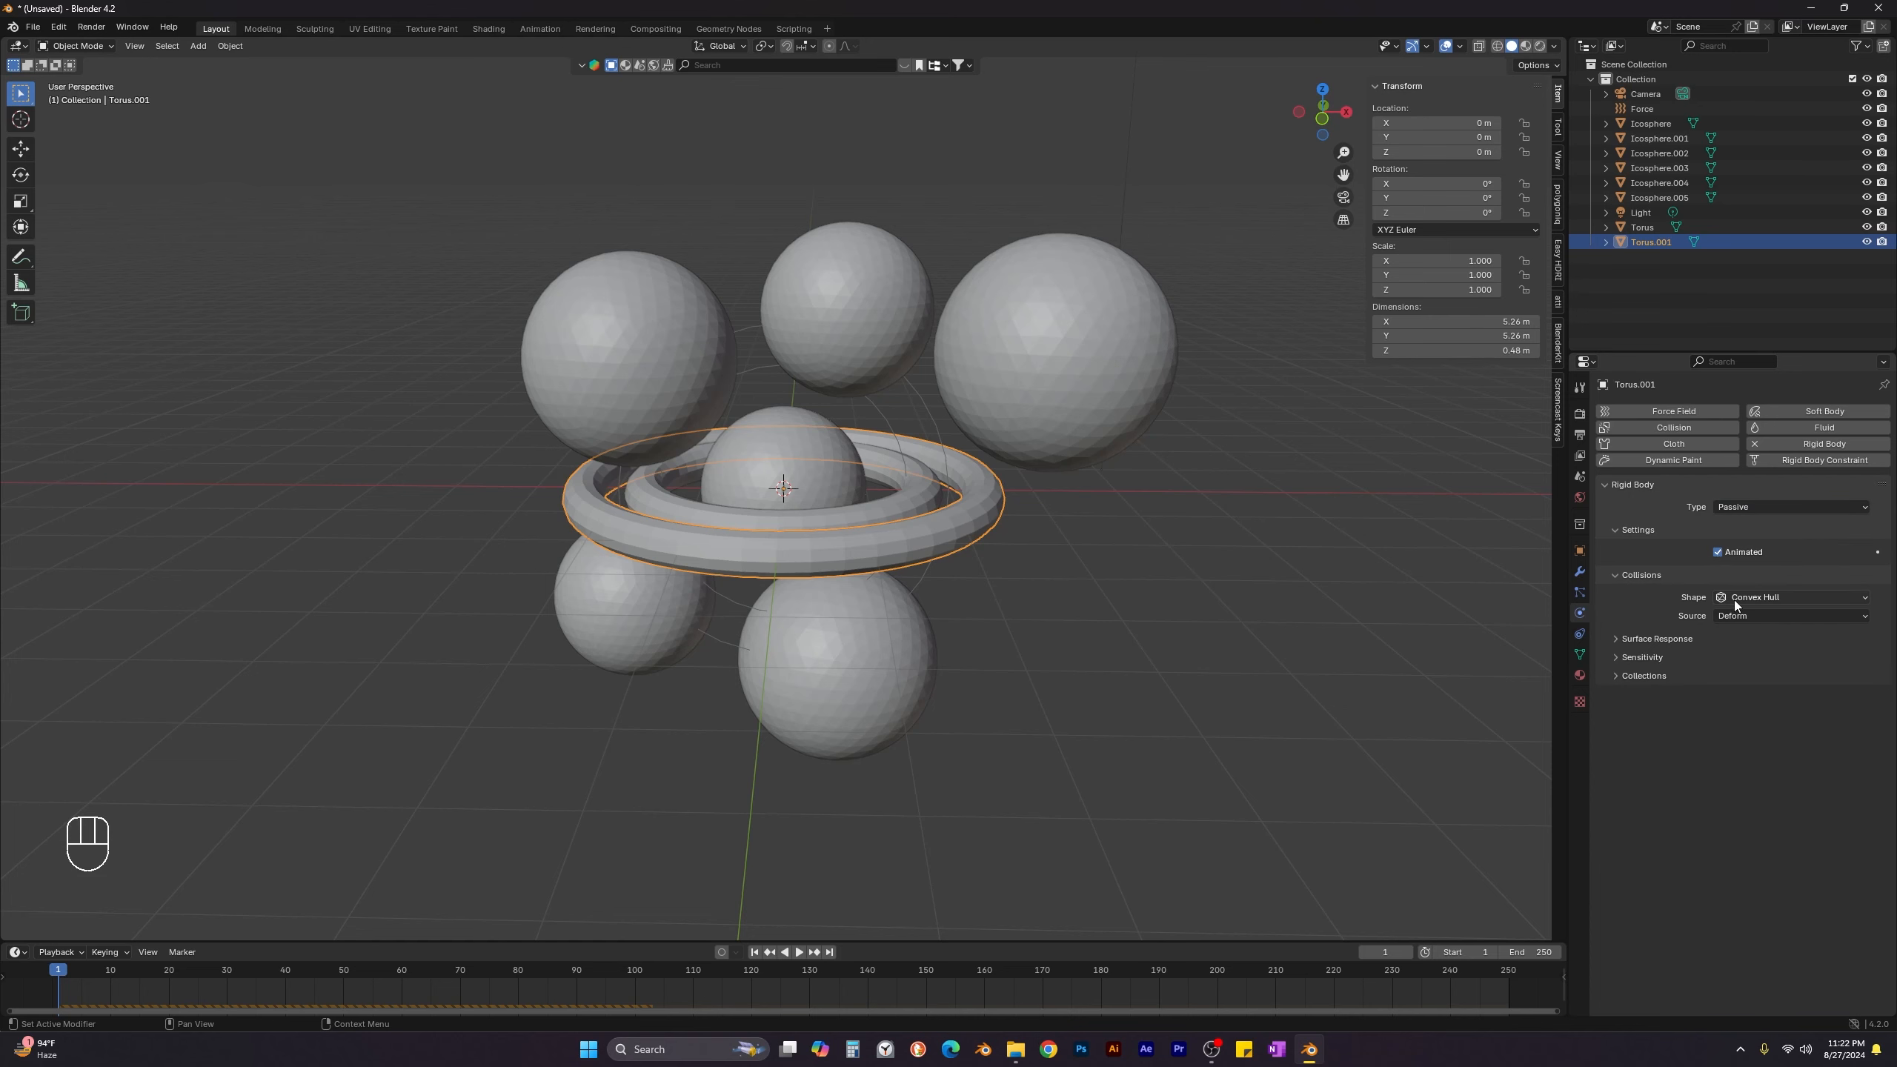
pyautogui.click(1737, 598)
pyautogui.click(1741, 707)
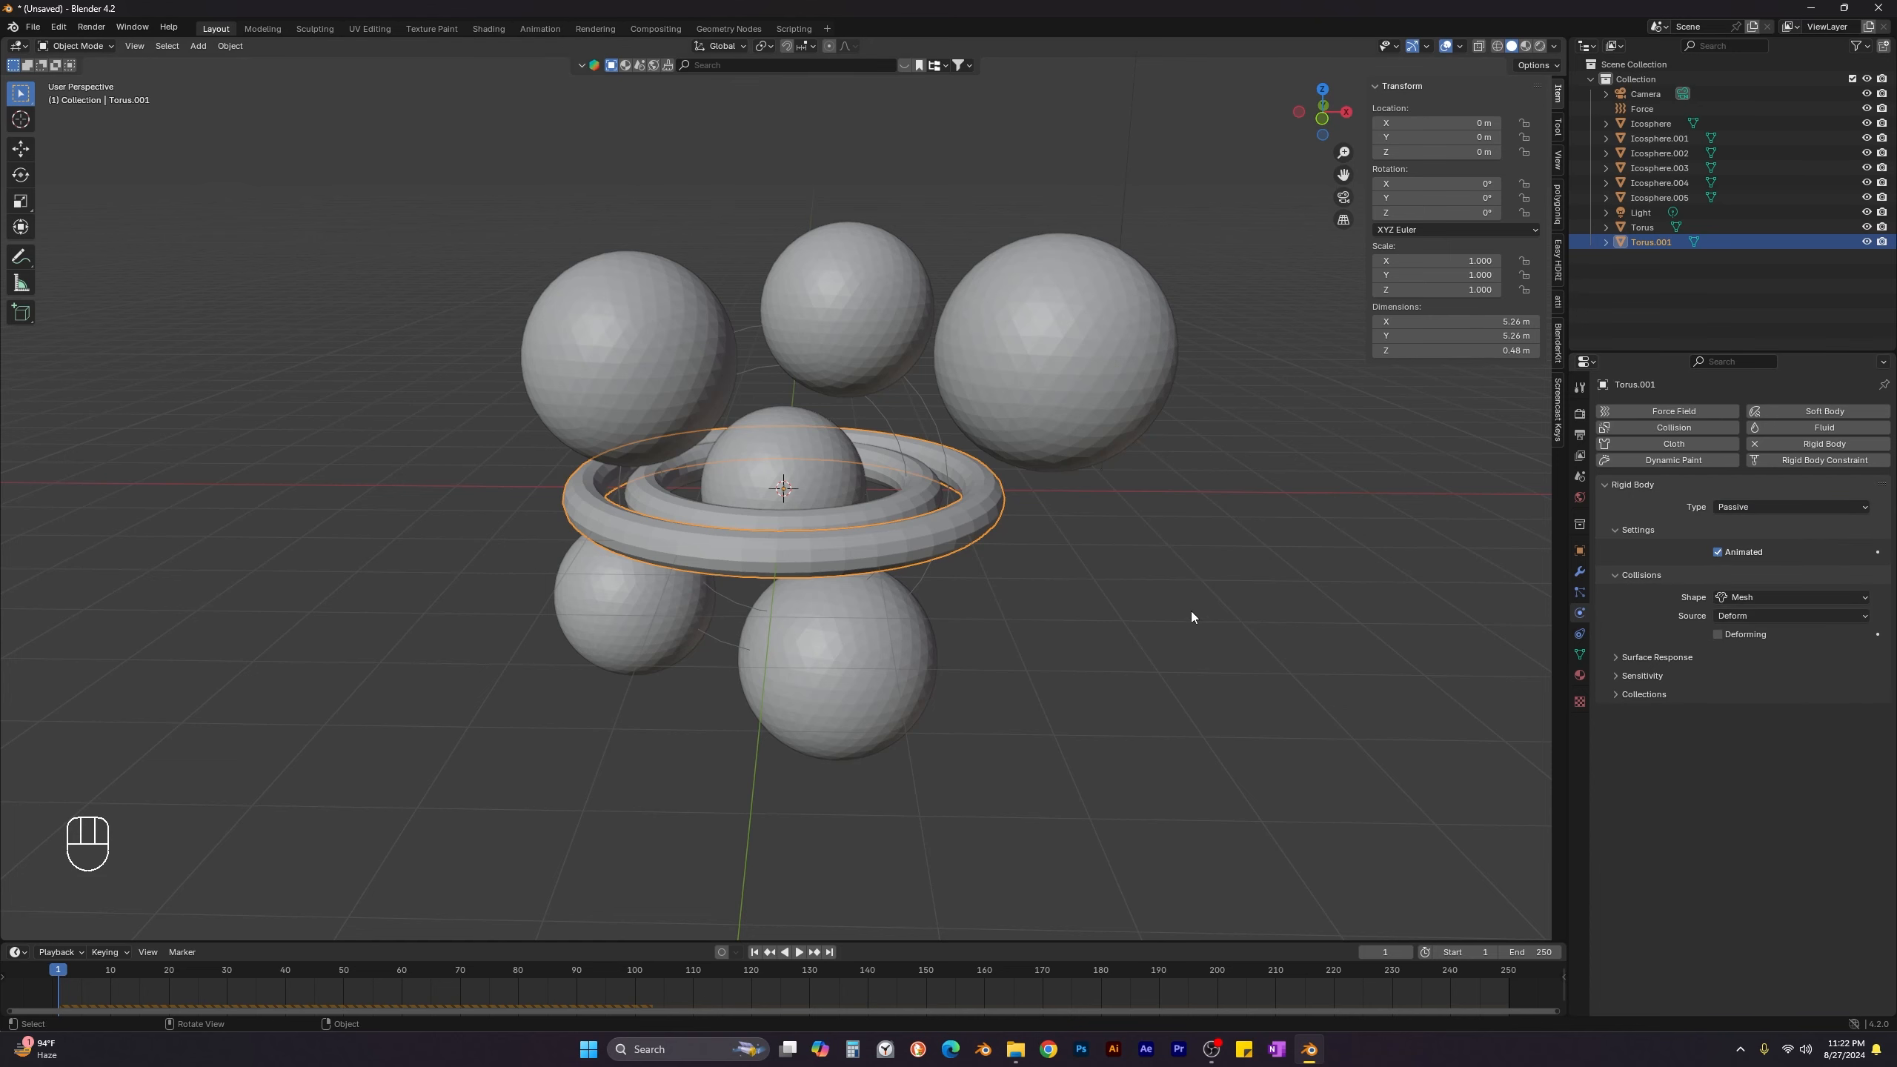
# Play and scrub the simulation to check how the spheres behave around the rings, and return to the first frame.
pyautogui.moveTo(1191, 611); pyautogui.dragTo(1147, 630, button='middle')
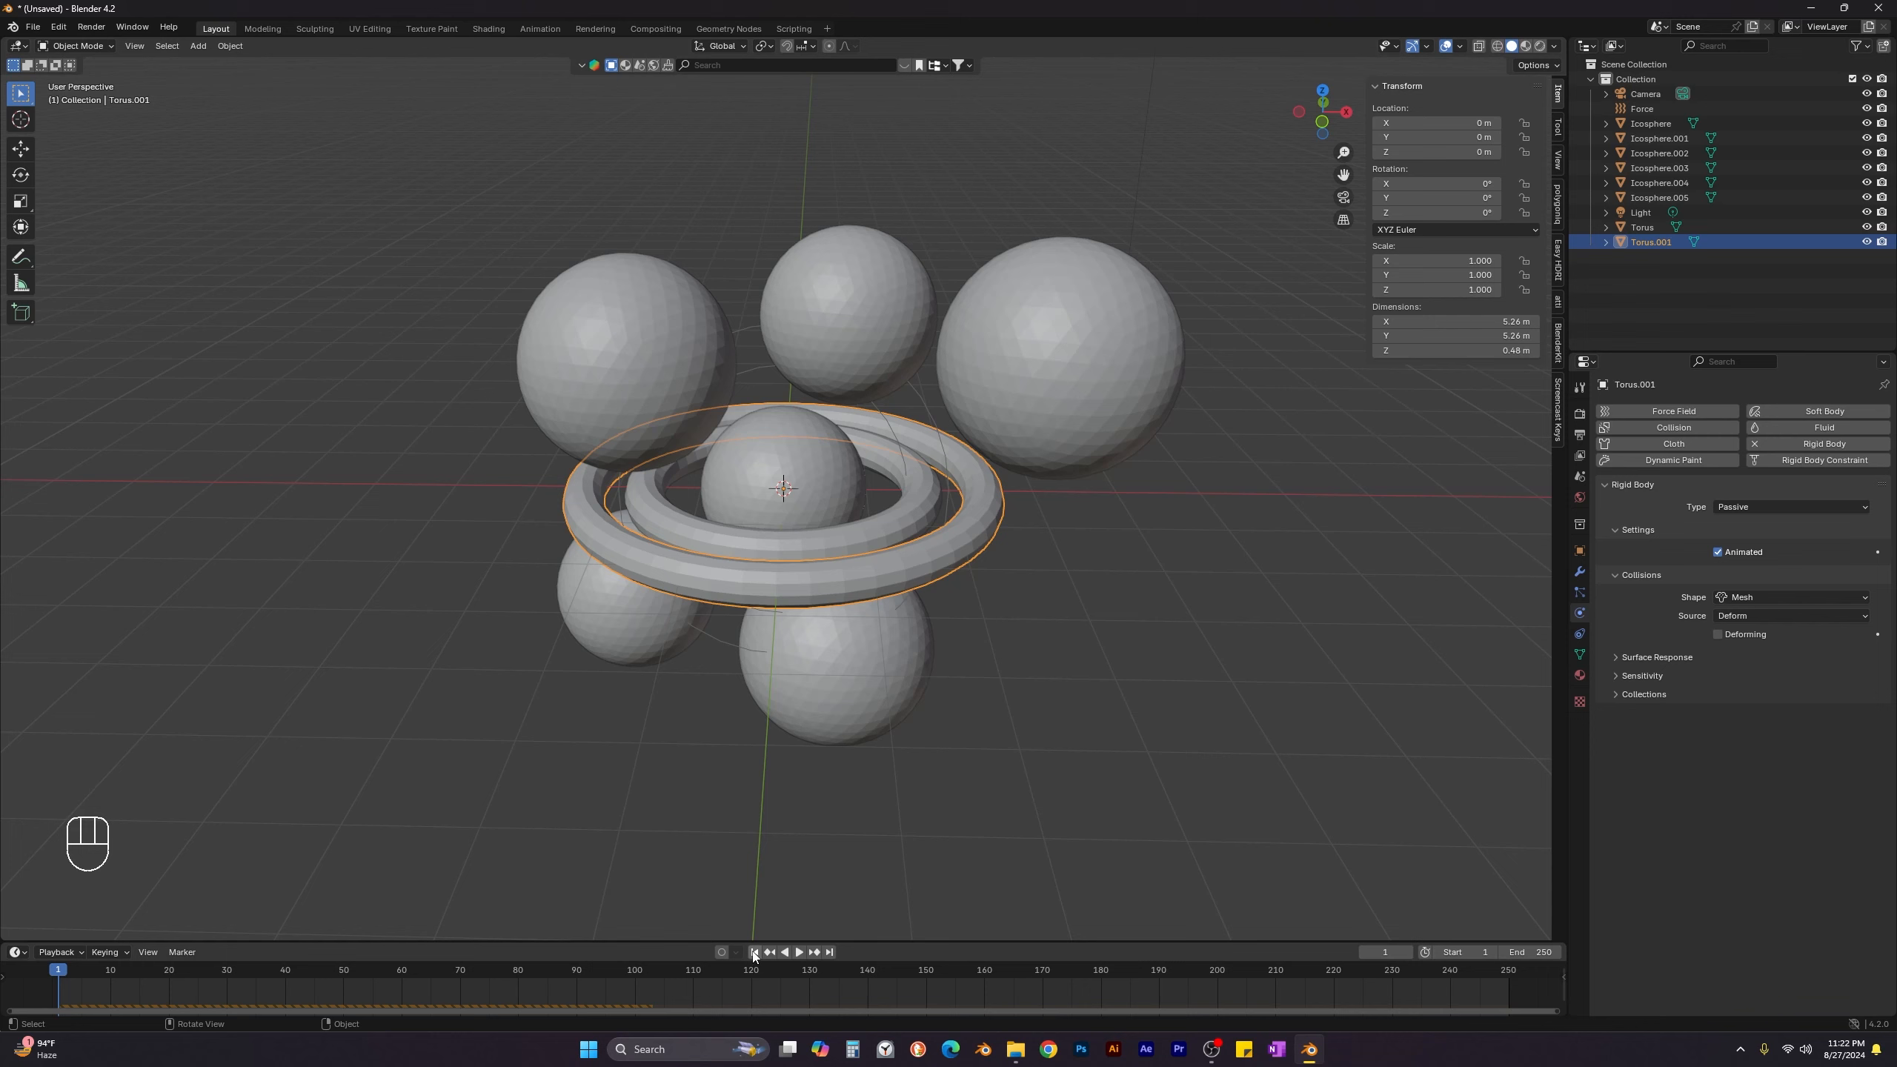
pyautogui.moveTo(738, 843); pyautogui.dragTo(716, 830, button='middle')
pyautogui.press('space')
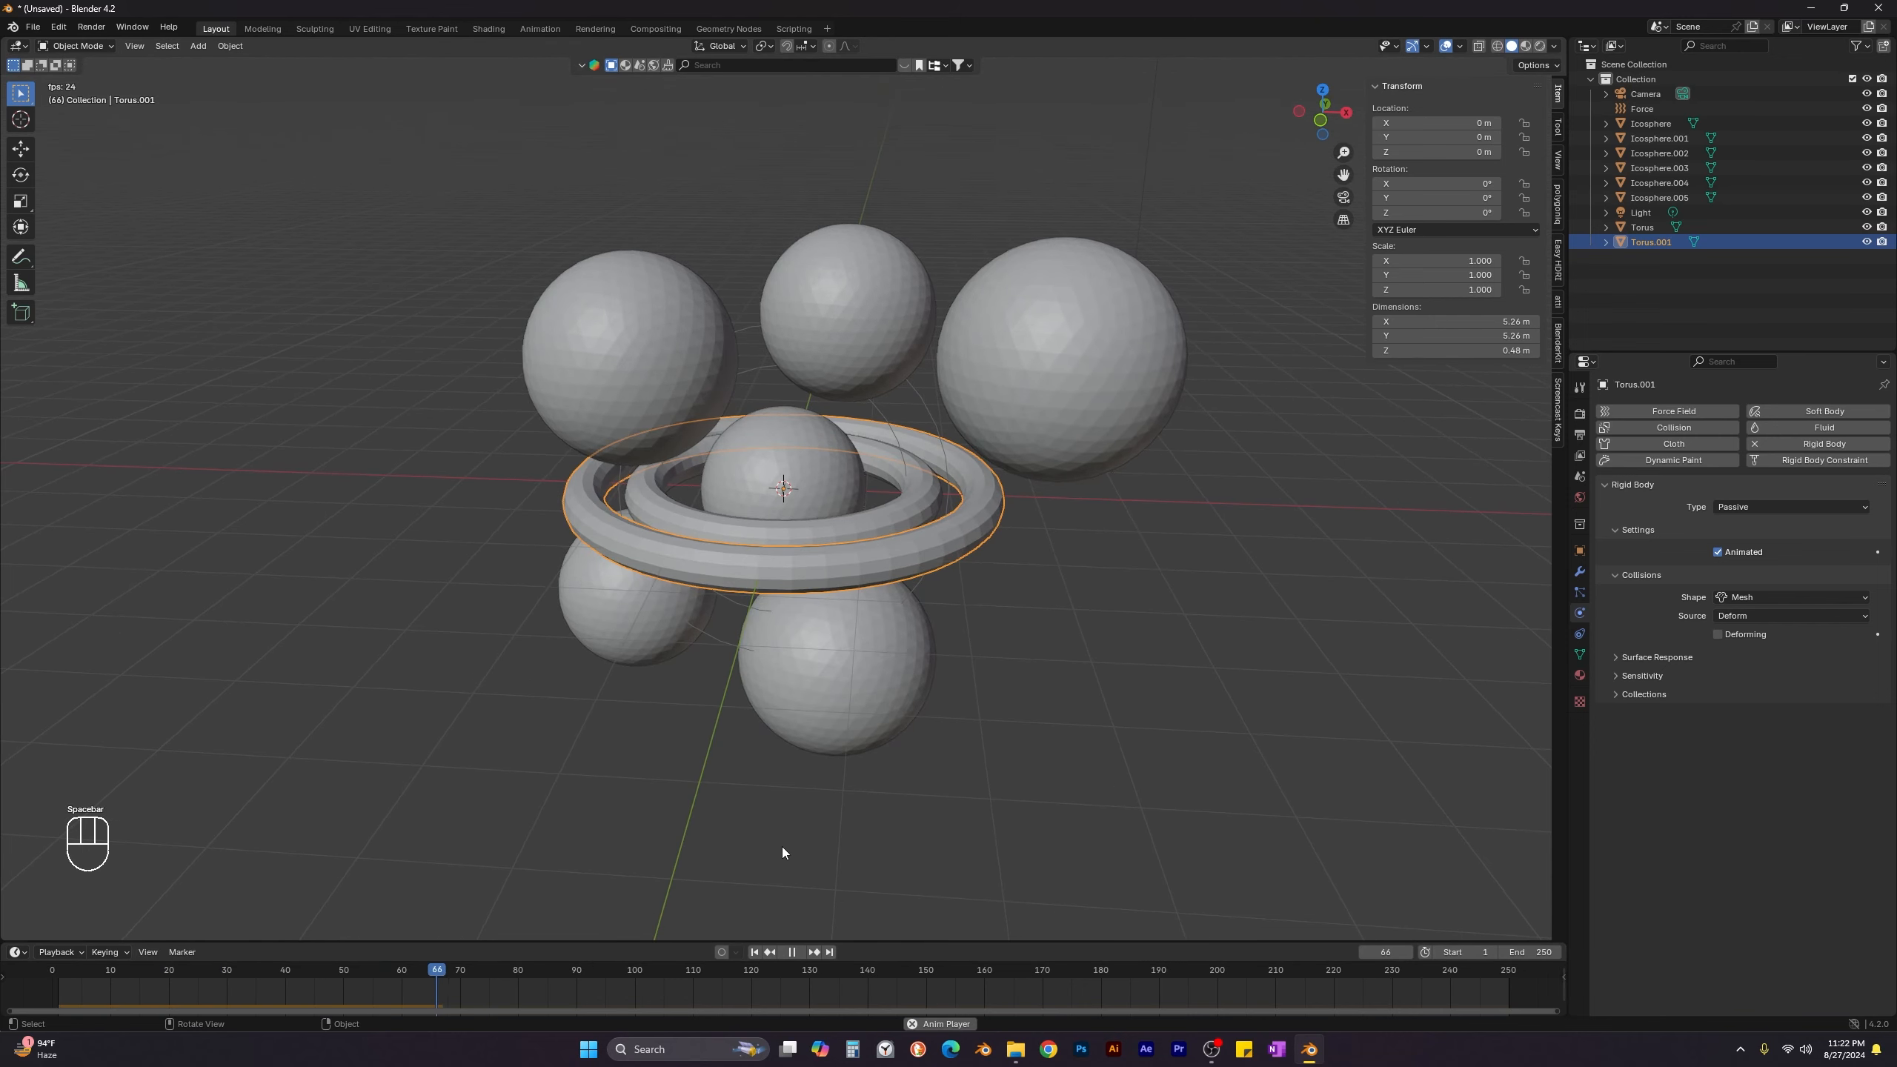
pyautogui.press('space')
pyautogui.moveTo(453, 973); pyautogui.dragTo(263, 976)
pyautogui.click(754, 952)
# Save the scene in the Tutorial folder as Cloth sim-abstract_V2.blend, based on the name of the existing file there.
pyautogui.moveTo(814, 861); pyautogui.dragTo(769, 768, button='middle')
pyautogui.hotkey('ctrl', 's')
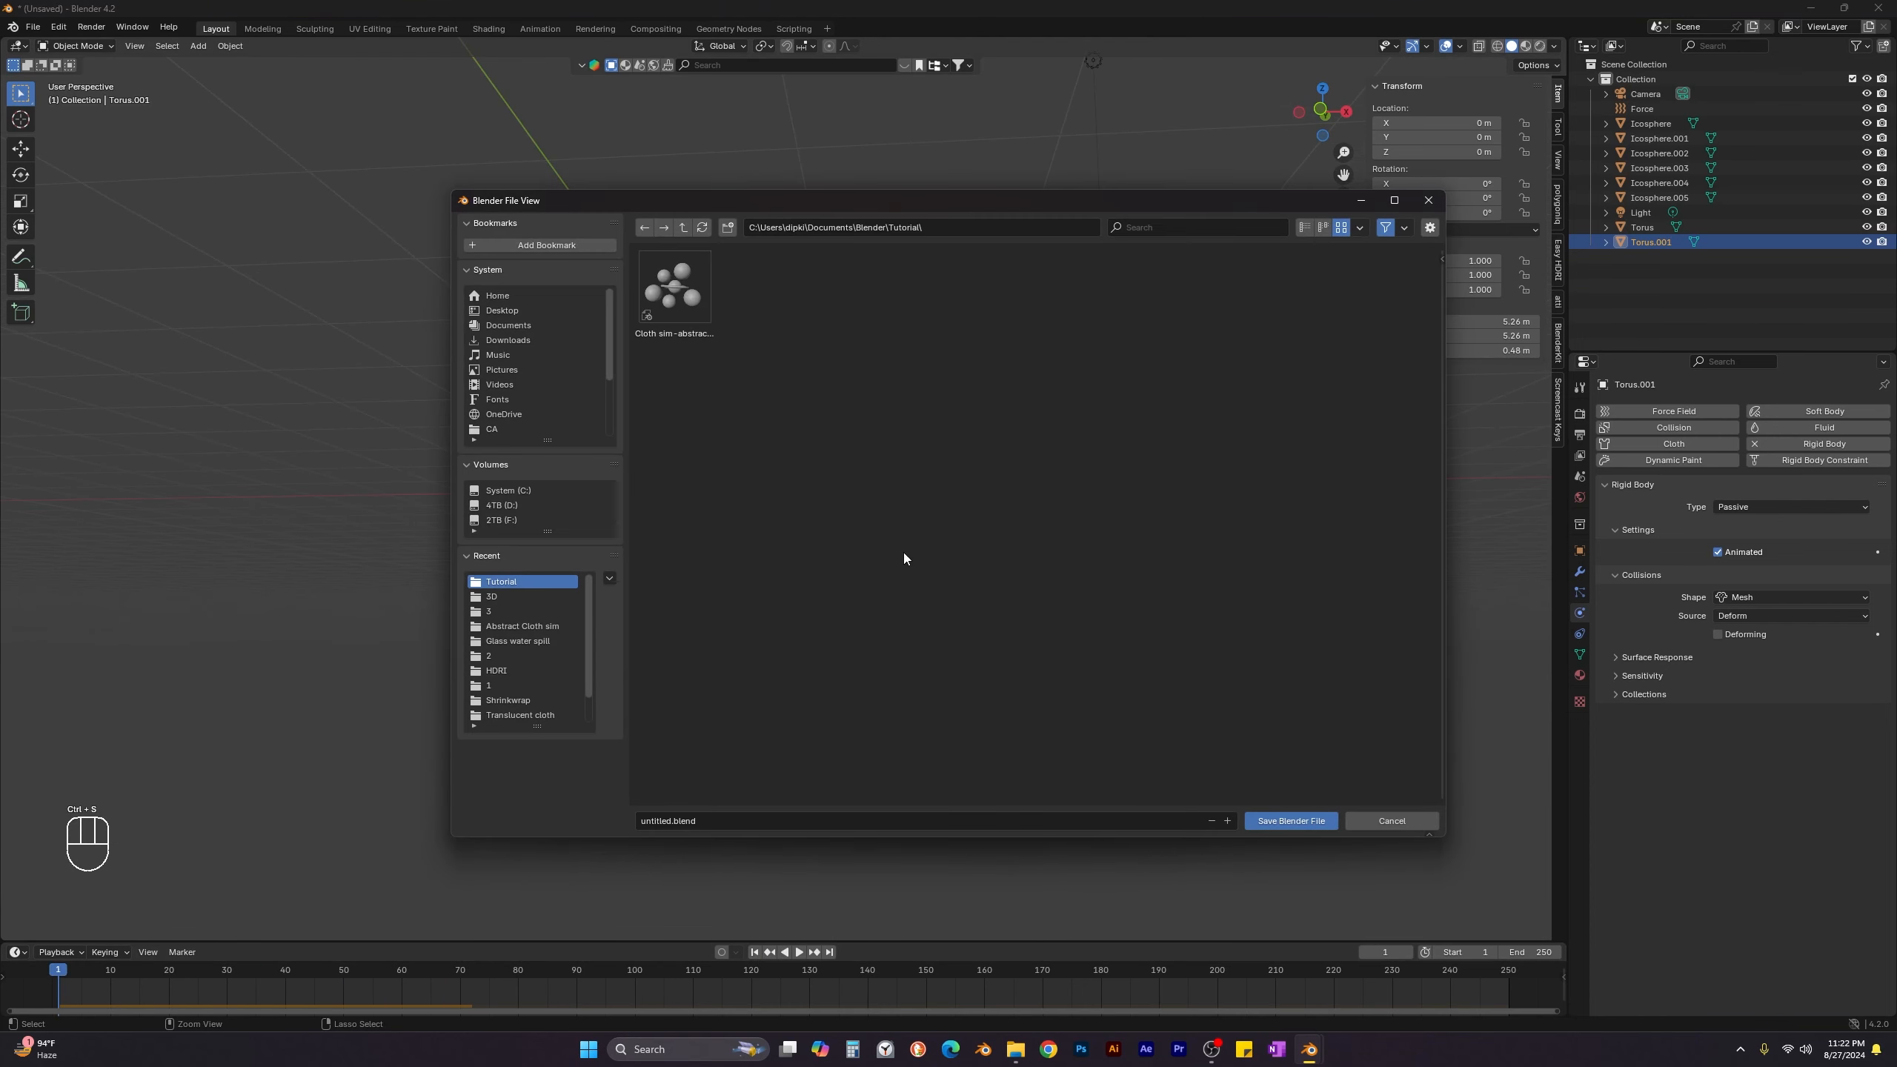
pyautogui.click(704, 329)
pyautogui.click(736, 822)
pyautogui.click(731, 821)
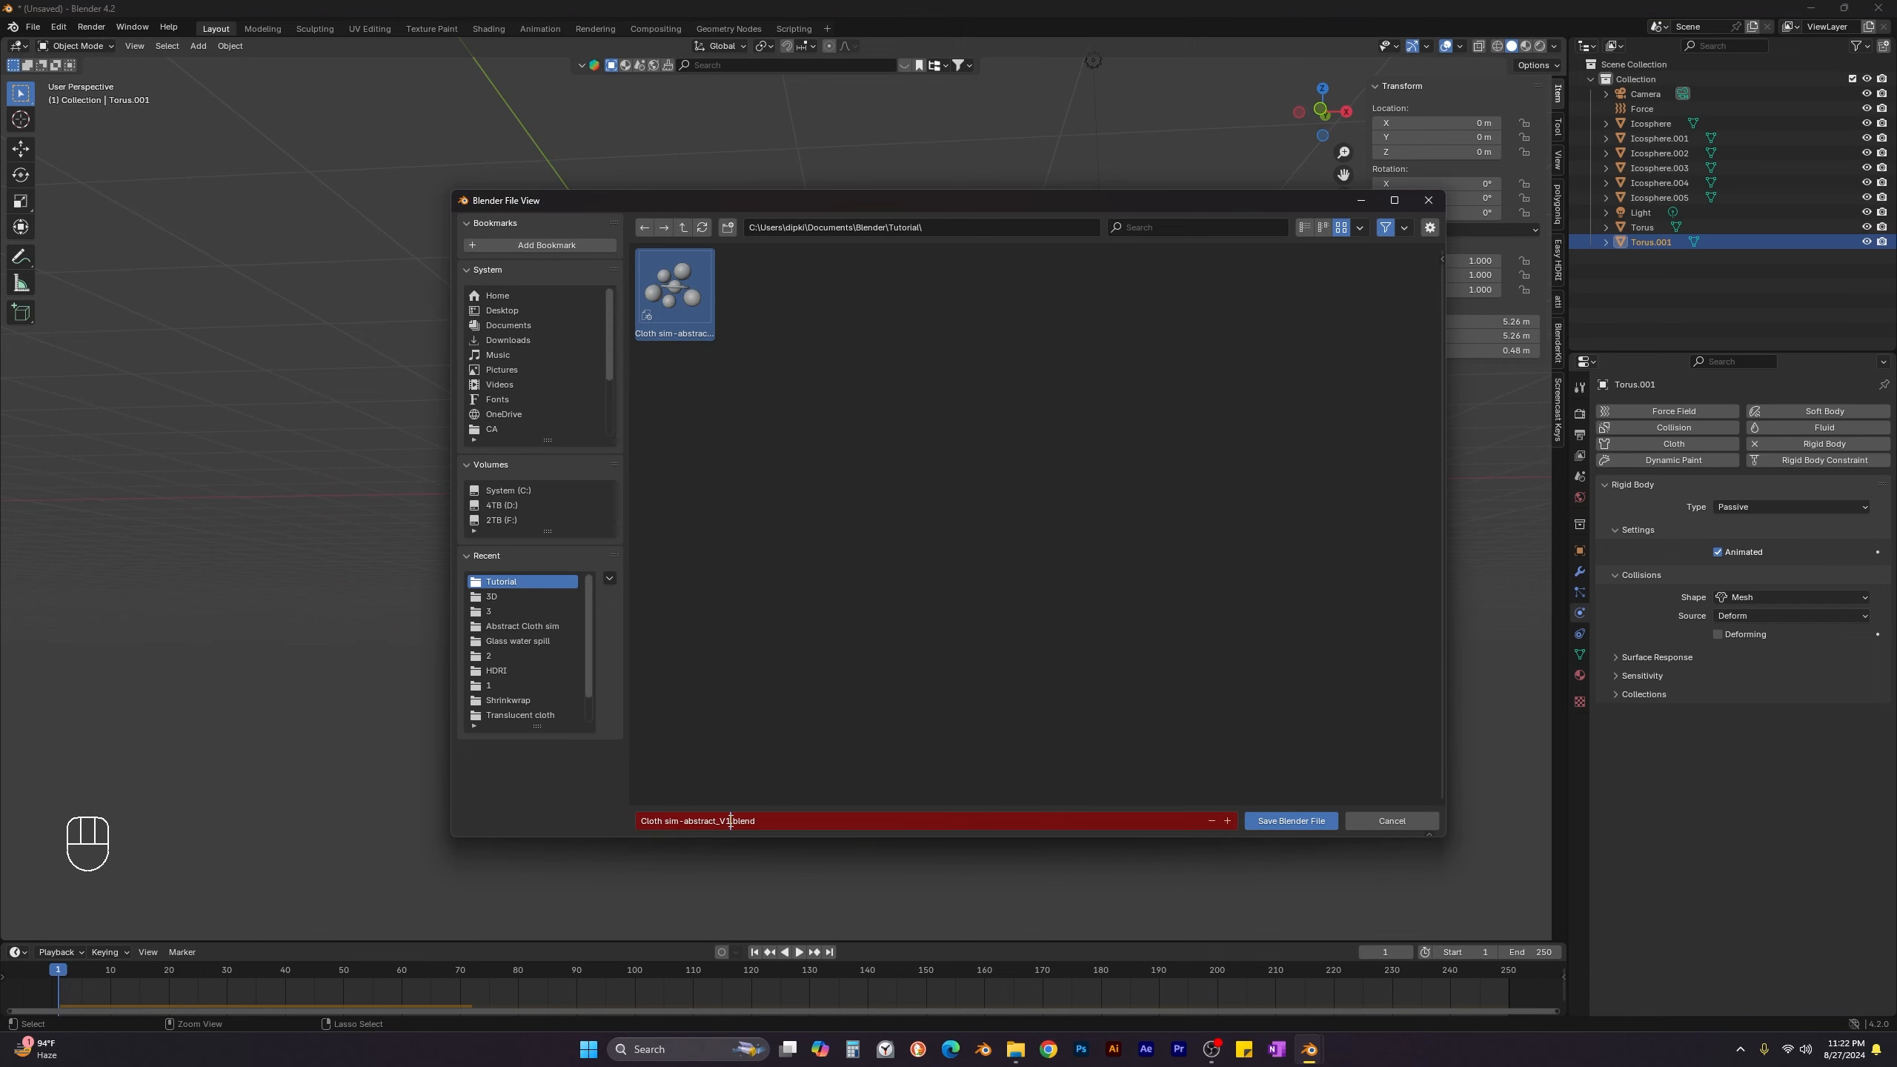
pyautogui.press('Return')
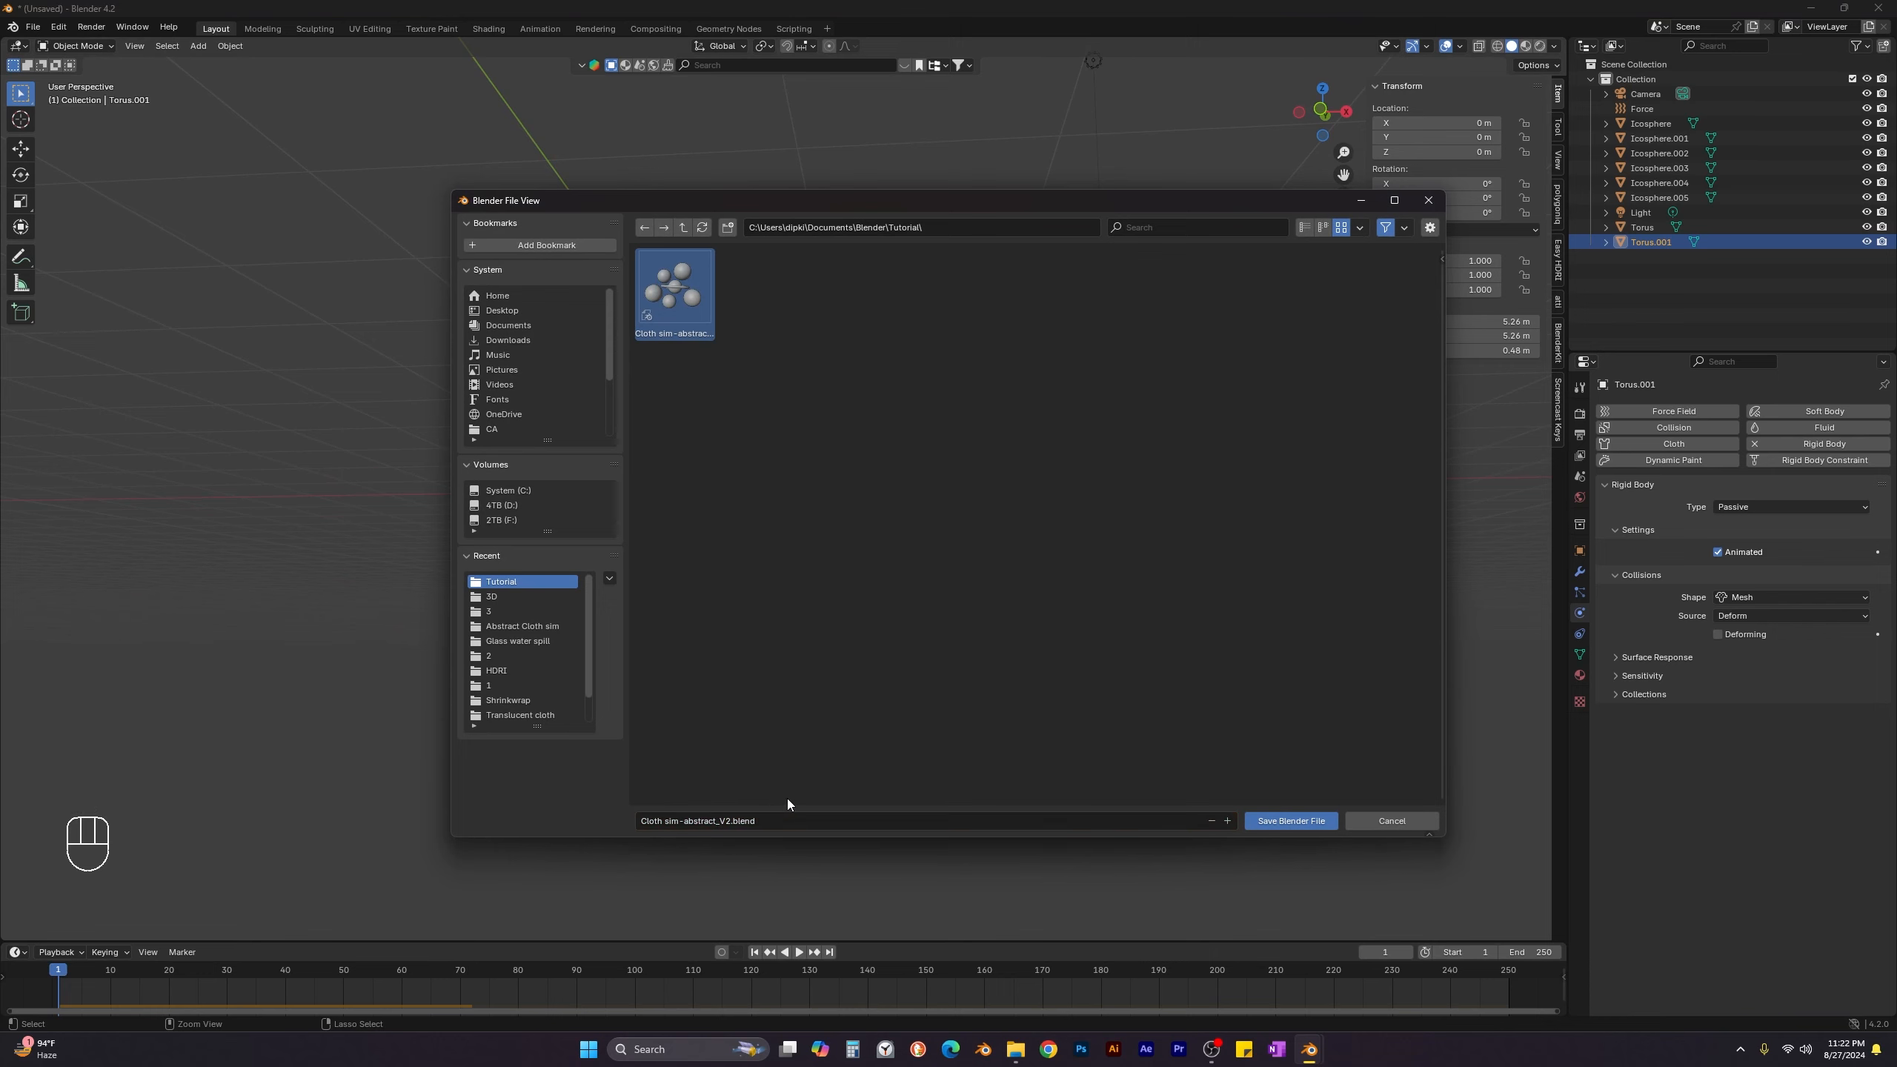
pyautogui.click(843, 826)
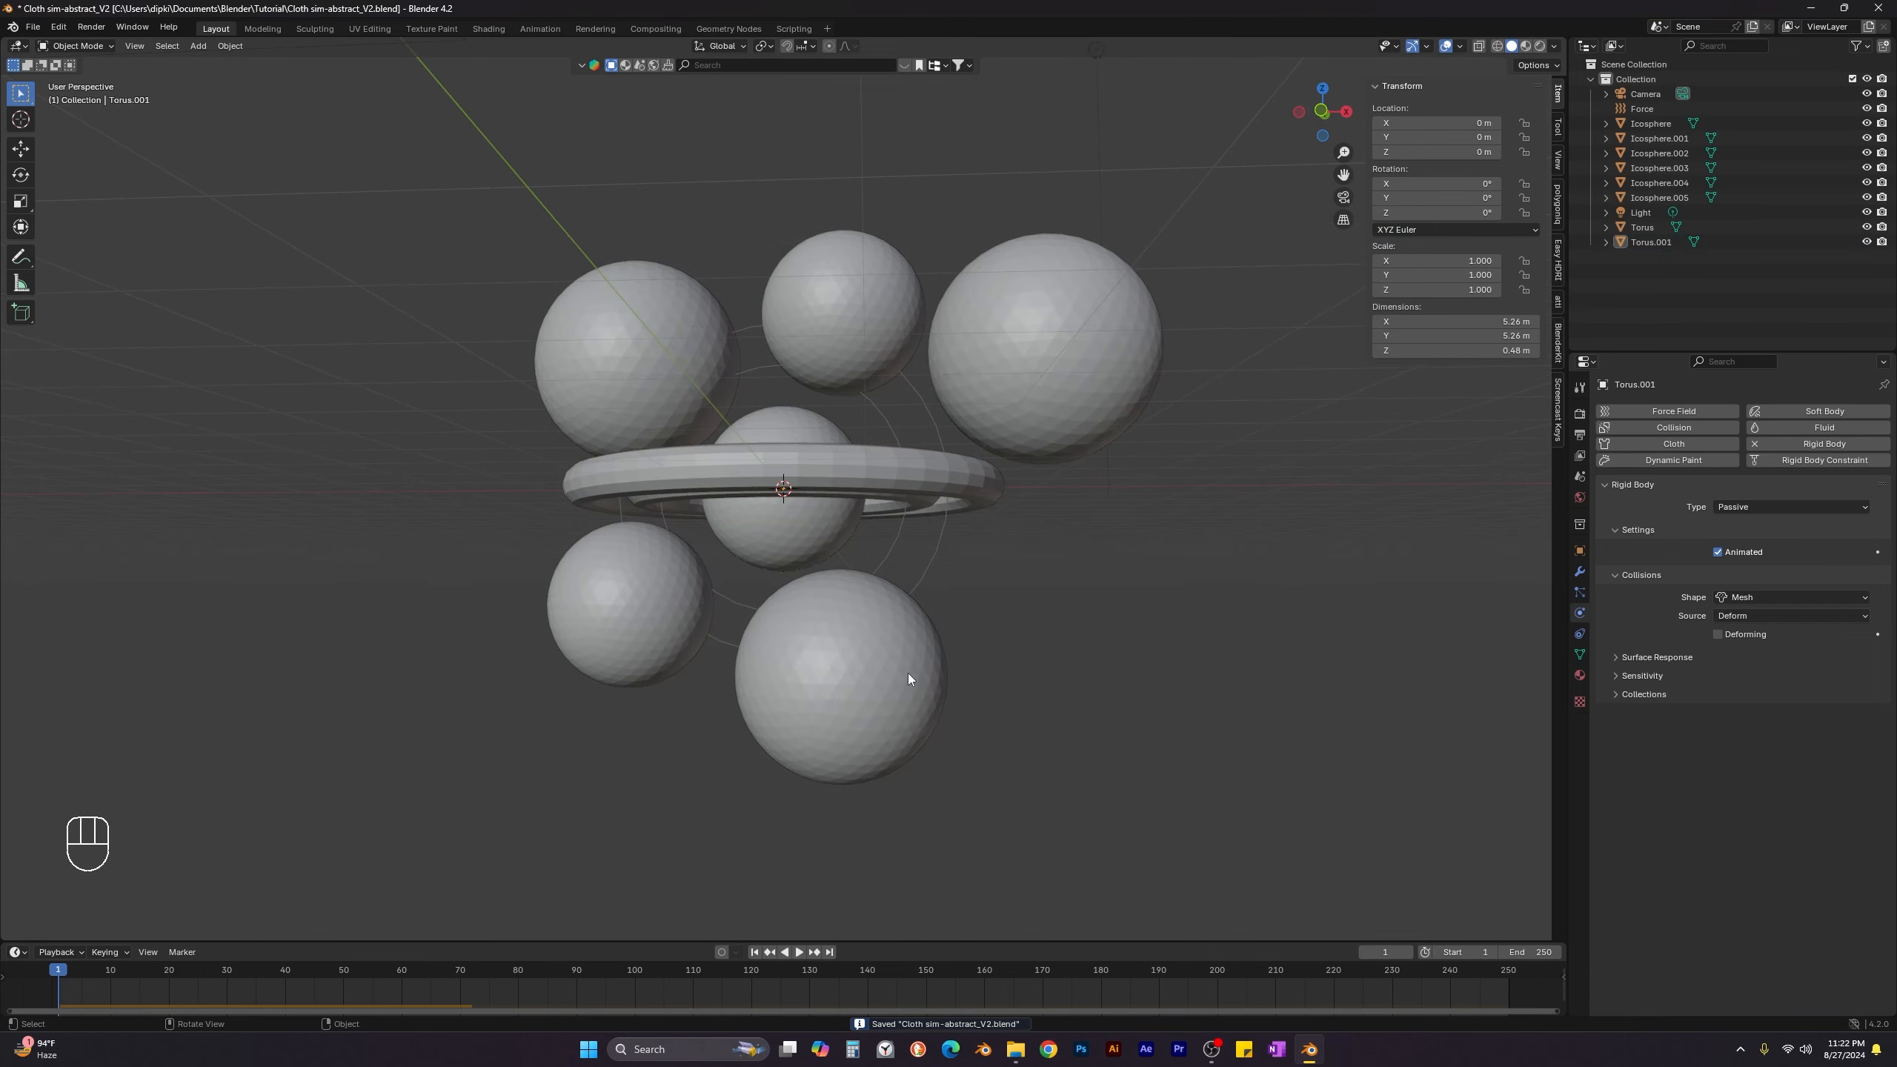
# Drive the inner torus's X rotation with a frame-based expression, scrub to check the spin, and return to the first frame.
pyautogui.moveTo(907, 674); pyautogui.dragTo(691, 934, button='middle')
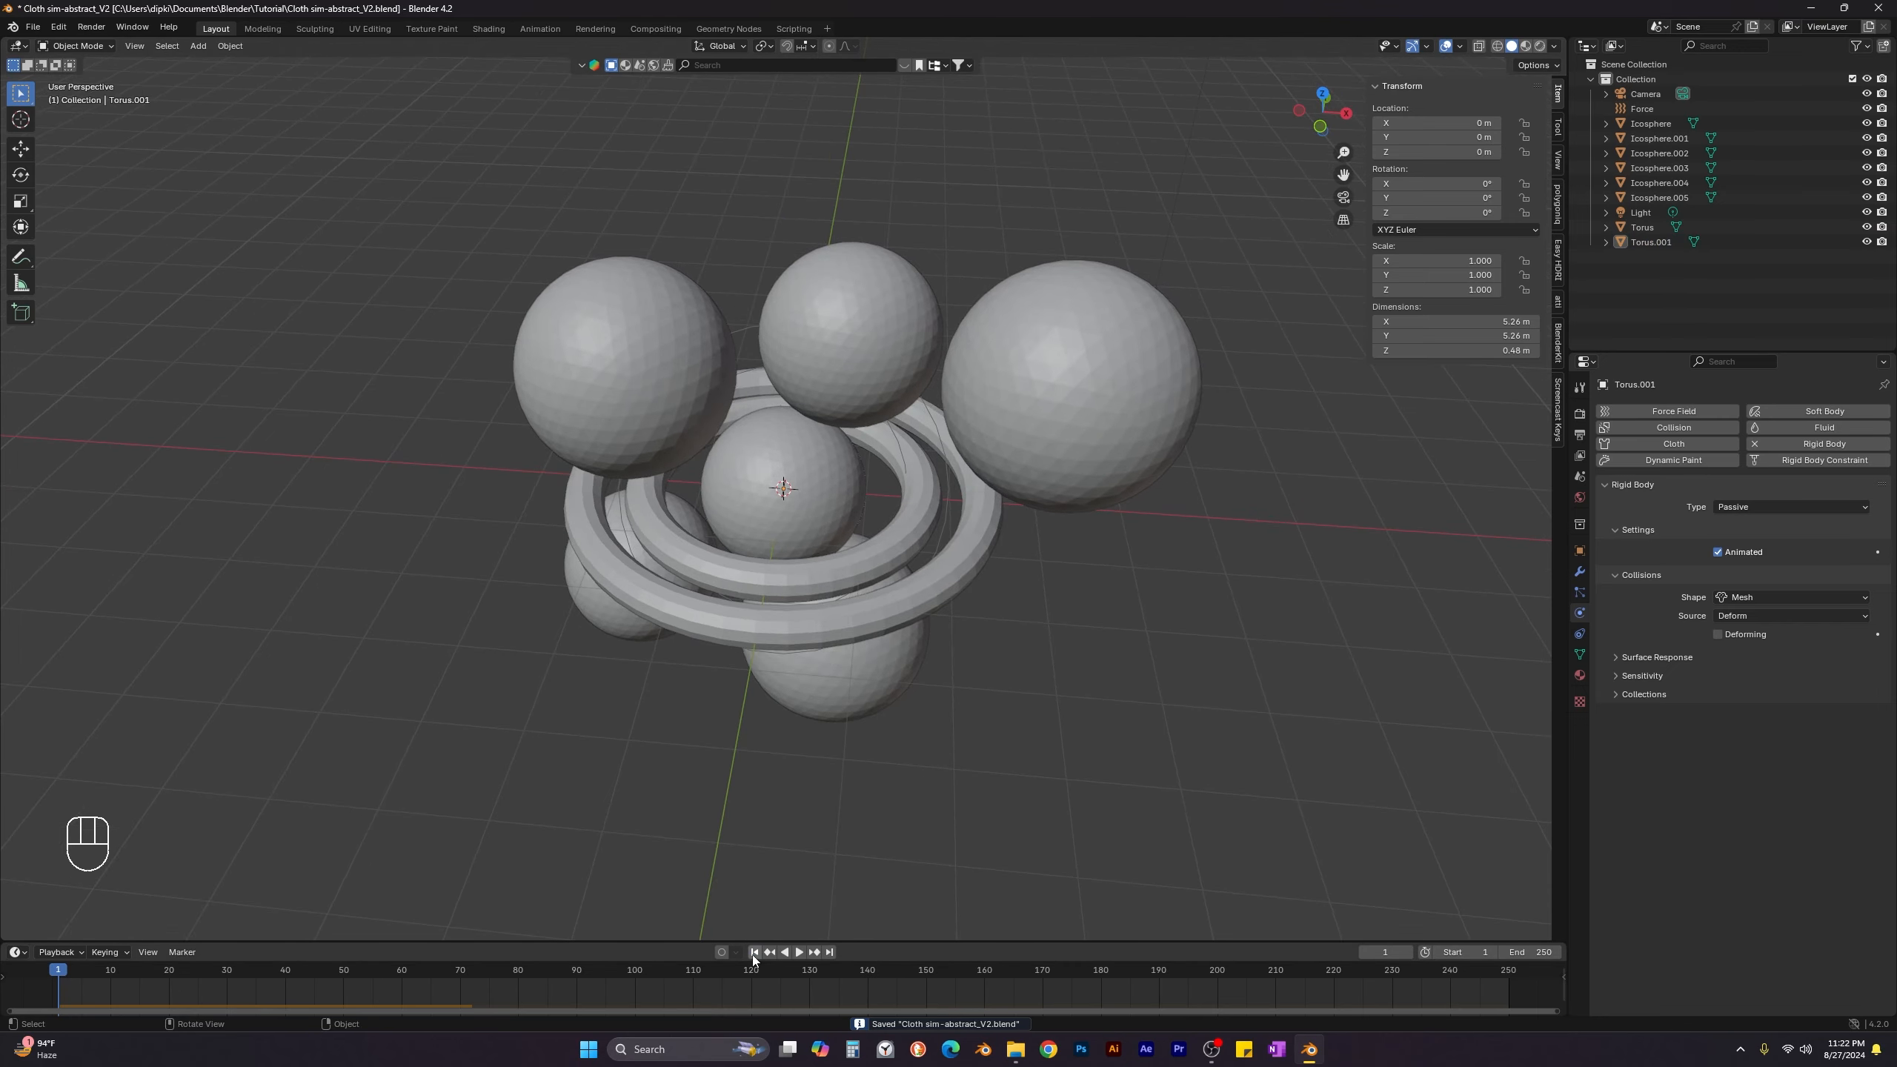
pyautogui.moveTo(793, 839); pyautogui.dragTo(797, 657, button='middle')
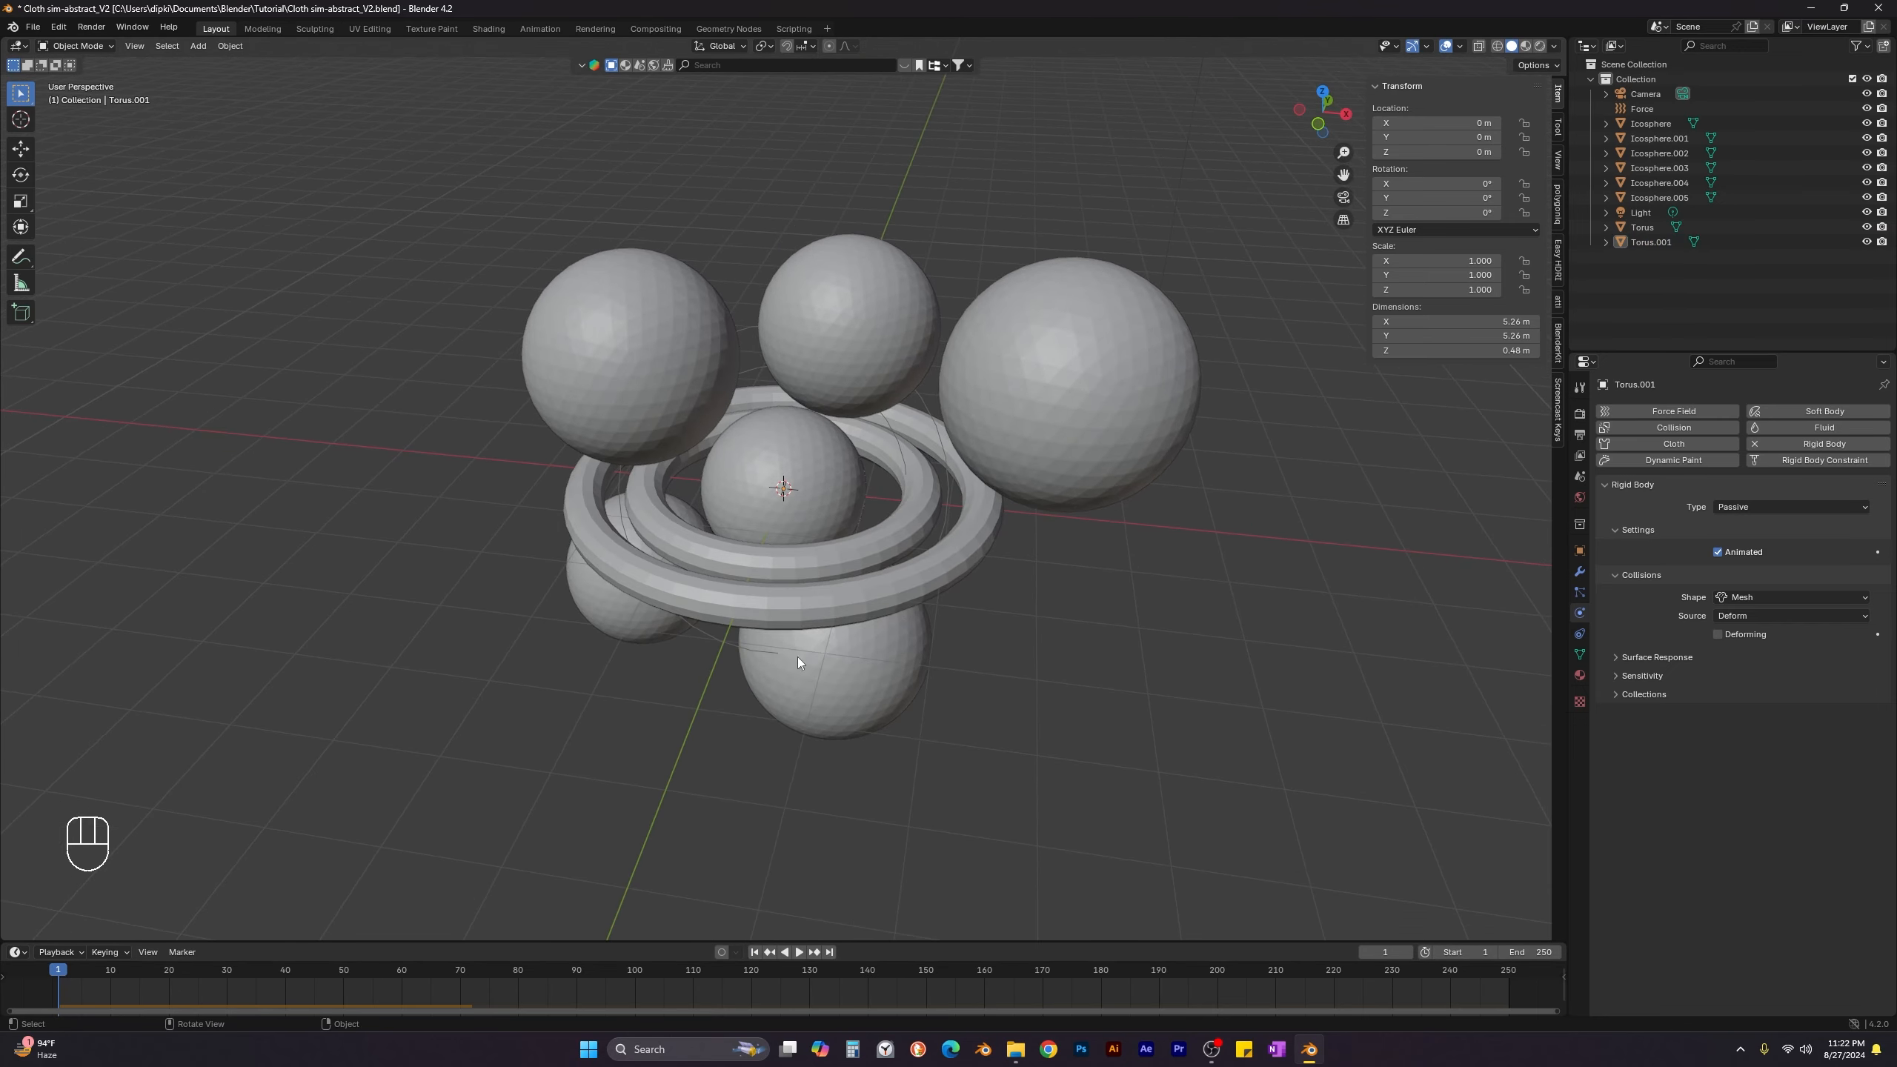
pyautogui.click(819, 574)
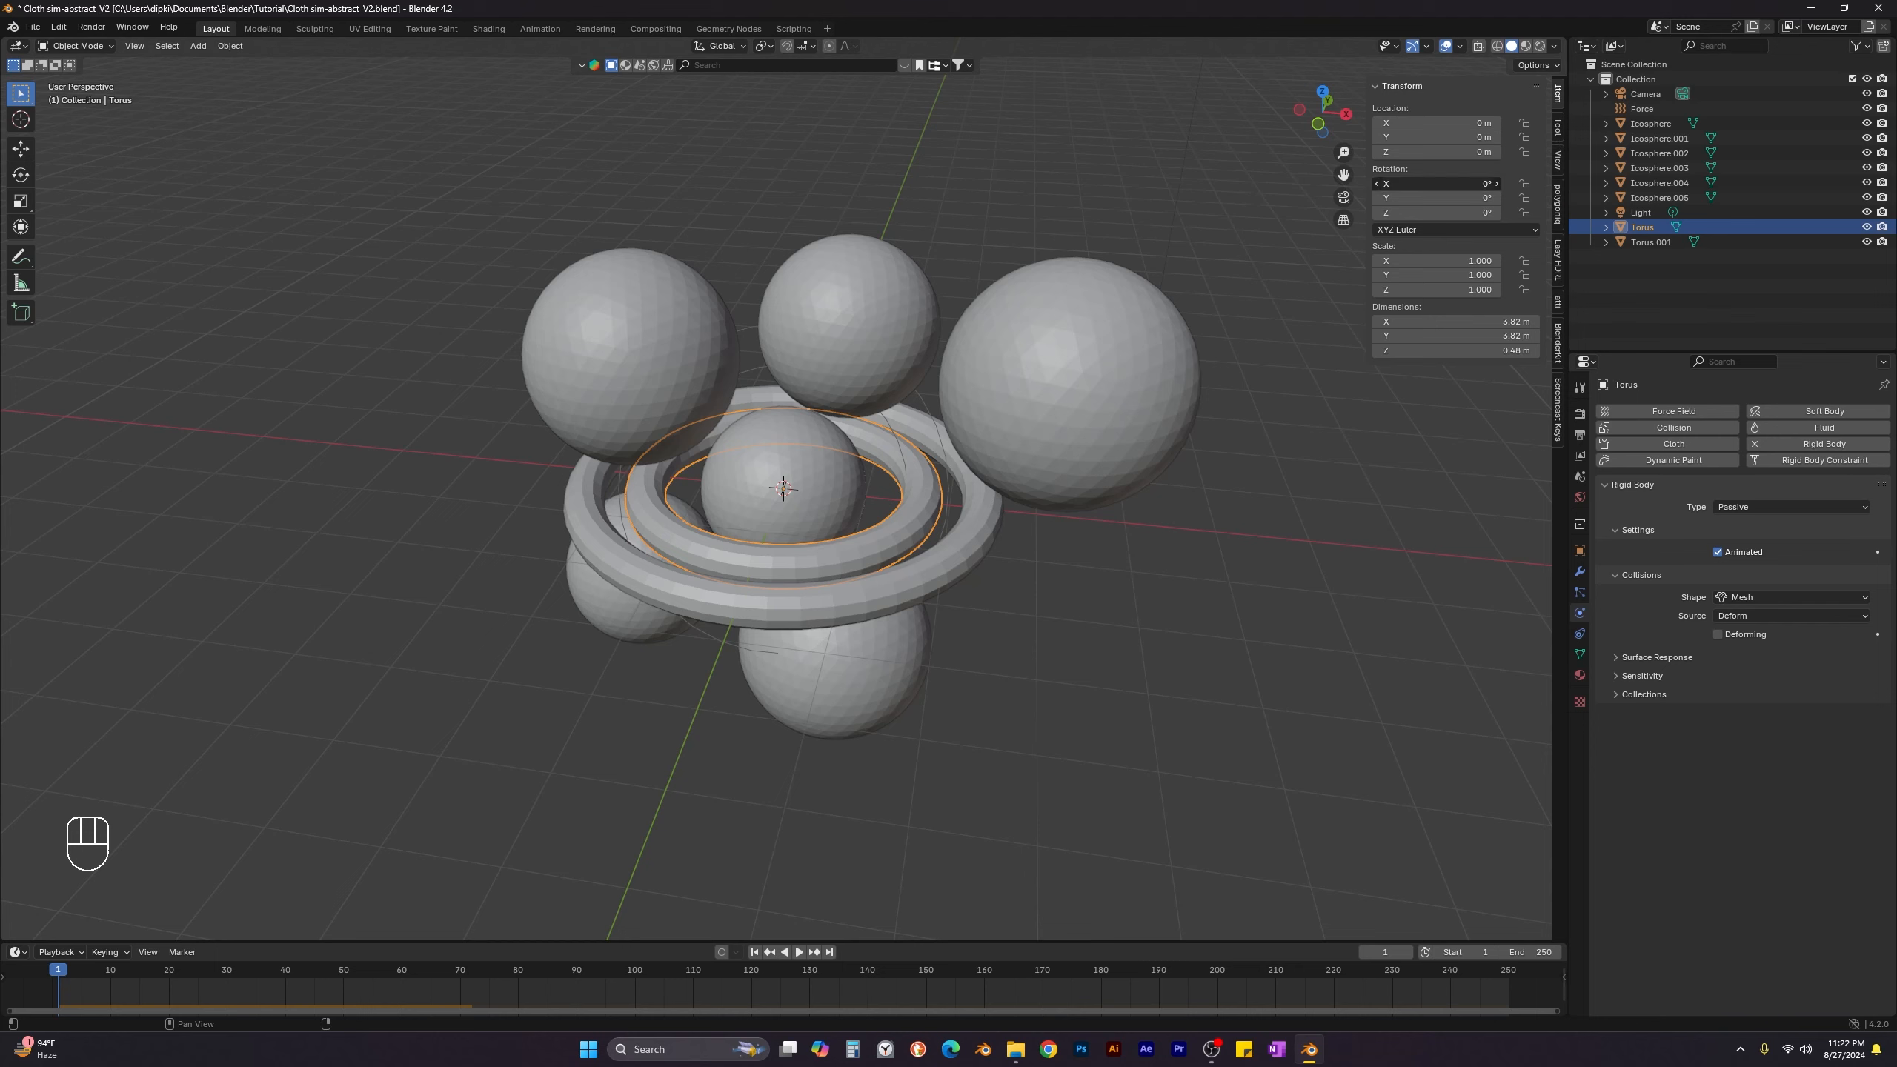
pyautogui.click(1459, 183)
pyautogui.press('Return')
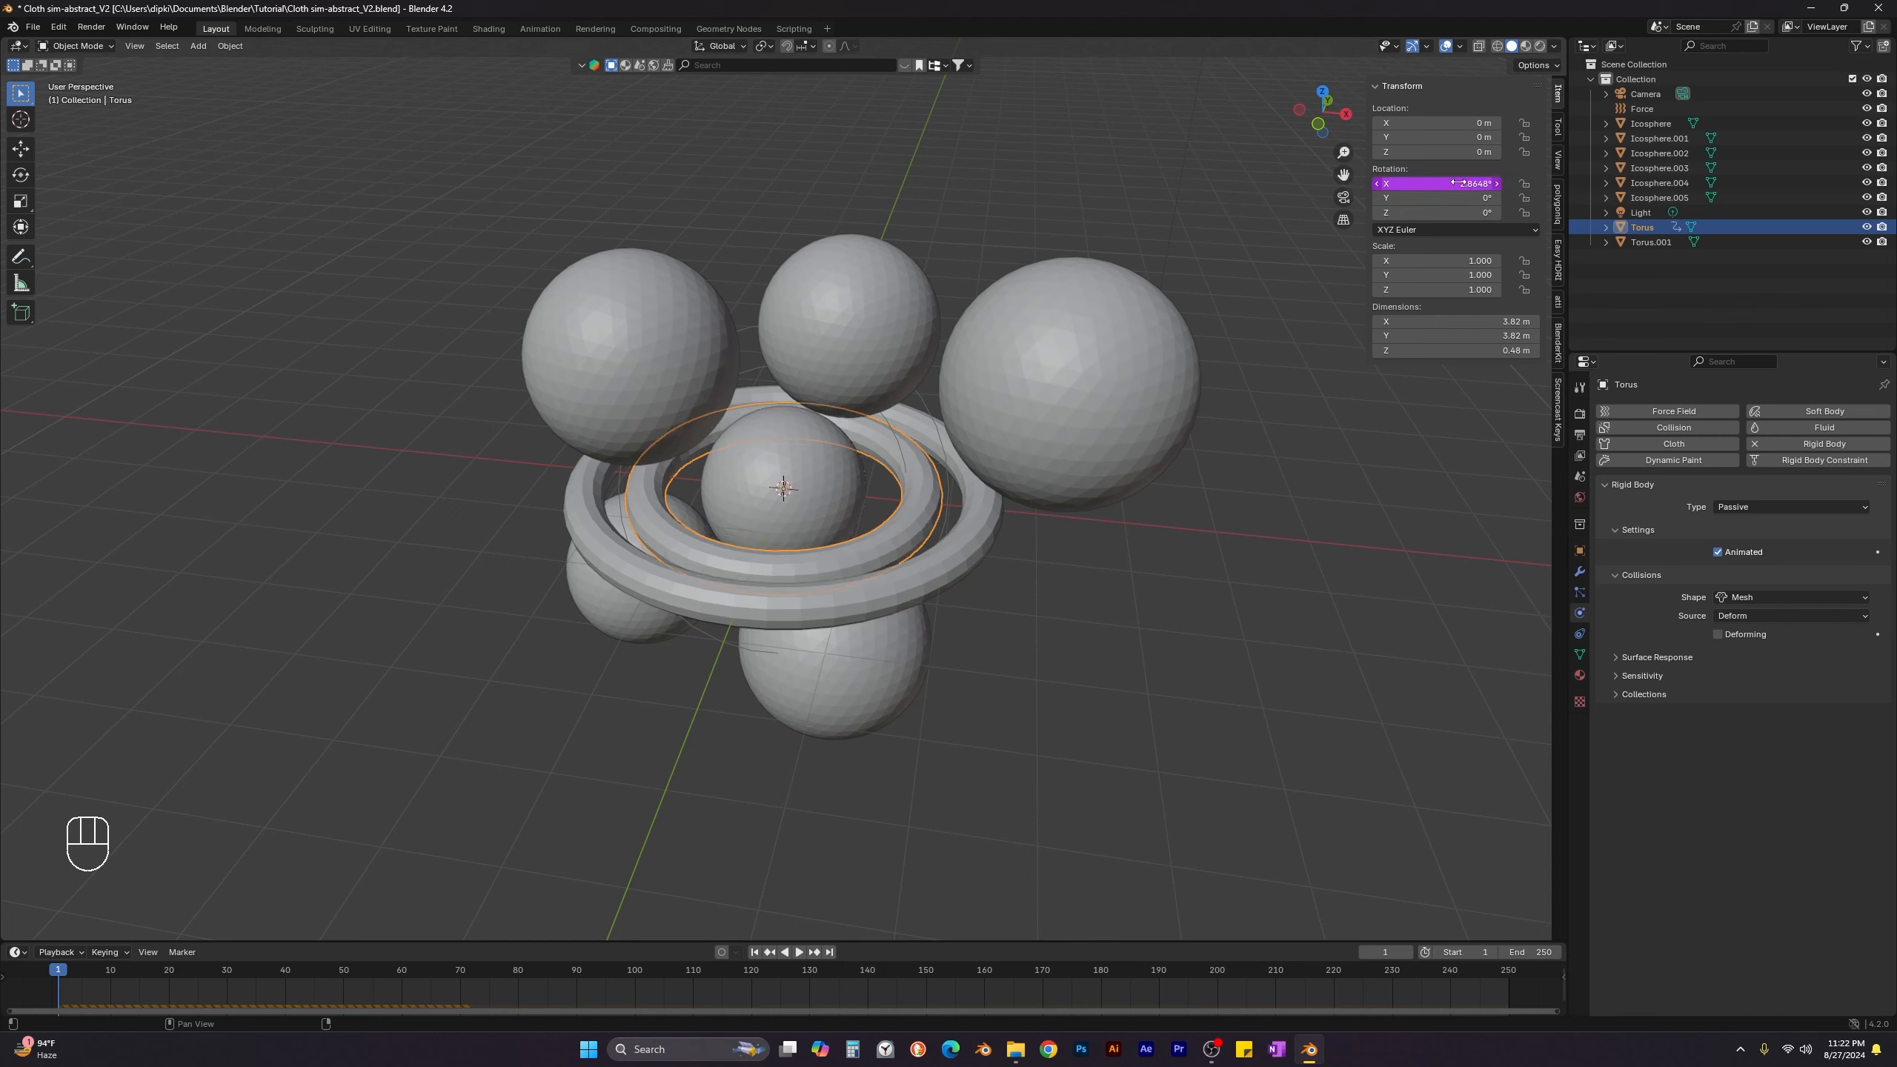
pyautogui.moveTo(69, 968); pyautogui.dragTo(787, 970)
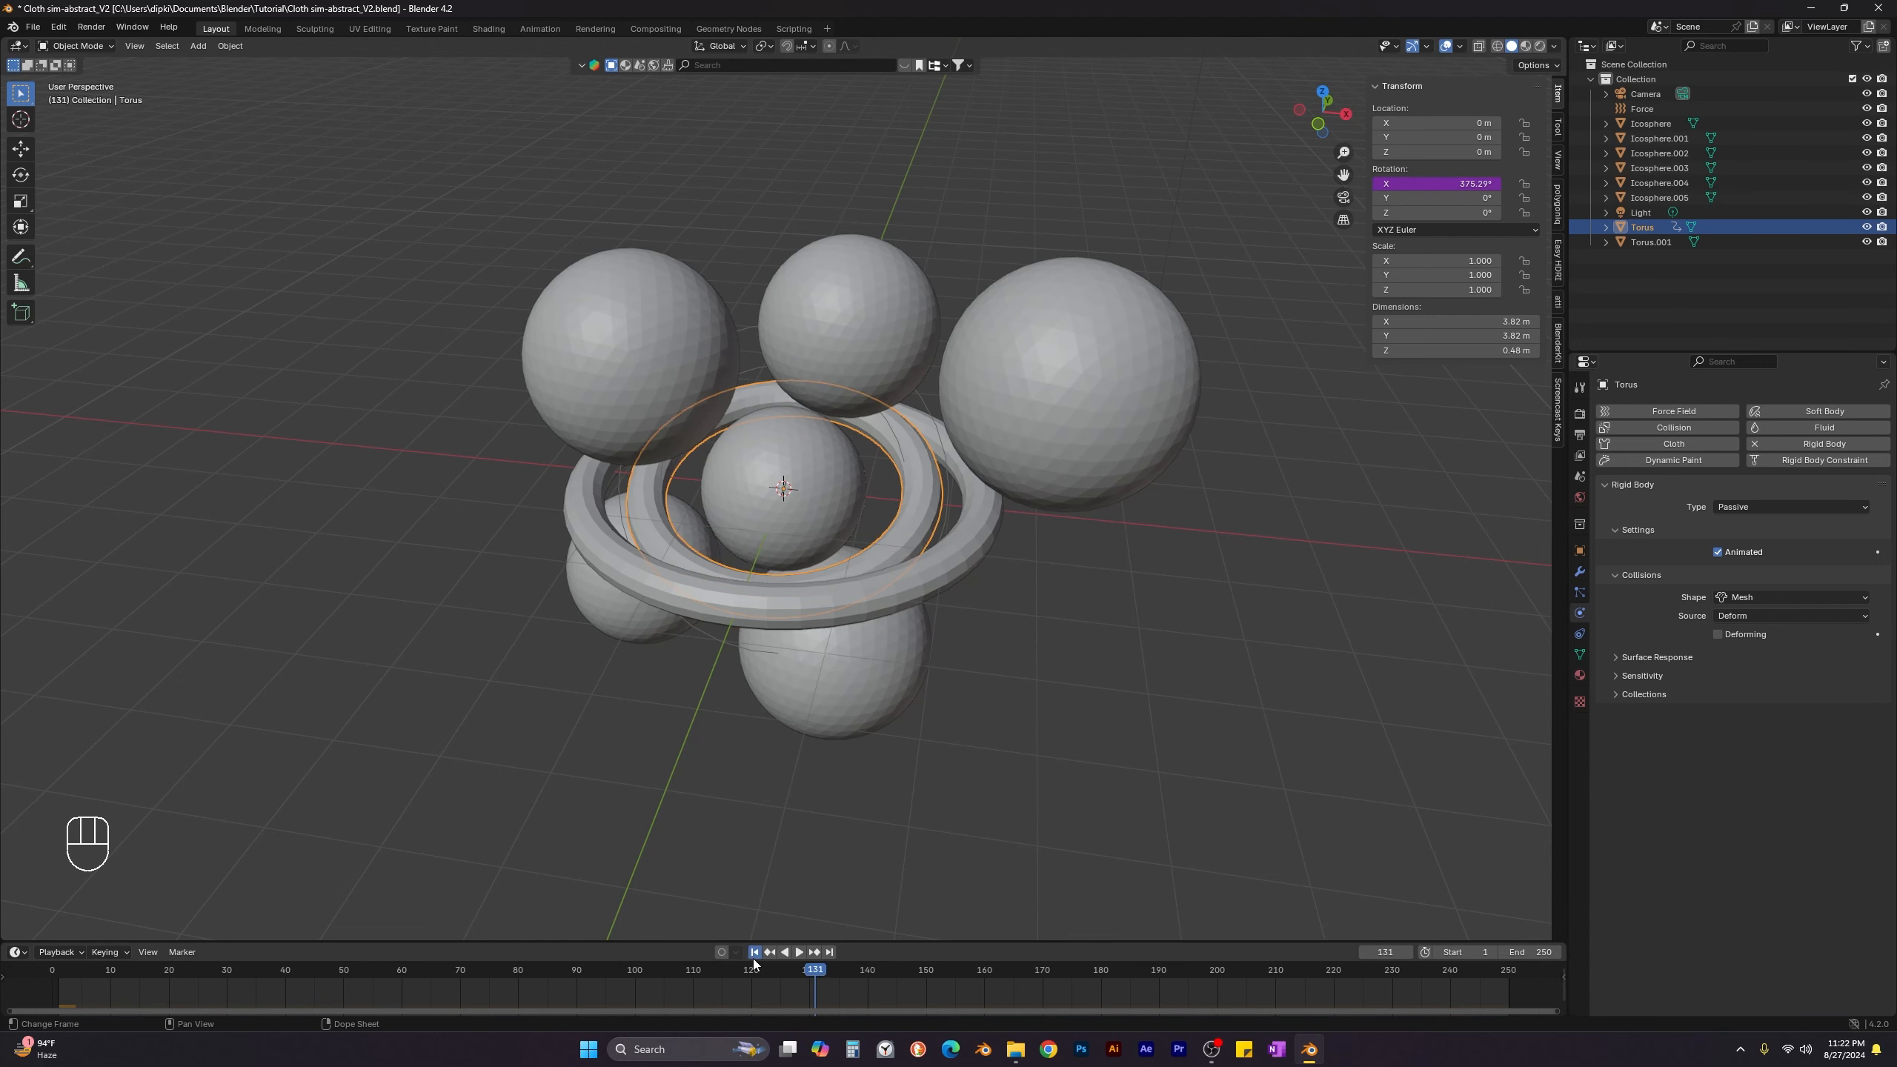
pyautogui.click(754, 955)
# Drive the outer torus's Y rotation with #frame/15, preview the motion, and return to the first frame.
pyautogui.click(895, 602)
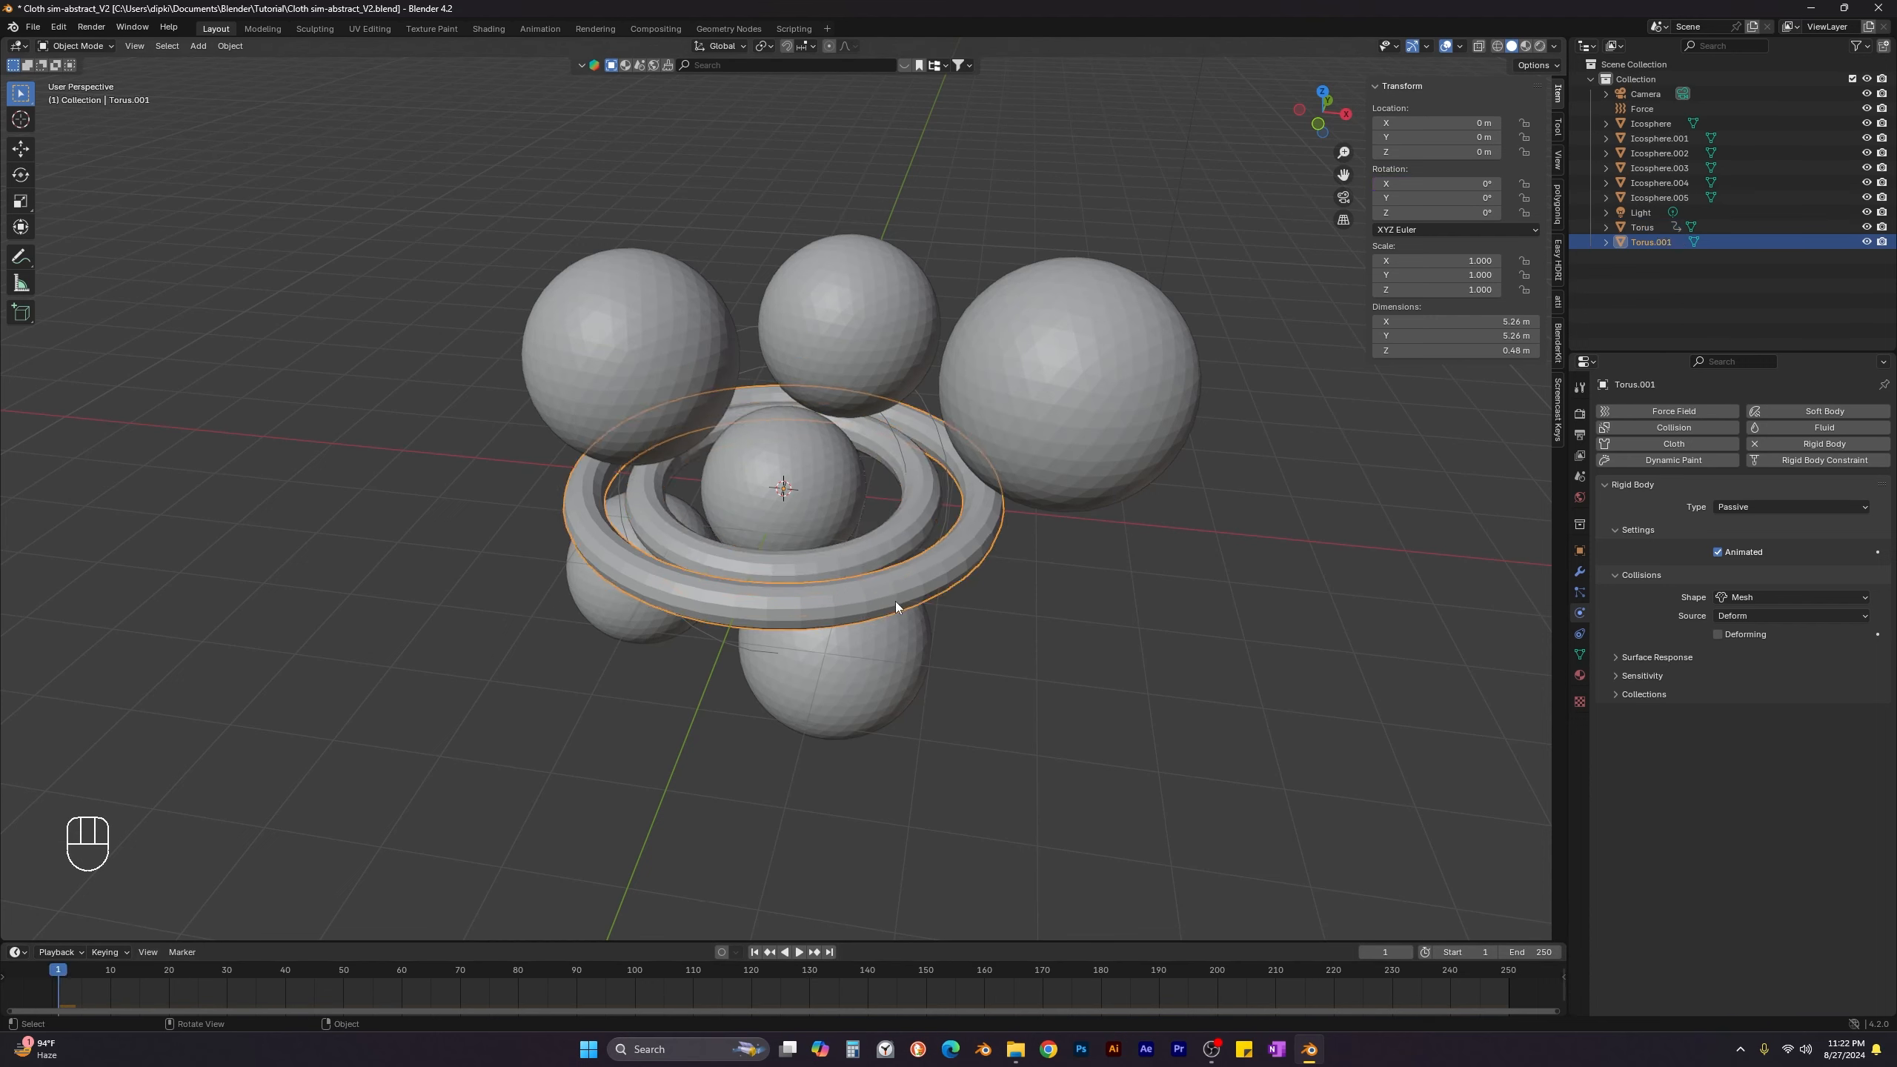
pyautogui.click(1457, 198)
pyautogui.write('#frame/')
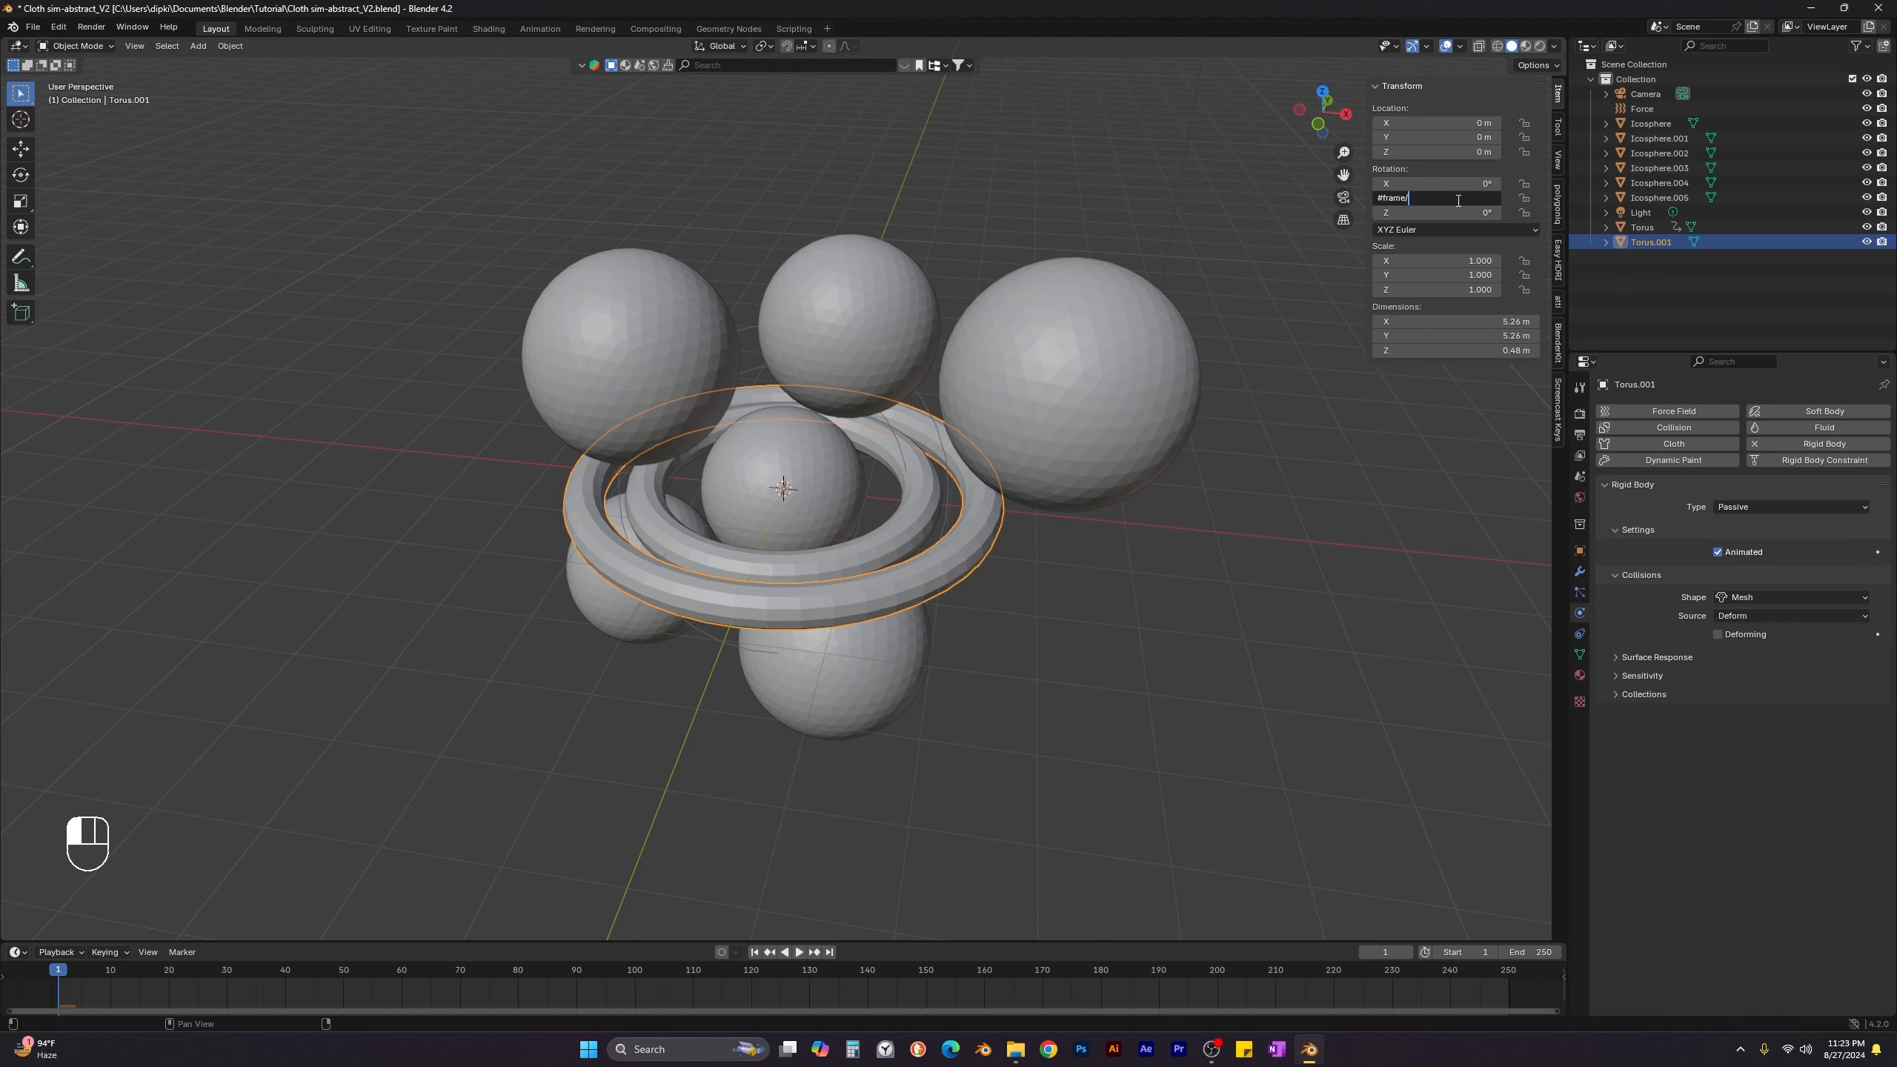
pyautogui.write('15')
pyautogui.press('Return')
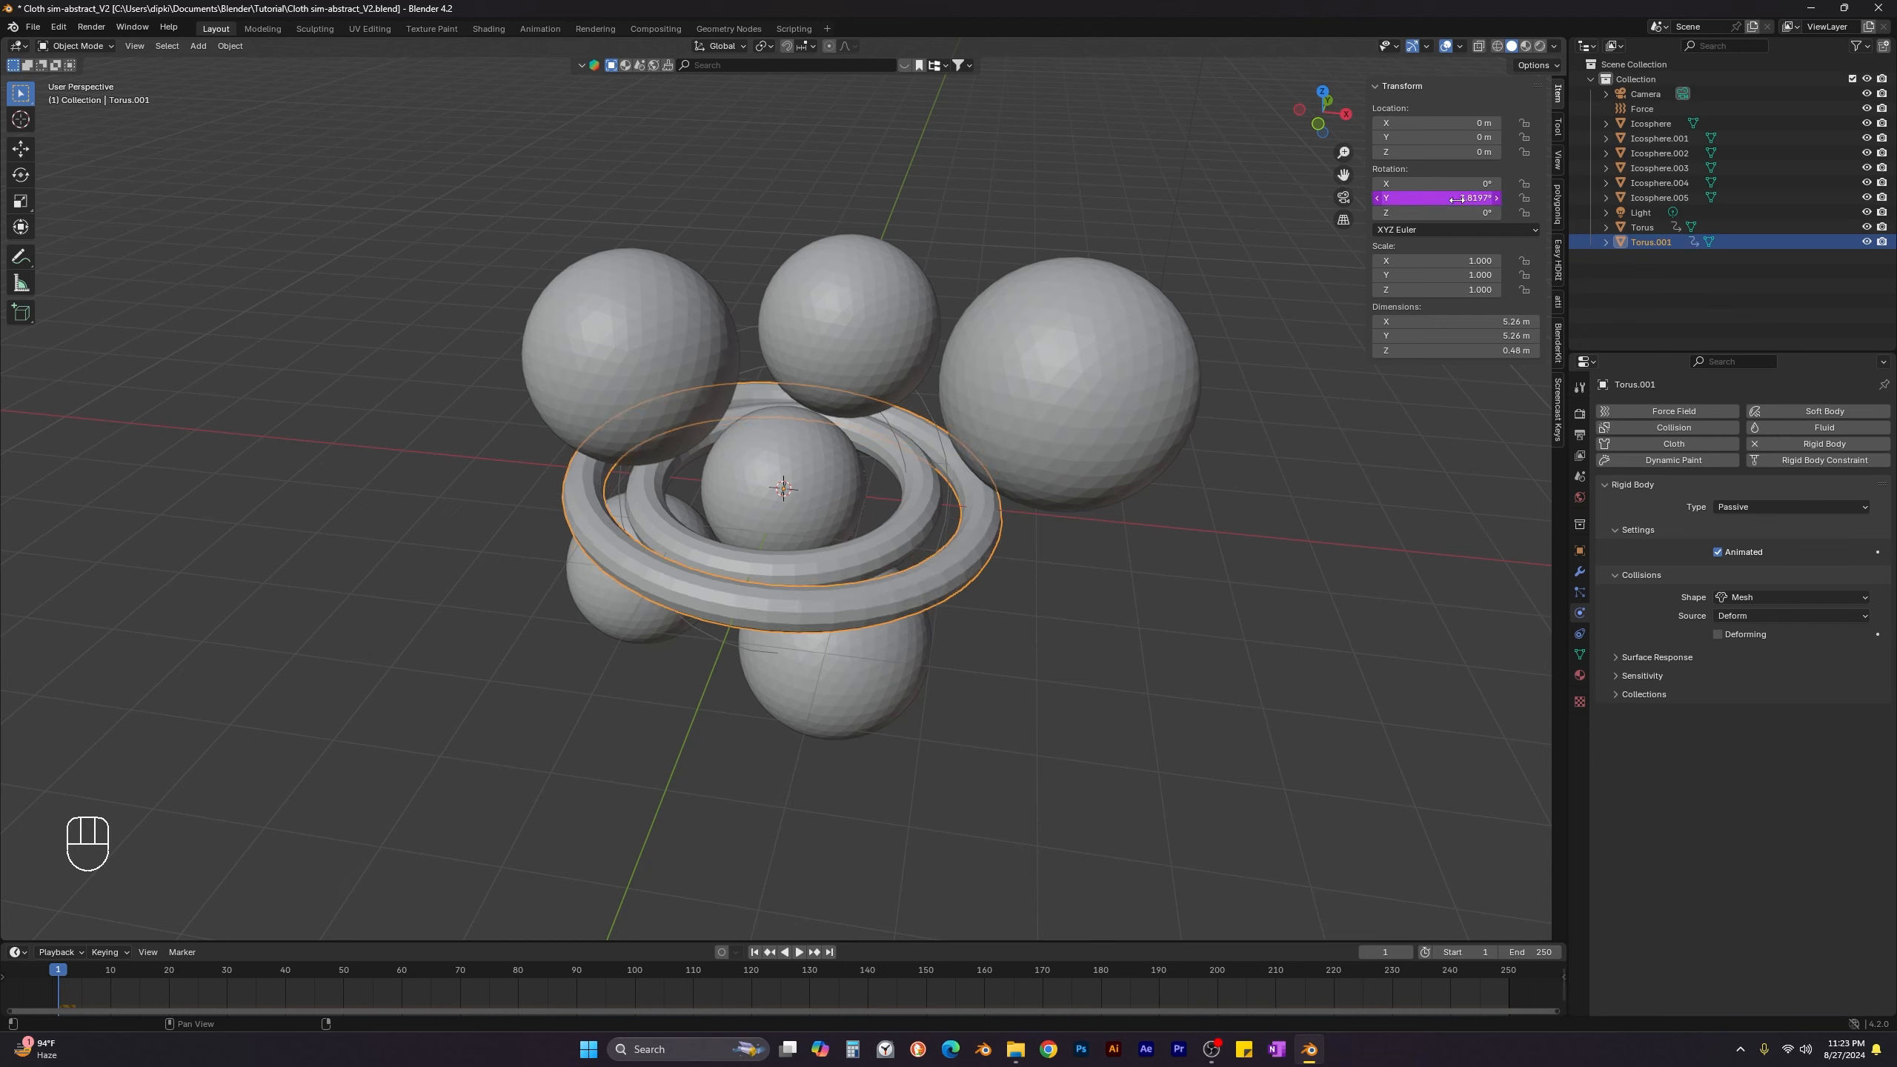
pyautogui.press('space')
pyautogui.press('space')
pyautogui.moveTo(63, 975); pyautogui.dragTo(599, 975)
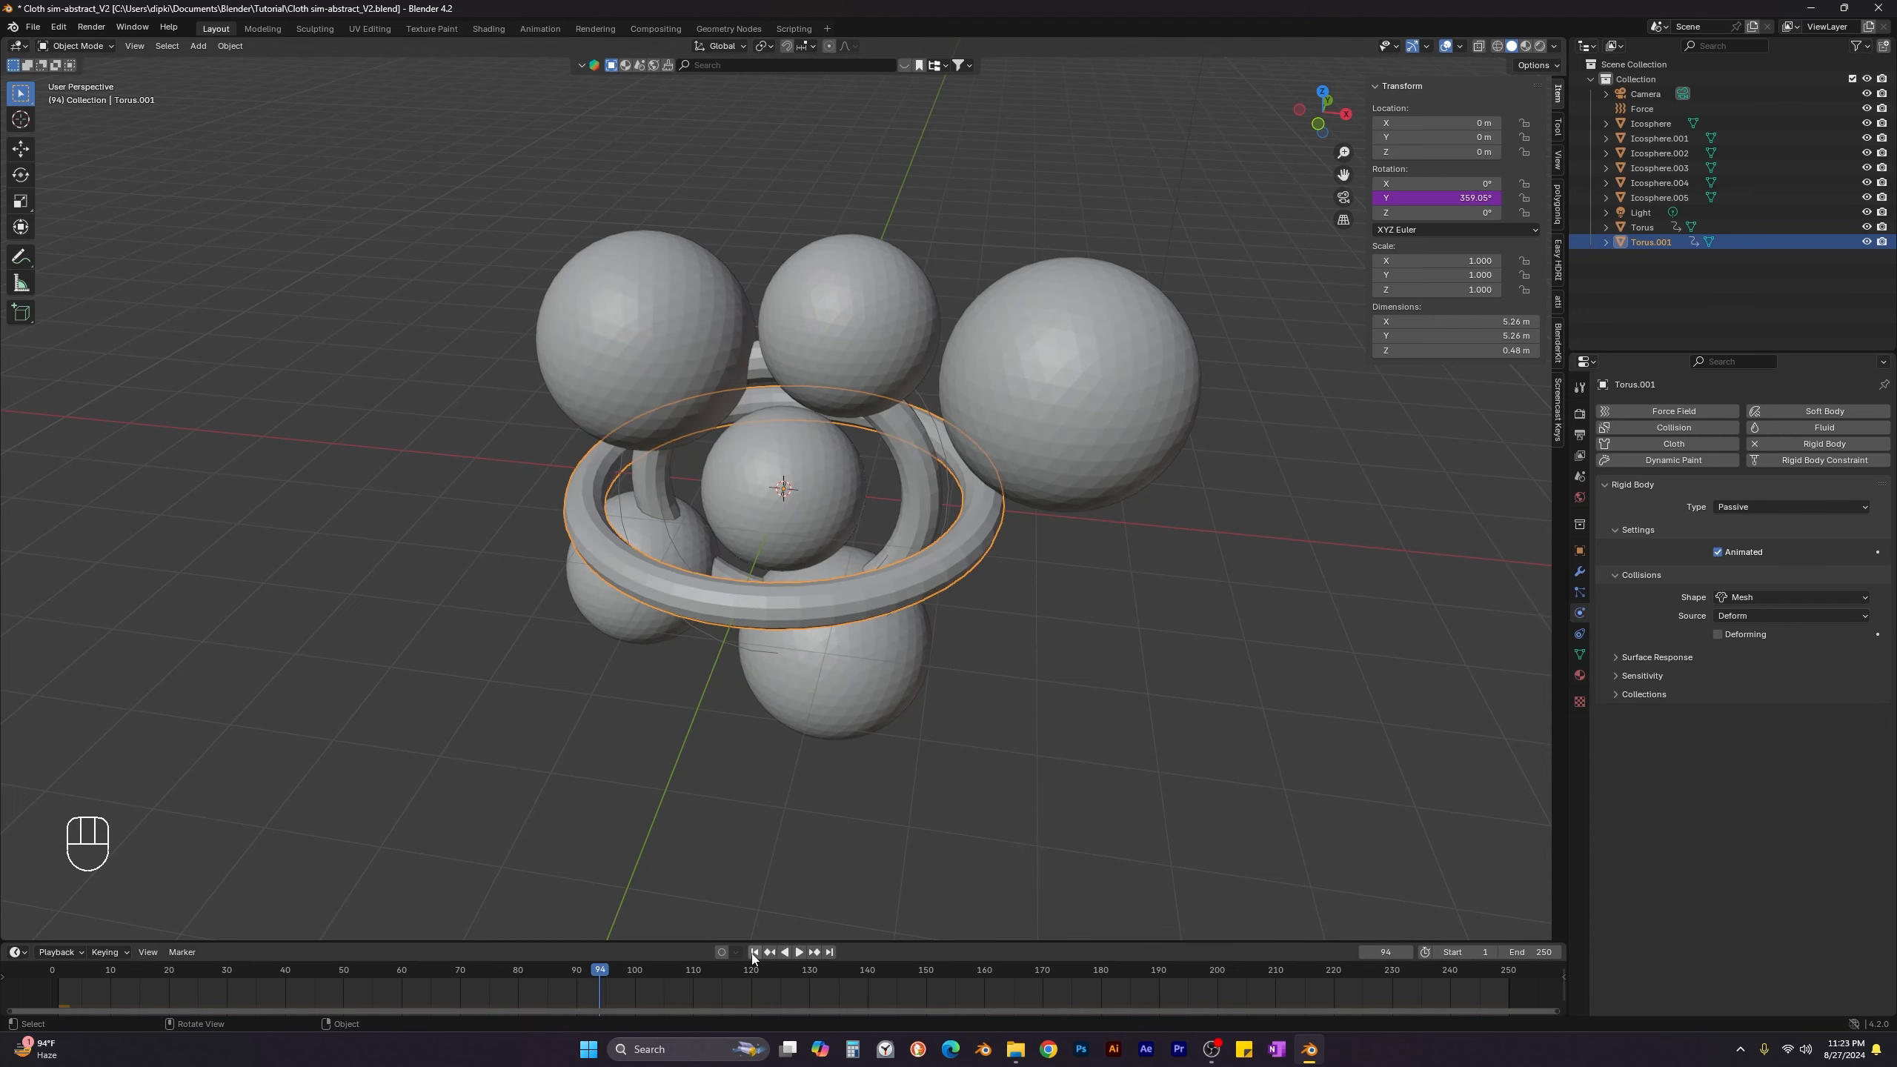
pyautogui.click(754, 953)
# Bake the Rigid Body World cache for frames 1 to 250, play the result, and return to the first frame.
pyautogui.moveTo(742, 797); pyautogui.dragTo(746, 777, button='middle')
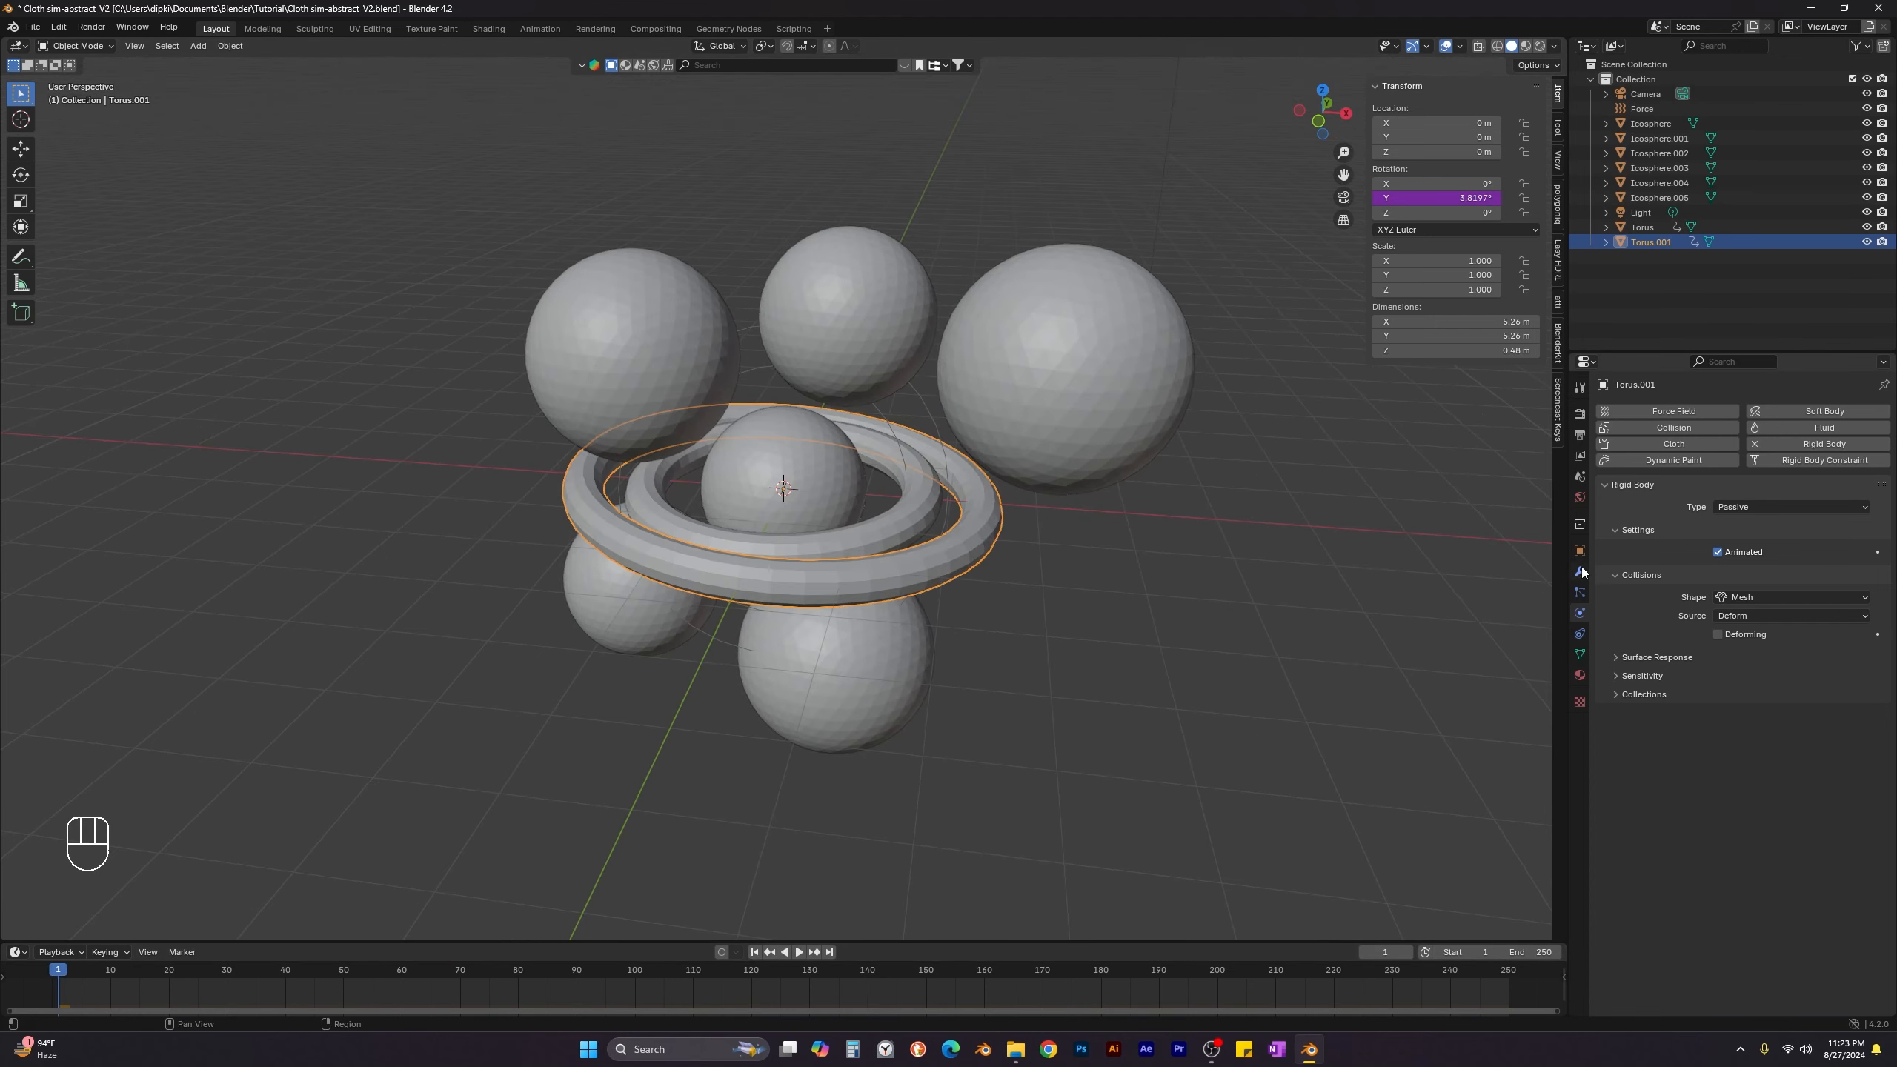
pyautogui.click(1580, 476)
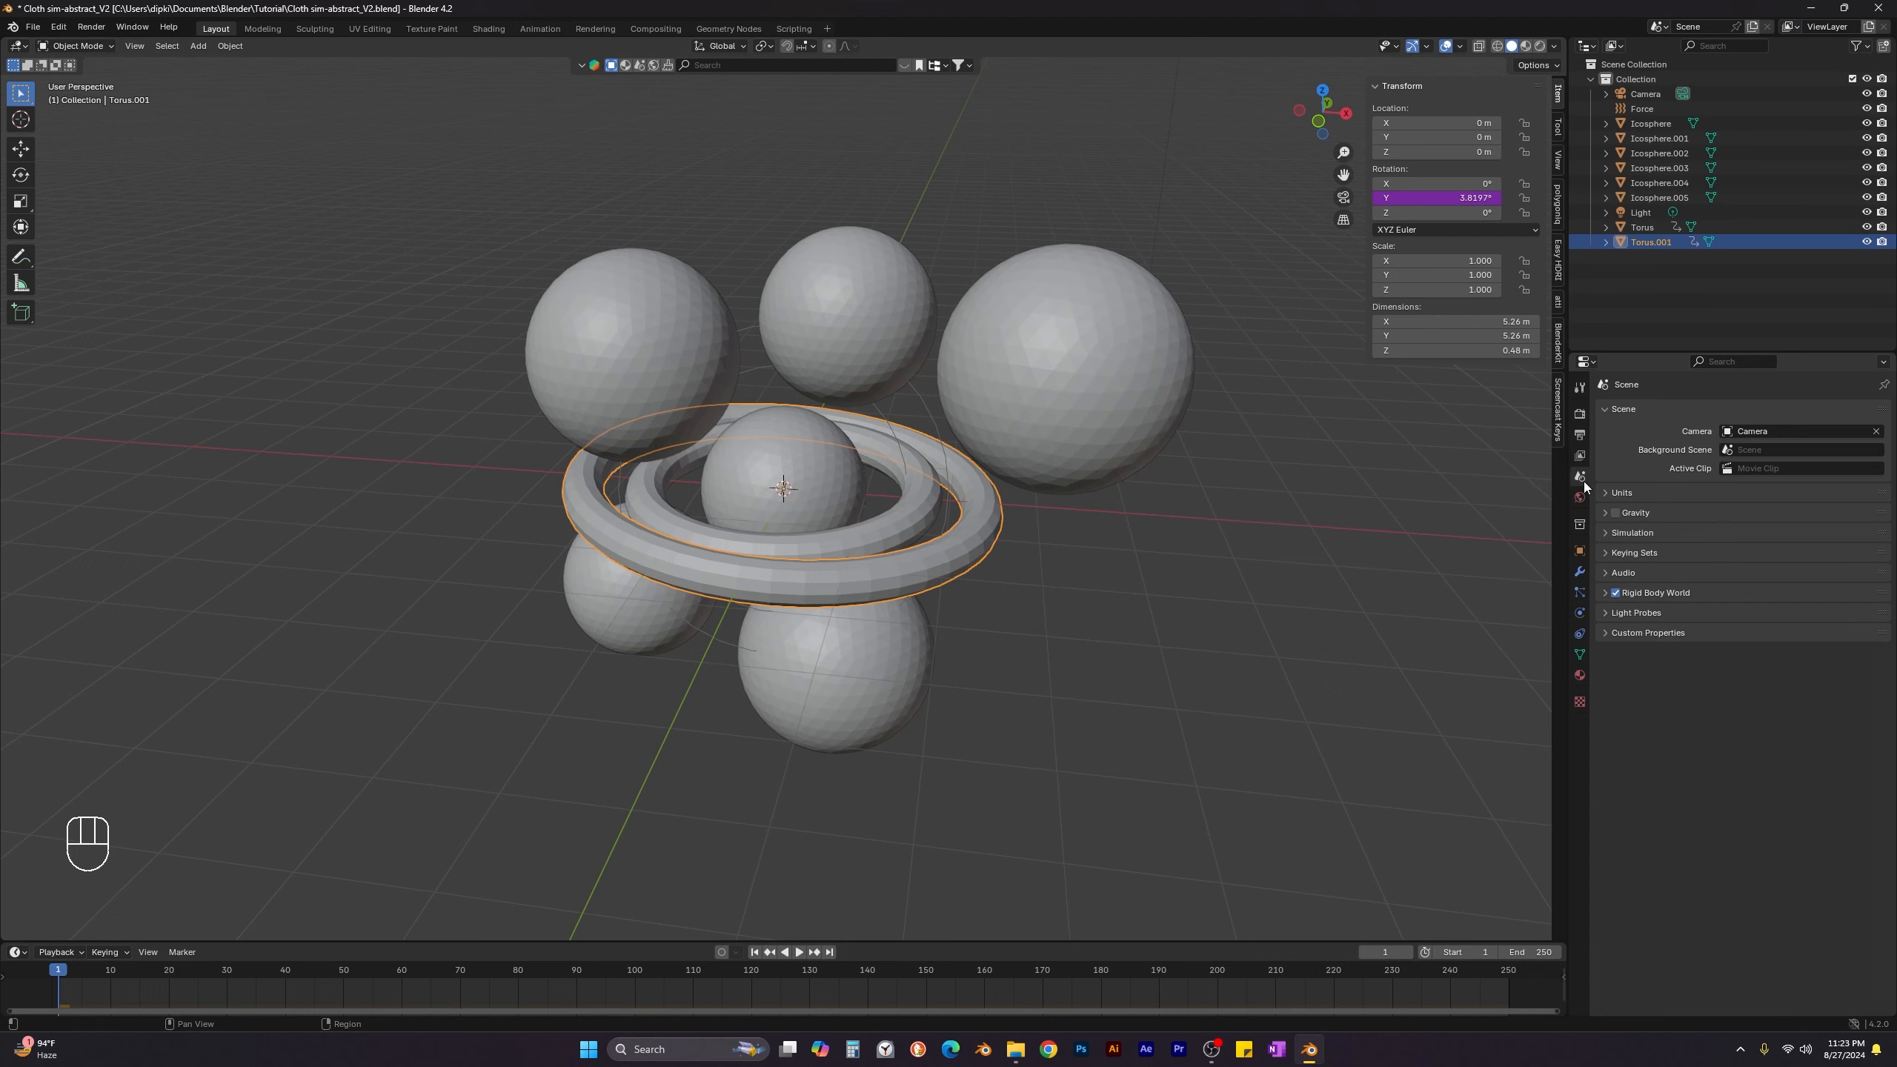
pyautogui.click(1606, 593)
pyautogui.click(1615, 767)
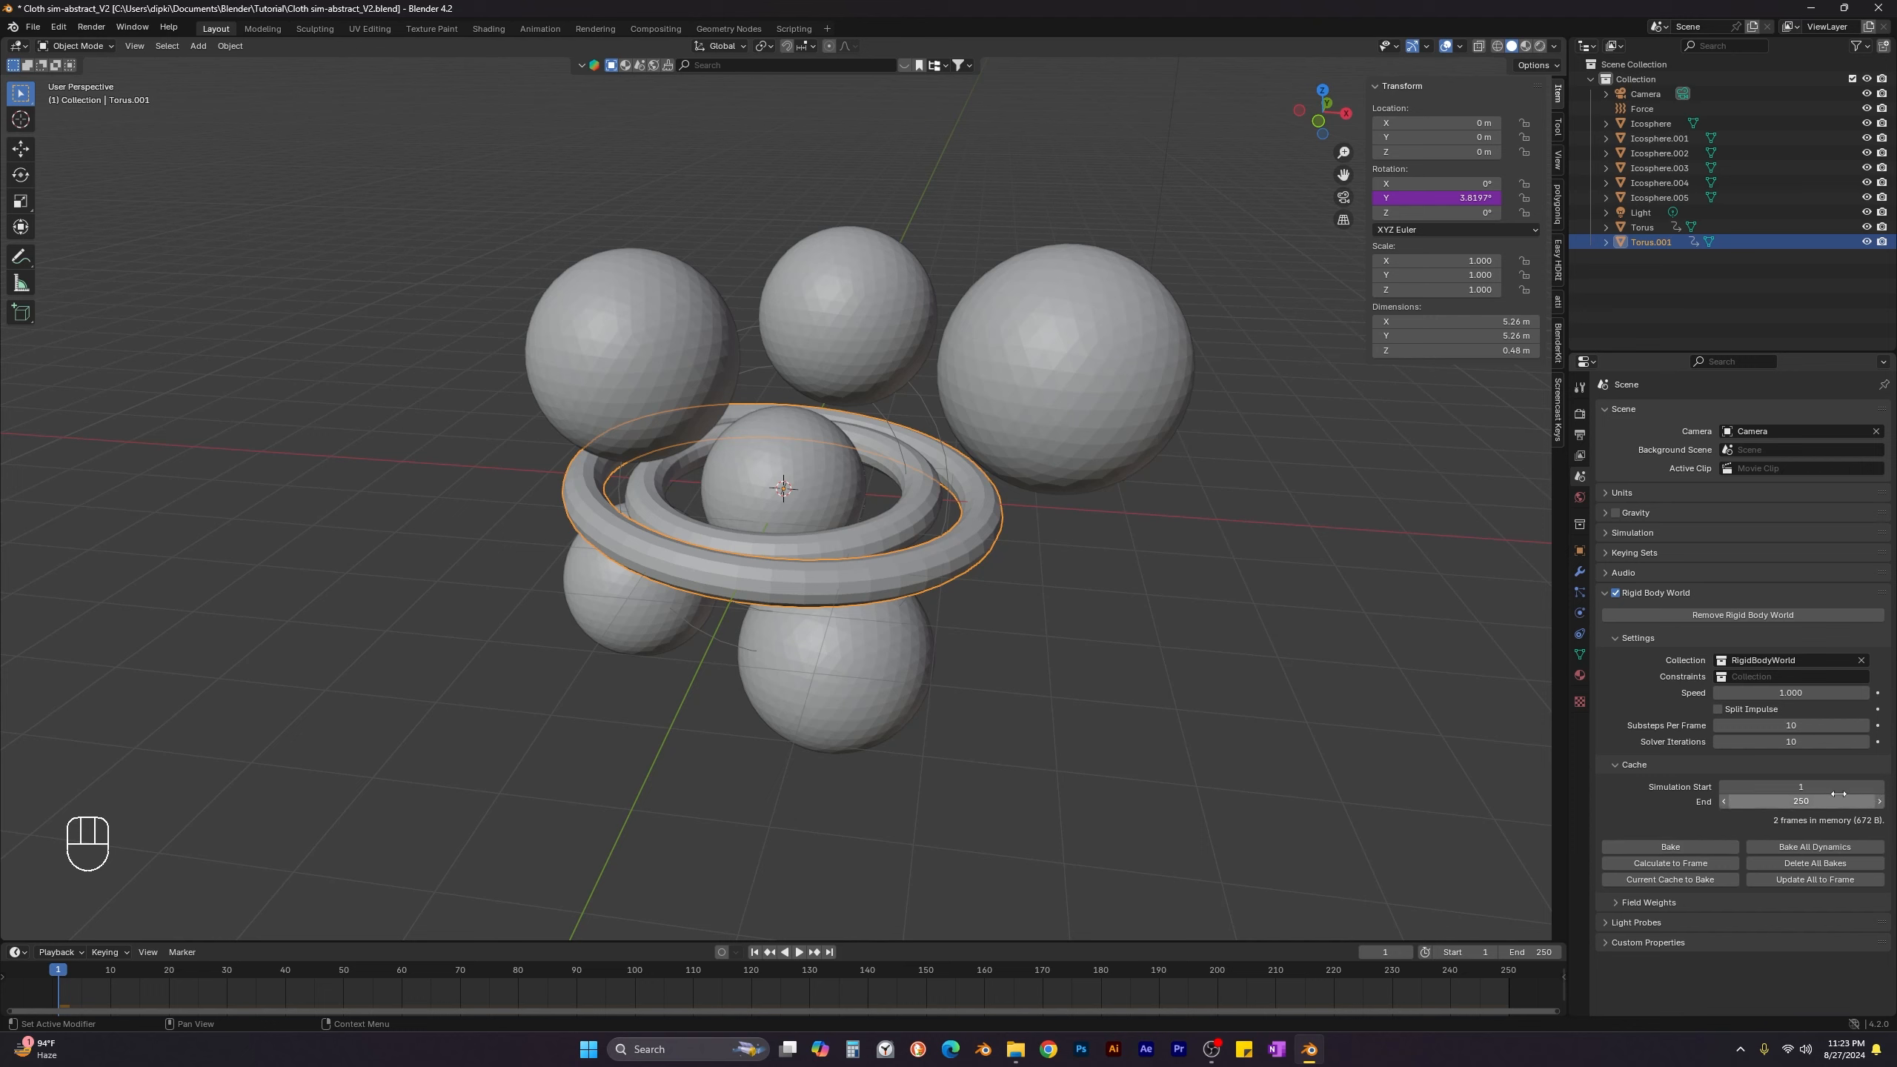
pyautogui.click(1669, 846)
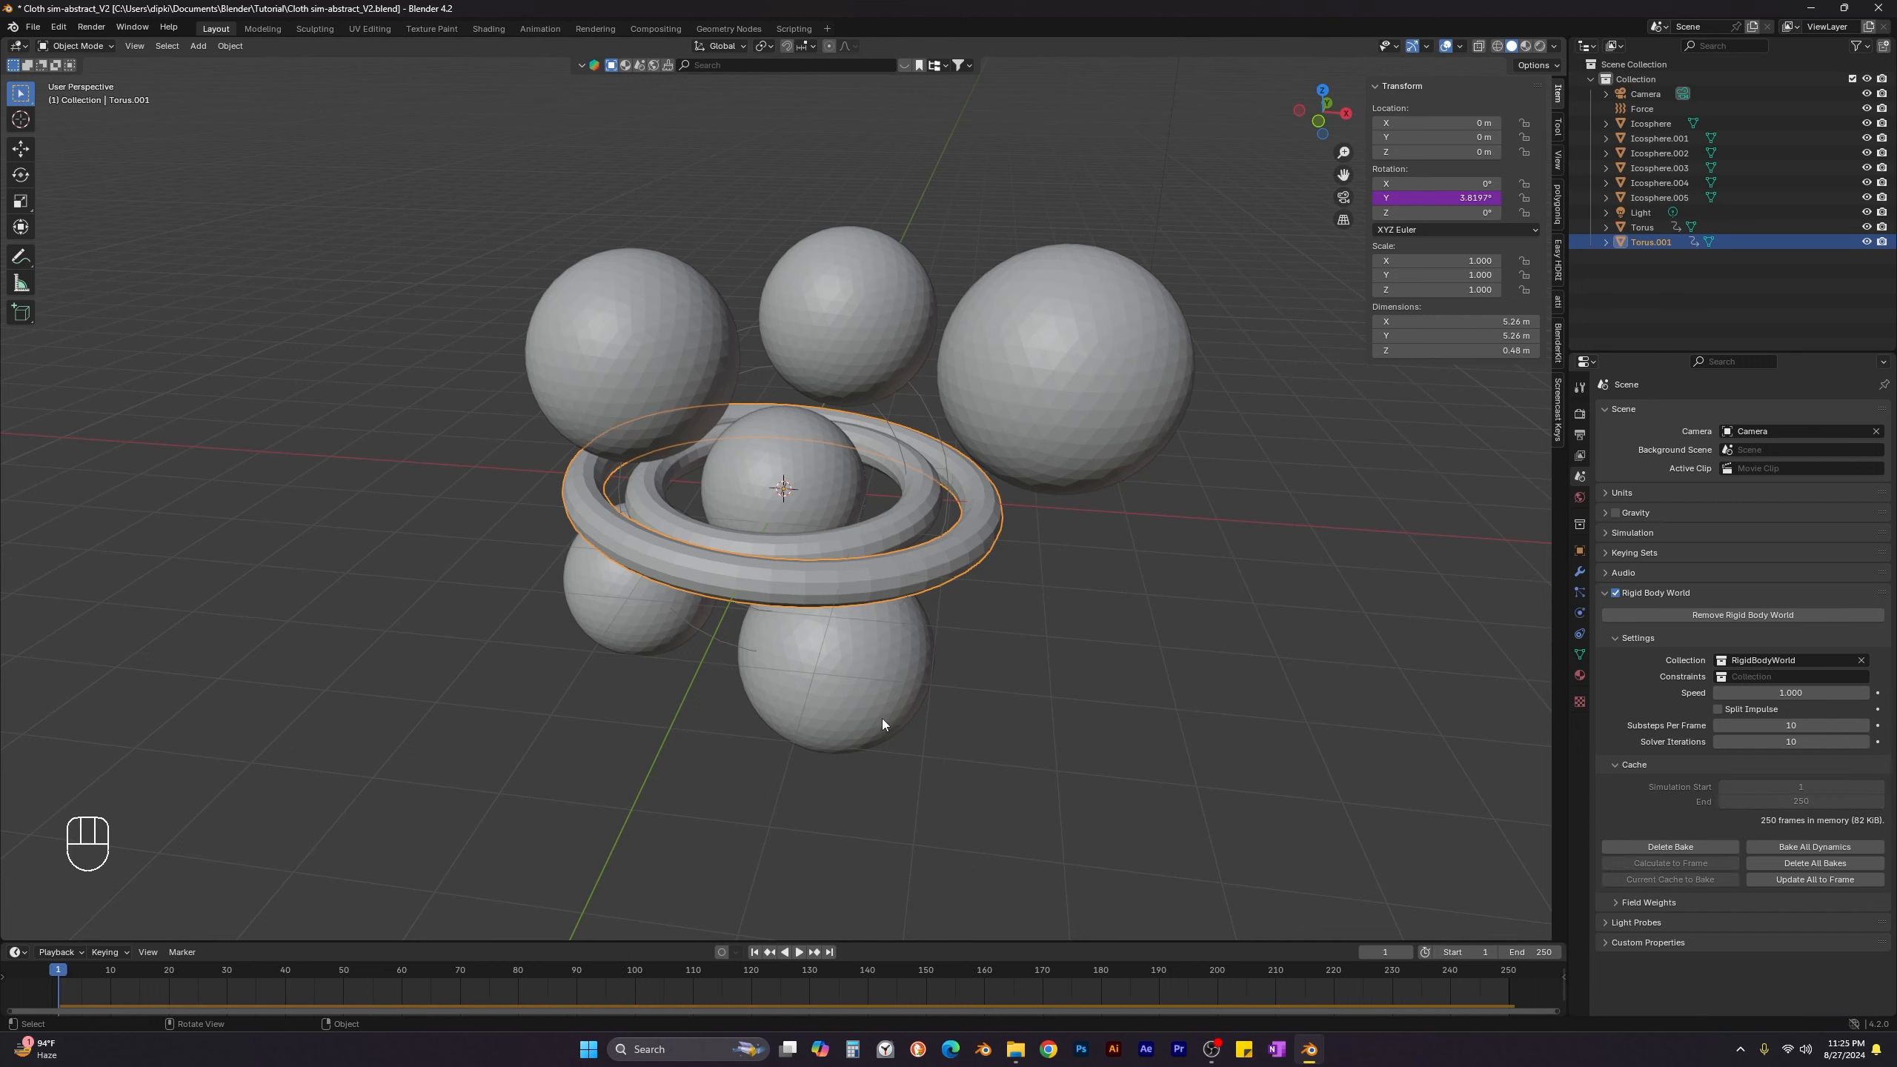
pyautogui.click(797, 952)
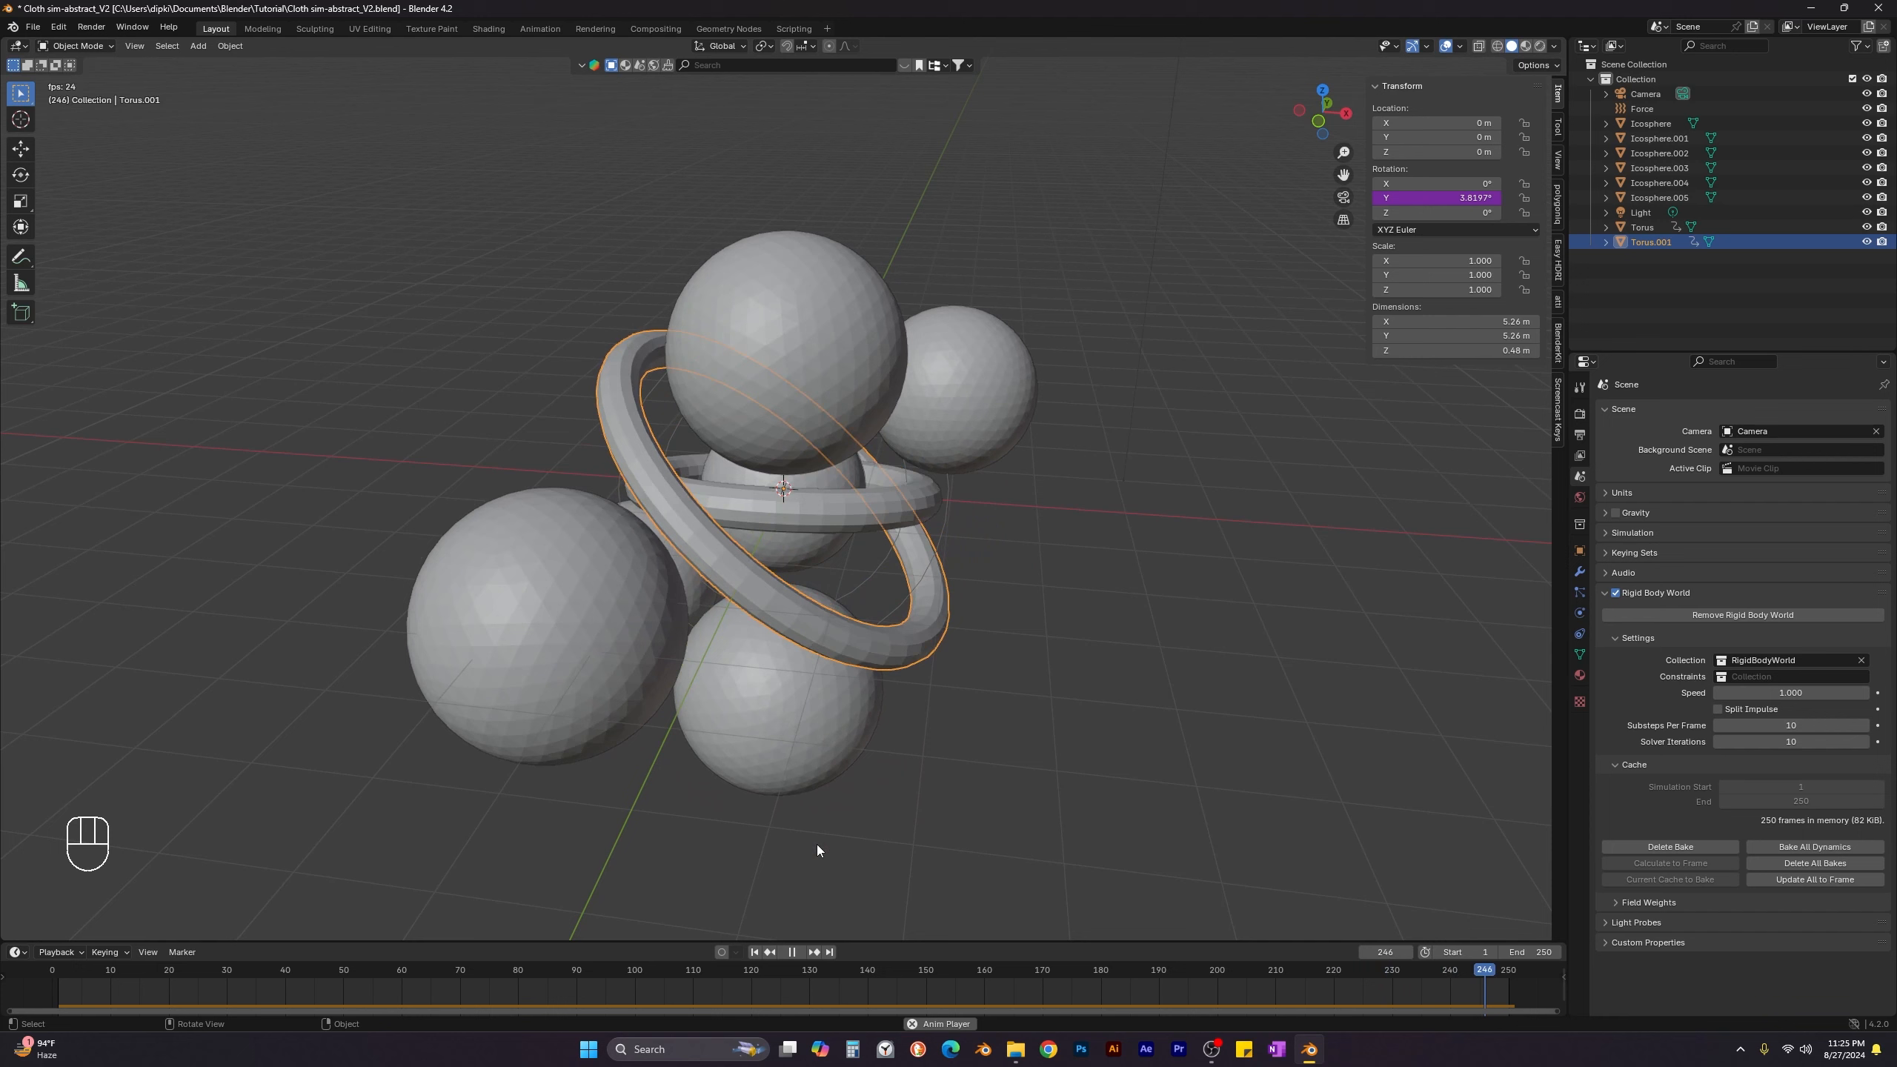
pyautogui.click(792, 952)
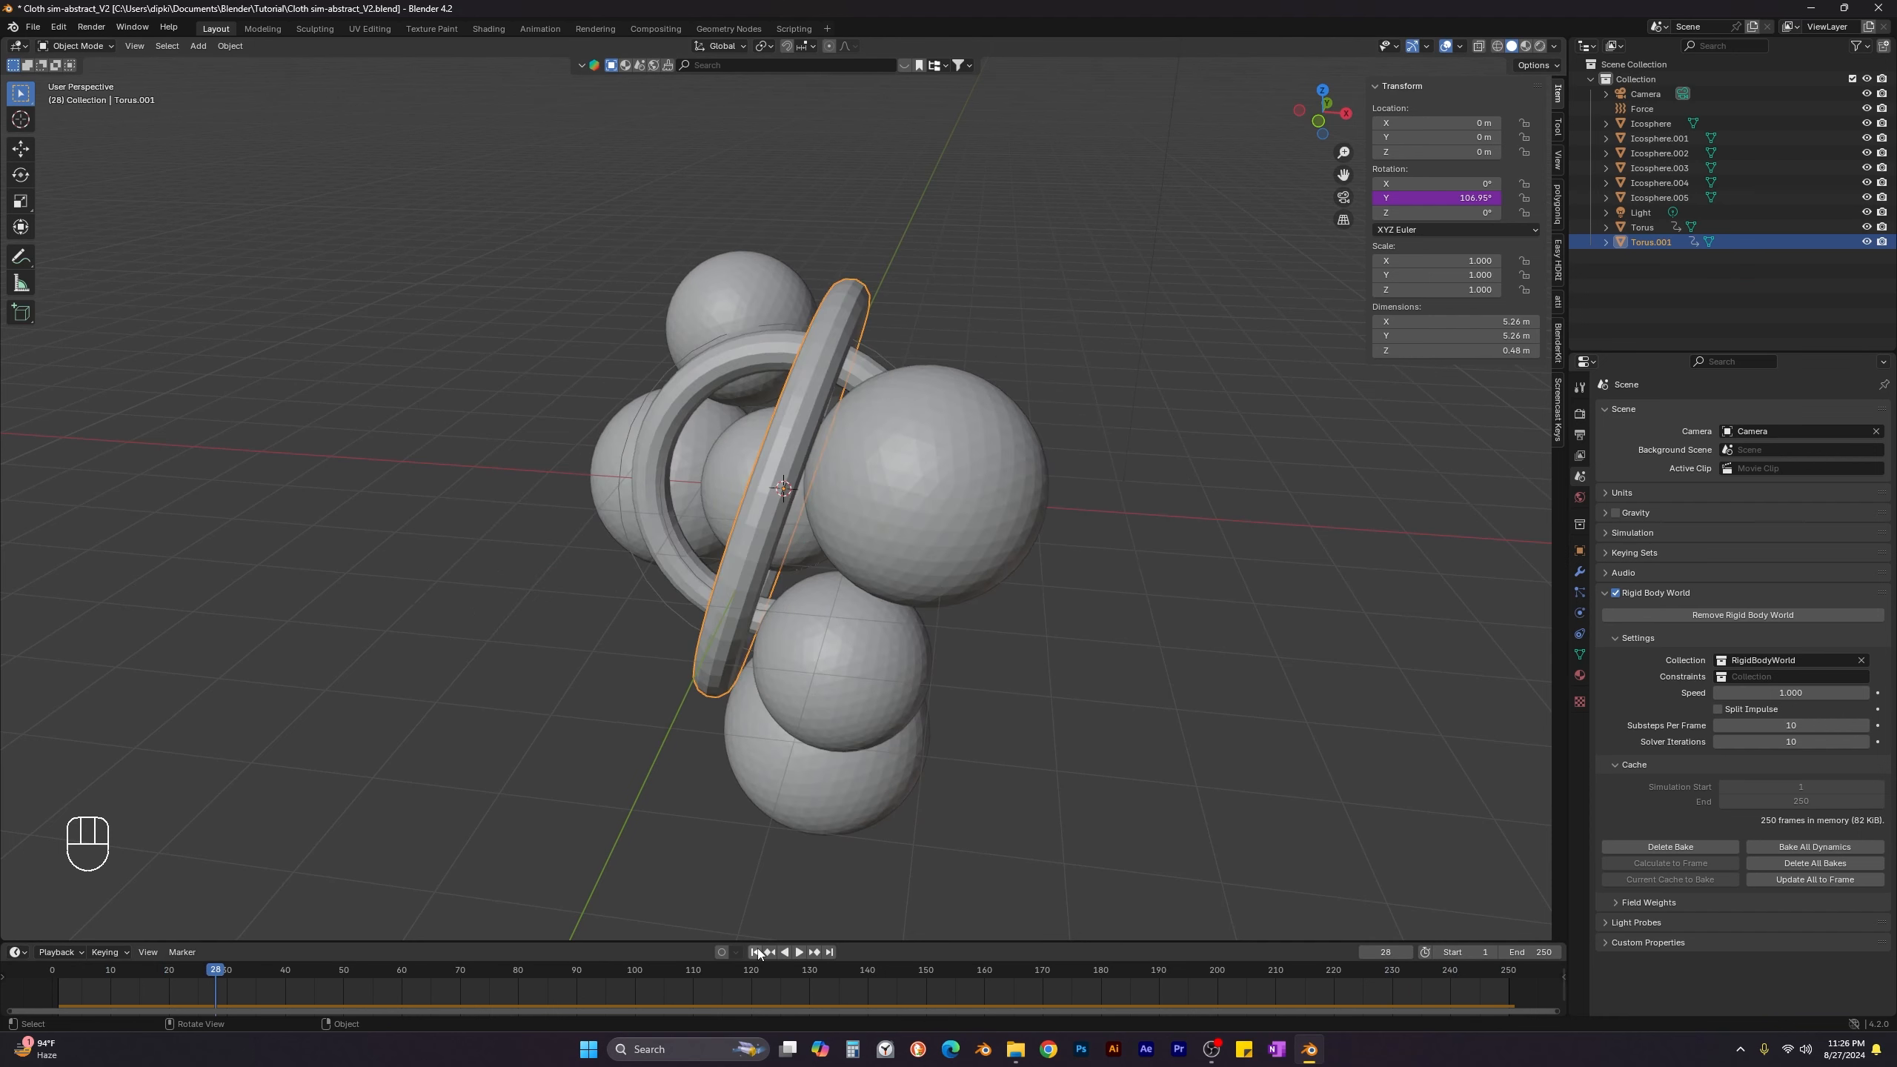
pyautogui.click(754, 953)
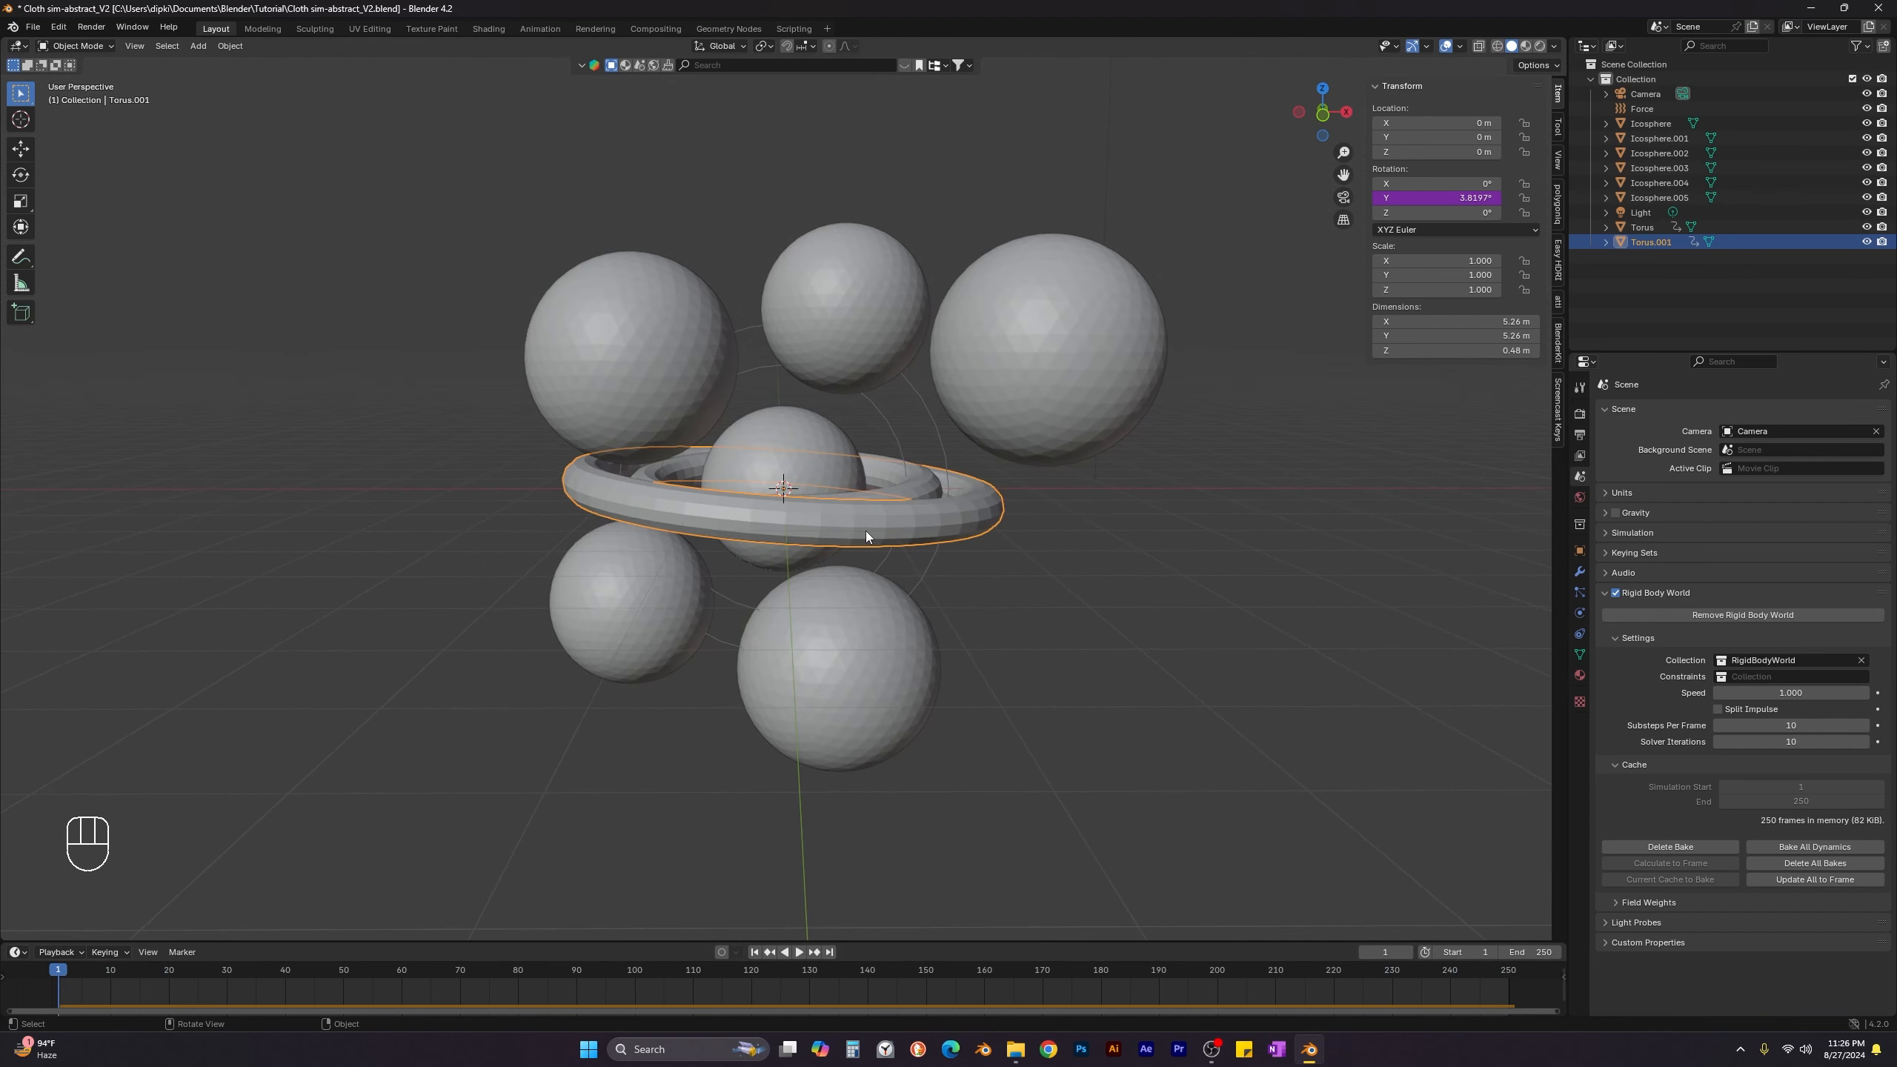
# Hide both tori in the viewport and in renders, play the baked sphere motion, and return to the first frame.
pyautogui.click(1866, 227)
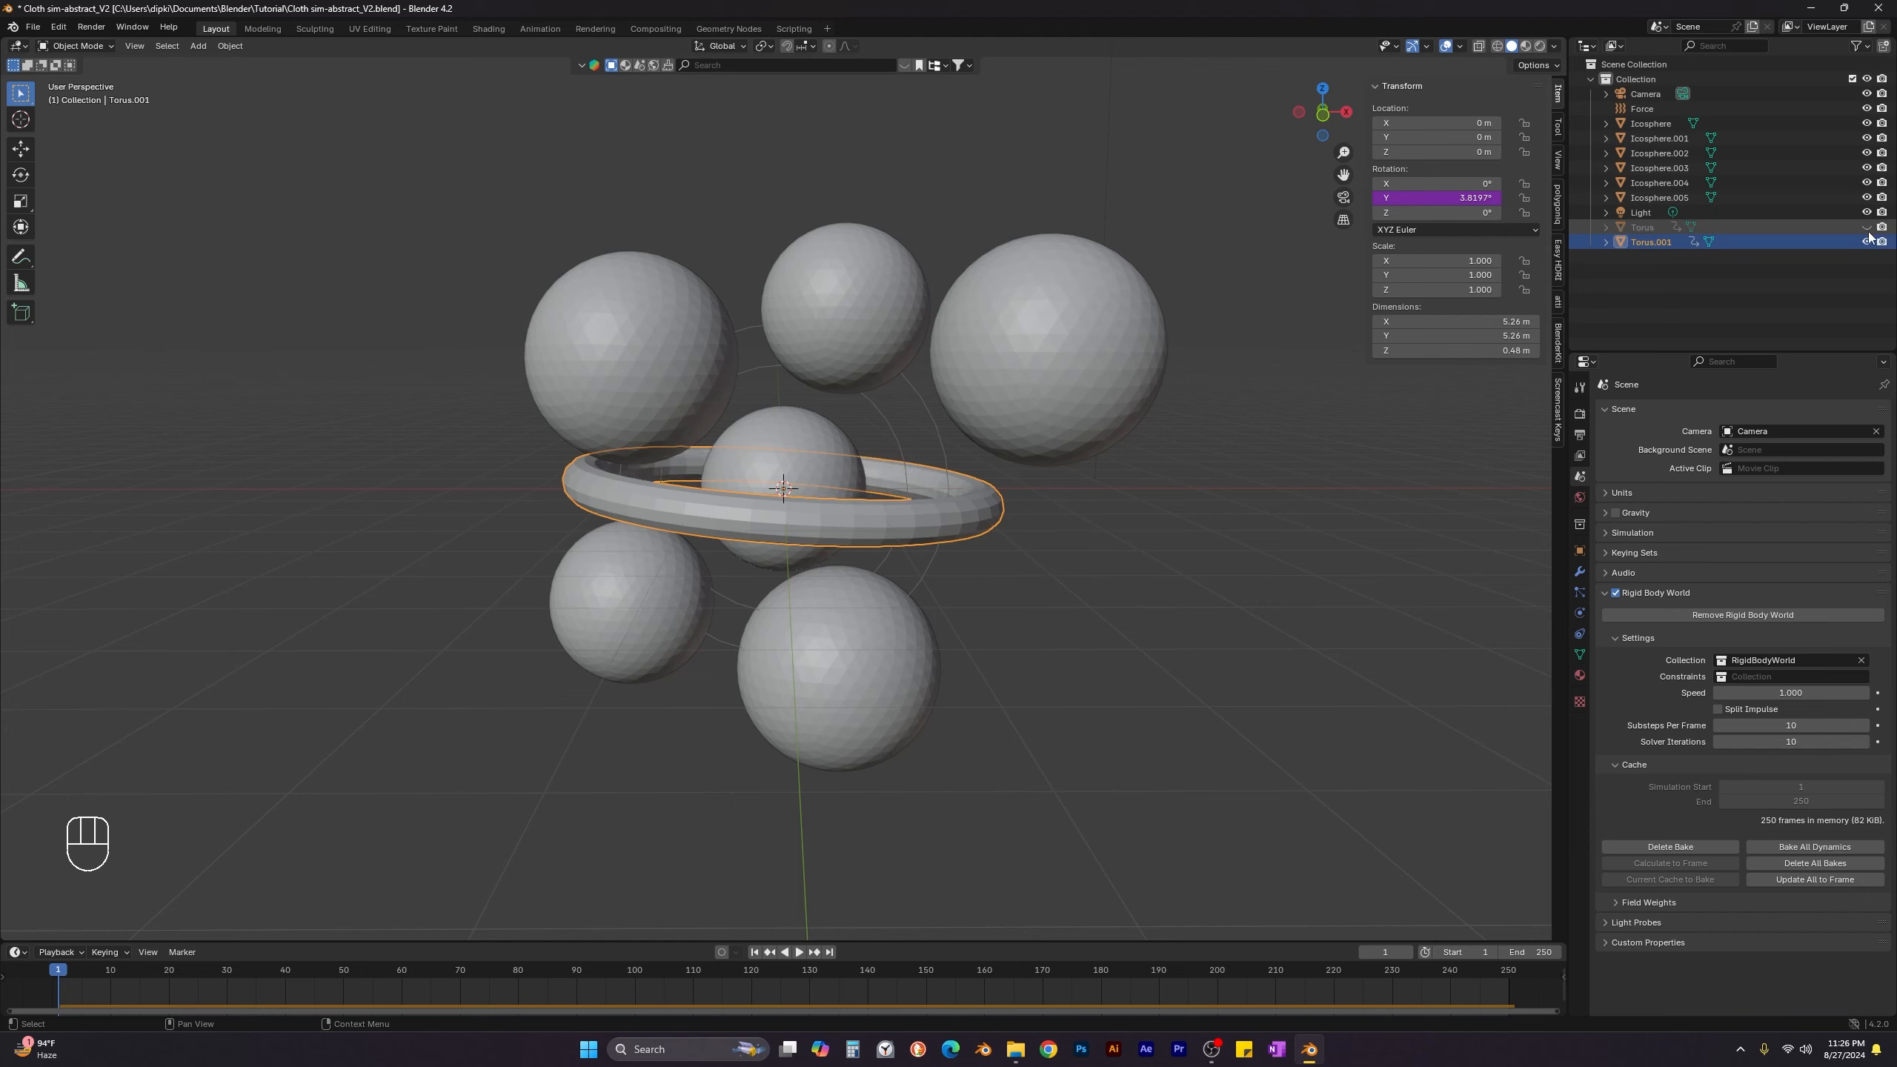
pyautogui.click(1866, 241)
pyautogui.click(1882, 227)
pyautogui.click(1882, 241)
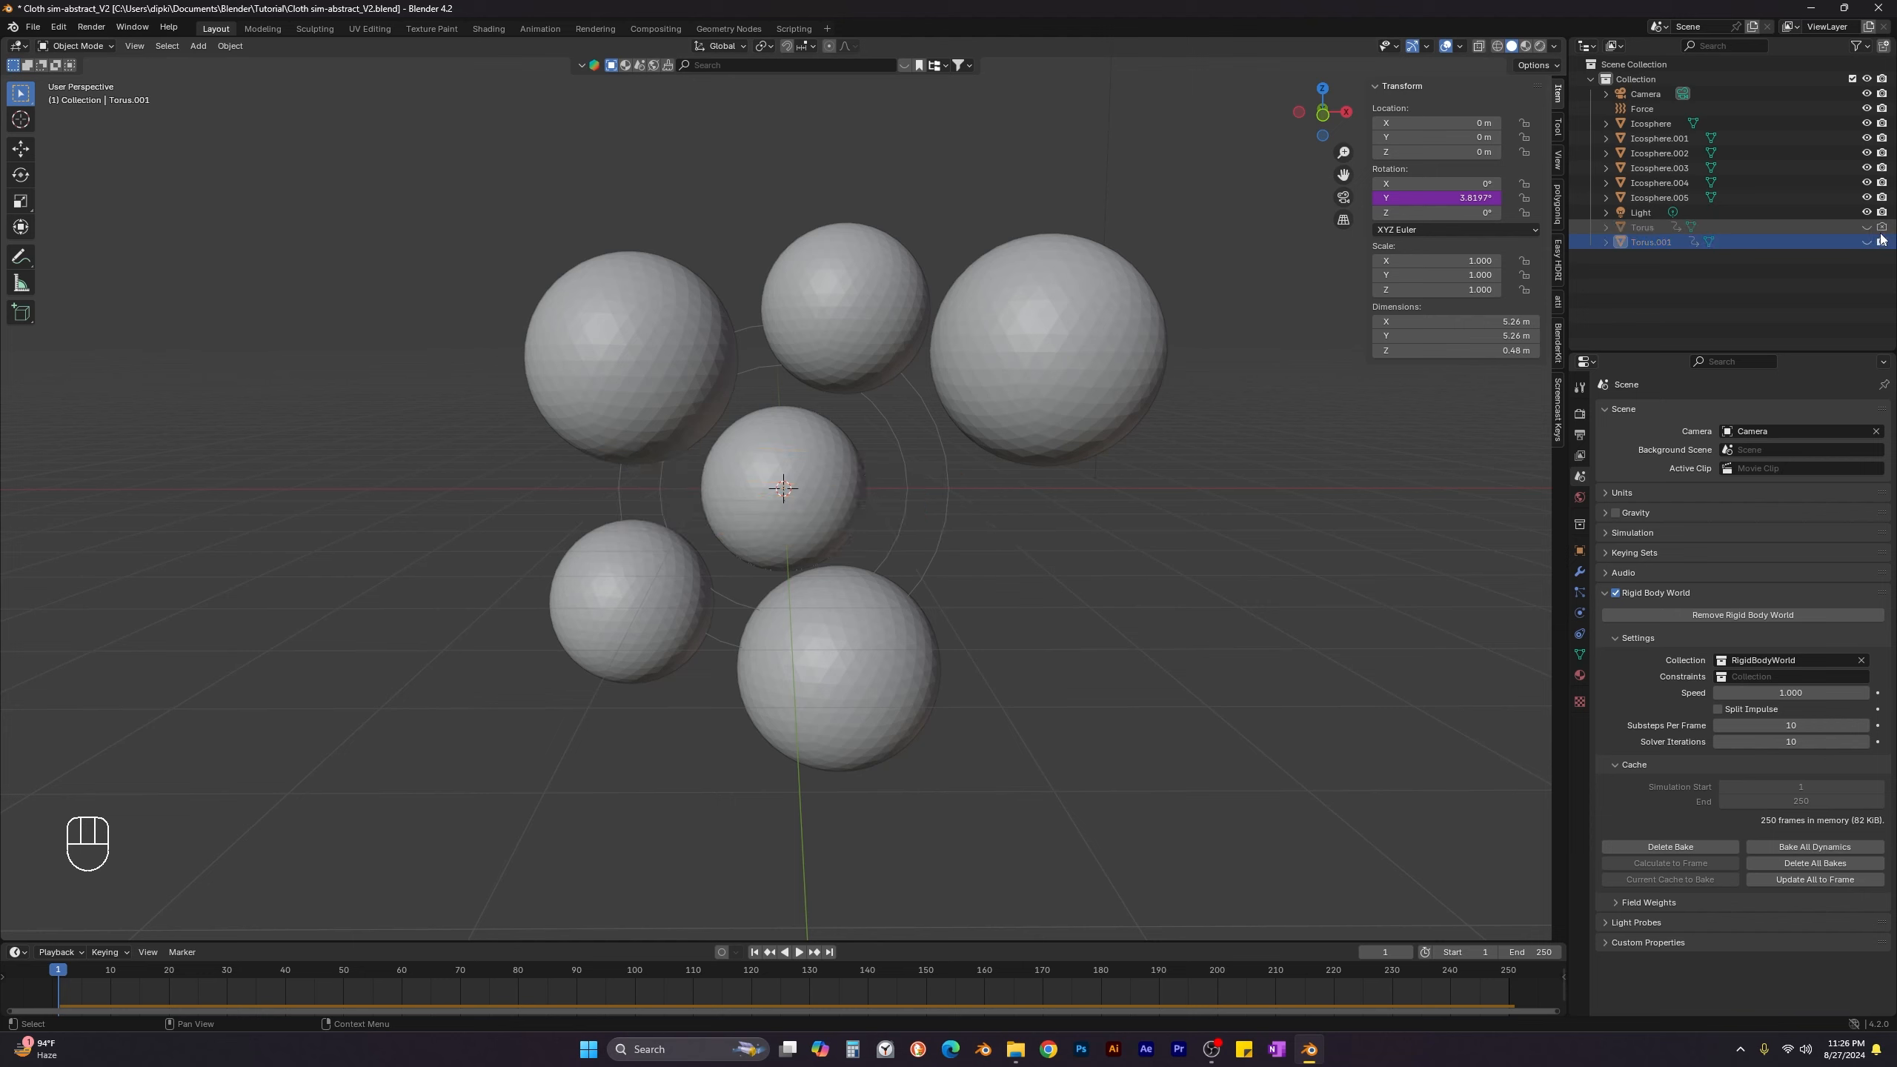
pyautogui.click(797, 952)
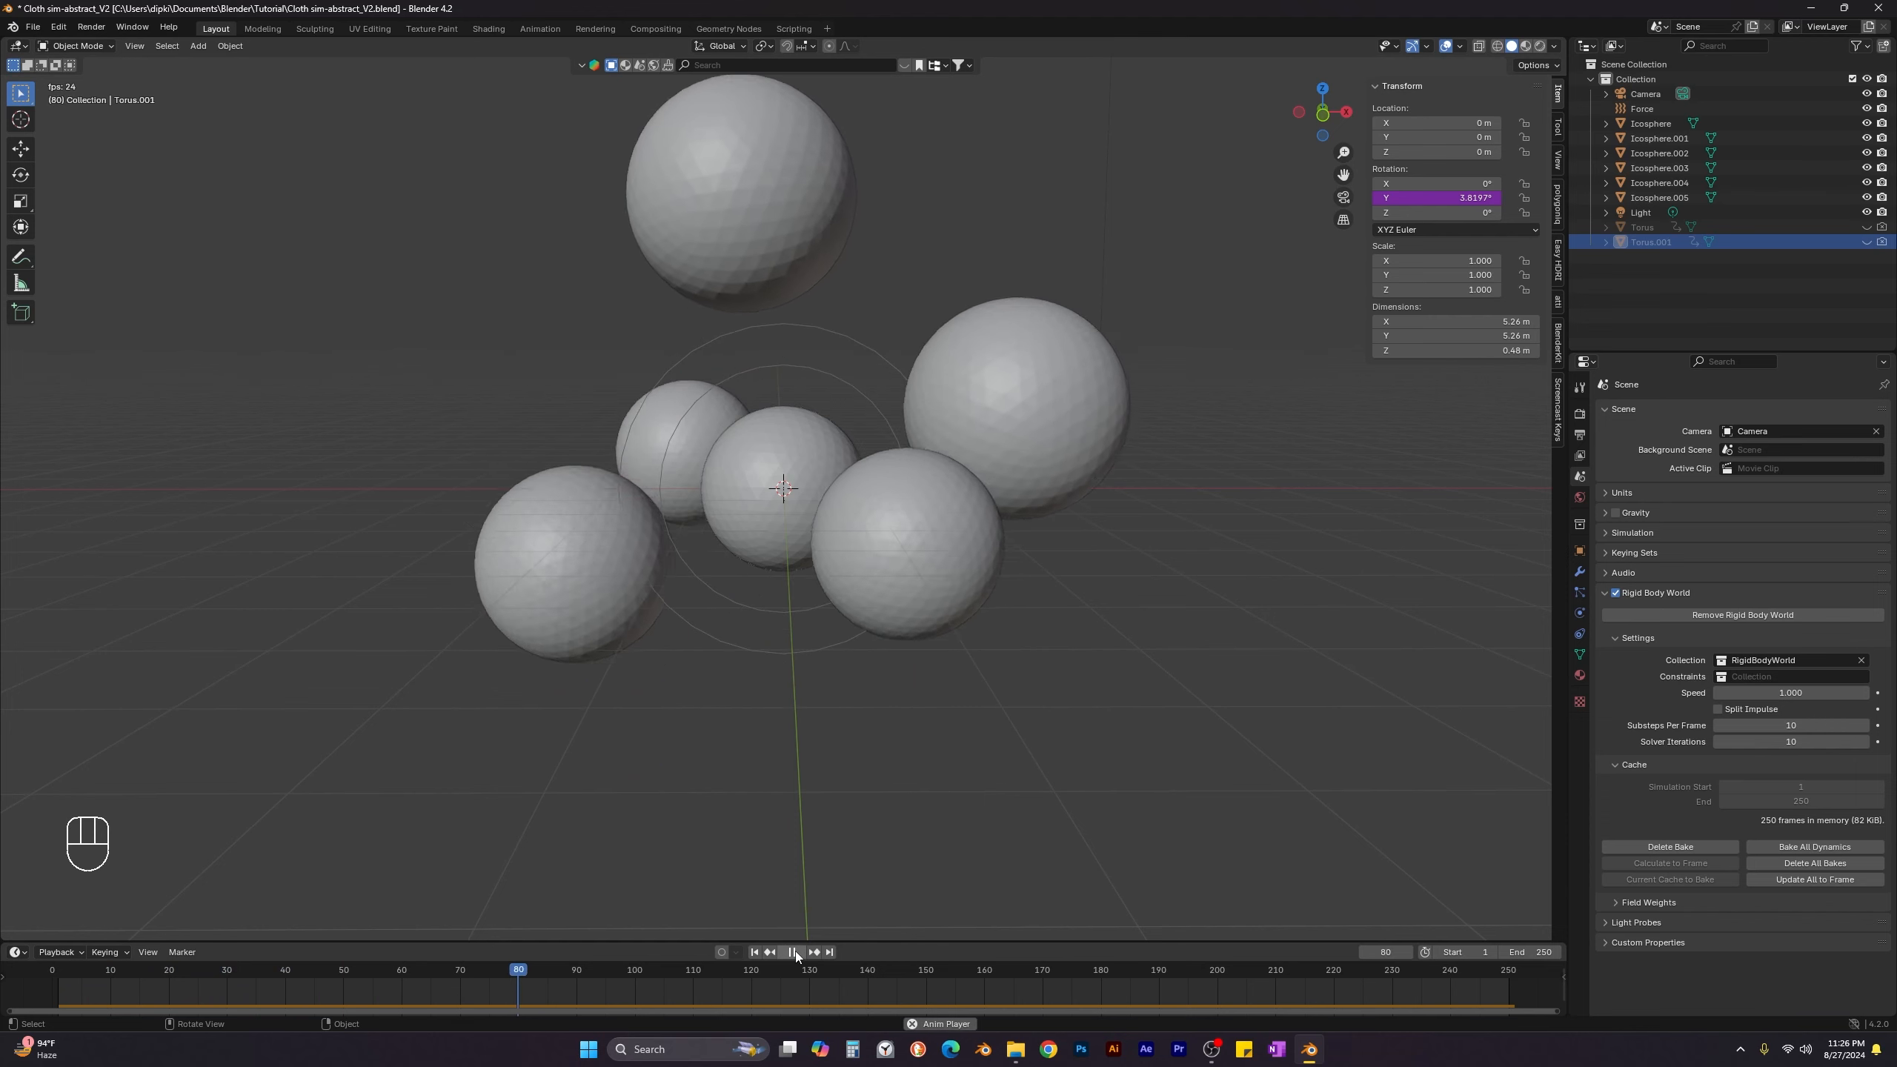
pyautogui.click(792, 952)
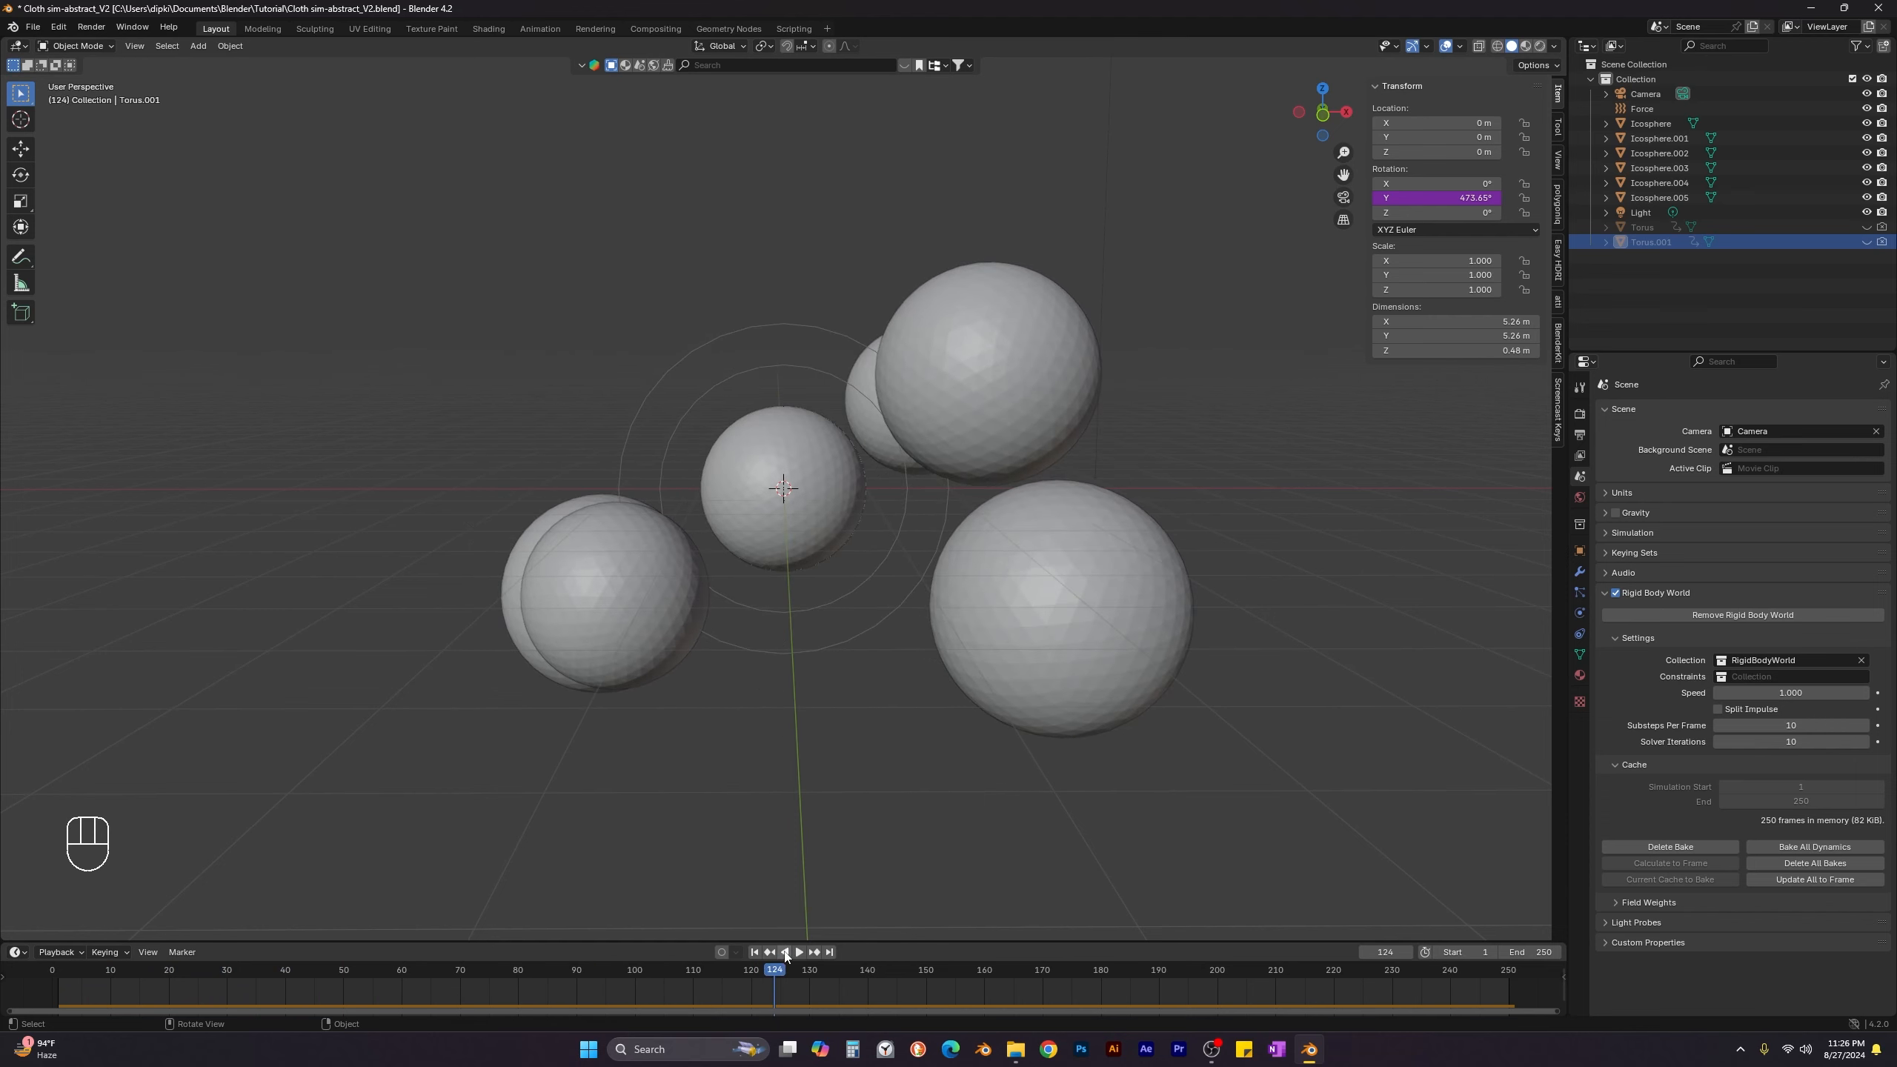
pyautogui.click(756, 953)
# Make both tori visible in the viewport again and raise the central sphere about 0.19 m along Z.
pyautogui.click(762, 510)
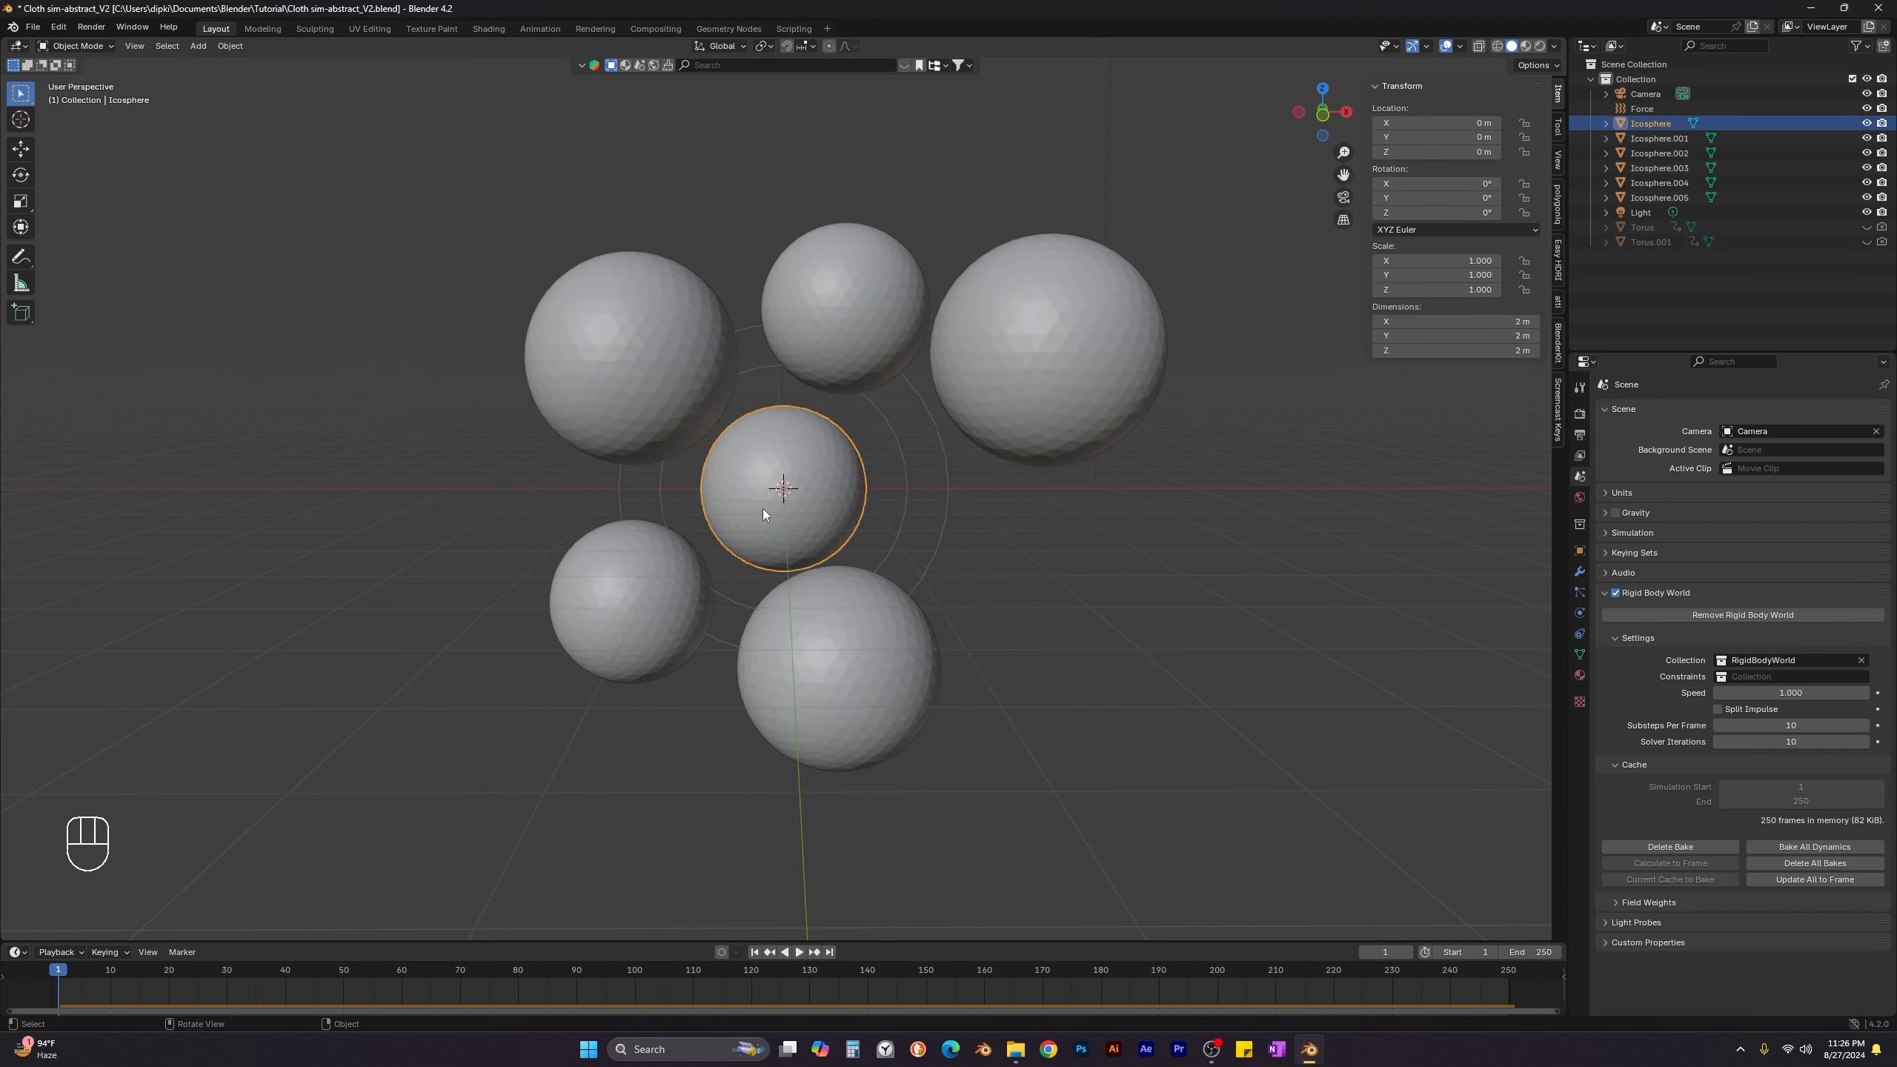
pyautogui.moveTo(1866, 228); pyautogui.dragTo(1867, 243)
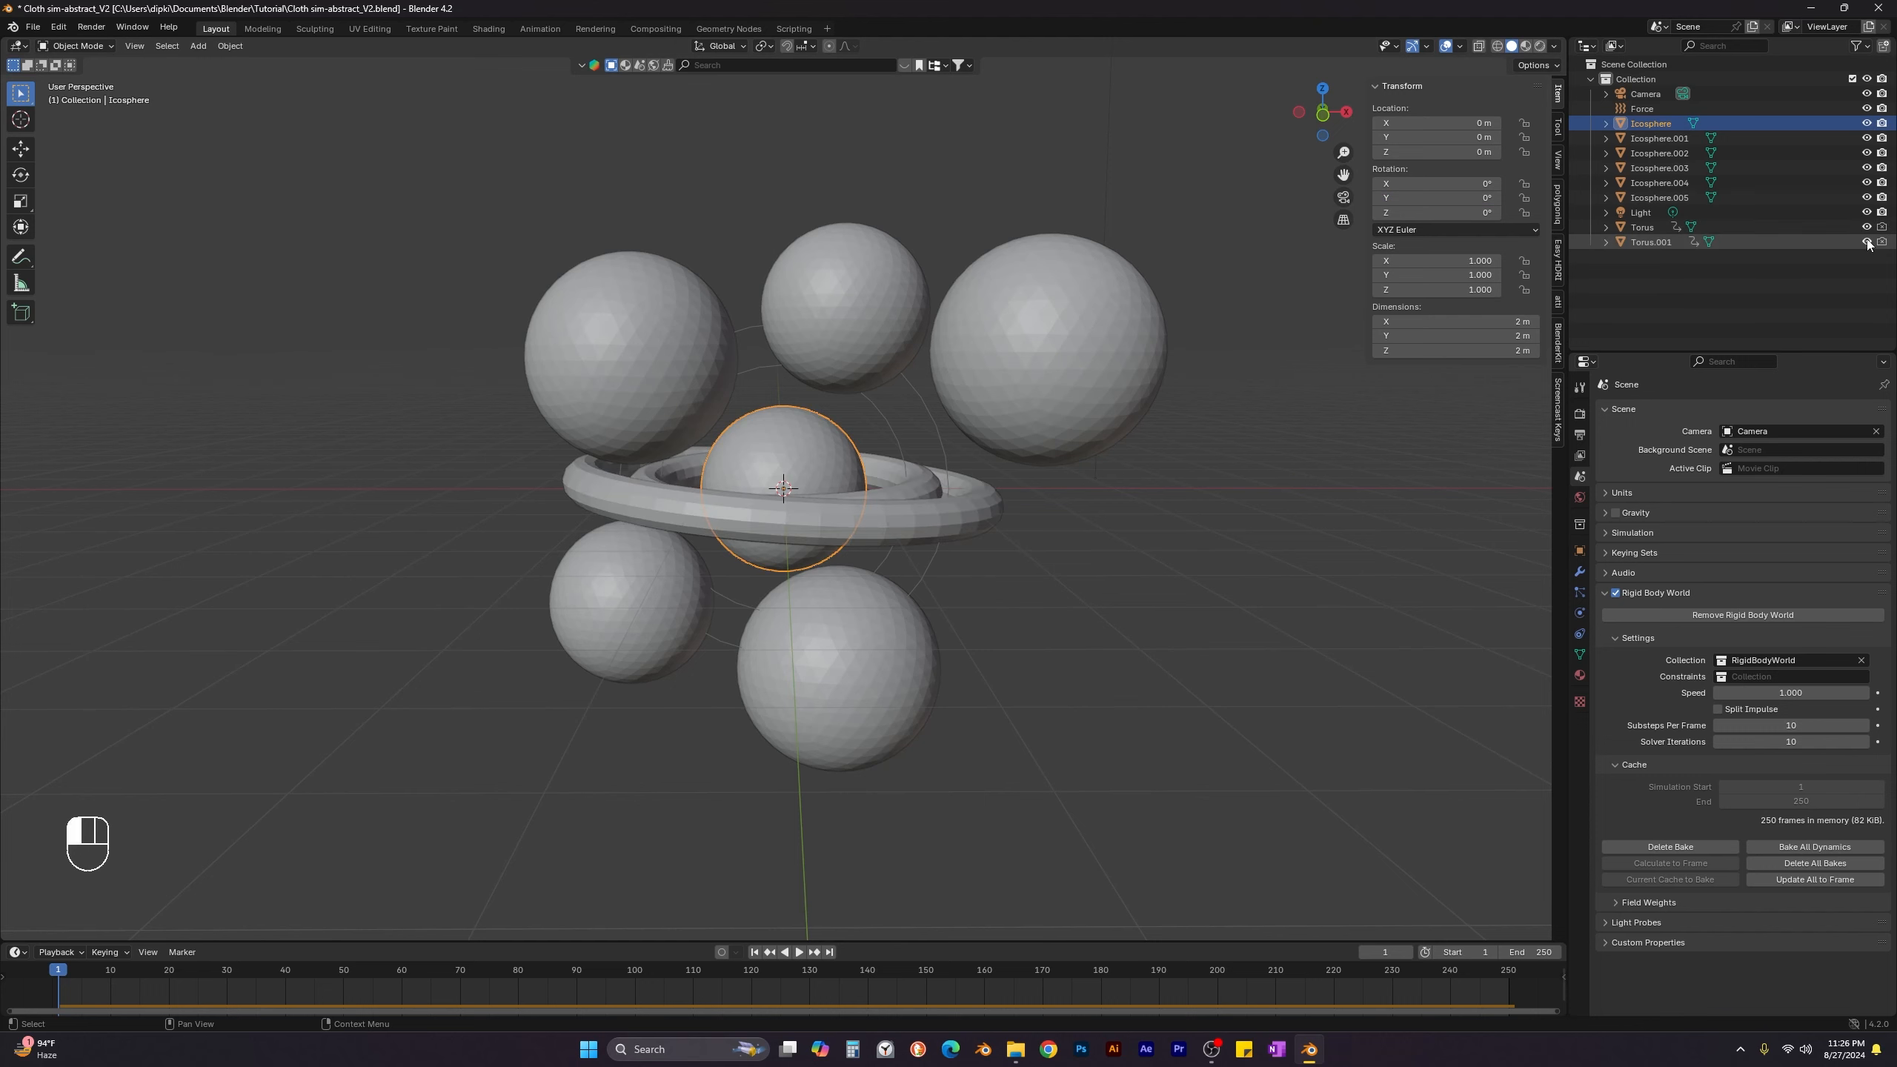
pyautogui.scroll(2, 796, 499)
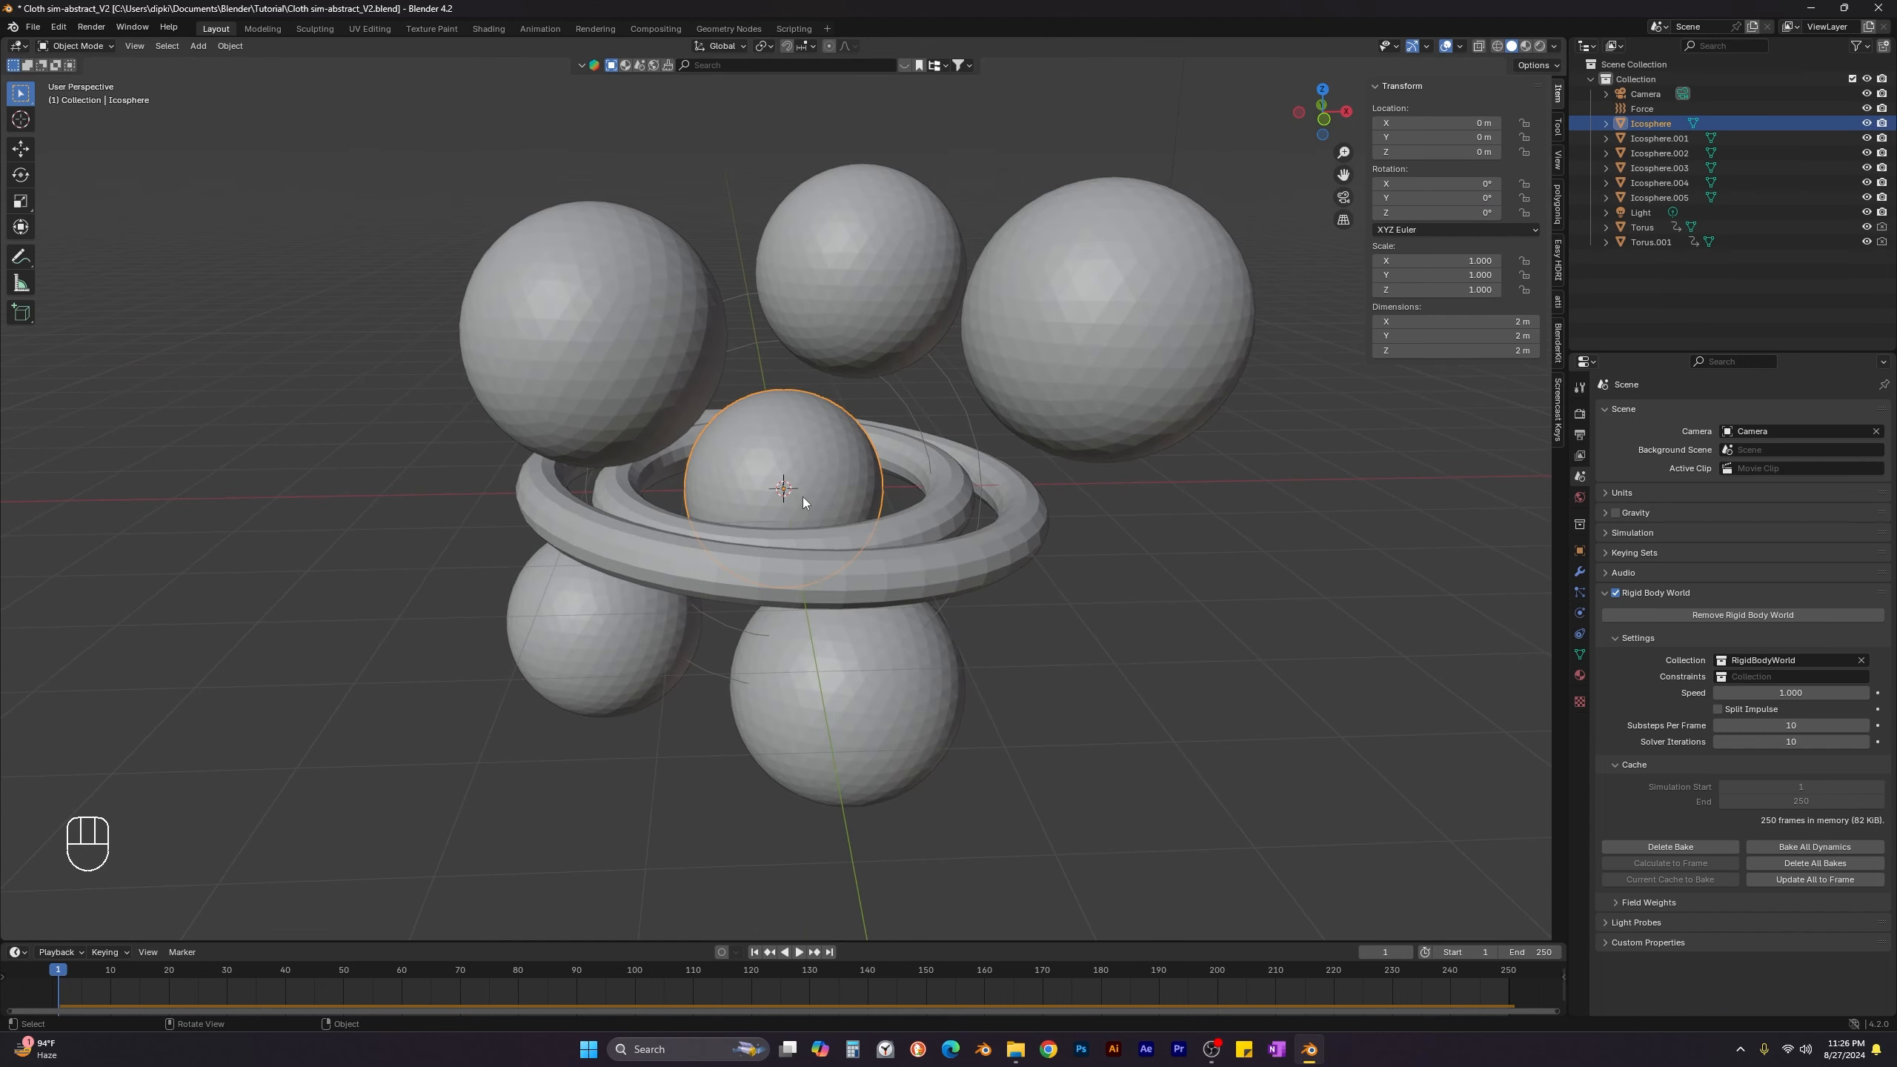
pyautogui.scroll(3, 800, 489)
pyautogui.press('g')
pyautogui.press('z')
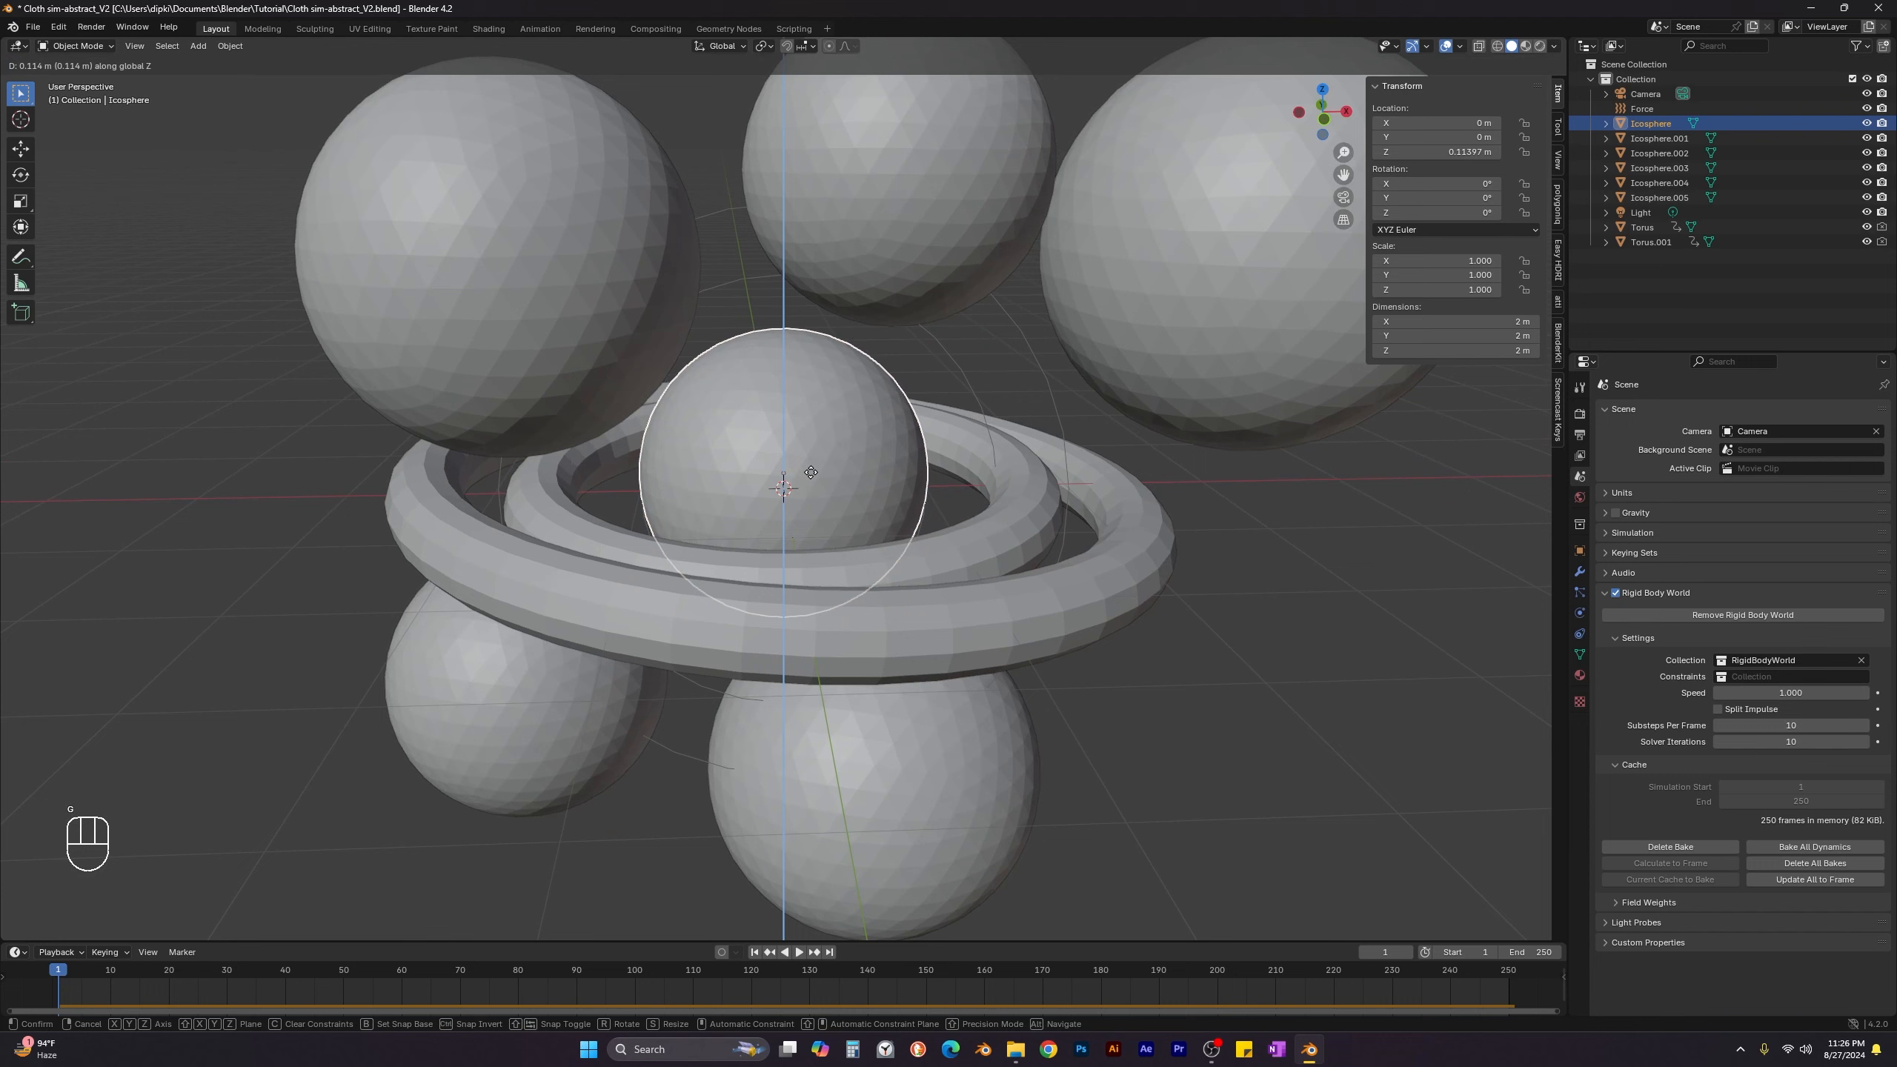
pyautogui.click(816, 463)
pyautogui.moveTo(816, 463); pyautogui.dragTo(779, 444, button='middle')
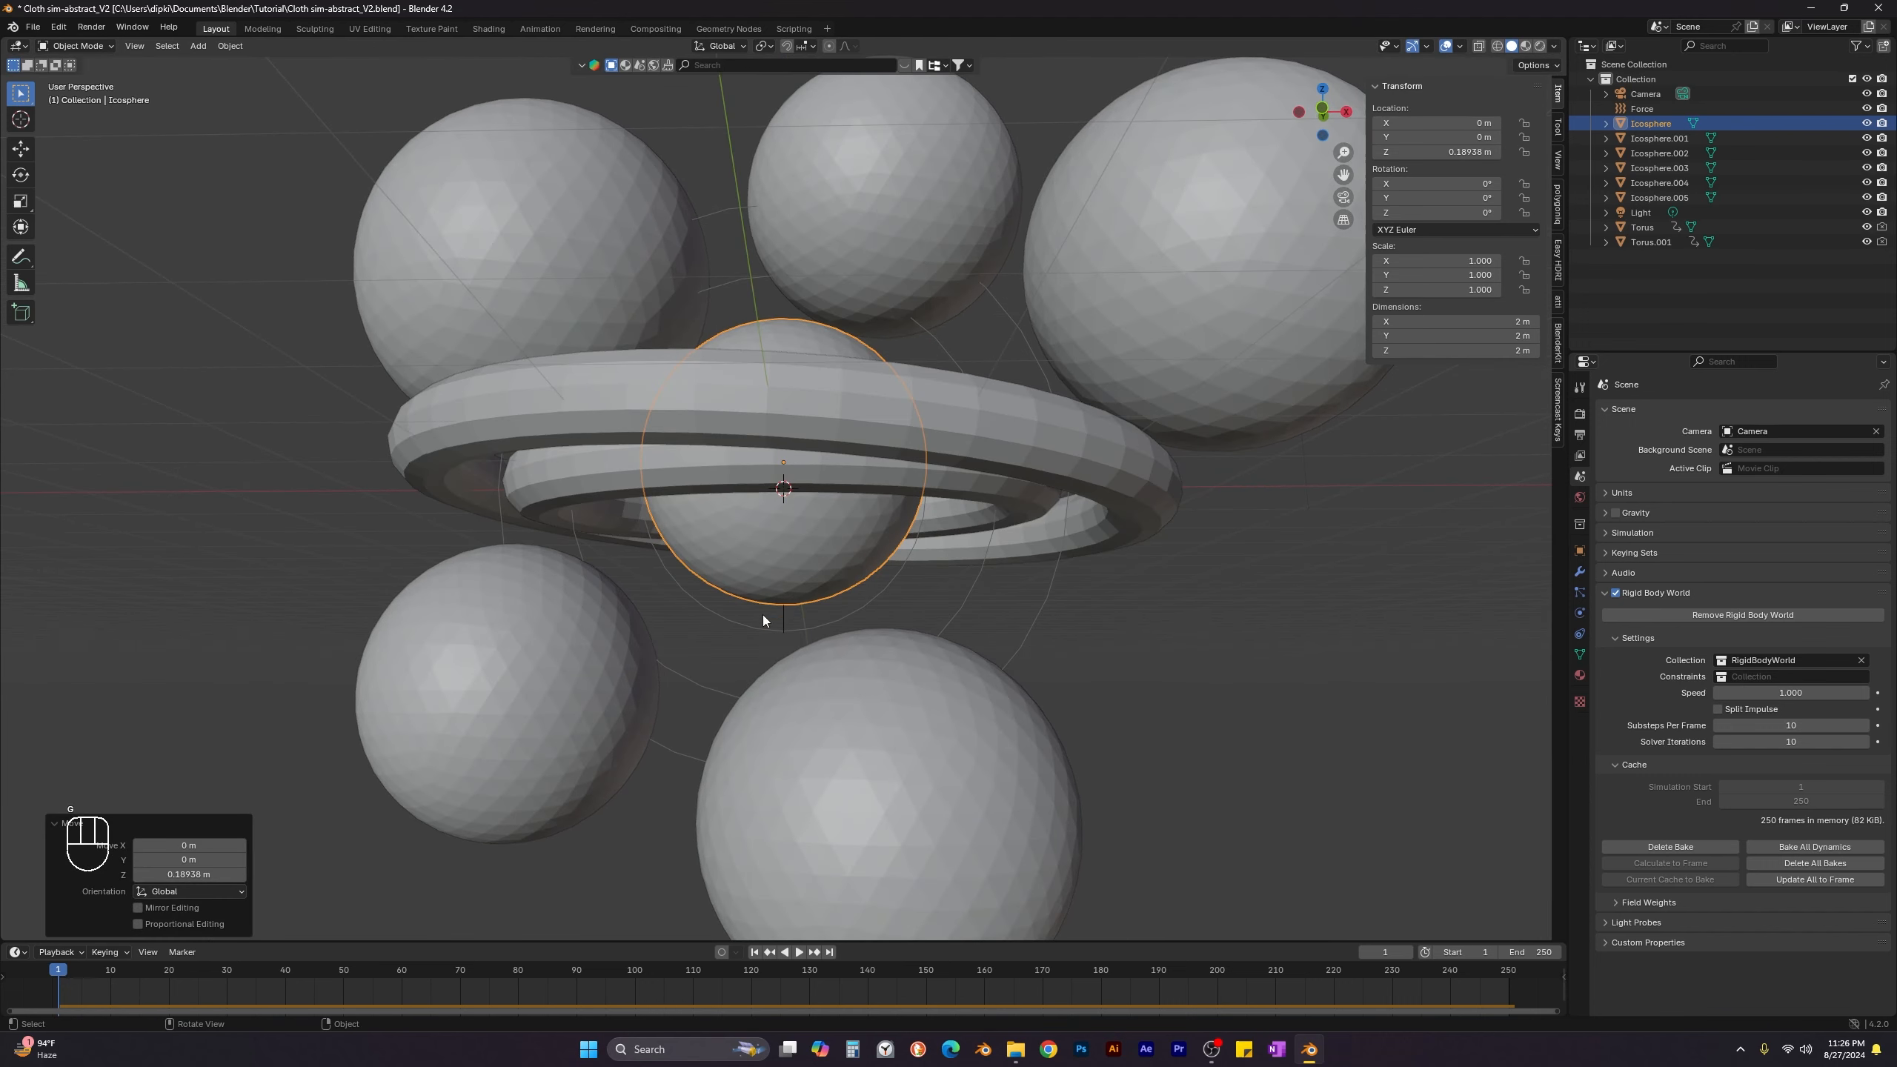
pyautogui.click(807, 695)
pyautogui.press('g')
pyautogui.click(805, 692)
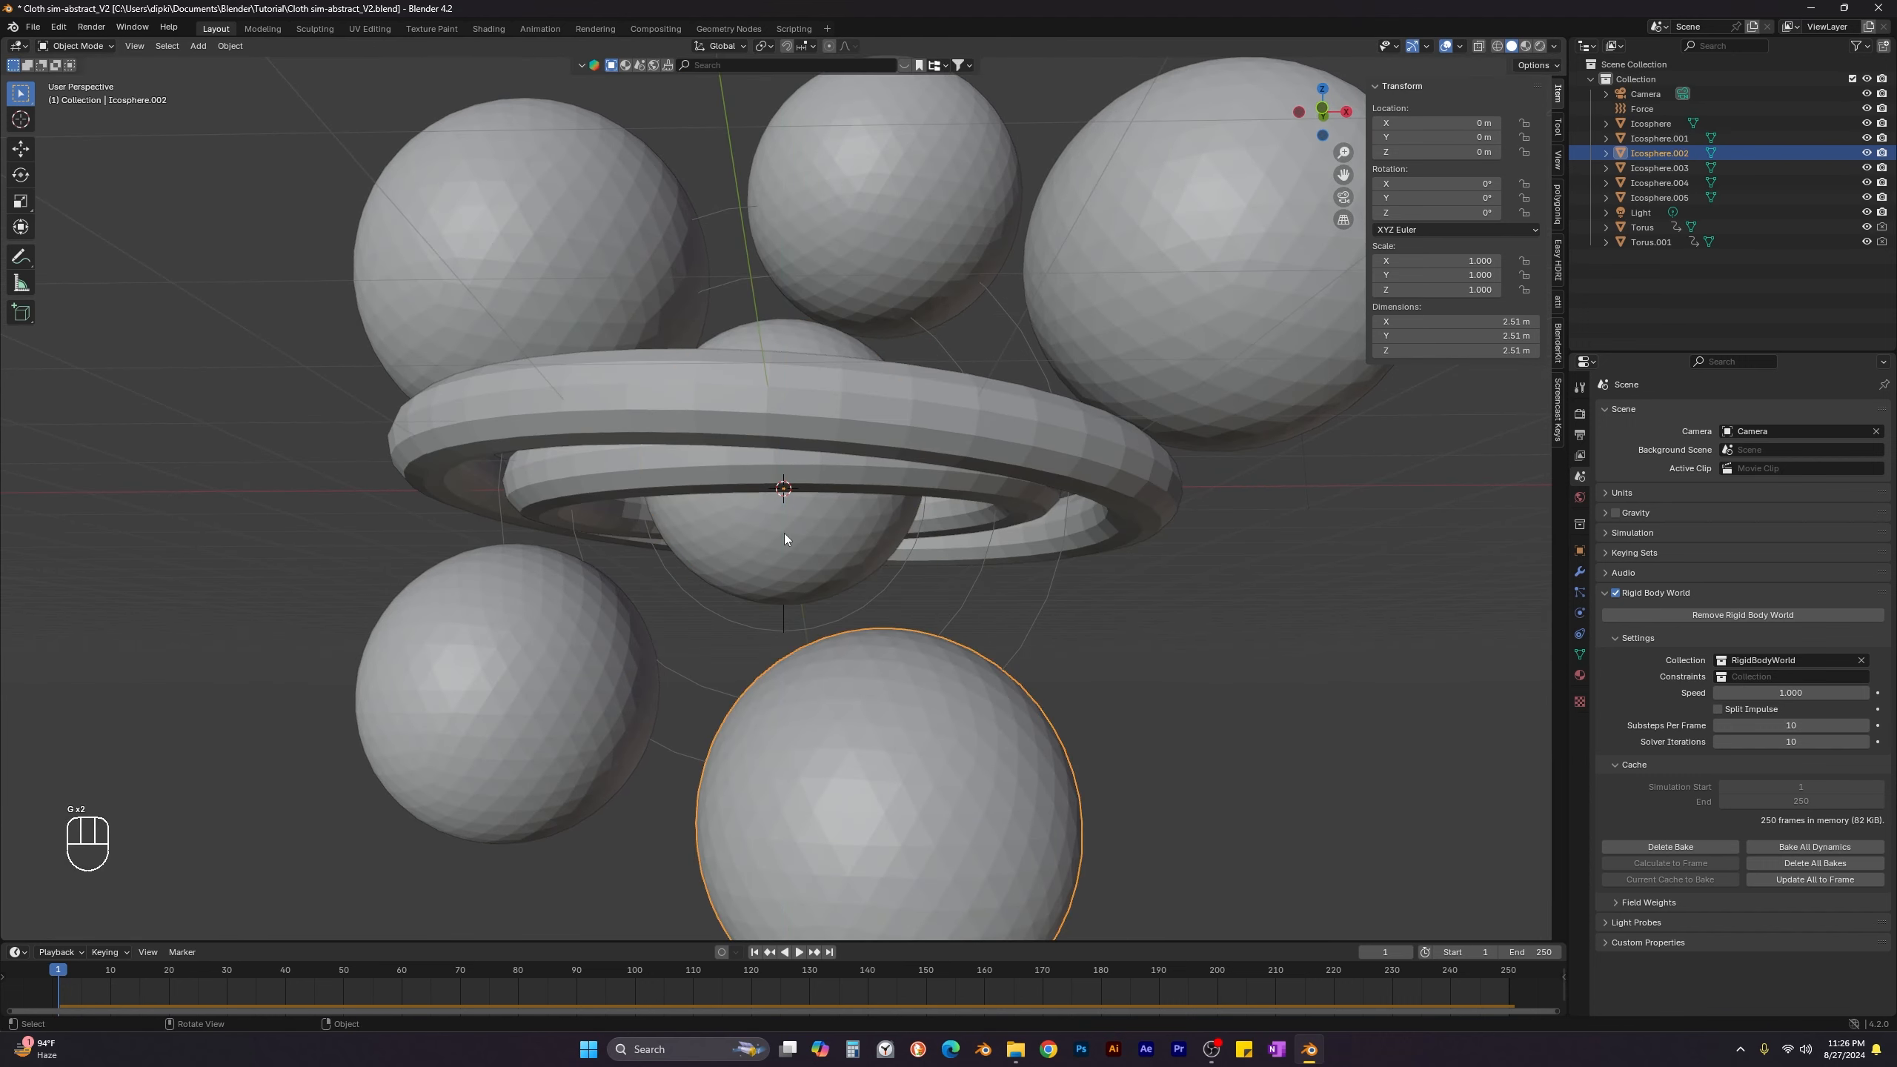
# Raise the upper-left sphere about 0.44 m along Z and lift the central sphere further above the rings.
pyautogui.moveTo(784, 534)
pyautogui.mouseDown(button='middle')
pyautogui.moveTo(789, 460)
pyautogui.moveTo(781, 500)
pyautogui.mouseUp(button='middle')
pyautogui.click(635, 366)
pyautogui.press('g')
pyautogui.press('z')
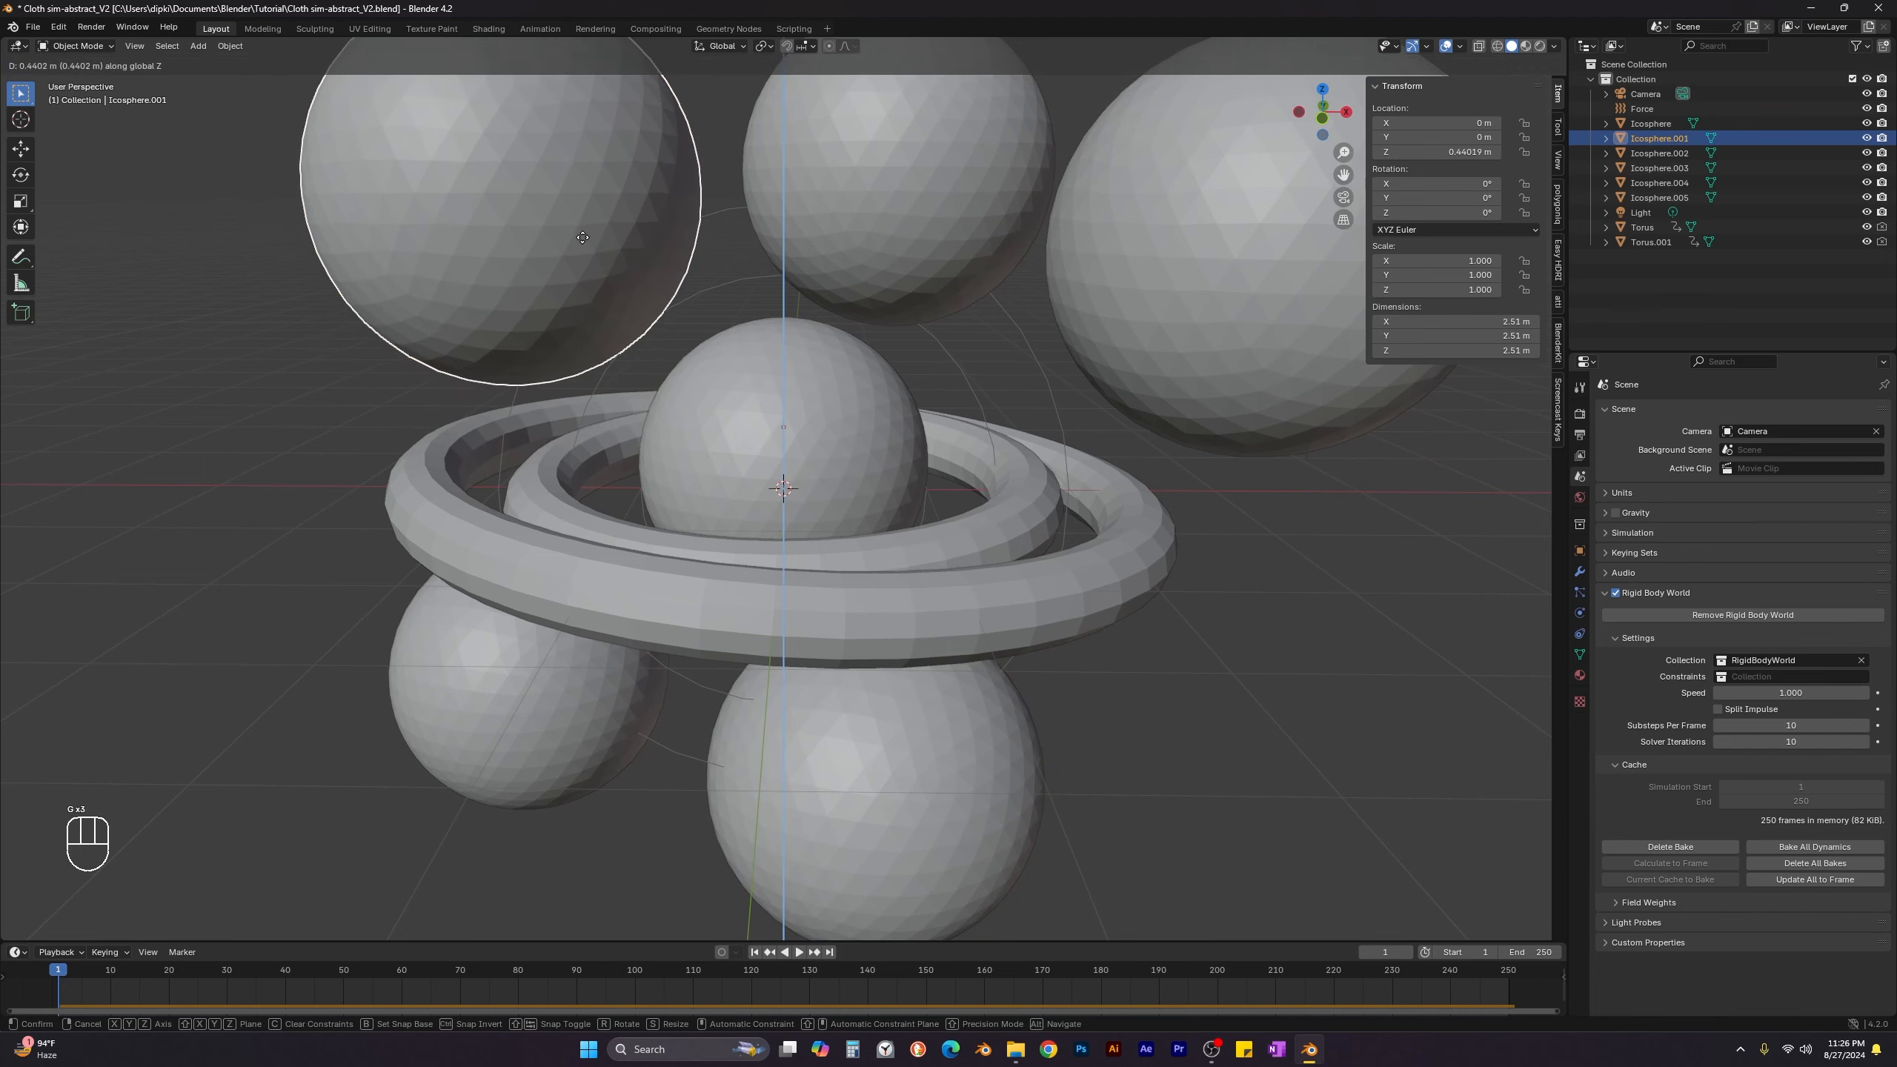
pyautogui.click(747, 358)
pyautogui.click(747, 360)
pyautogui.press('g')
pyautogui.press('z')
pyautogui.click(734, 318)
# Raise the upper-middle sphere along Z and lift the central sphere about another 0.11 m to a Z location of about 0.59 m.
pyautogui.click(855, 192)
pyautogui.press('g')
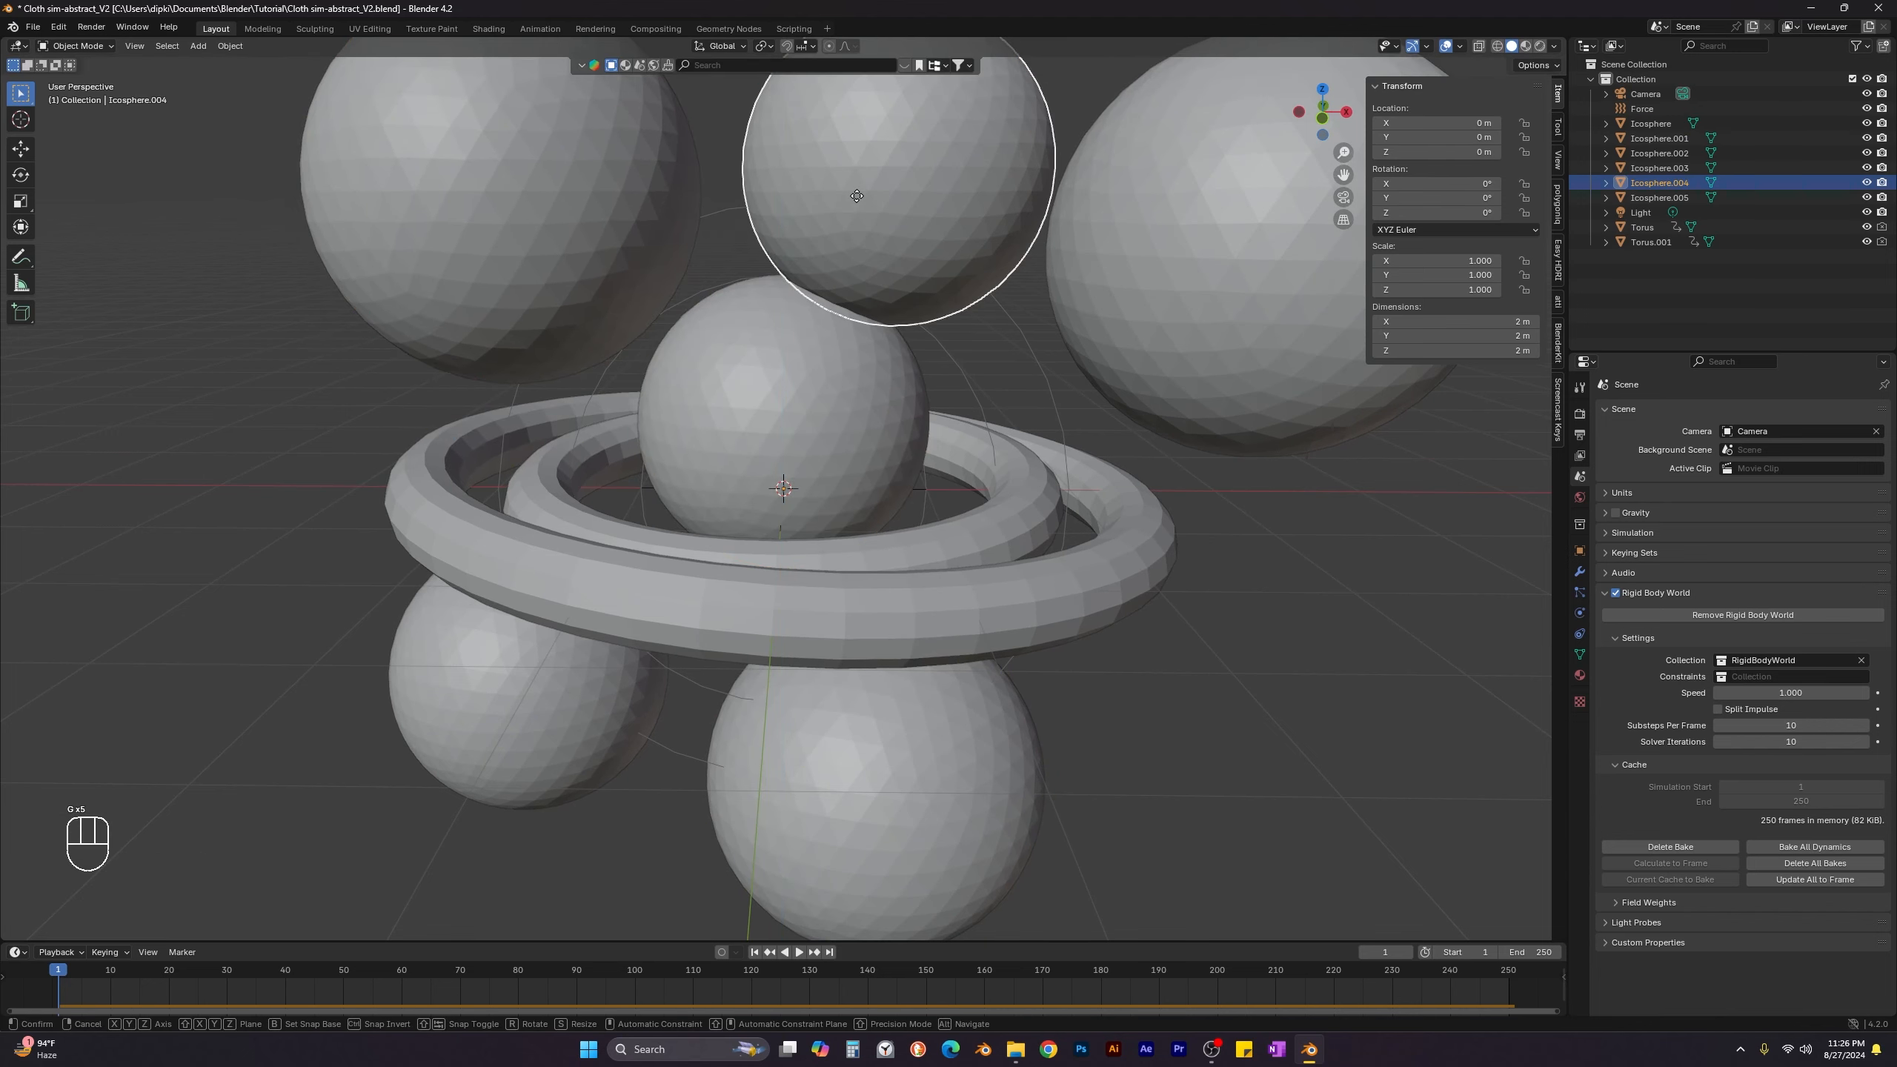
pyautogui.press('z')
pyautogui.click(851, 150)
pyautogui.click(822, 299)
pyautogui.press('g')
pyautogui.press('z')
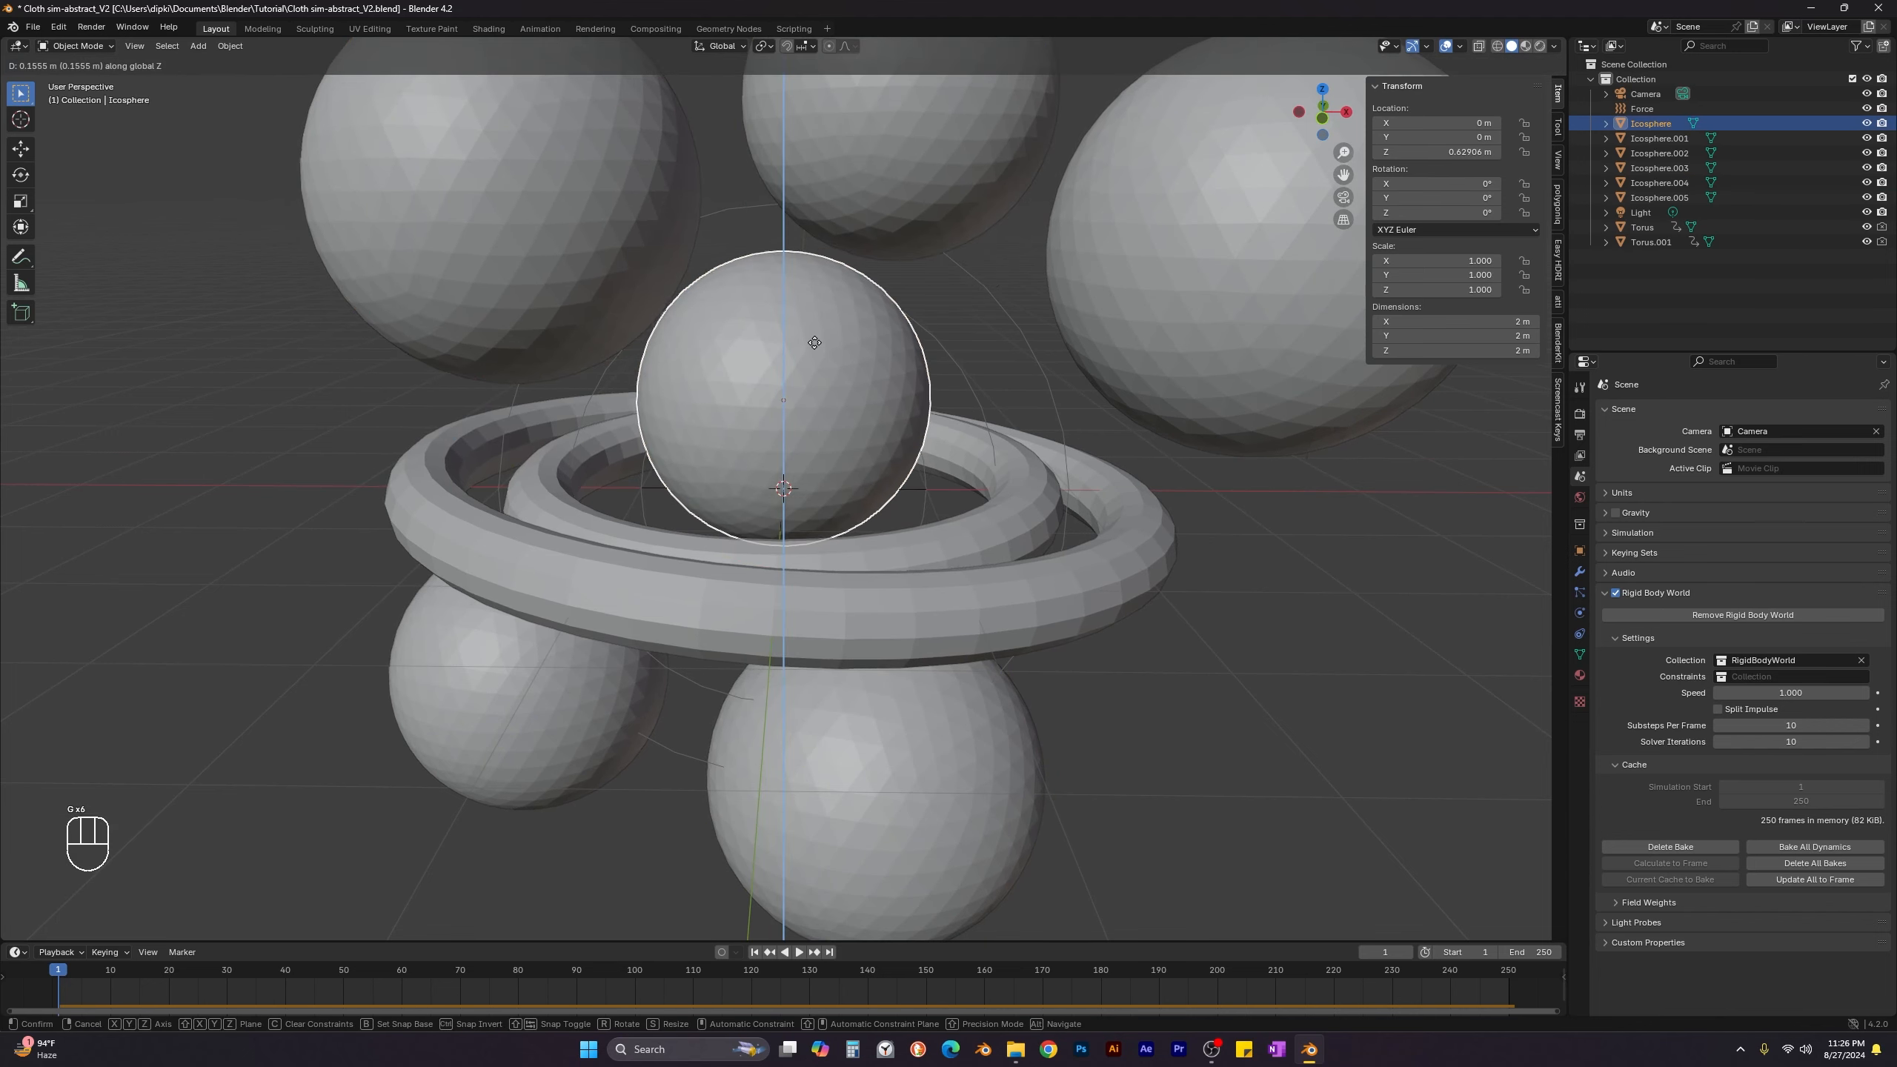
pyautogui.click(815, 347)
# Apply the location of the central sphere and of the upper-left sphere.
pyautogui.moveTo(815, 347); pyautogui.dragTo(786, 397, button='middle')
pyautogui.hotkey('ctrl', 'a')
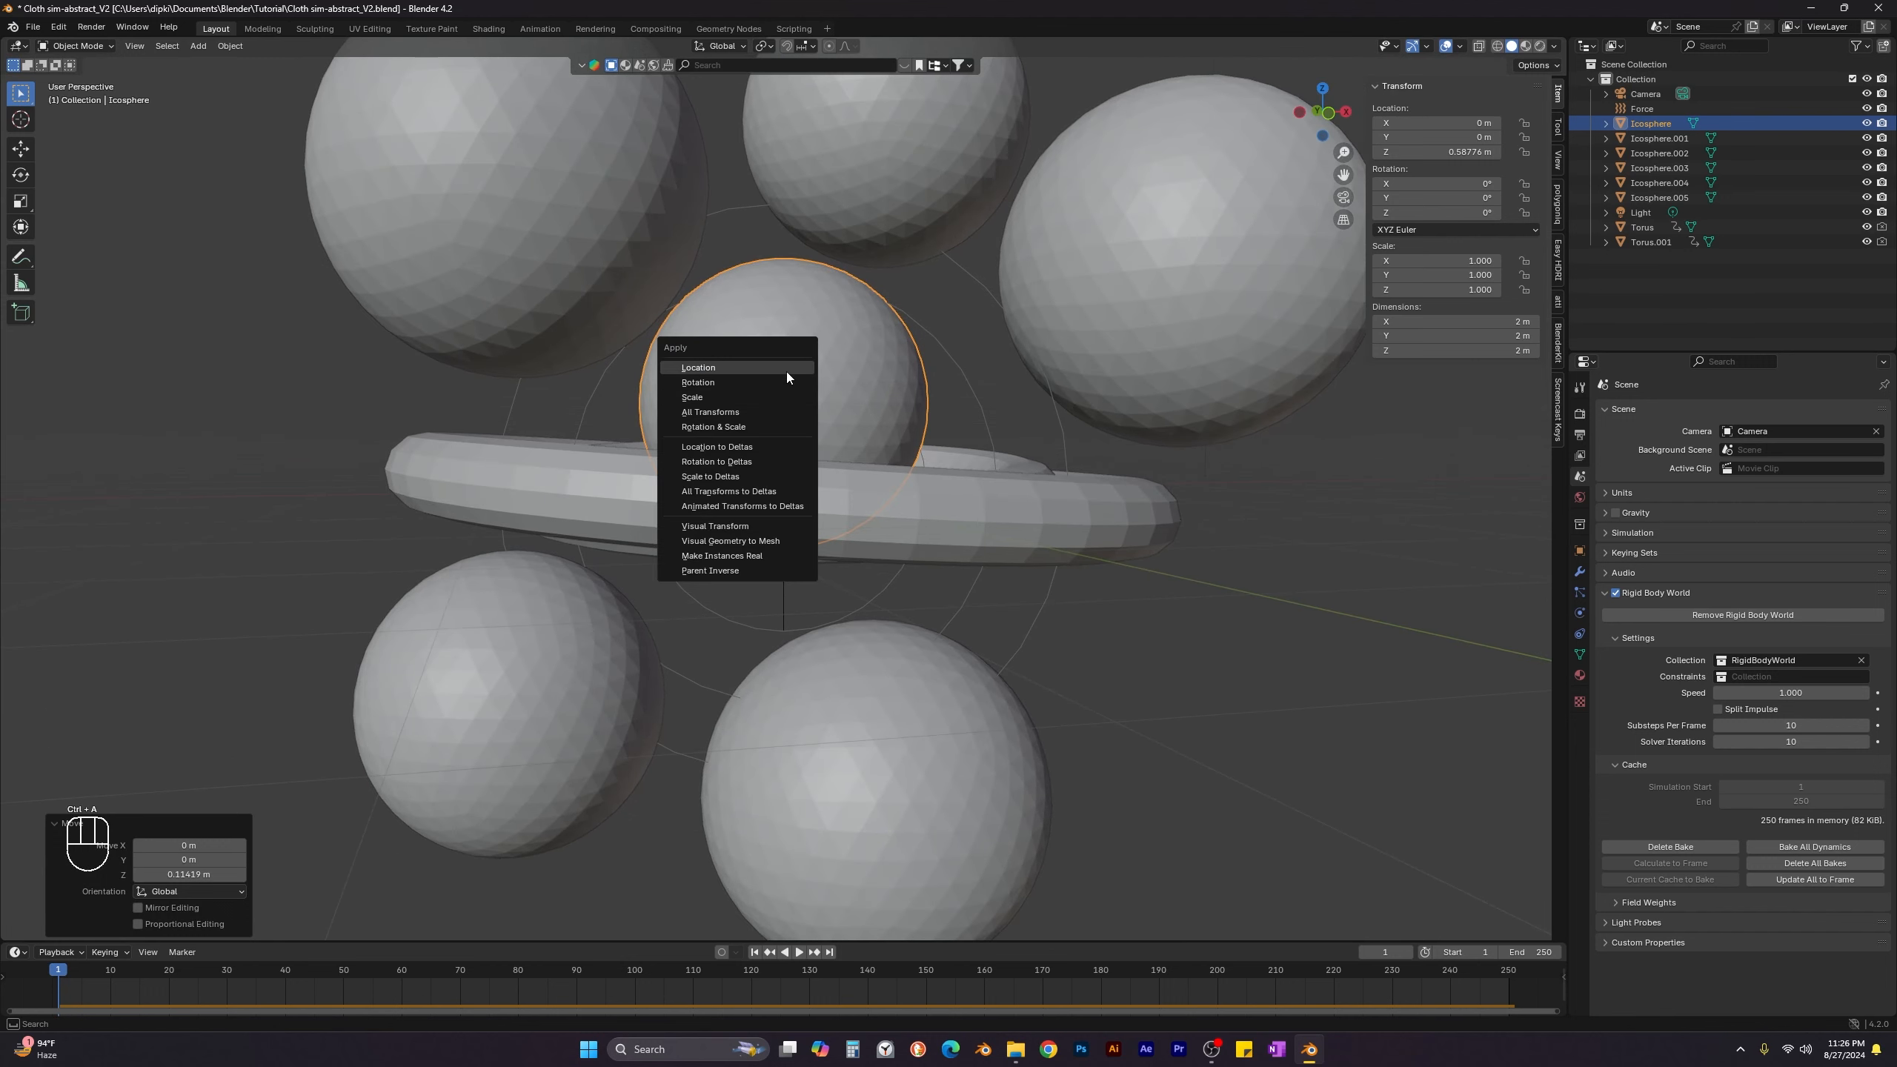
pyautogui.click(785, 379)
pyautogui.click(612, 258)
pyautogui.hotkey('ctrl', 'a')
pyautogui.click(612, 262)
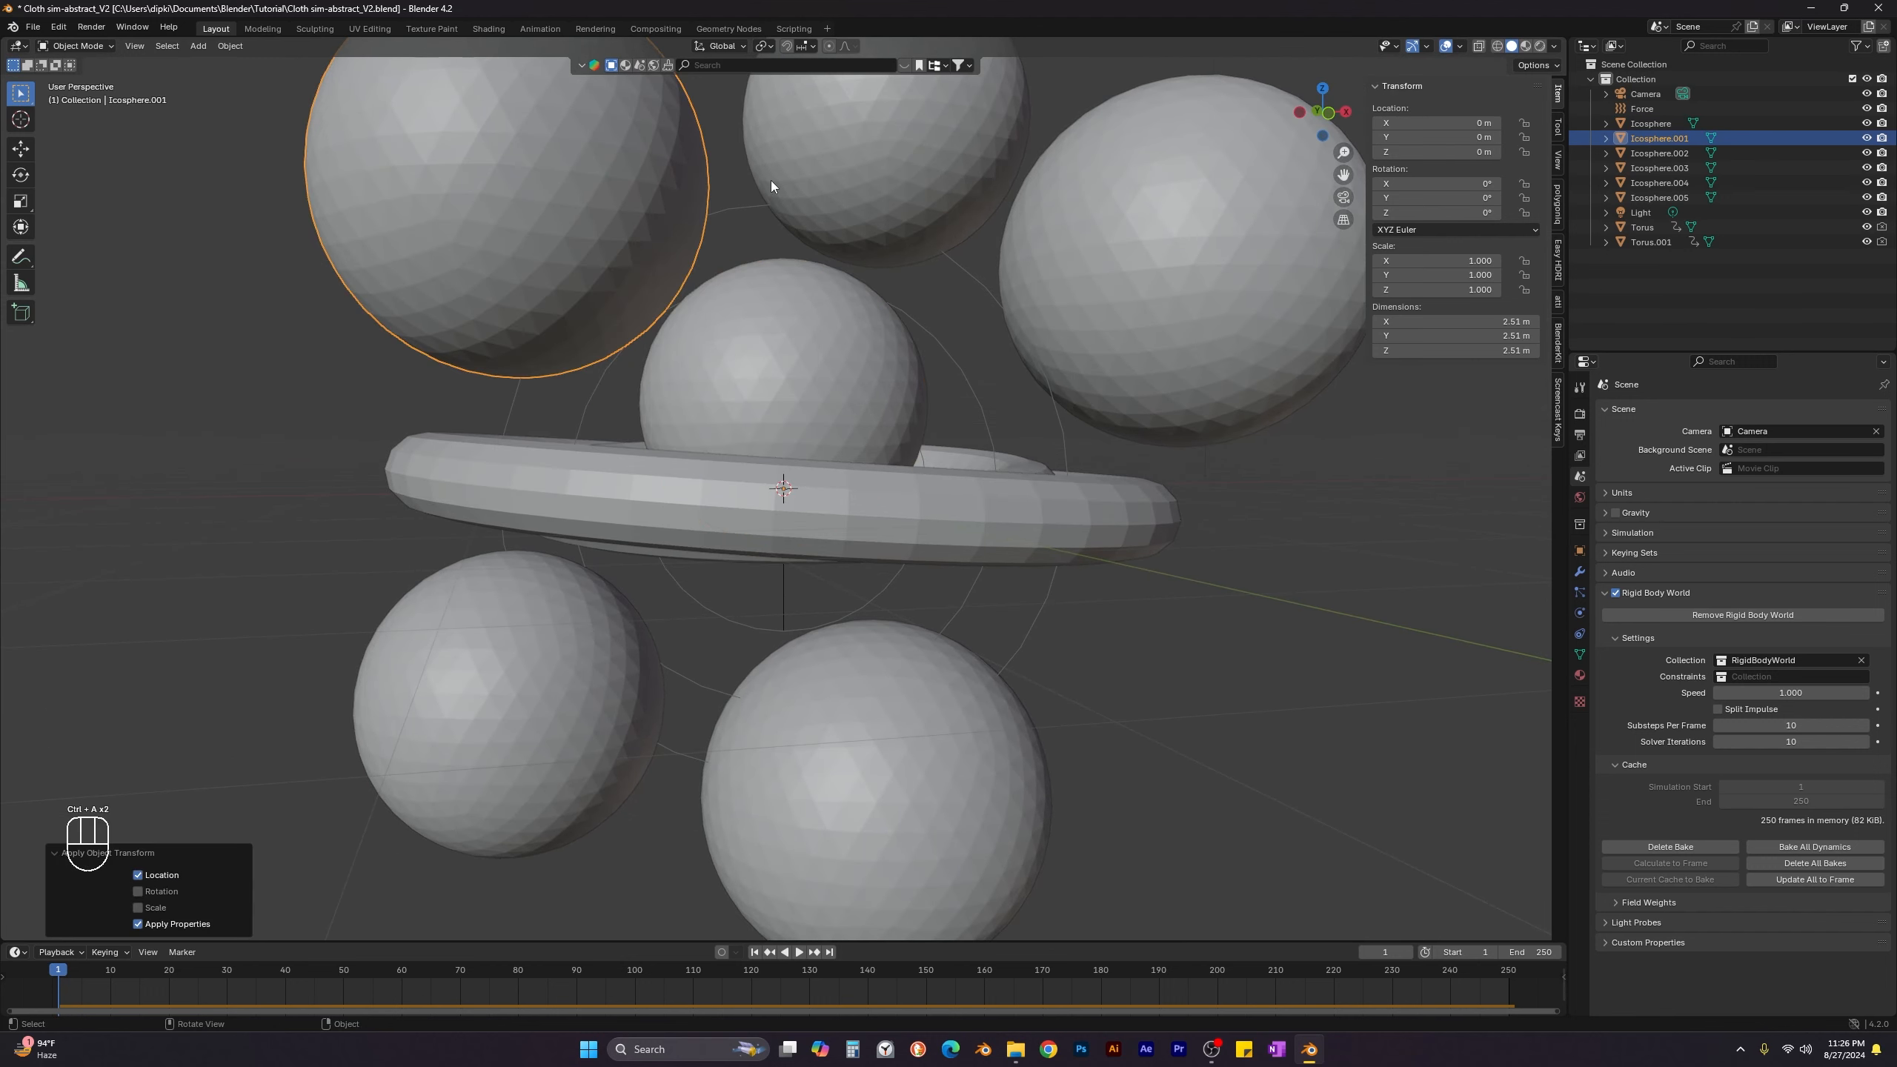
# Apply the location of the upper-middle sphere.
pyautogui.click(870, 185)
pyautogui.hotkey('ctrl', 'a')
pyautogui.click(868, 181)
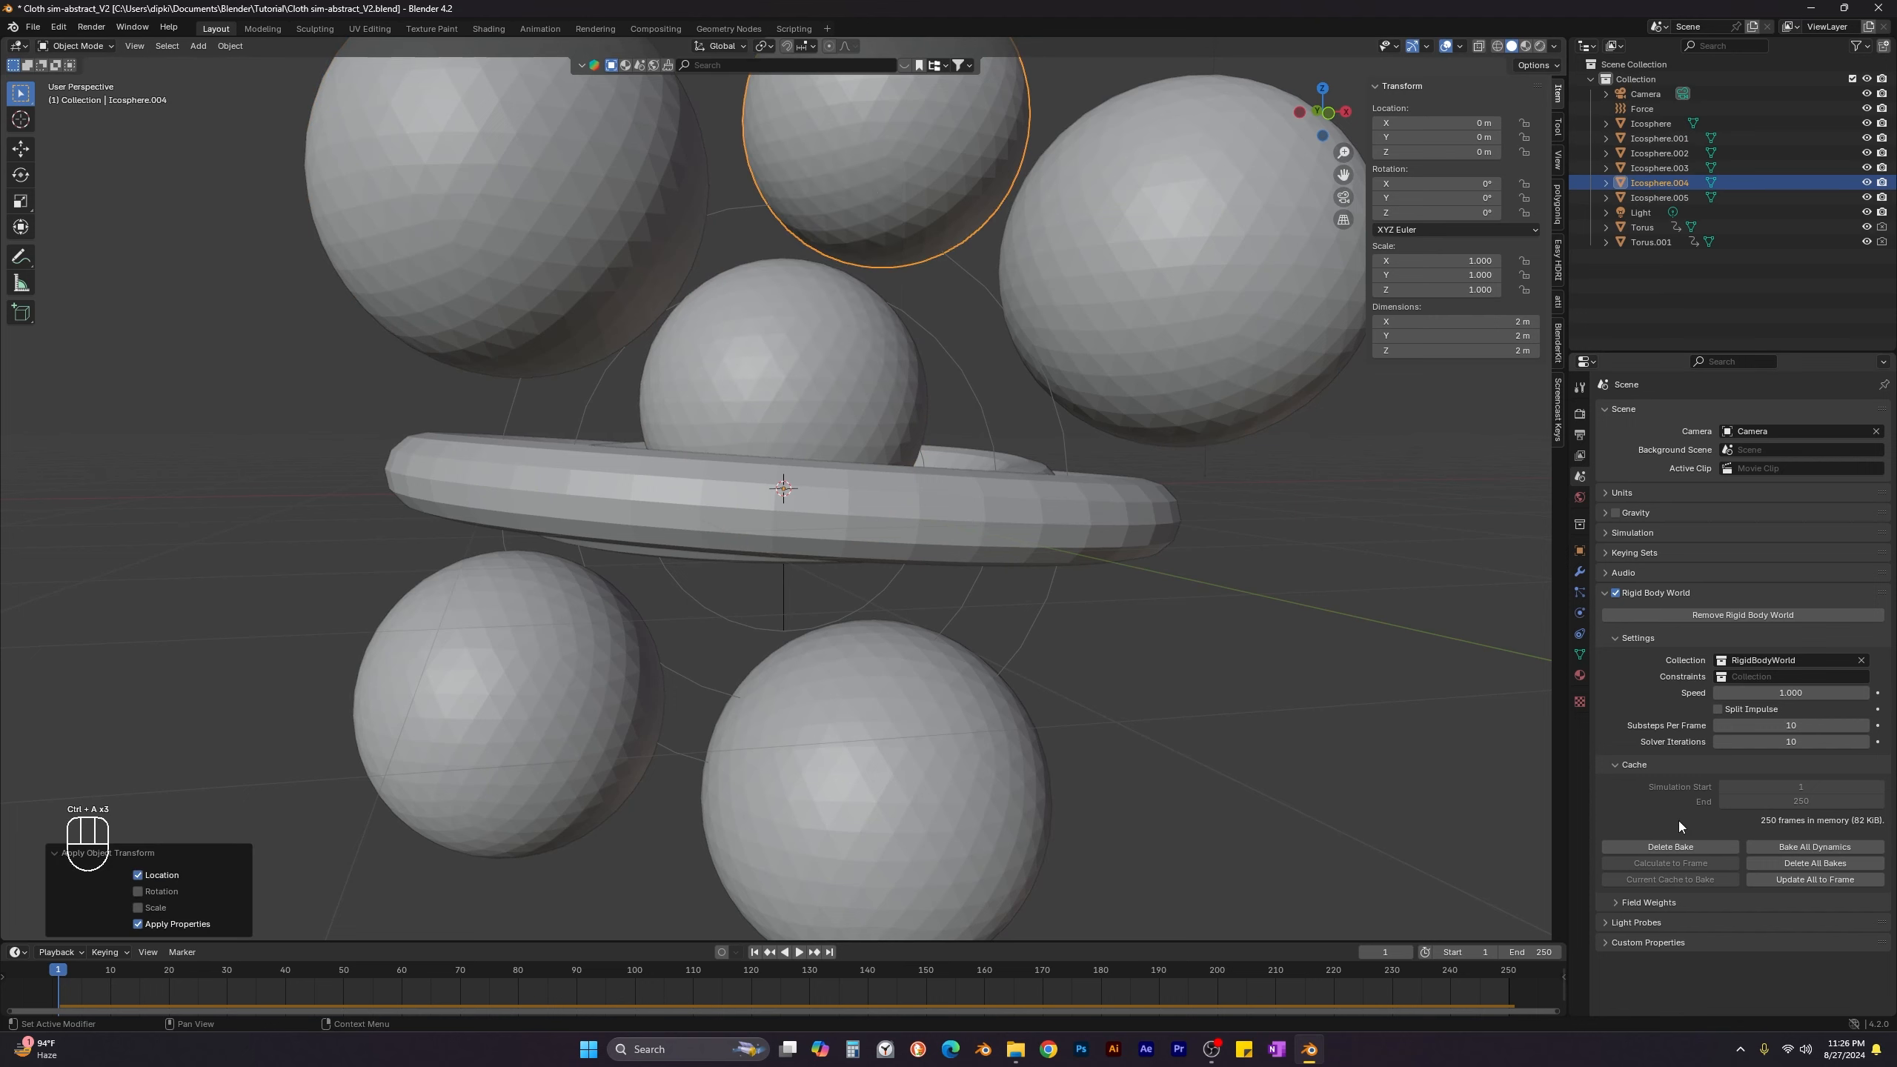
# Clear the old rigid body bake and bake the simulation again for frames 1 to 250.
pyautogui.scroll(-1, 720, 972)
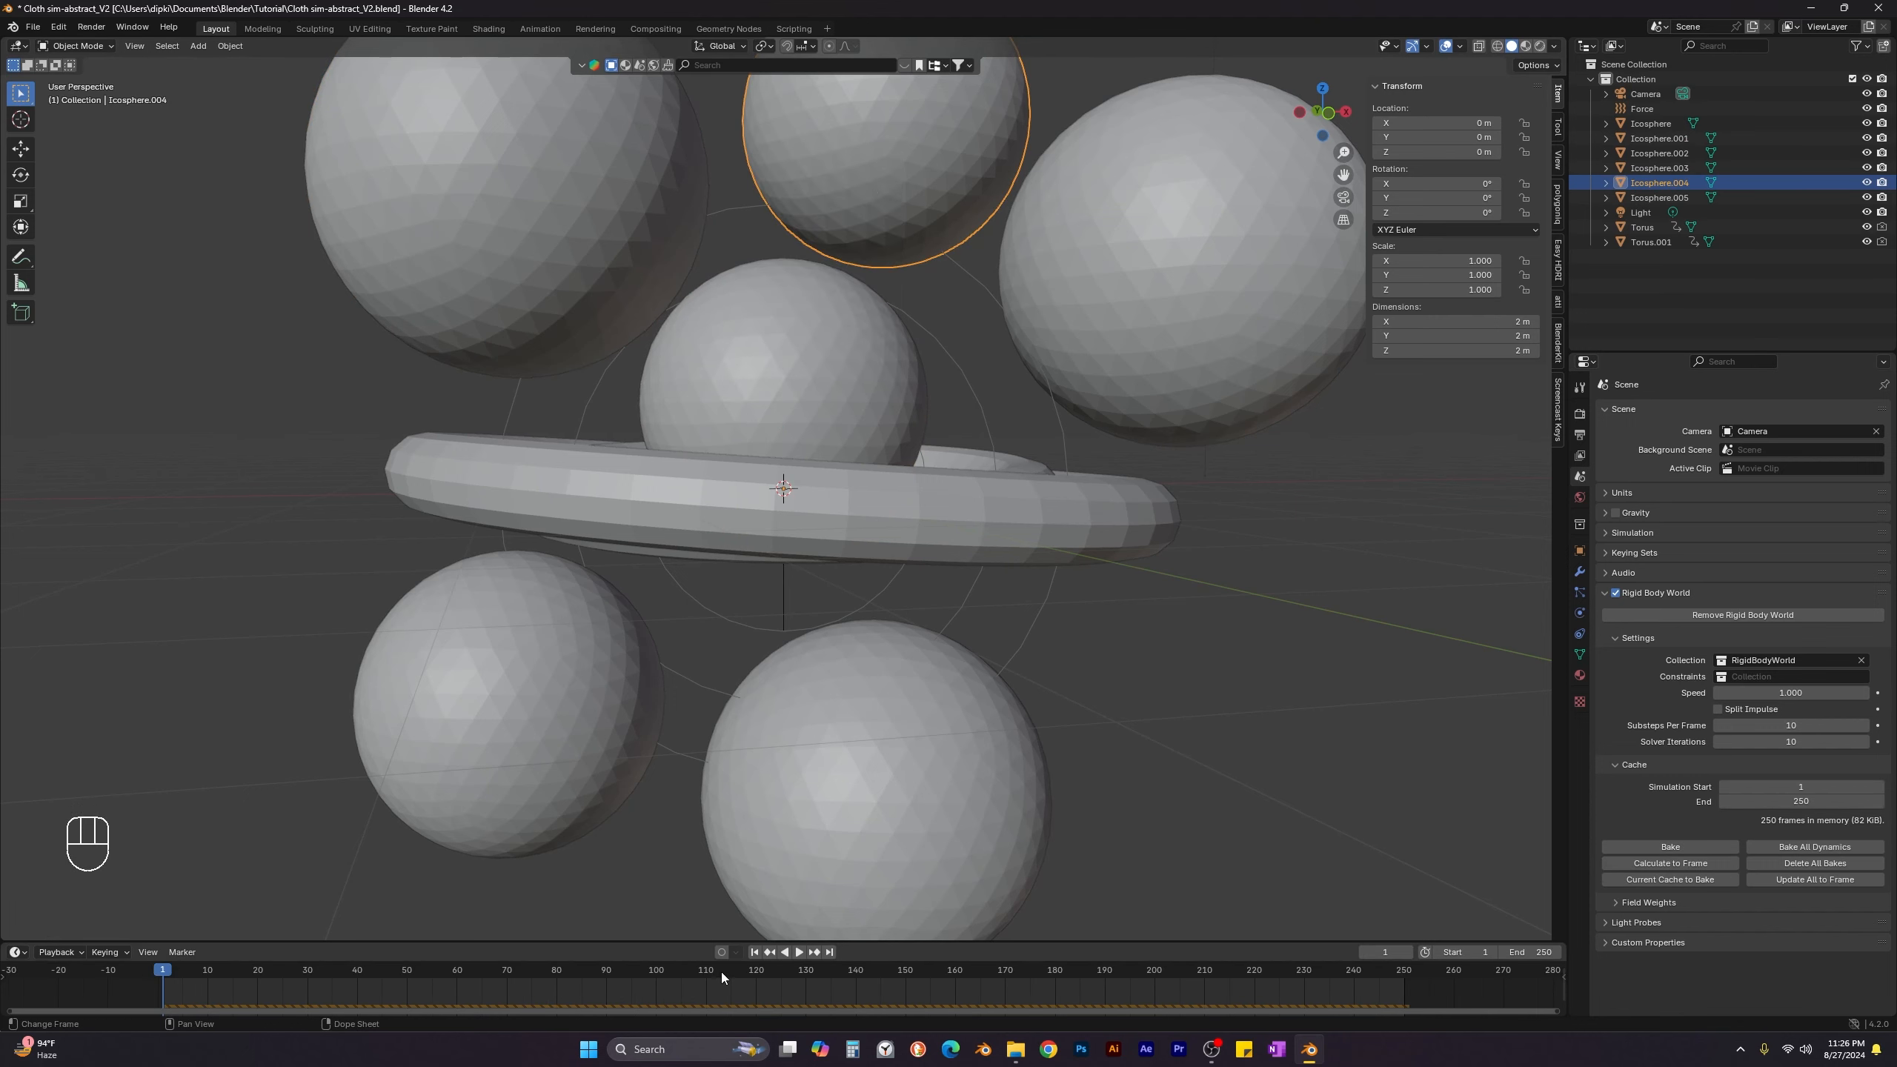
pyautogui.scroll(-3, 842, 735)
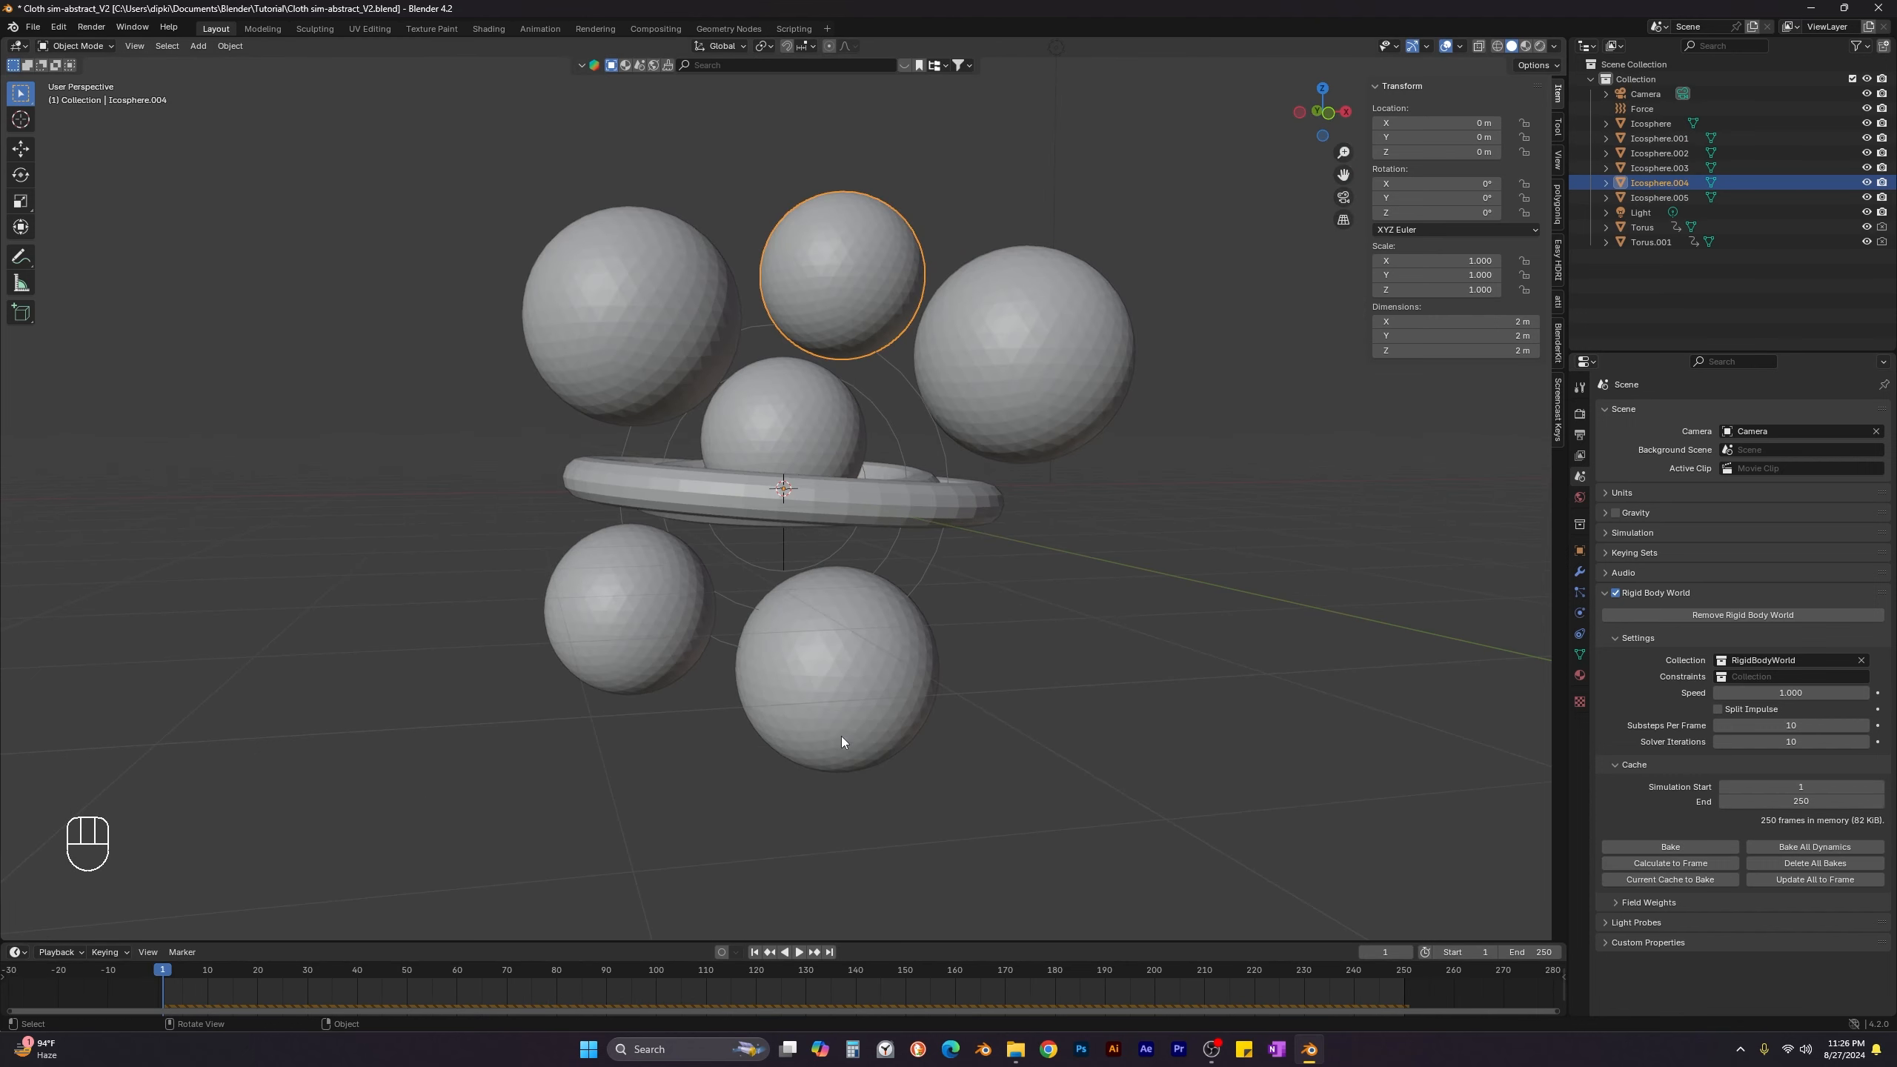
pyautogui.click(1693, 845)
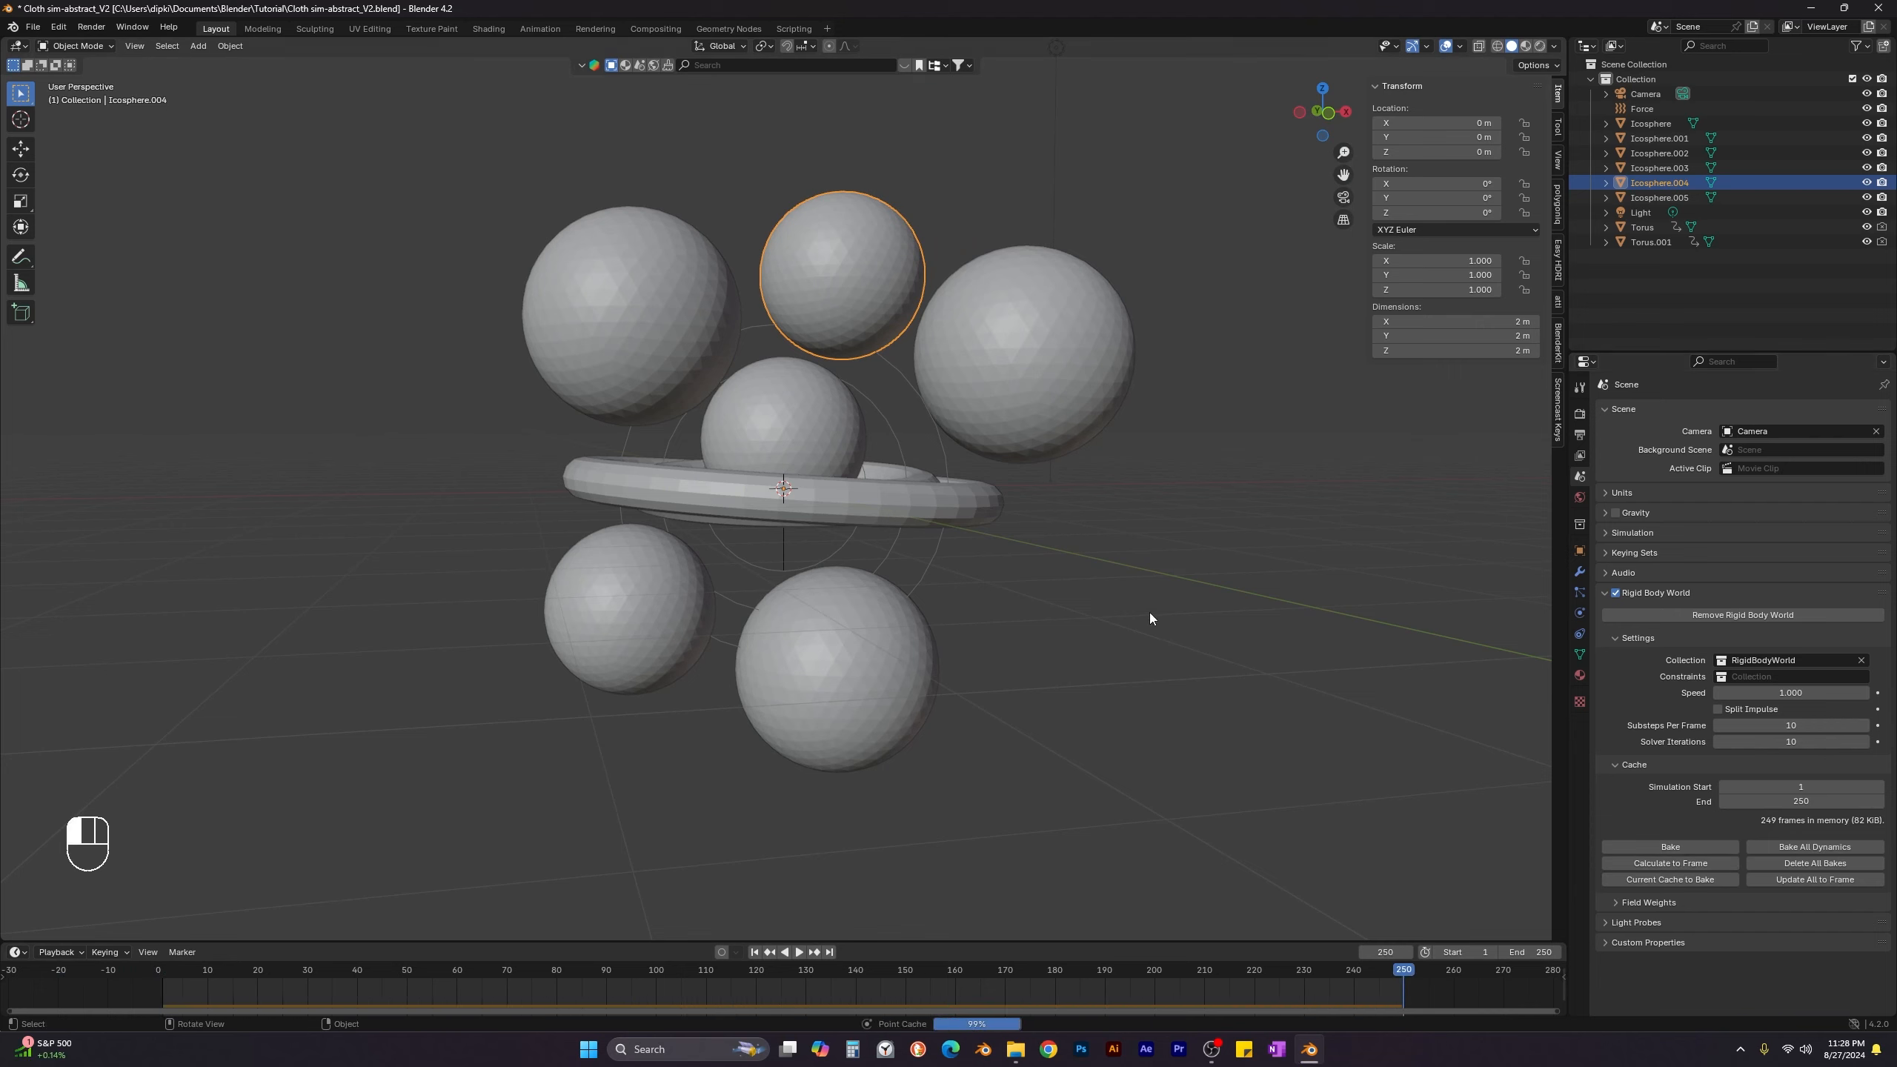
# Play back the newly baked simulation with the rings visible and return to frame 1.
pyautogui.click(798, 952)
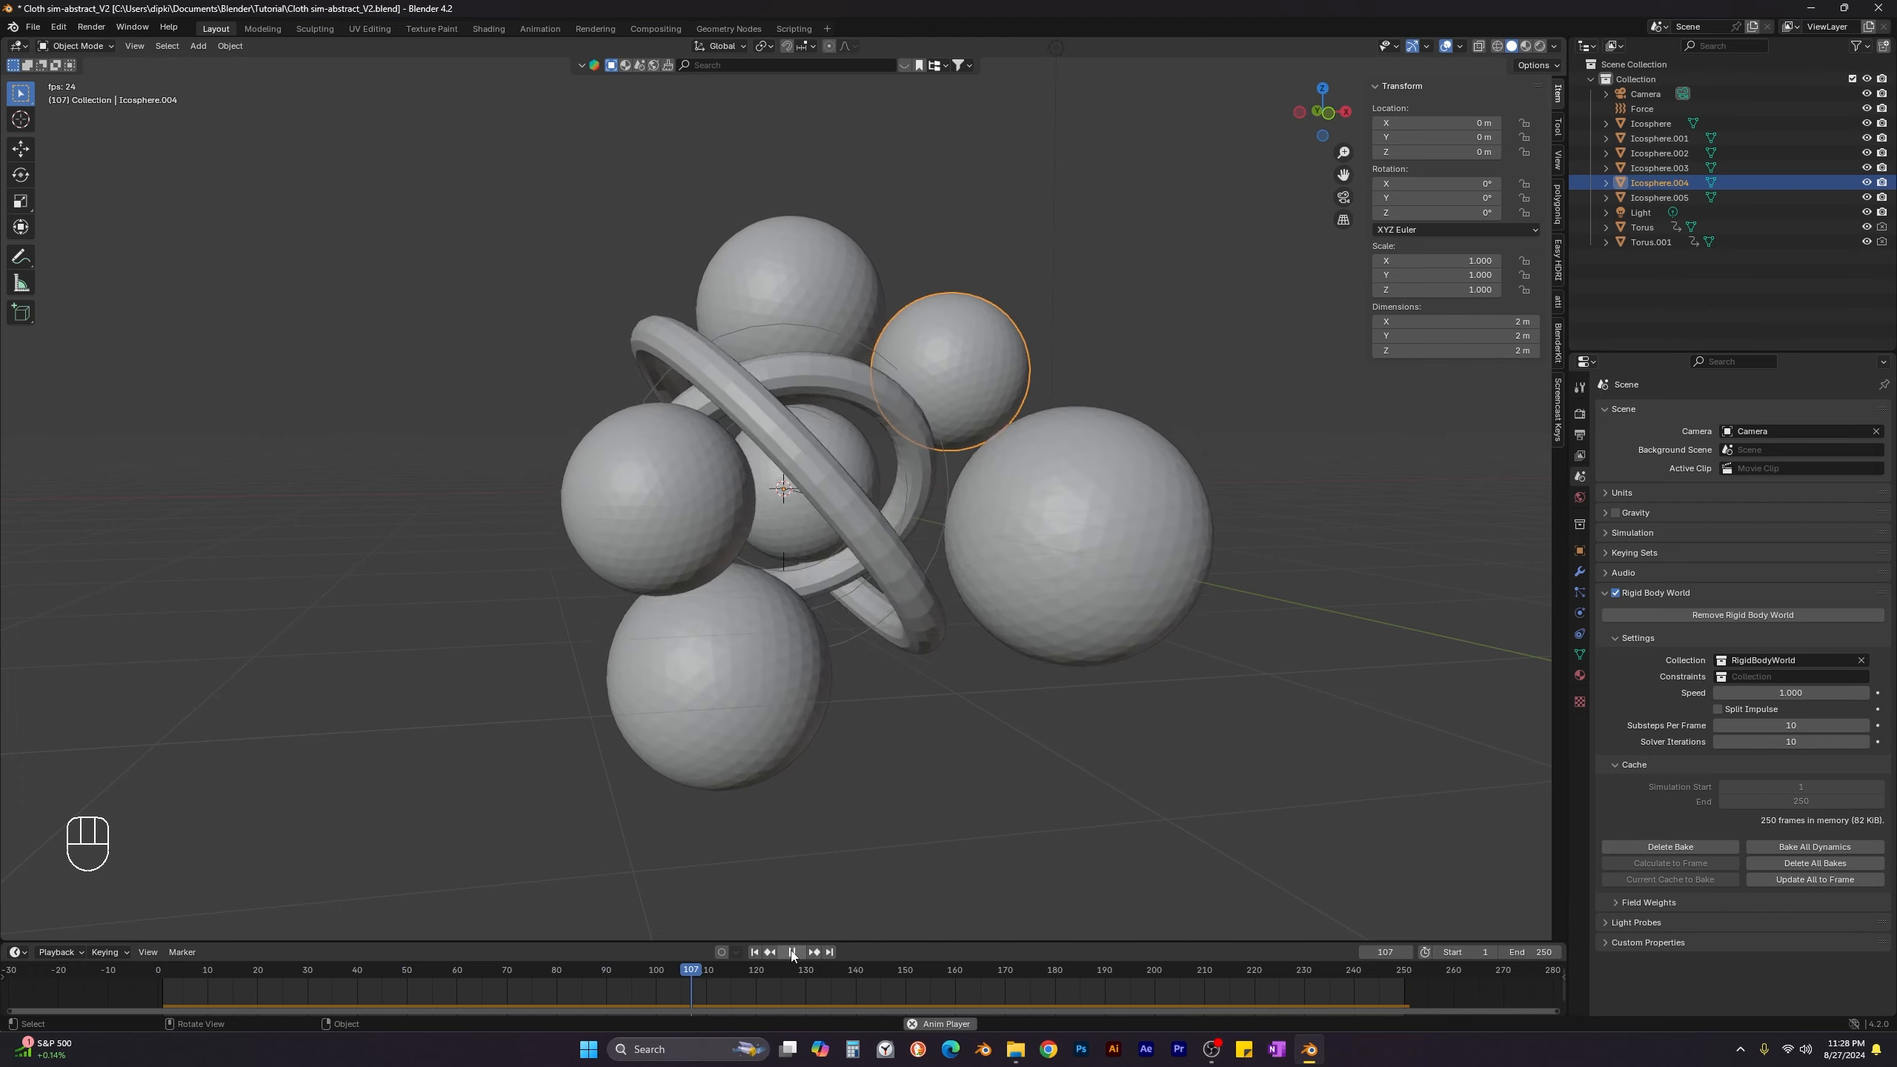
pyautogui.click(792, 953)
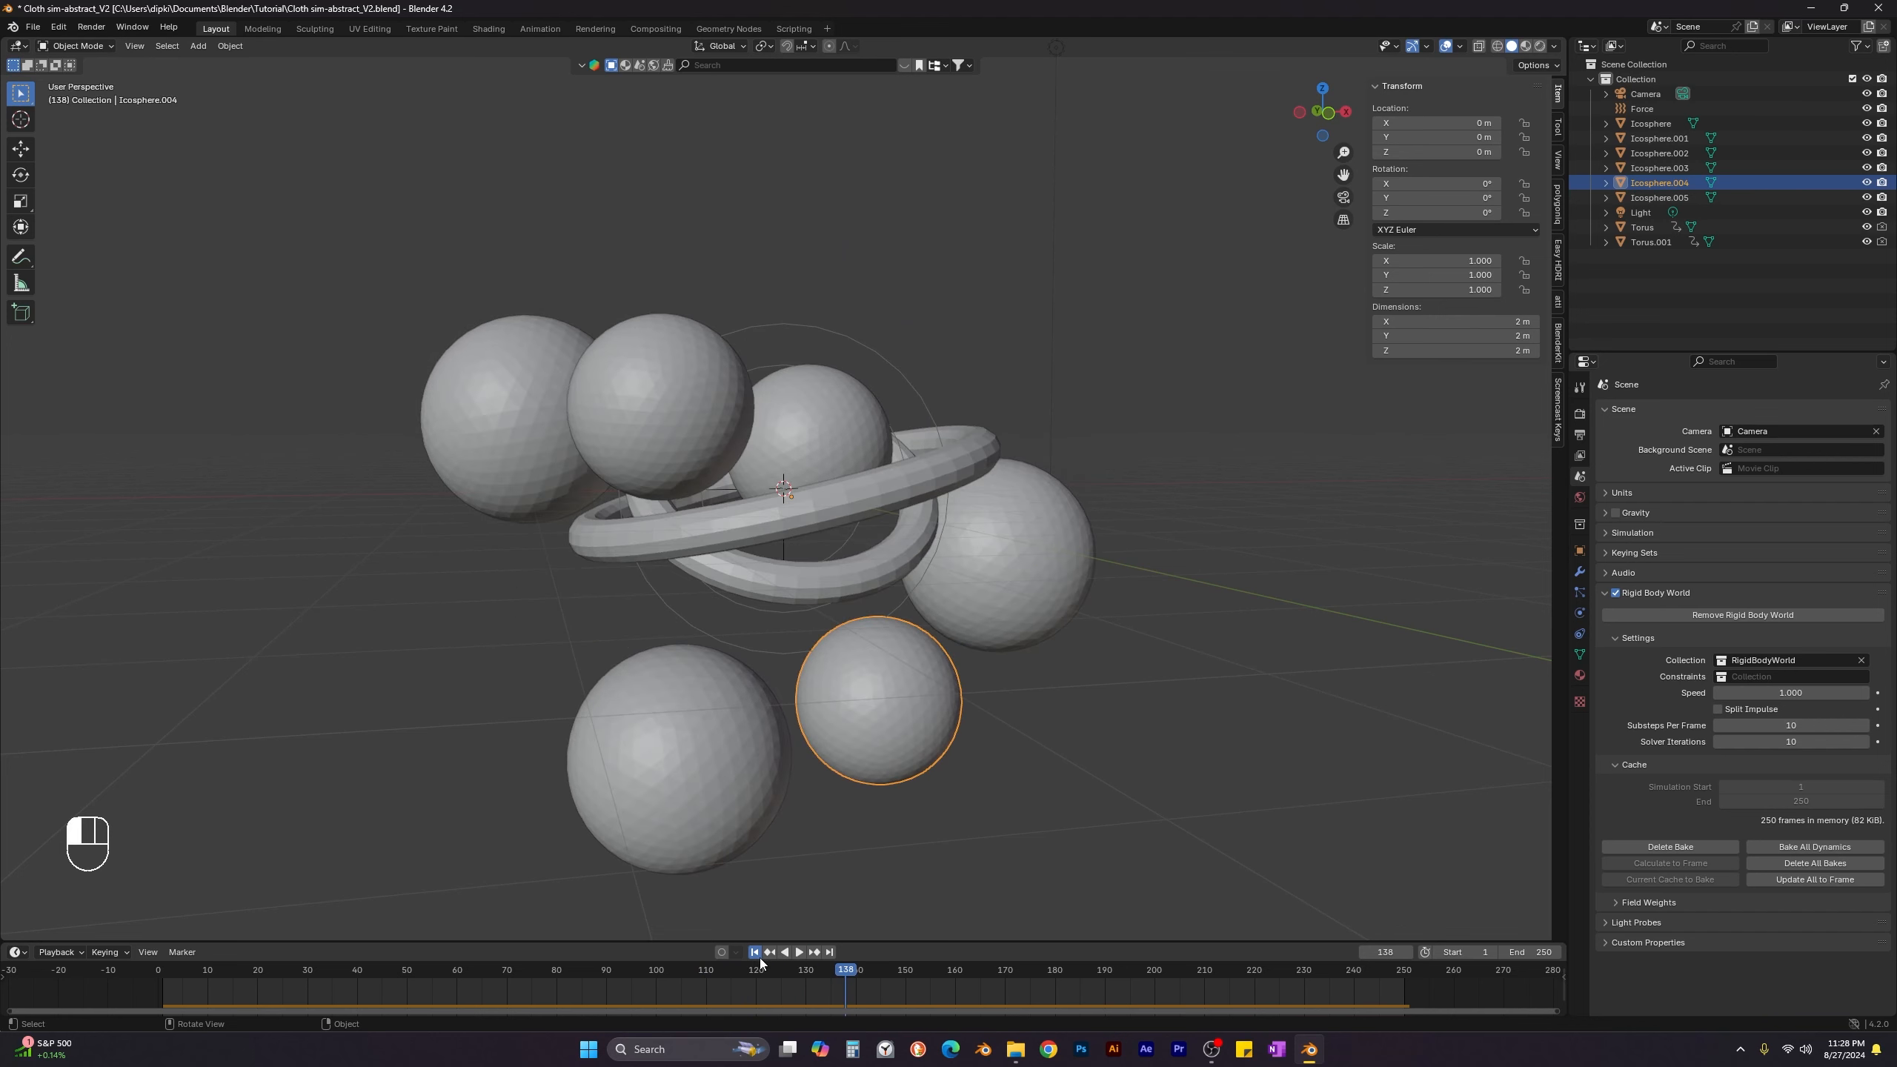
pyautogui.click(755, 952)
# Hide both tori in the viewport and review the spheres' baked motion, returning to frame 1.
pyautogui.click(1866, 227)
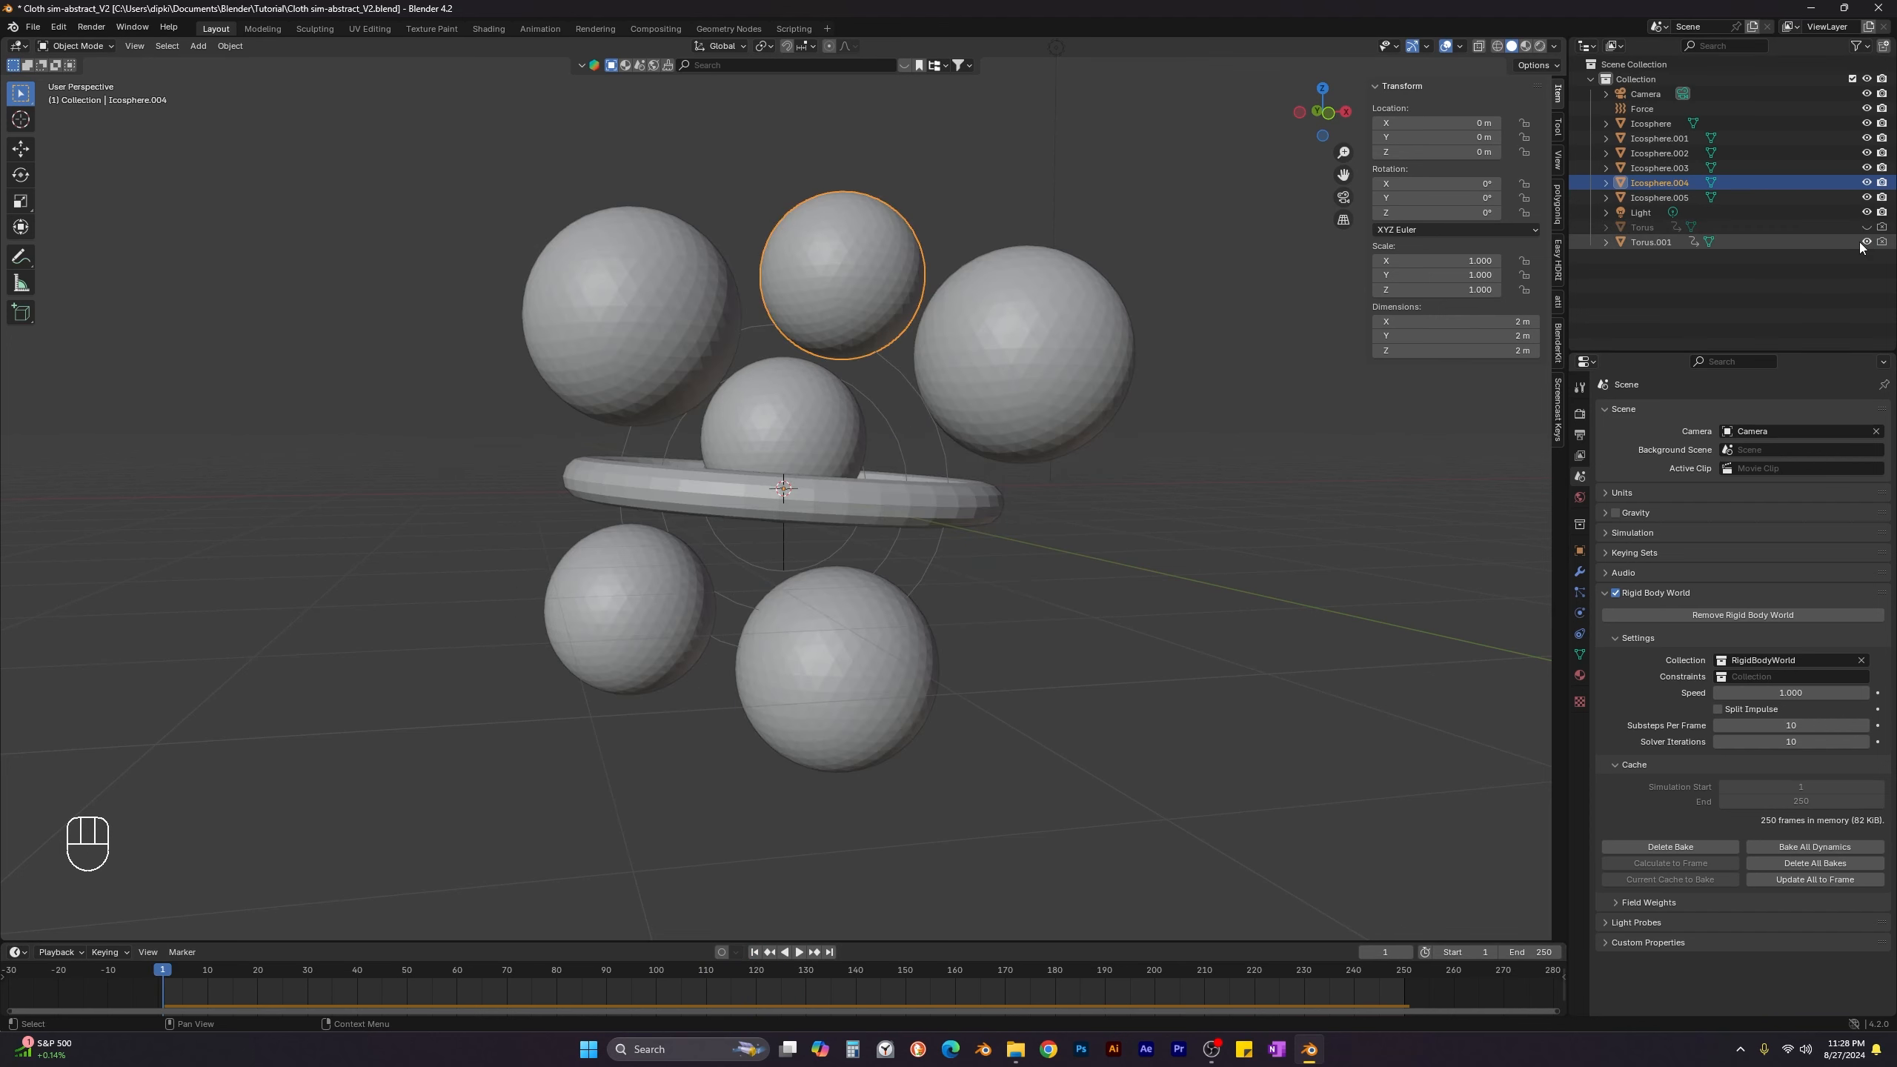
pyautogui.click(1867, 242)
pyautogui.click(799, 951)
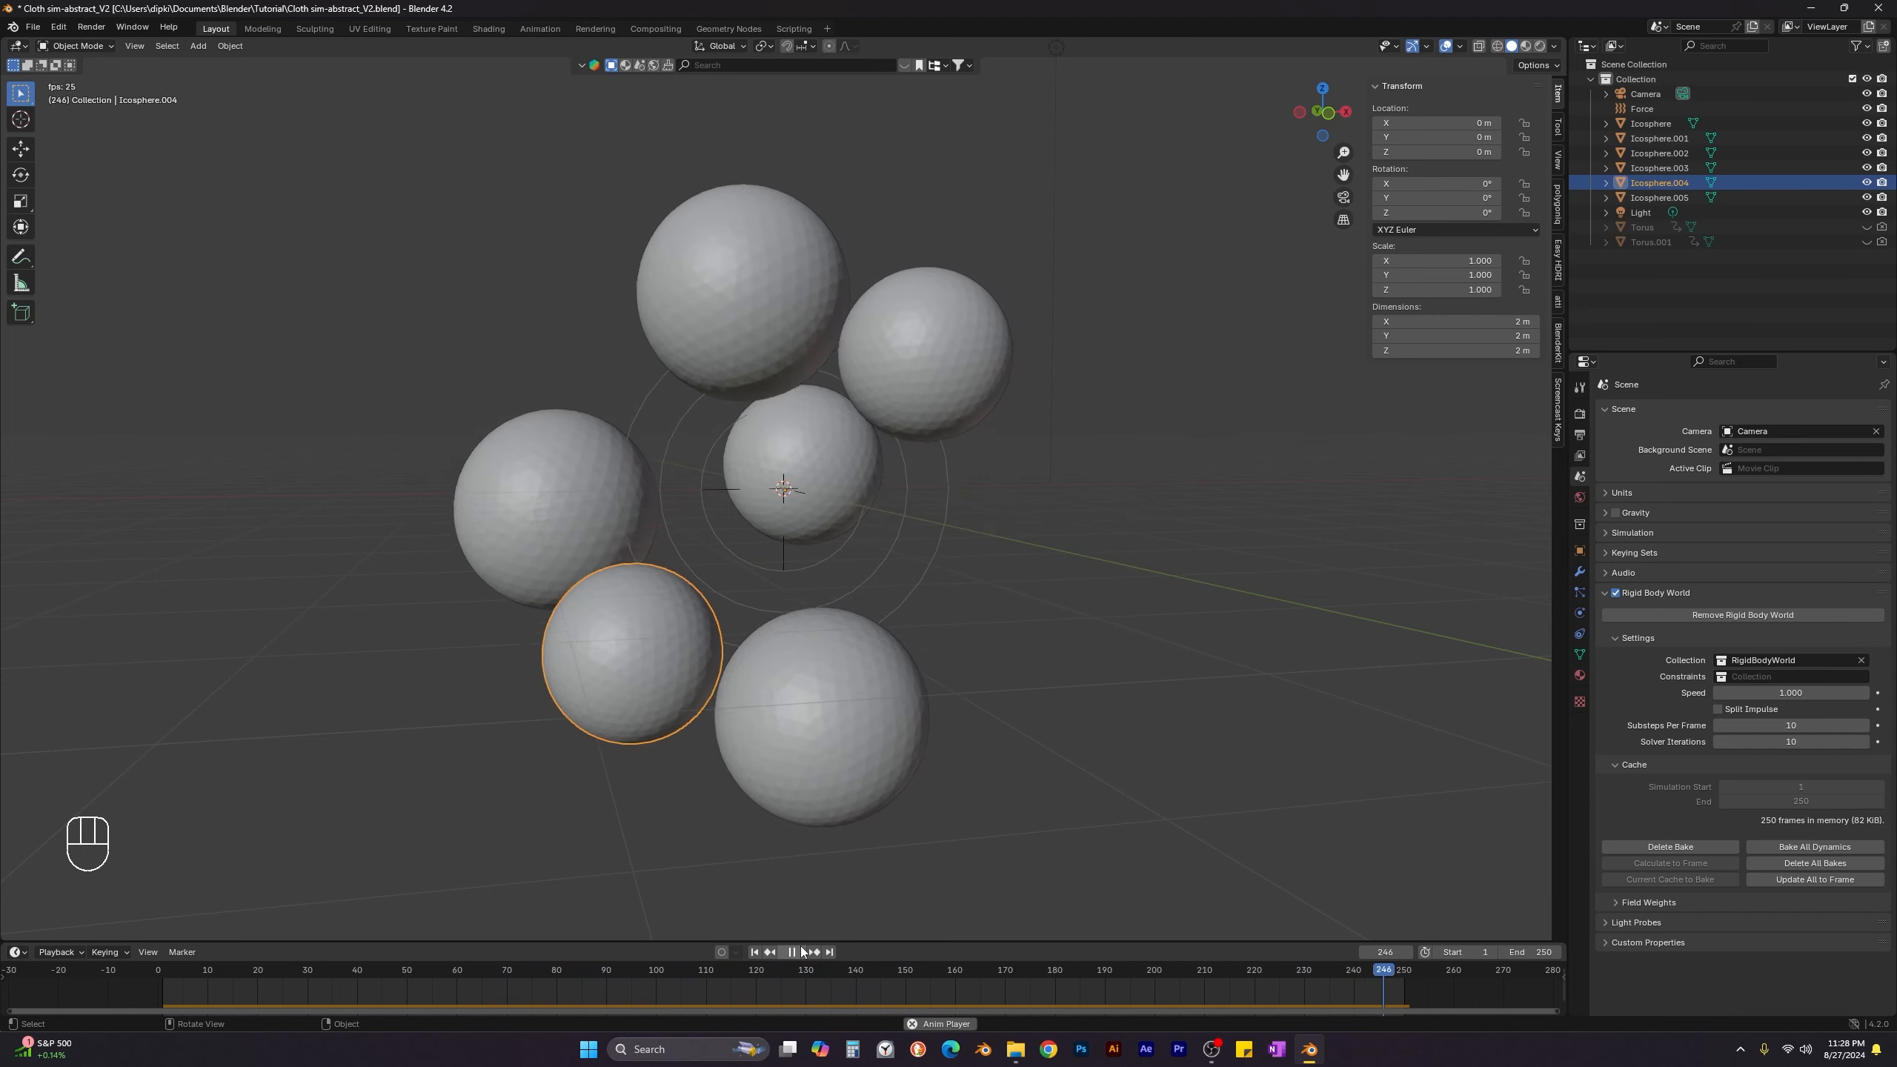
pyautogui.click(792, 954)
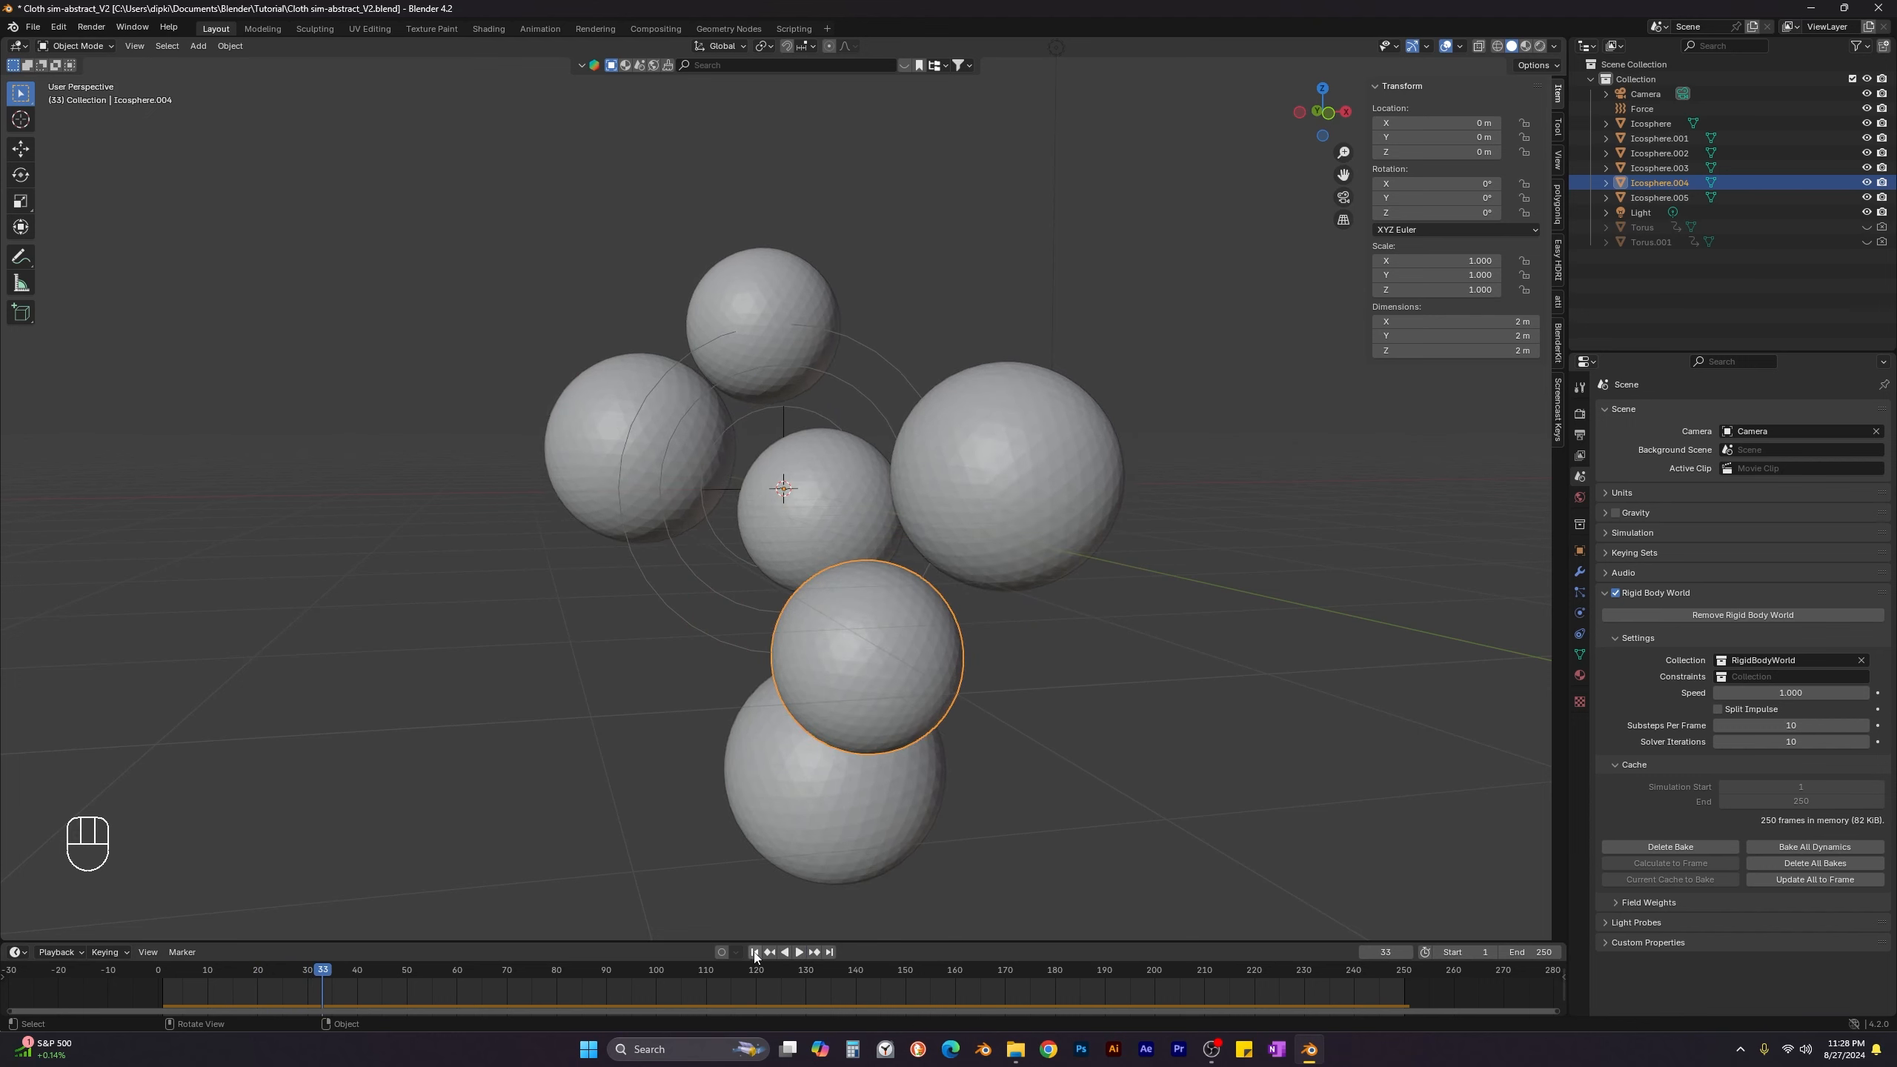
pyautogui.click(754, 952)
# Delete both hidden tori from the scene and save the file.
pyautogui.click(446, 768)
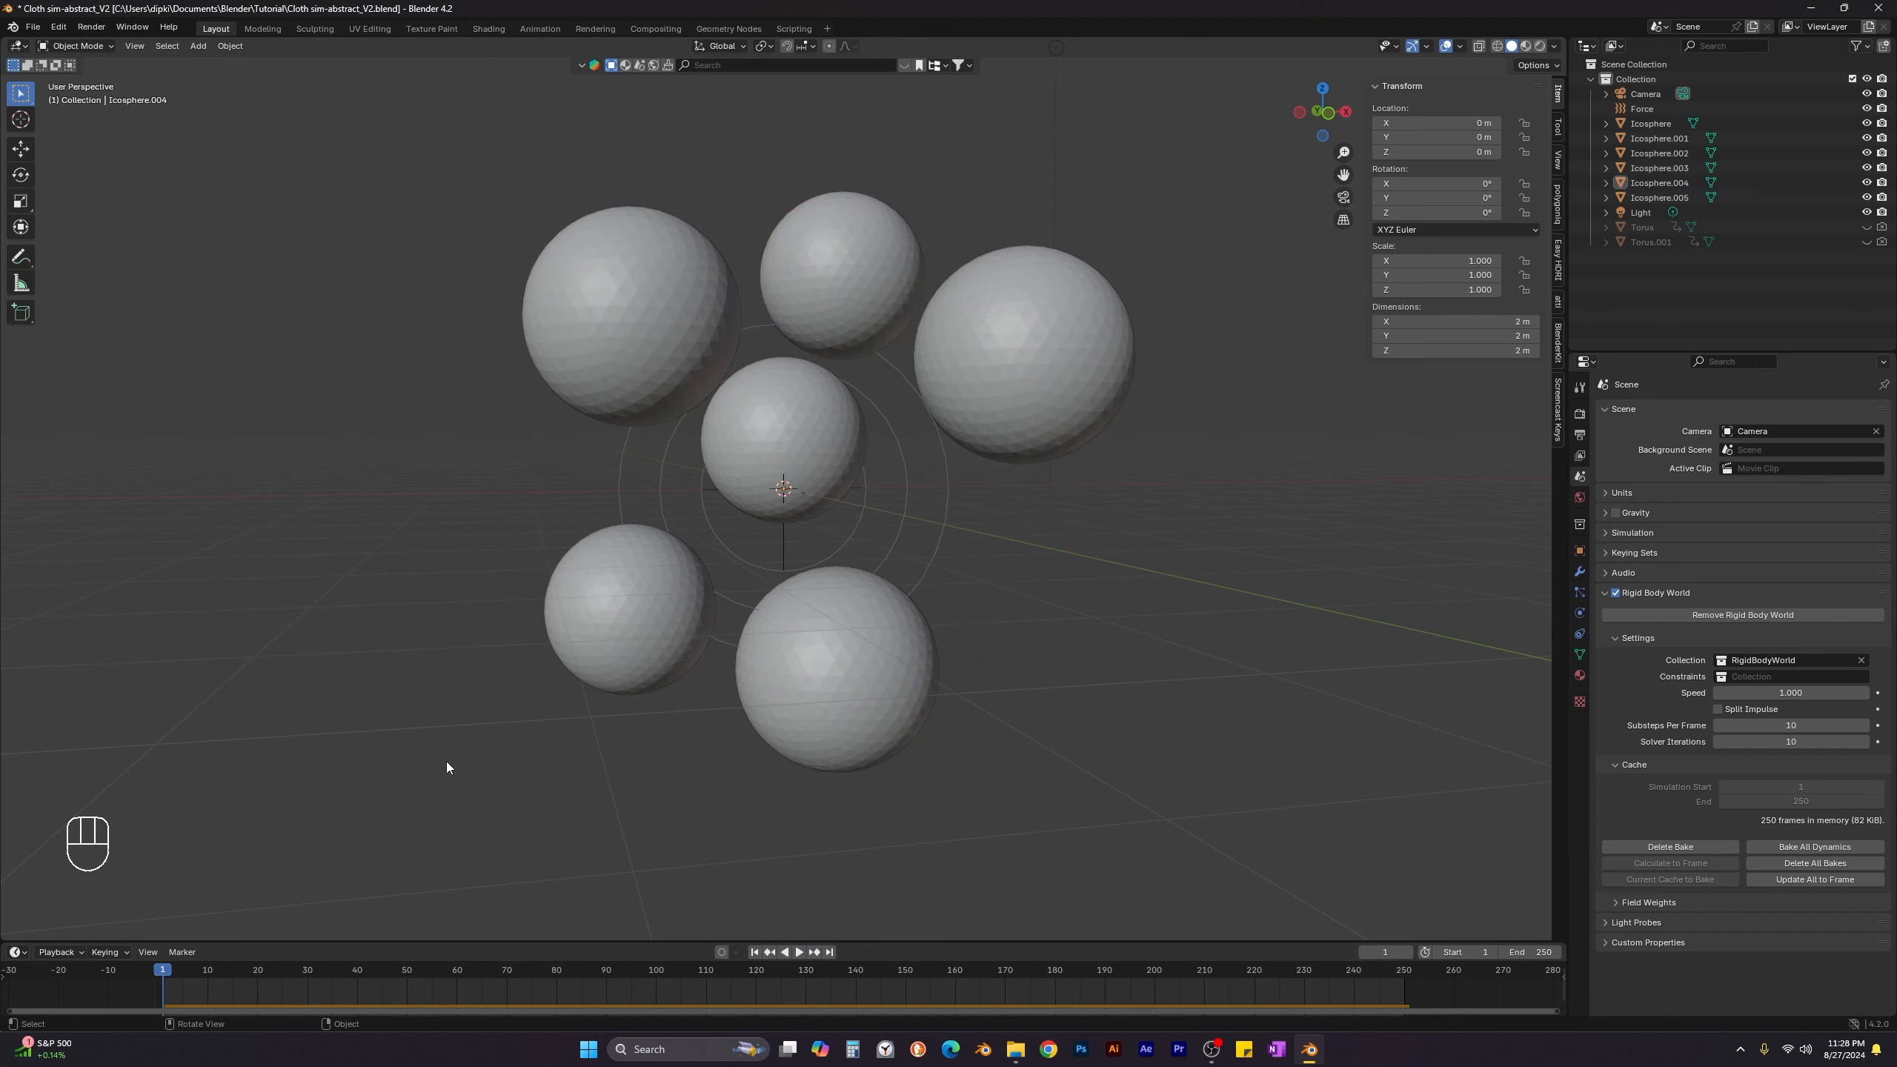
pyautogui.click(1654, 228)
pyautogui.press('Delete')
pyautogui.click(1656, 231)
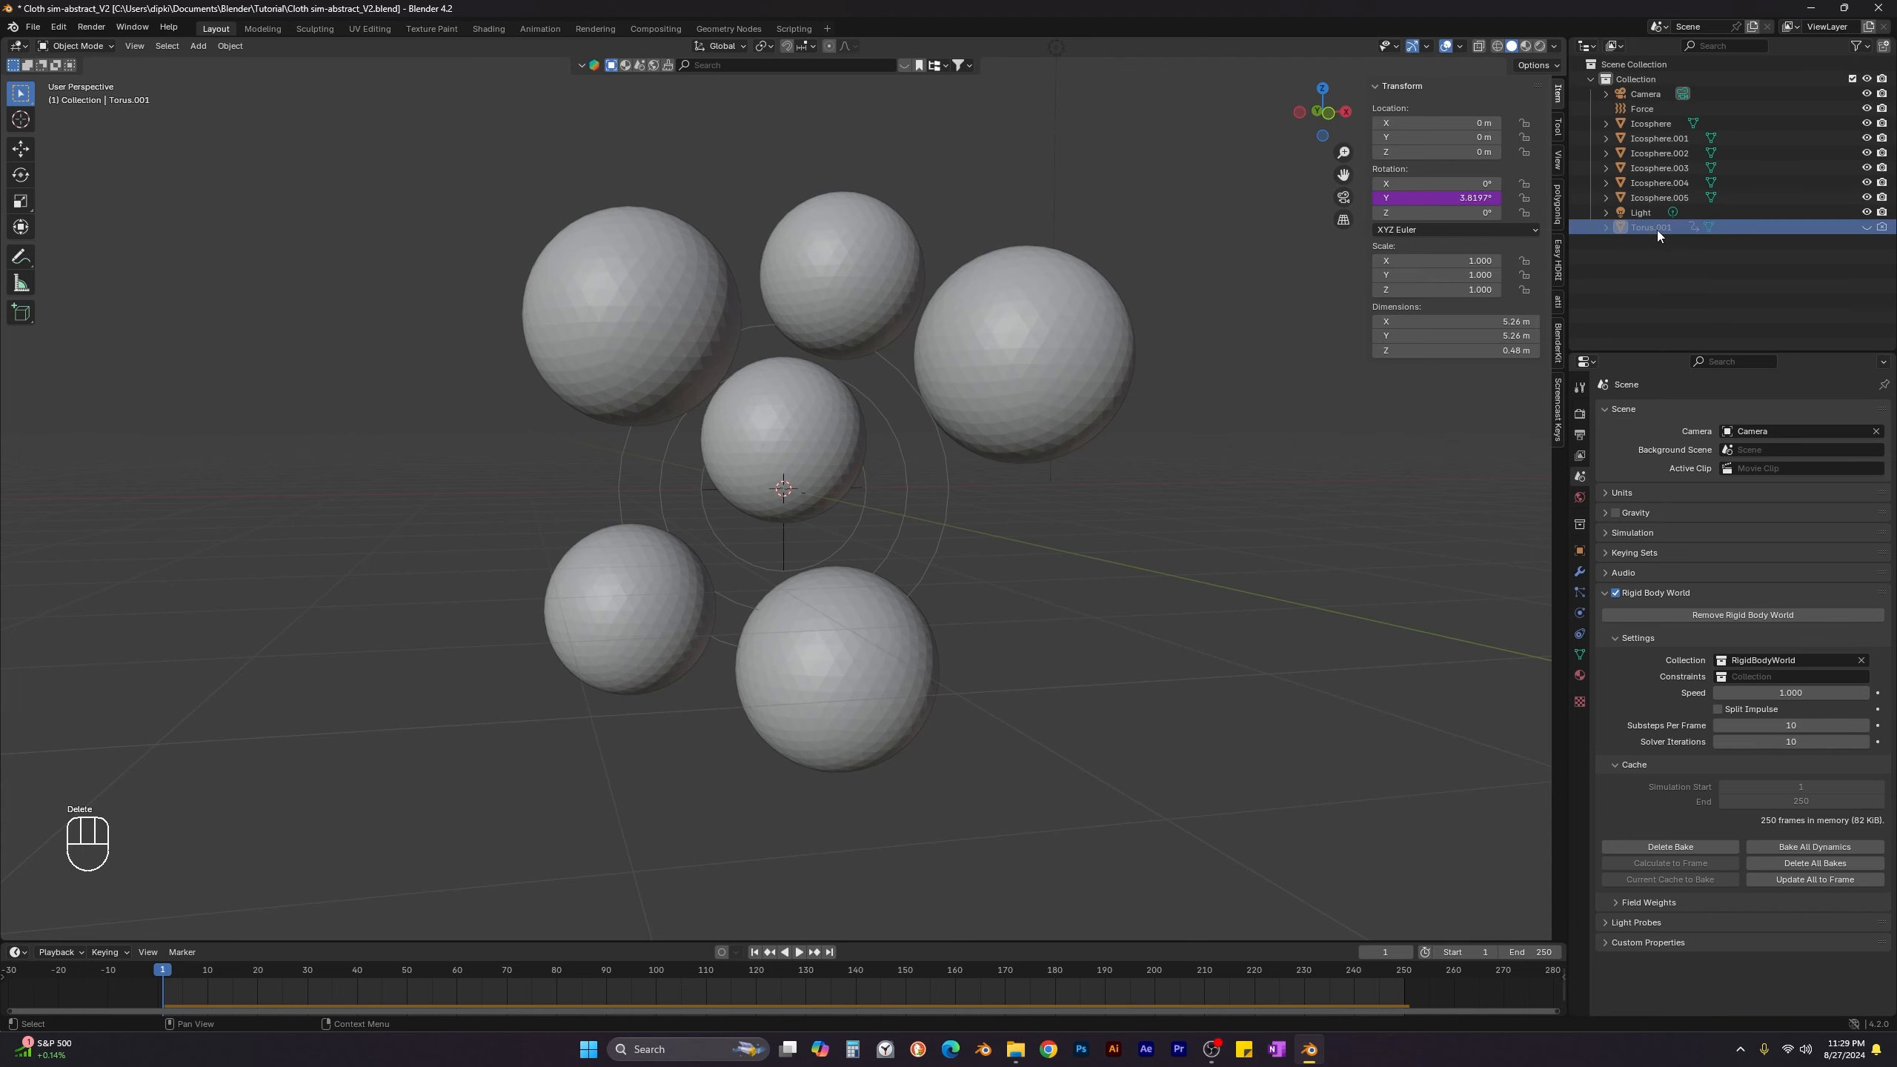
pyautogui.rightClick(1656, 231)
pyautogui.click(1646, 264)
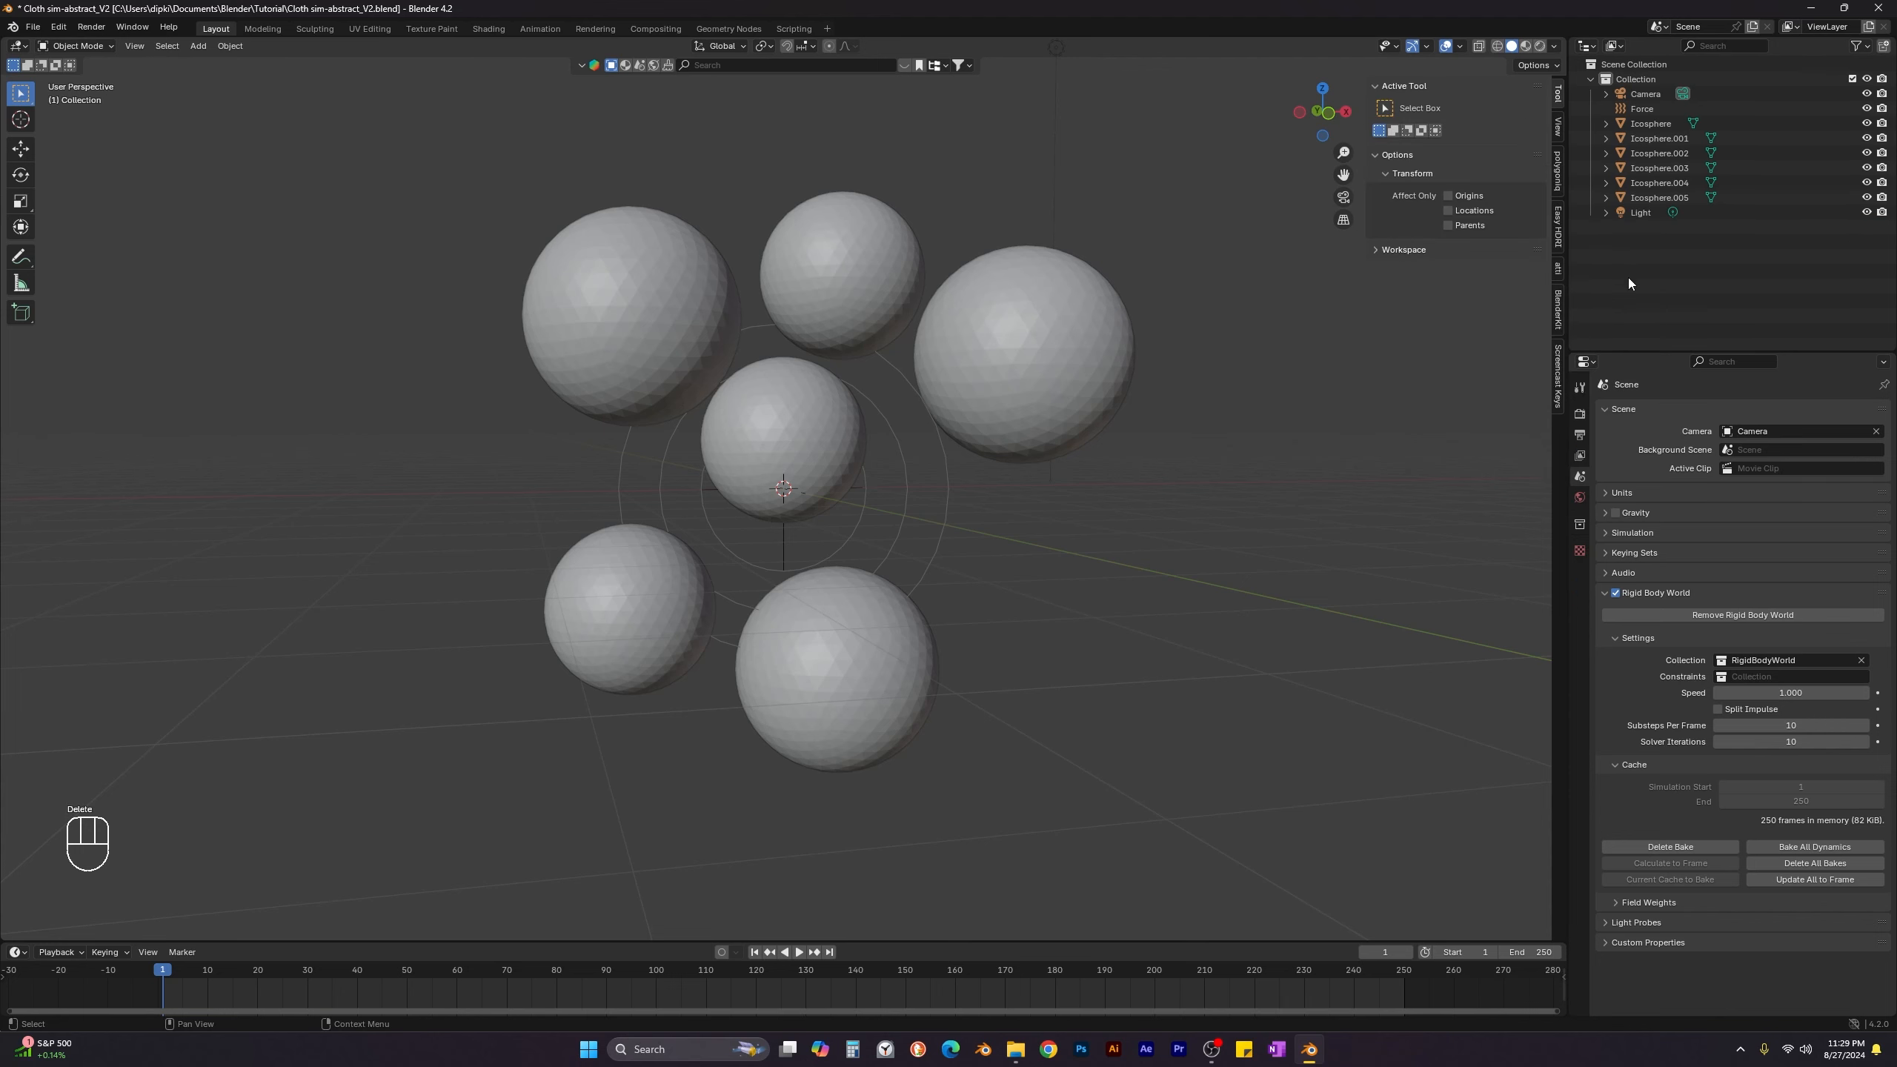
pyautogui.hotkey('ctrl', 's')
# Bake the rigid body motion of all six spheres to keyframes for frames 1 to 250 with a frame step of 1.
pyautogui.keyDown('shift'); pyautogui.moveTo(1042, 550); pyautogui.dragTo(1065, 591, button='middle'); pyautogui.keyUp('shift')
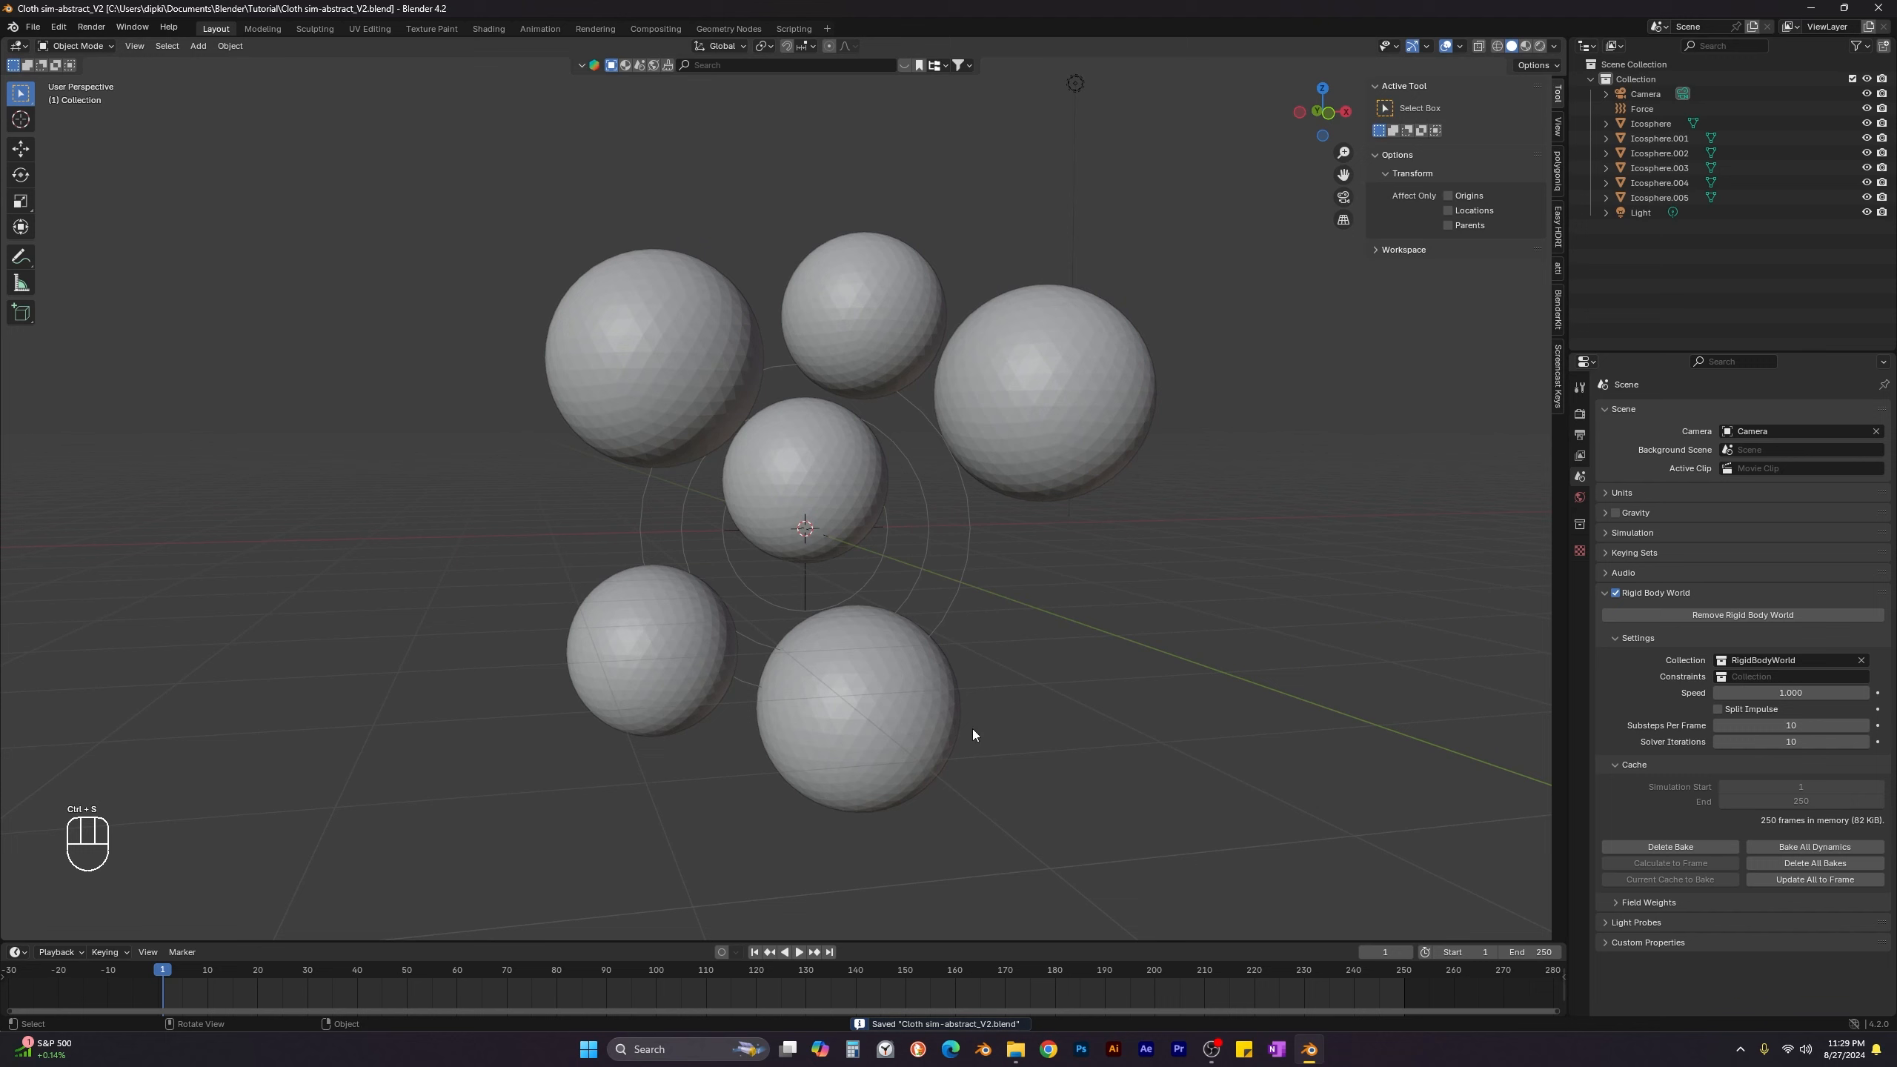
pyautogui.click(649, 445)
pyautogui.keyDown('shift'); pyautogui.click(747, 438); pyautogui.keyUp('shift')
pyautogui.keyDown('shift'); pyautogui.click(855, 322); pyautogui.keyUp('shift')
pyautogui.keyDown('shift'); pyautogui.click(1060, 415); pyautogui.keyUp('shift')
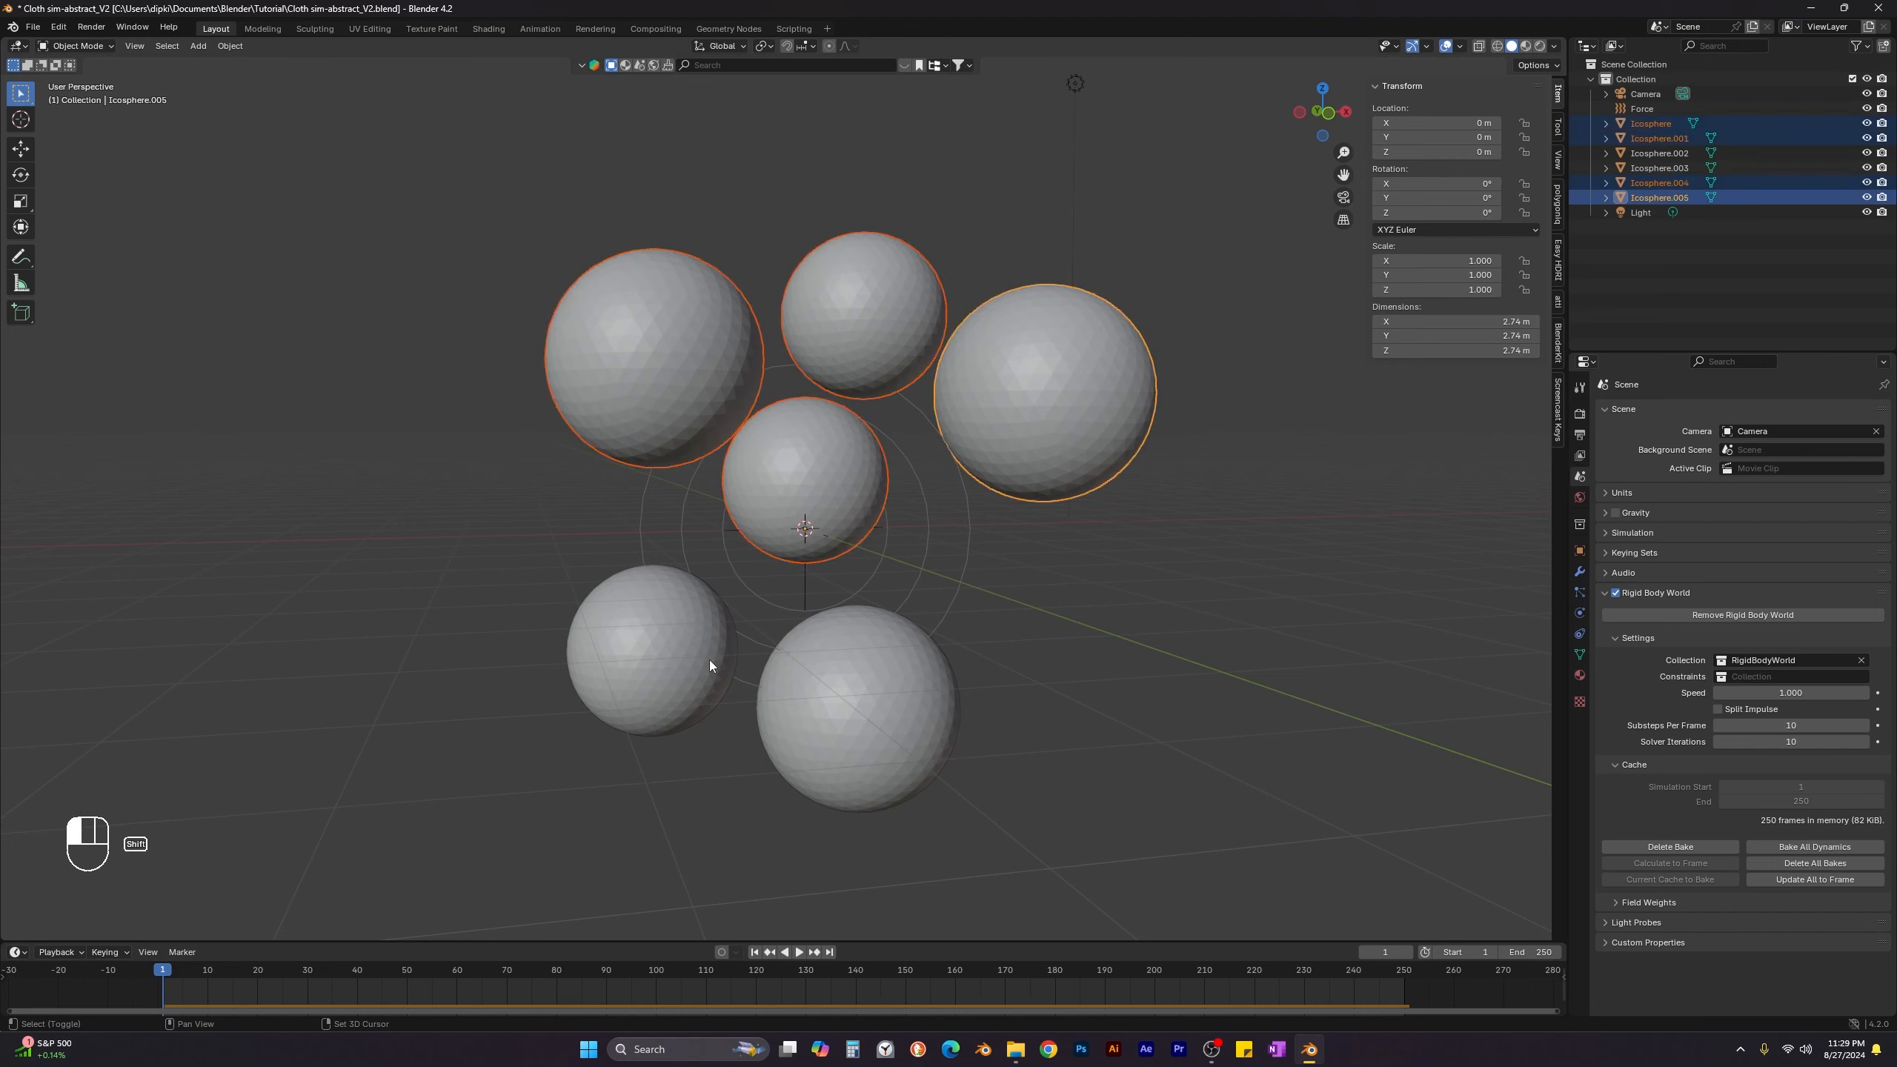
pyautogui.keyDown('shift'); pyautogui.click(708, 659); pyautogui.keyUp('shift')
pyautogui.keyDown('shift'); pyautogui.click(843, 731); pyautogui.keyUp('shift')
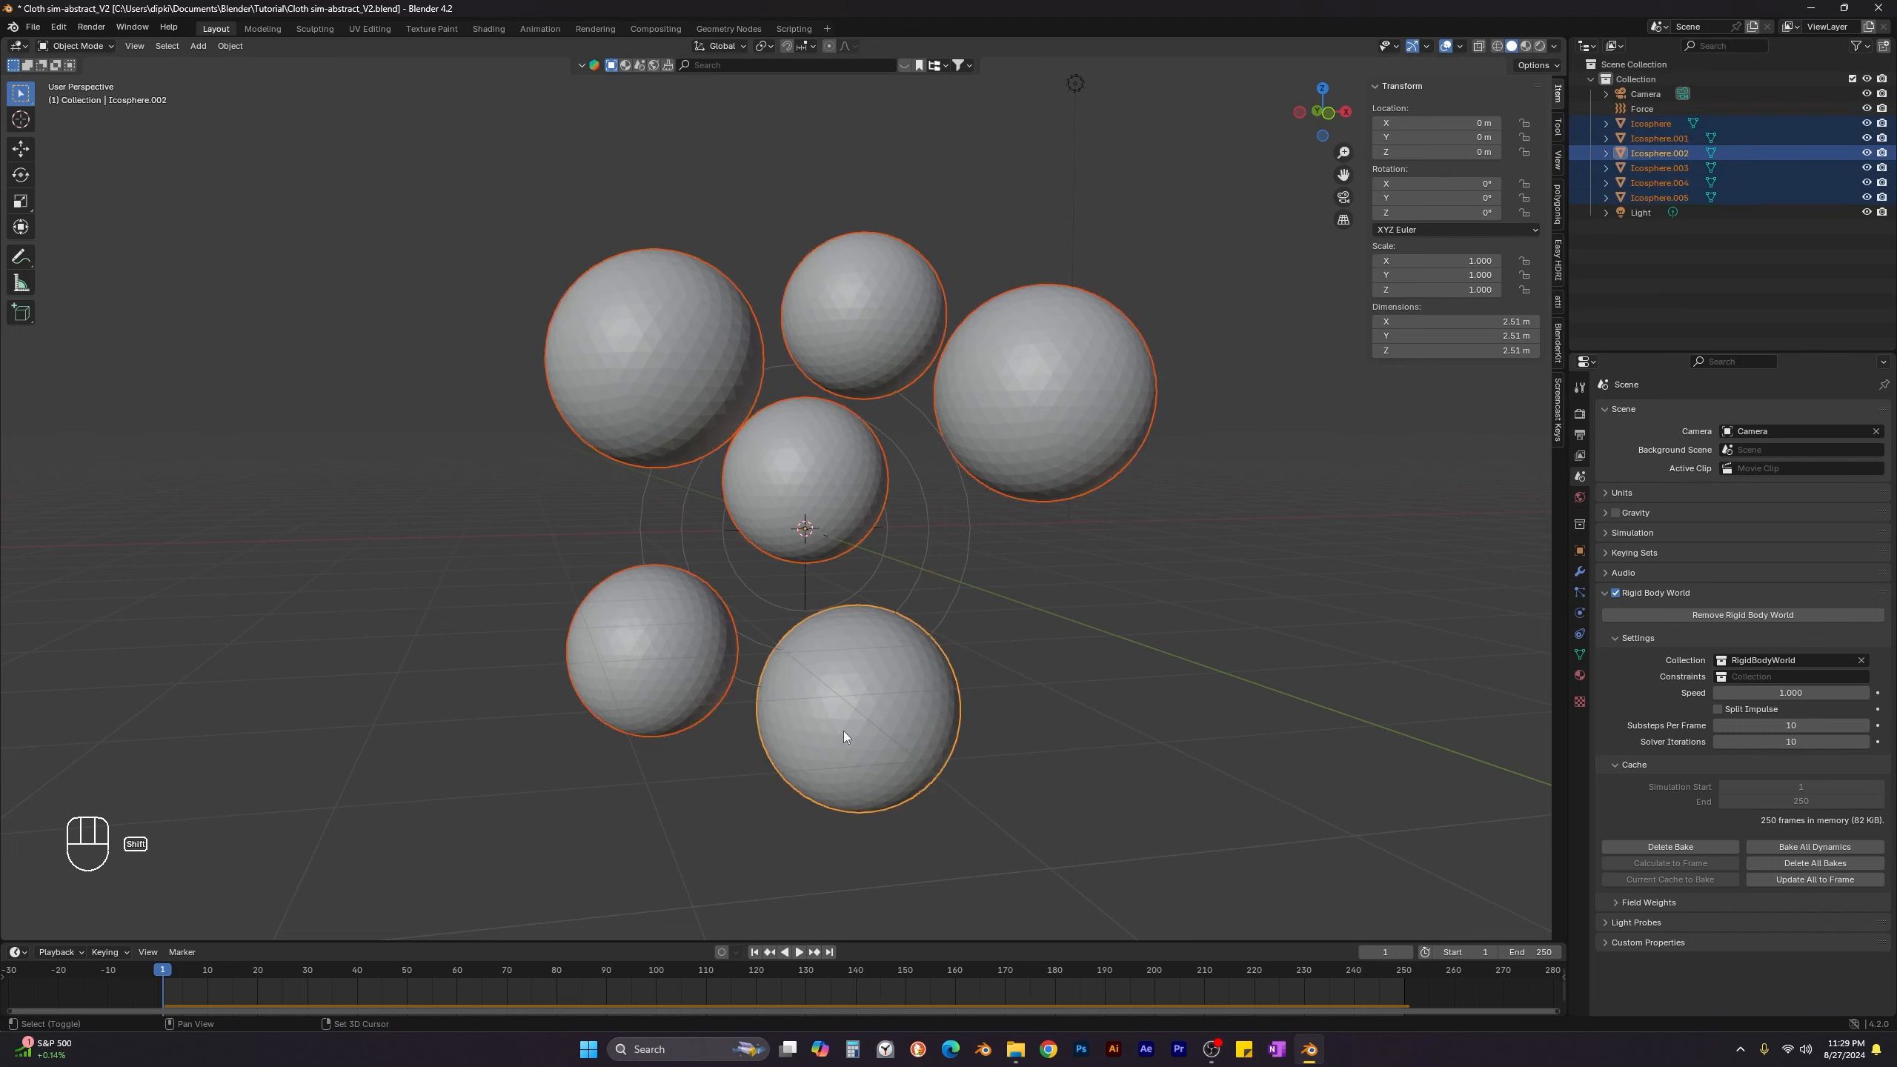
pyautogui.click(232, 47)
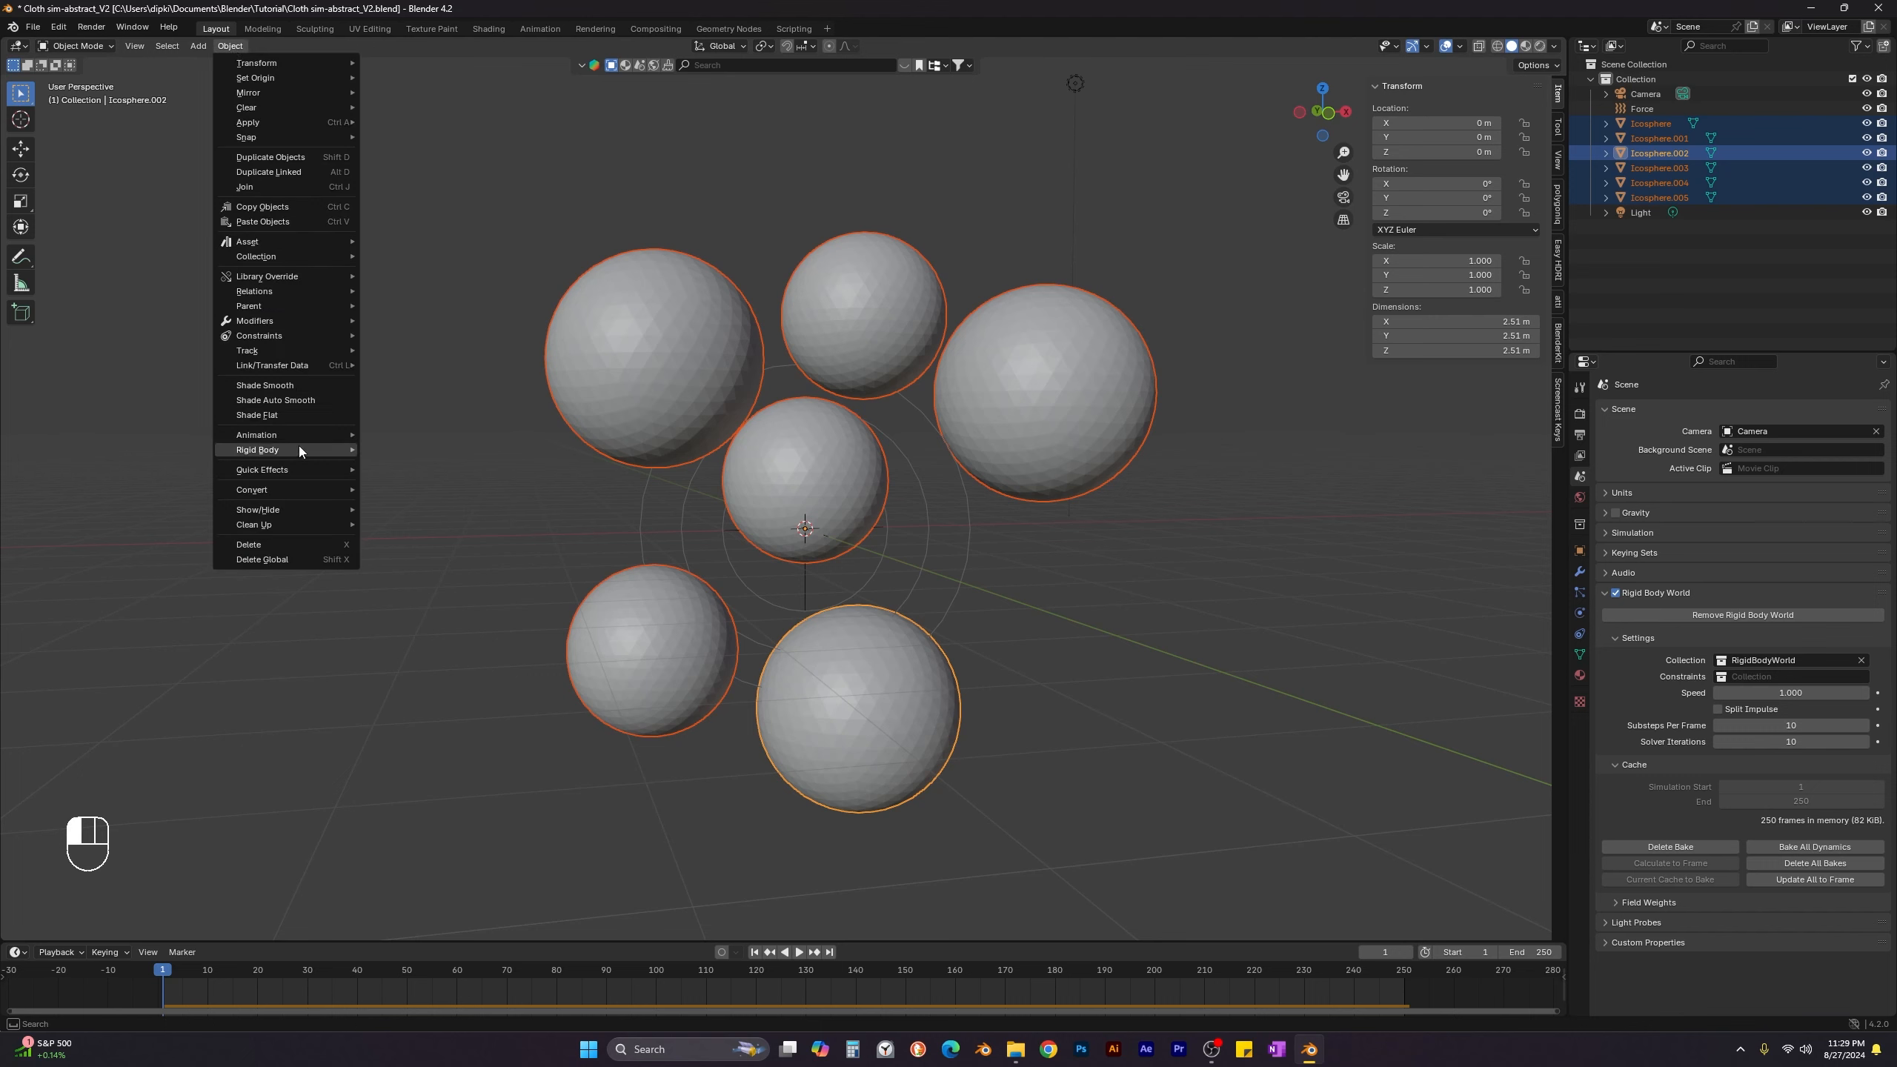
pyautogui.moveTo(300, 447)
pyautogui.click(428, 563)
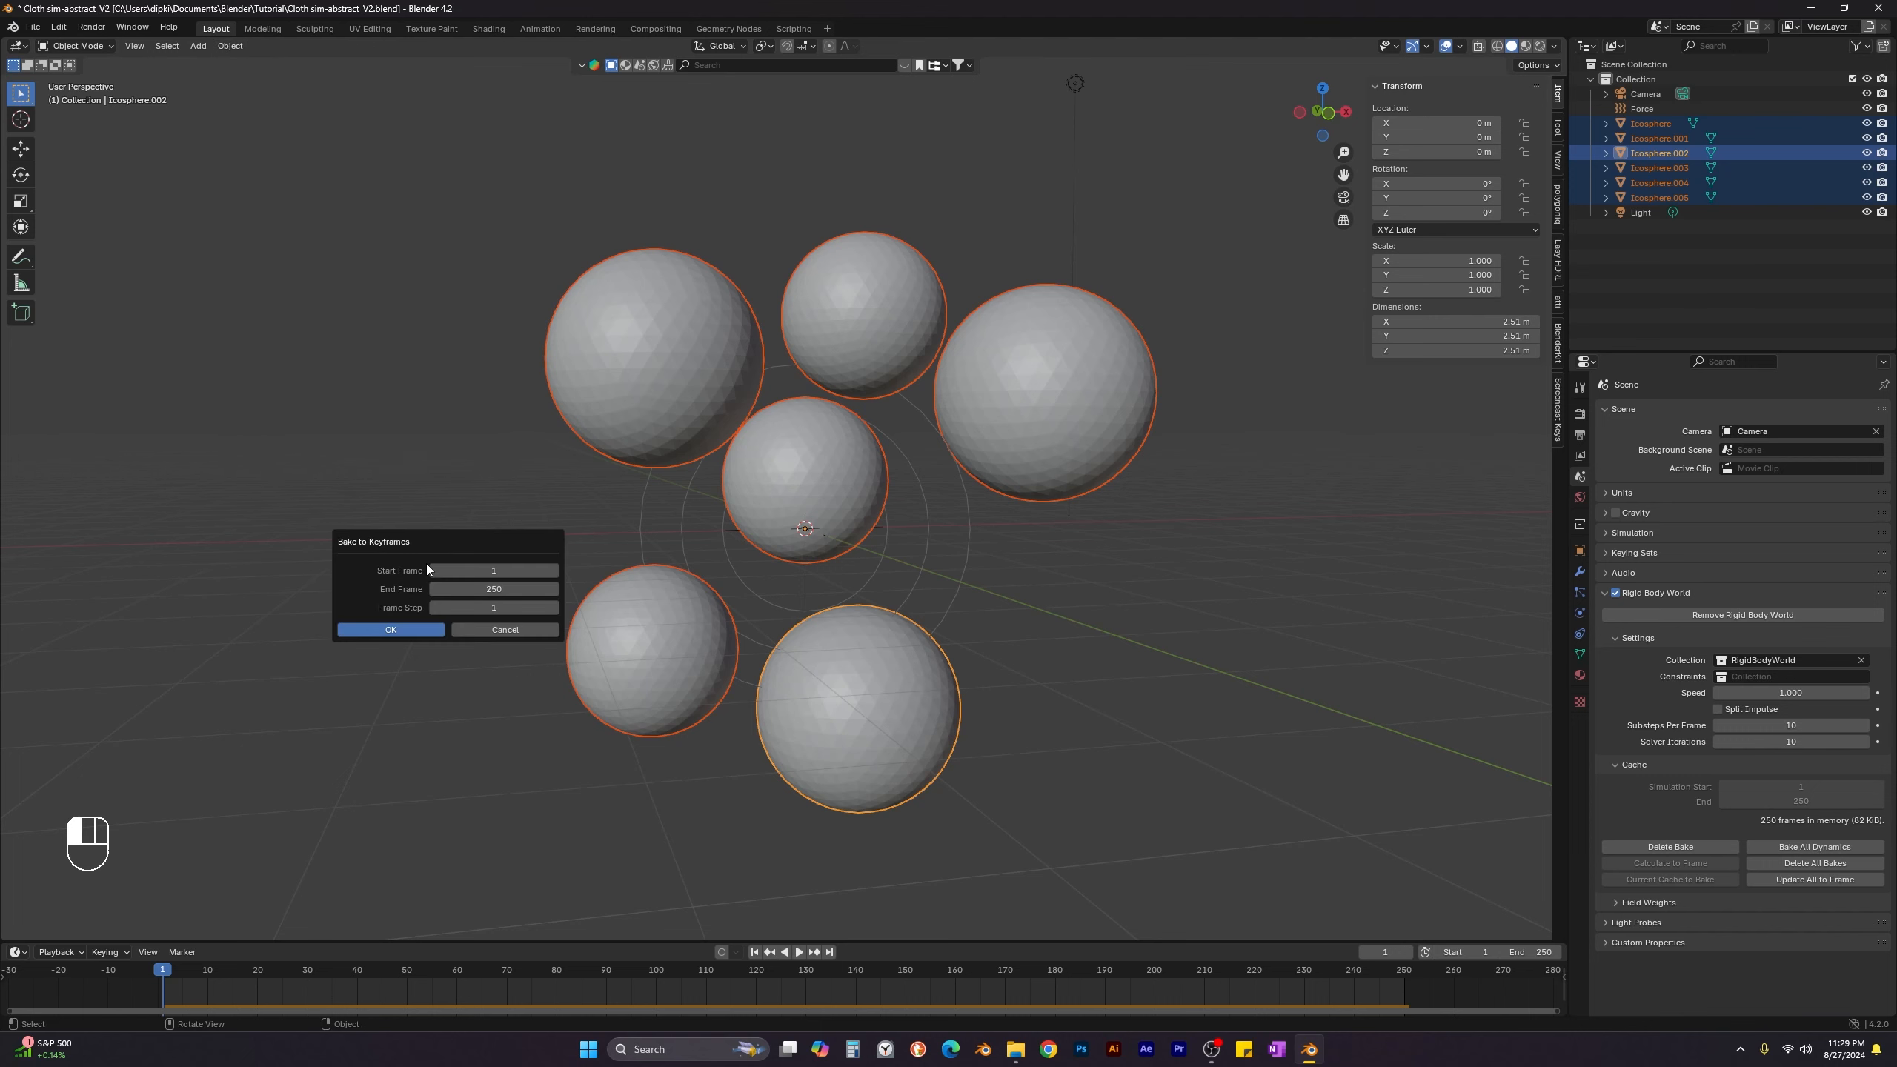
pyautogui.click(428, 632)
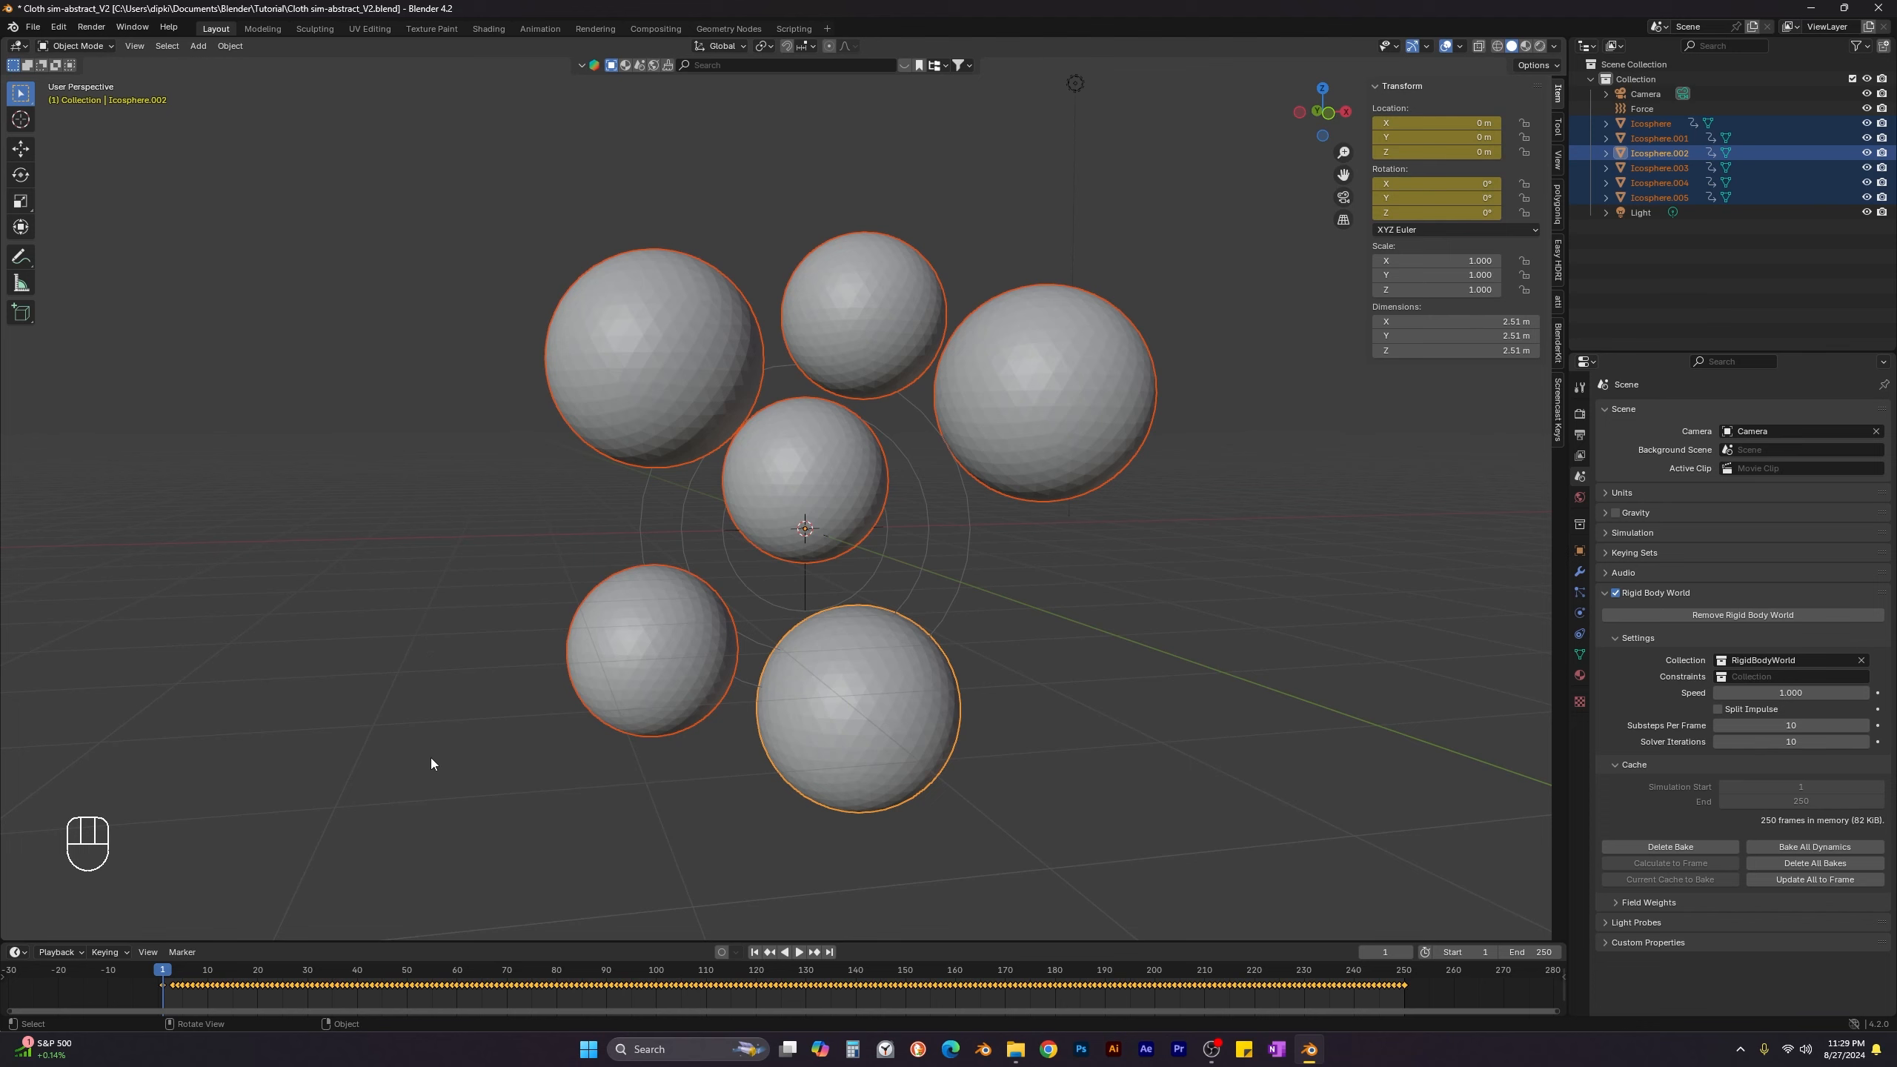
# Move to frame 7 and inspect the baked keyframes of the individual spheres on the timeline.
pyautogui.click(592, 715)
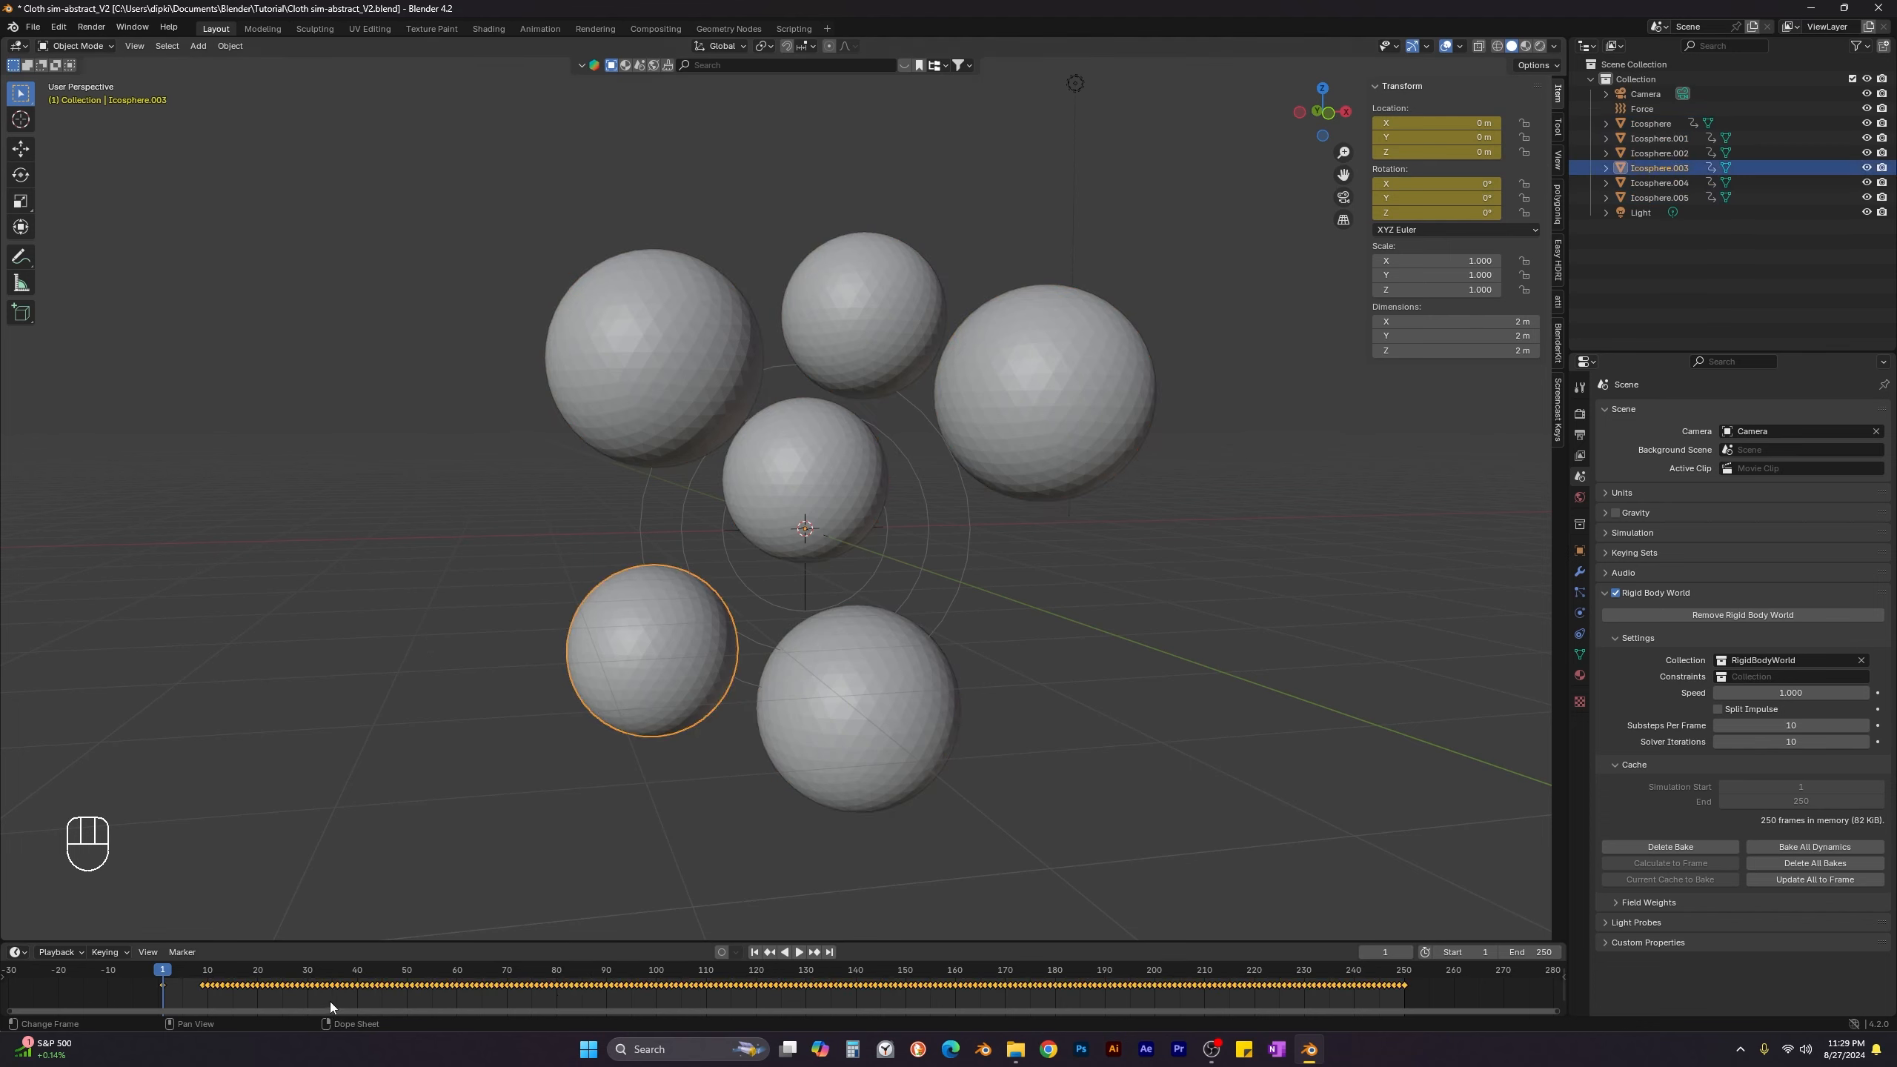
pyautogui.moveTo(165, 975)
pyautogui.mouseDown()
pyautogui.moveTo(247, 975)
pyautogui.moveTo(193, 975)
pyautogui.mouseUp()
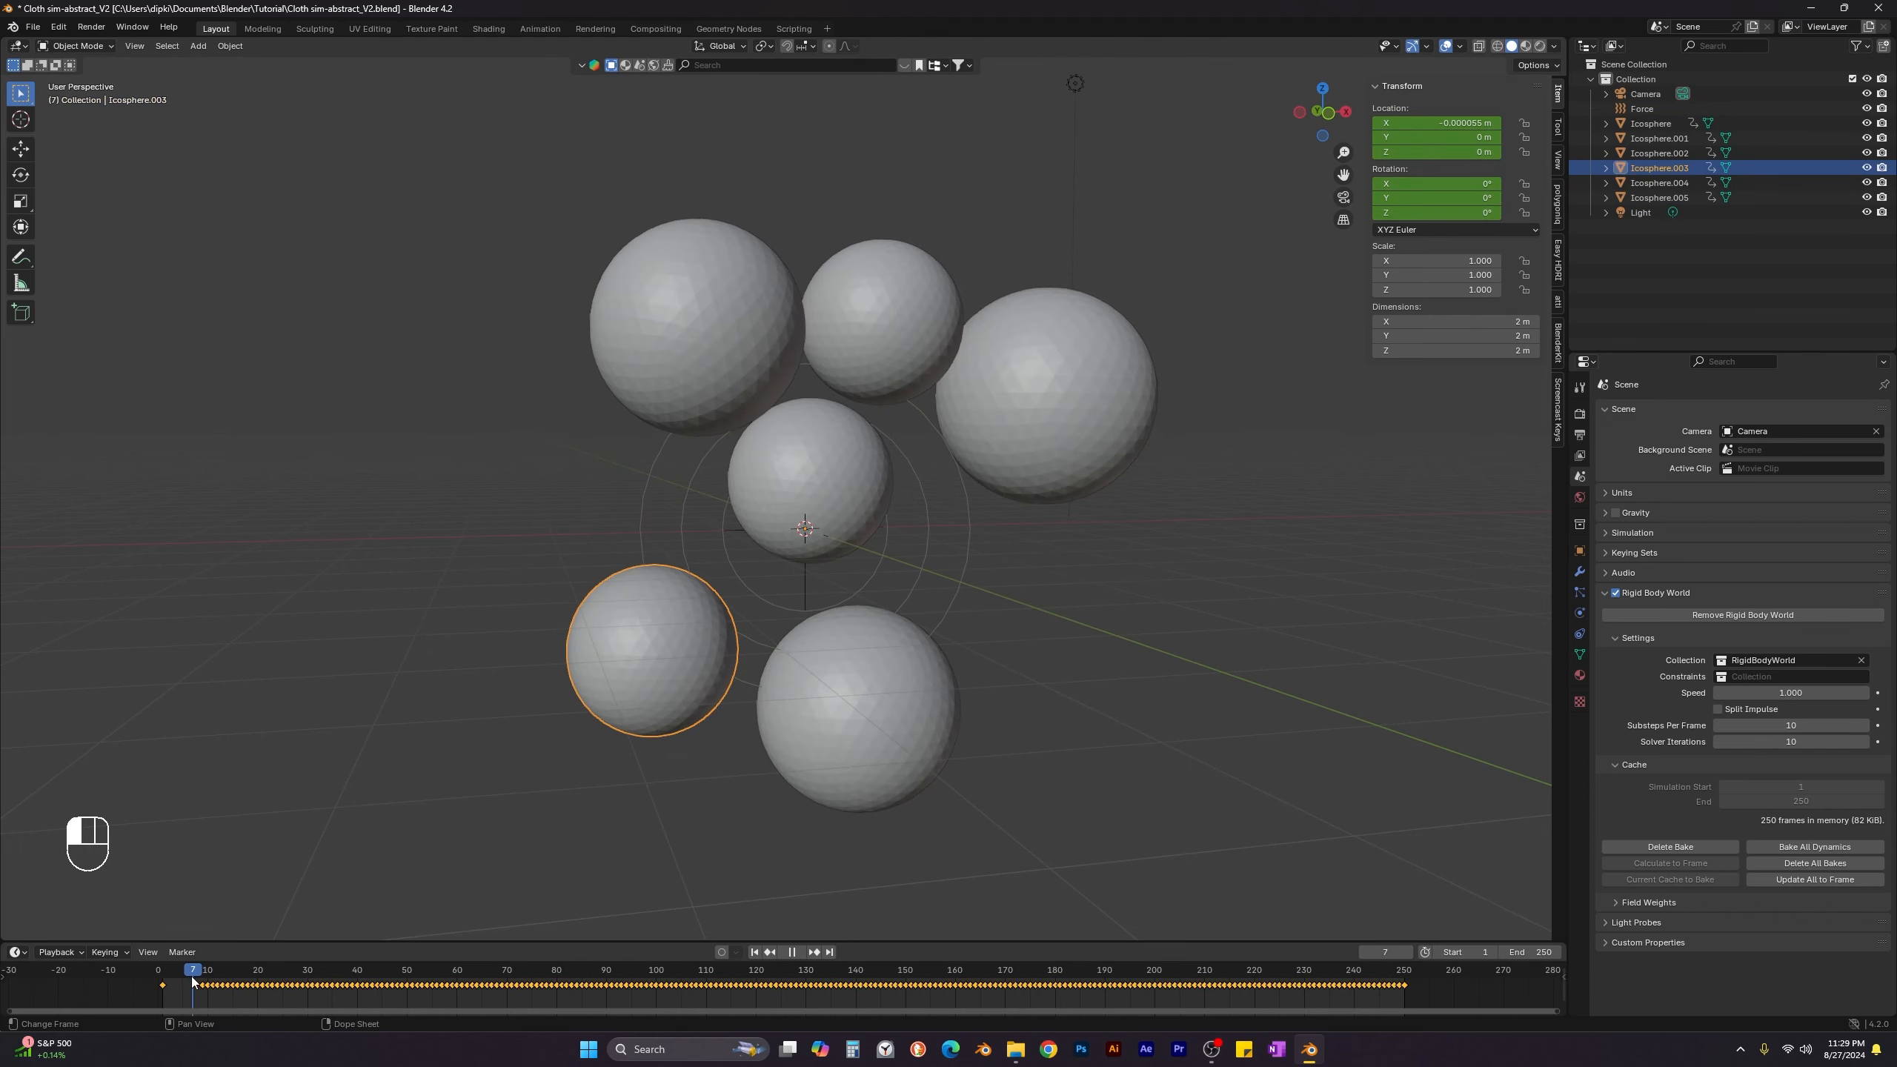
pyautogui.click(787, 753)
pyautogui.click(834, 455)
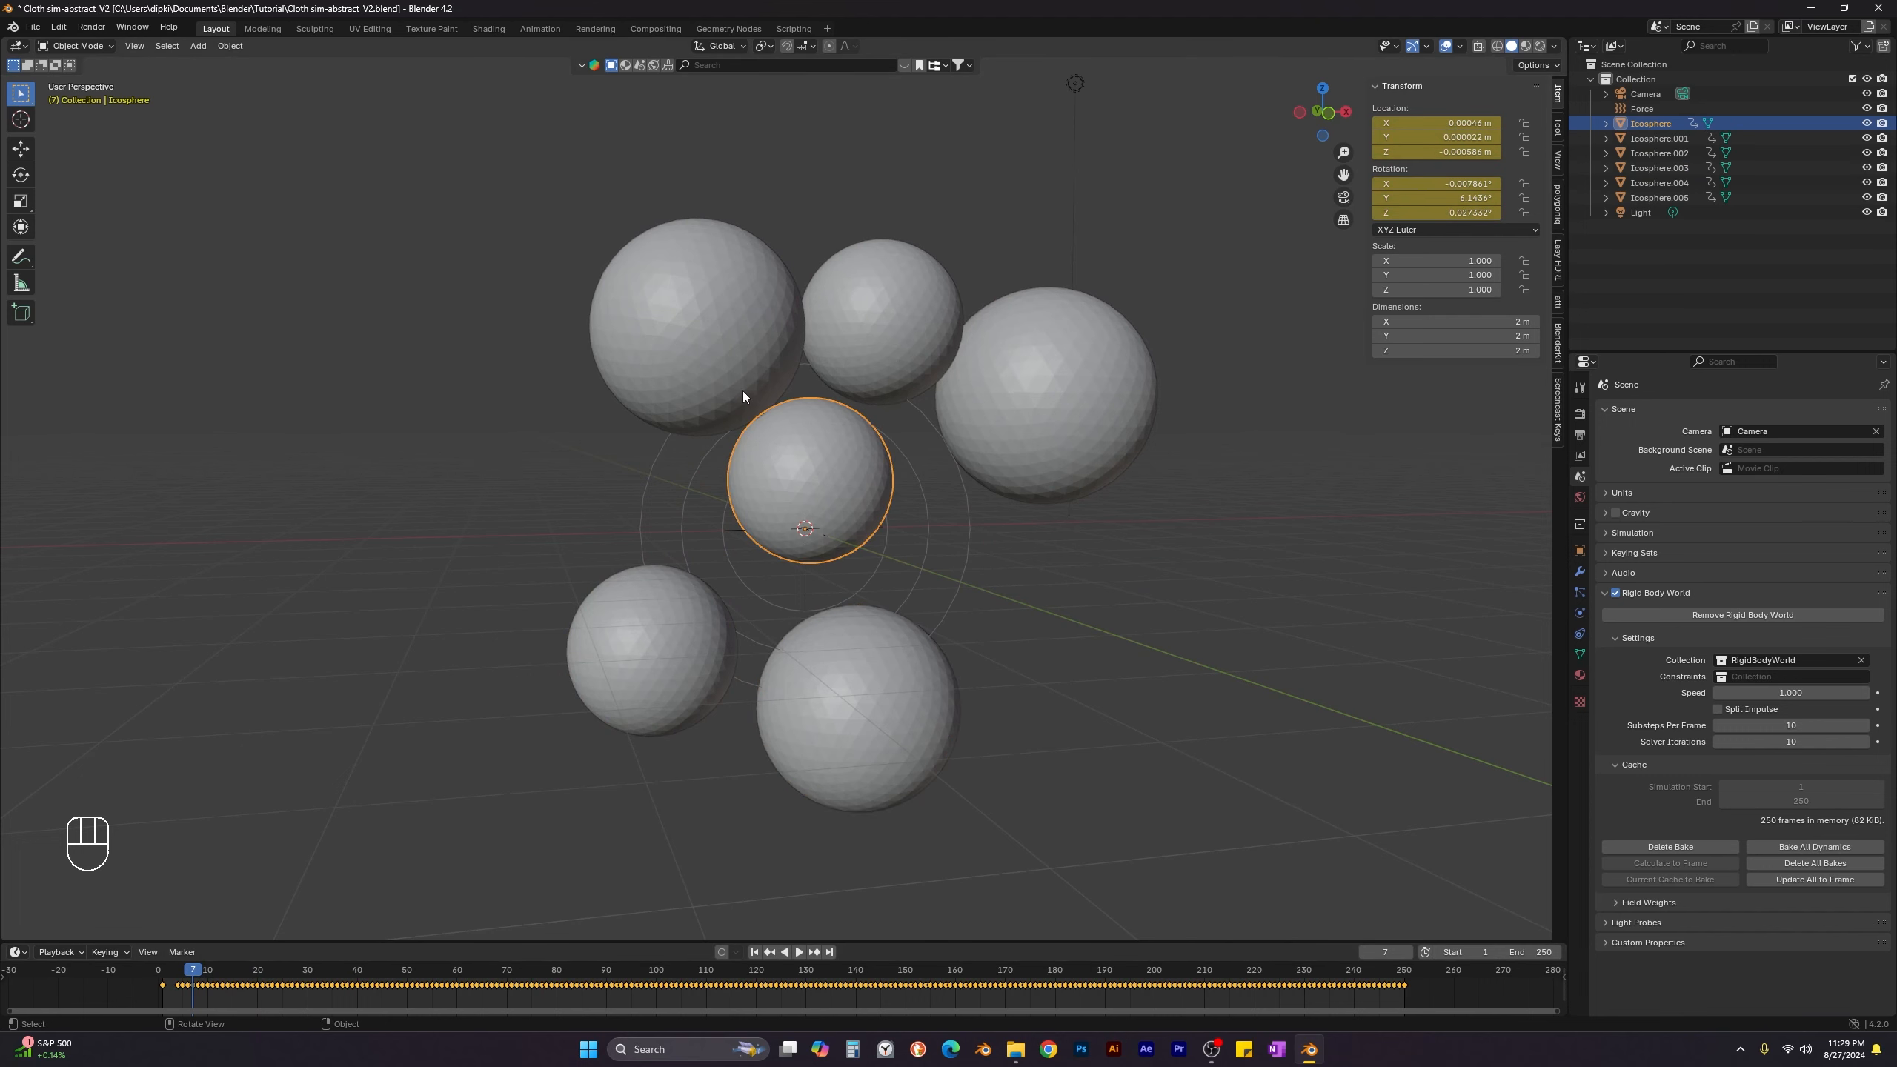
pyautogui.click(743, 391)
pyautogui.click(844, 360)
pyautogui.click(999, 376)
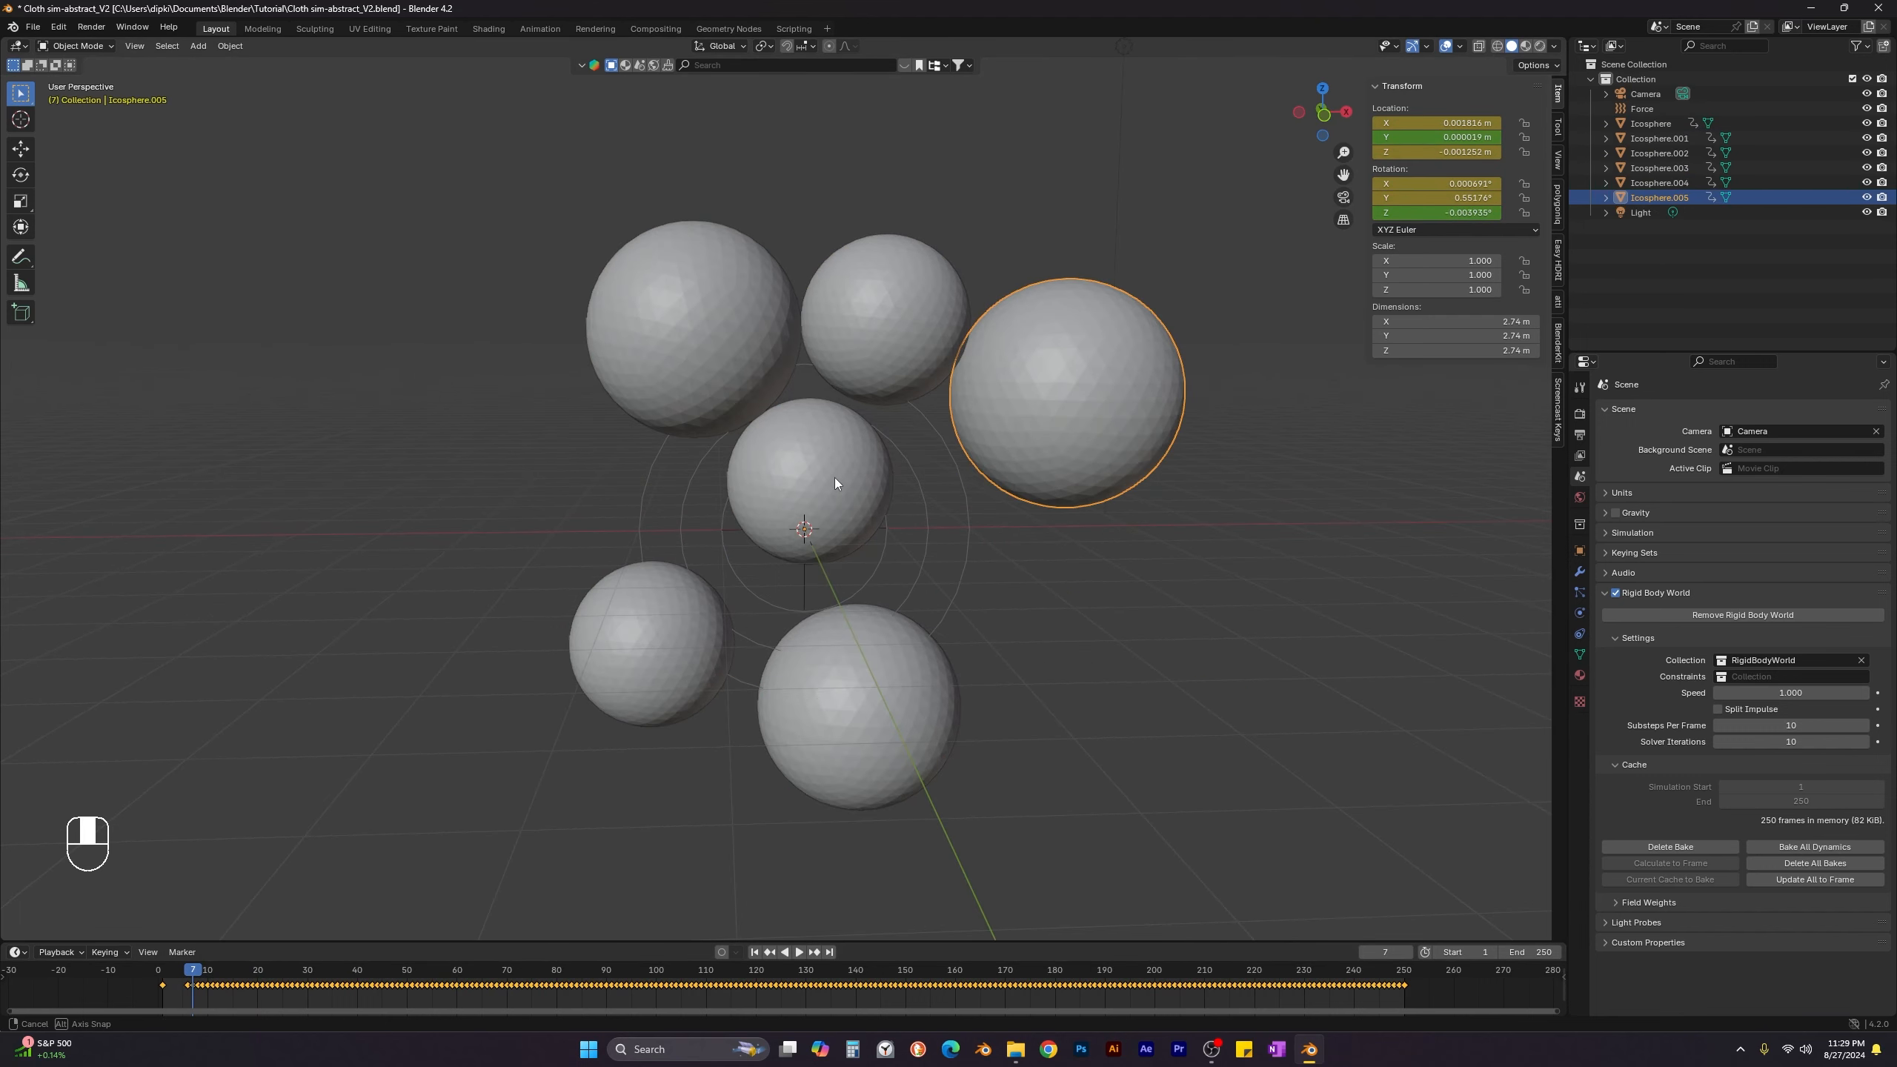
# Delete the force field and scrub through the animation to check the spheres' motion, returning to frame 1.
pyautogui.click(686, 538)
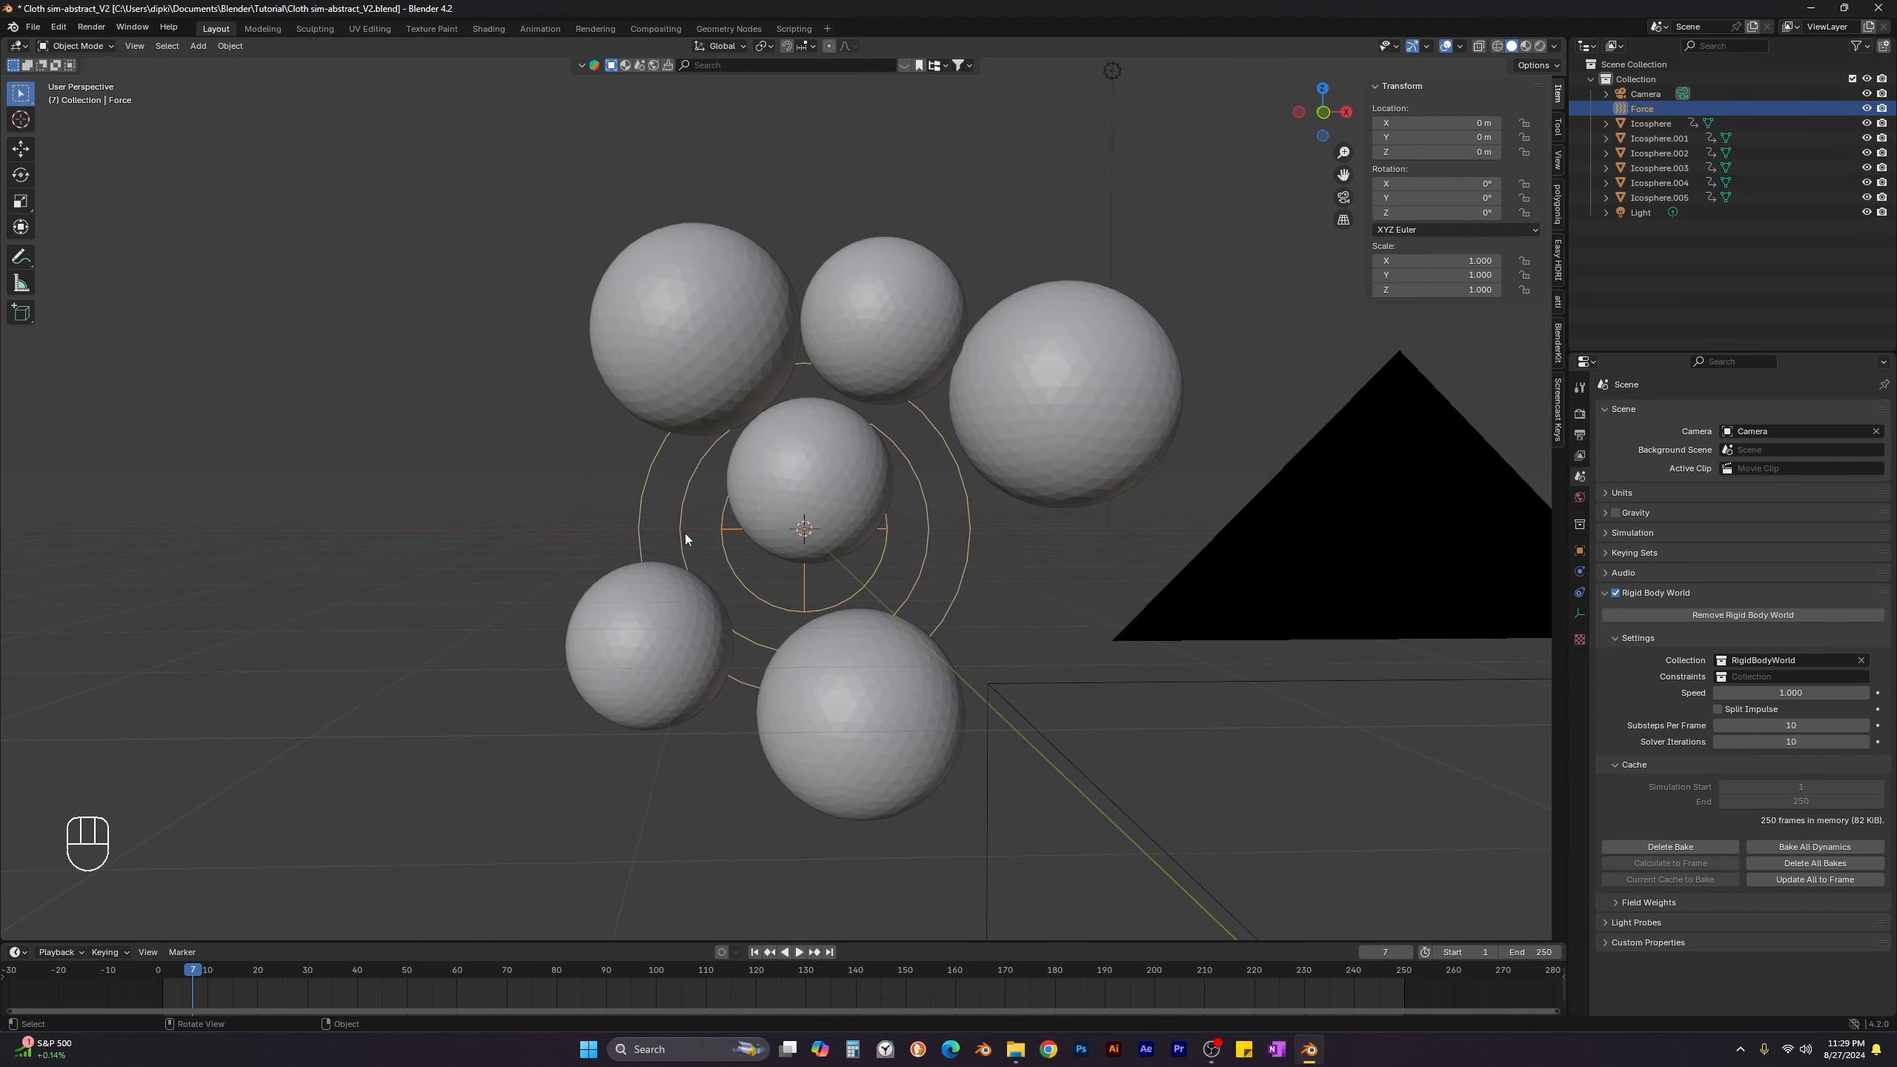
pyautogui.press('Delete')
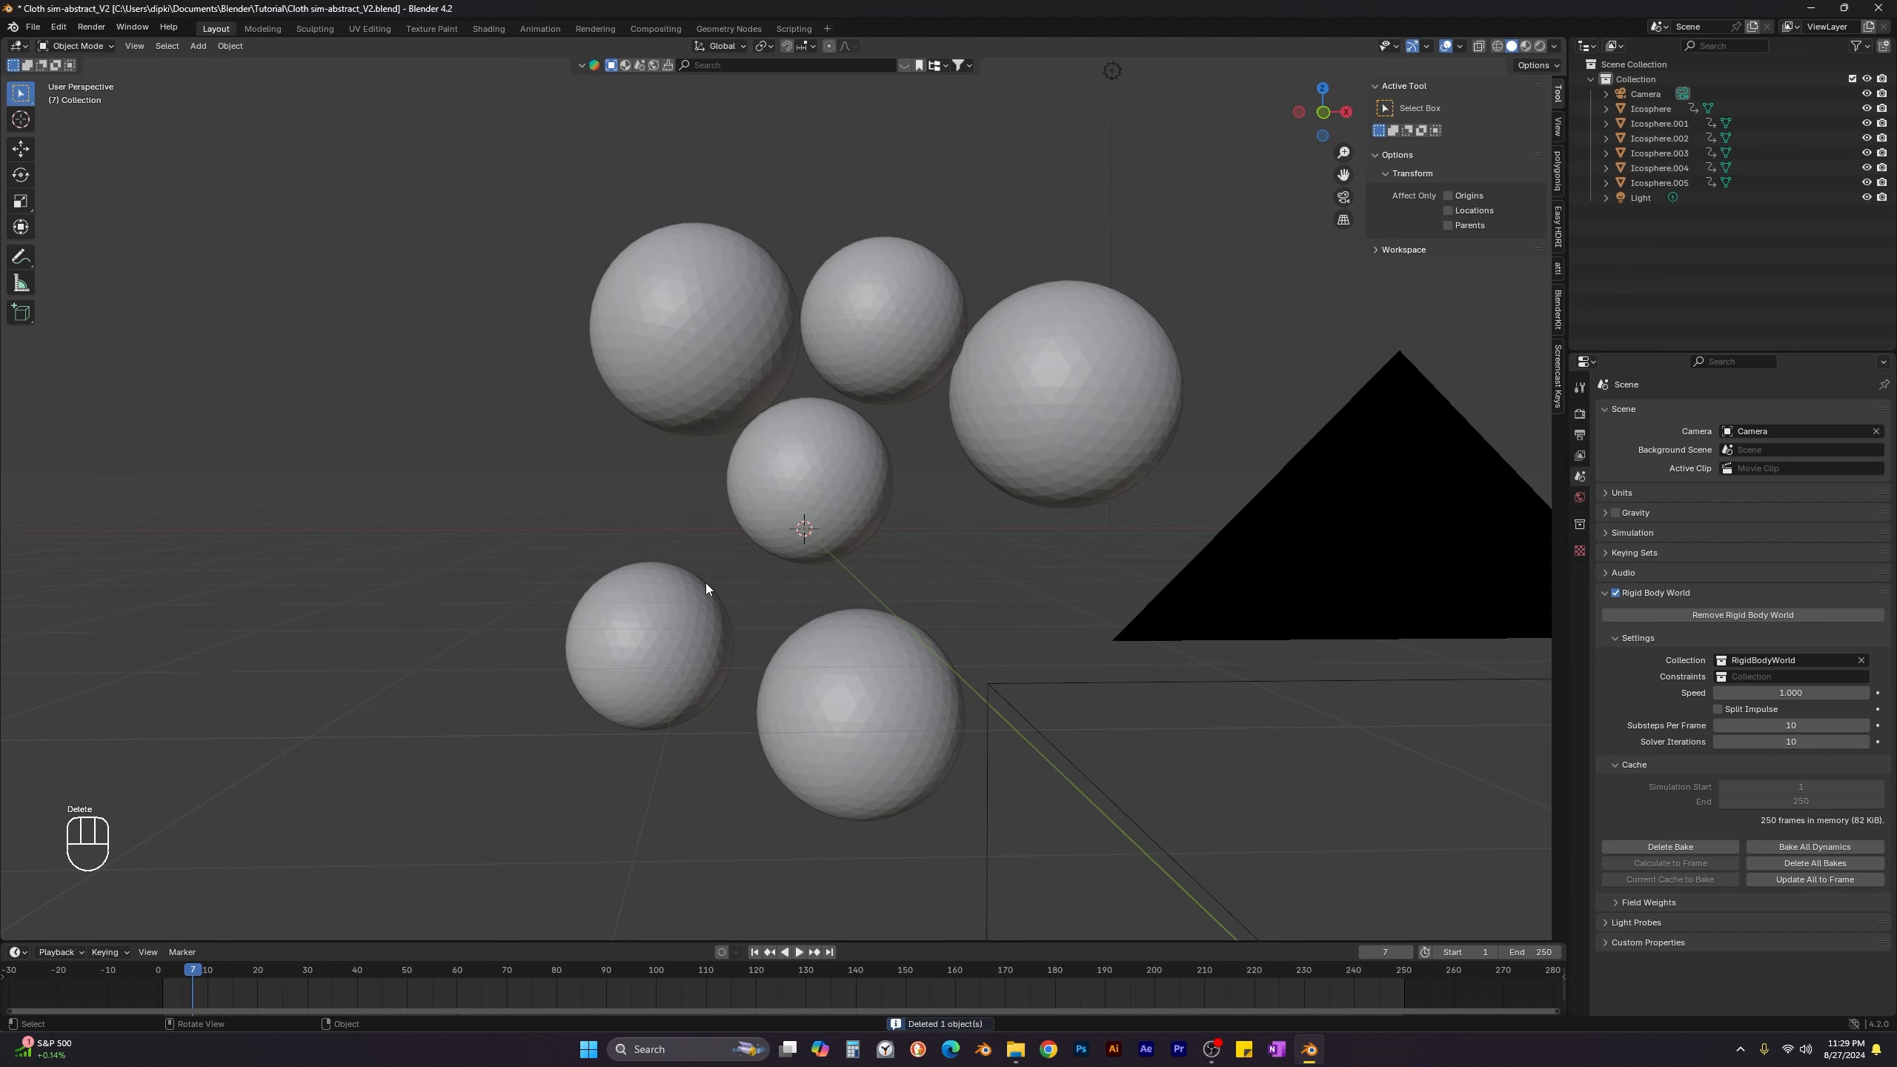
pyautogui.scroll(-3, 706, 583)
pyautogui.moveTo(195, 972); pyautogui.dragTo(338, 971)
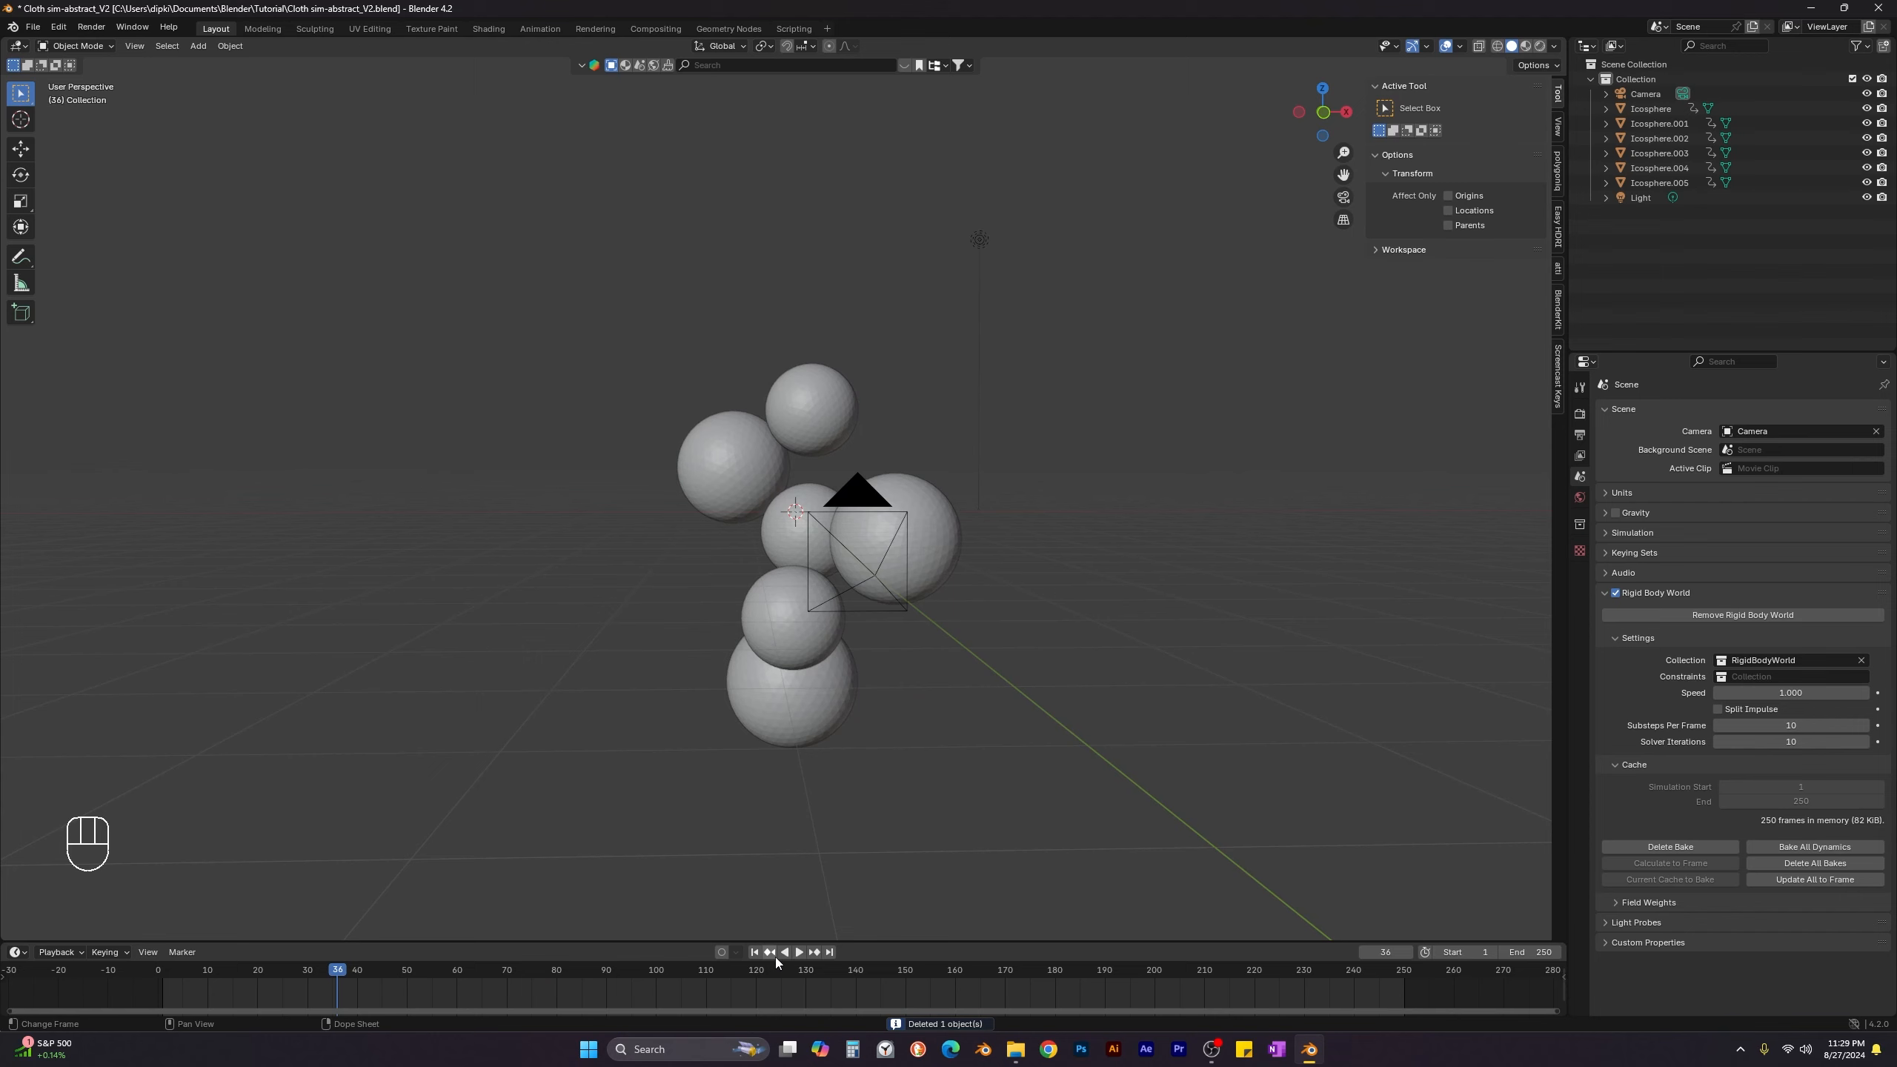
pyautogui.click(754, 951)
# Delete the rigid body bake and save the file after checking the spheres' keyframed motion.
pyautogui.click(1645, 849)
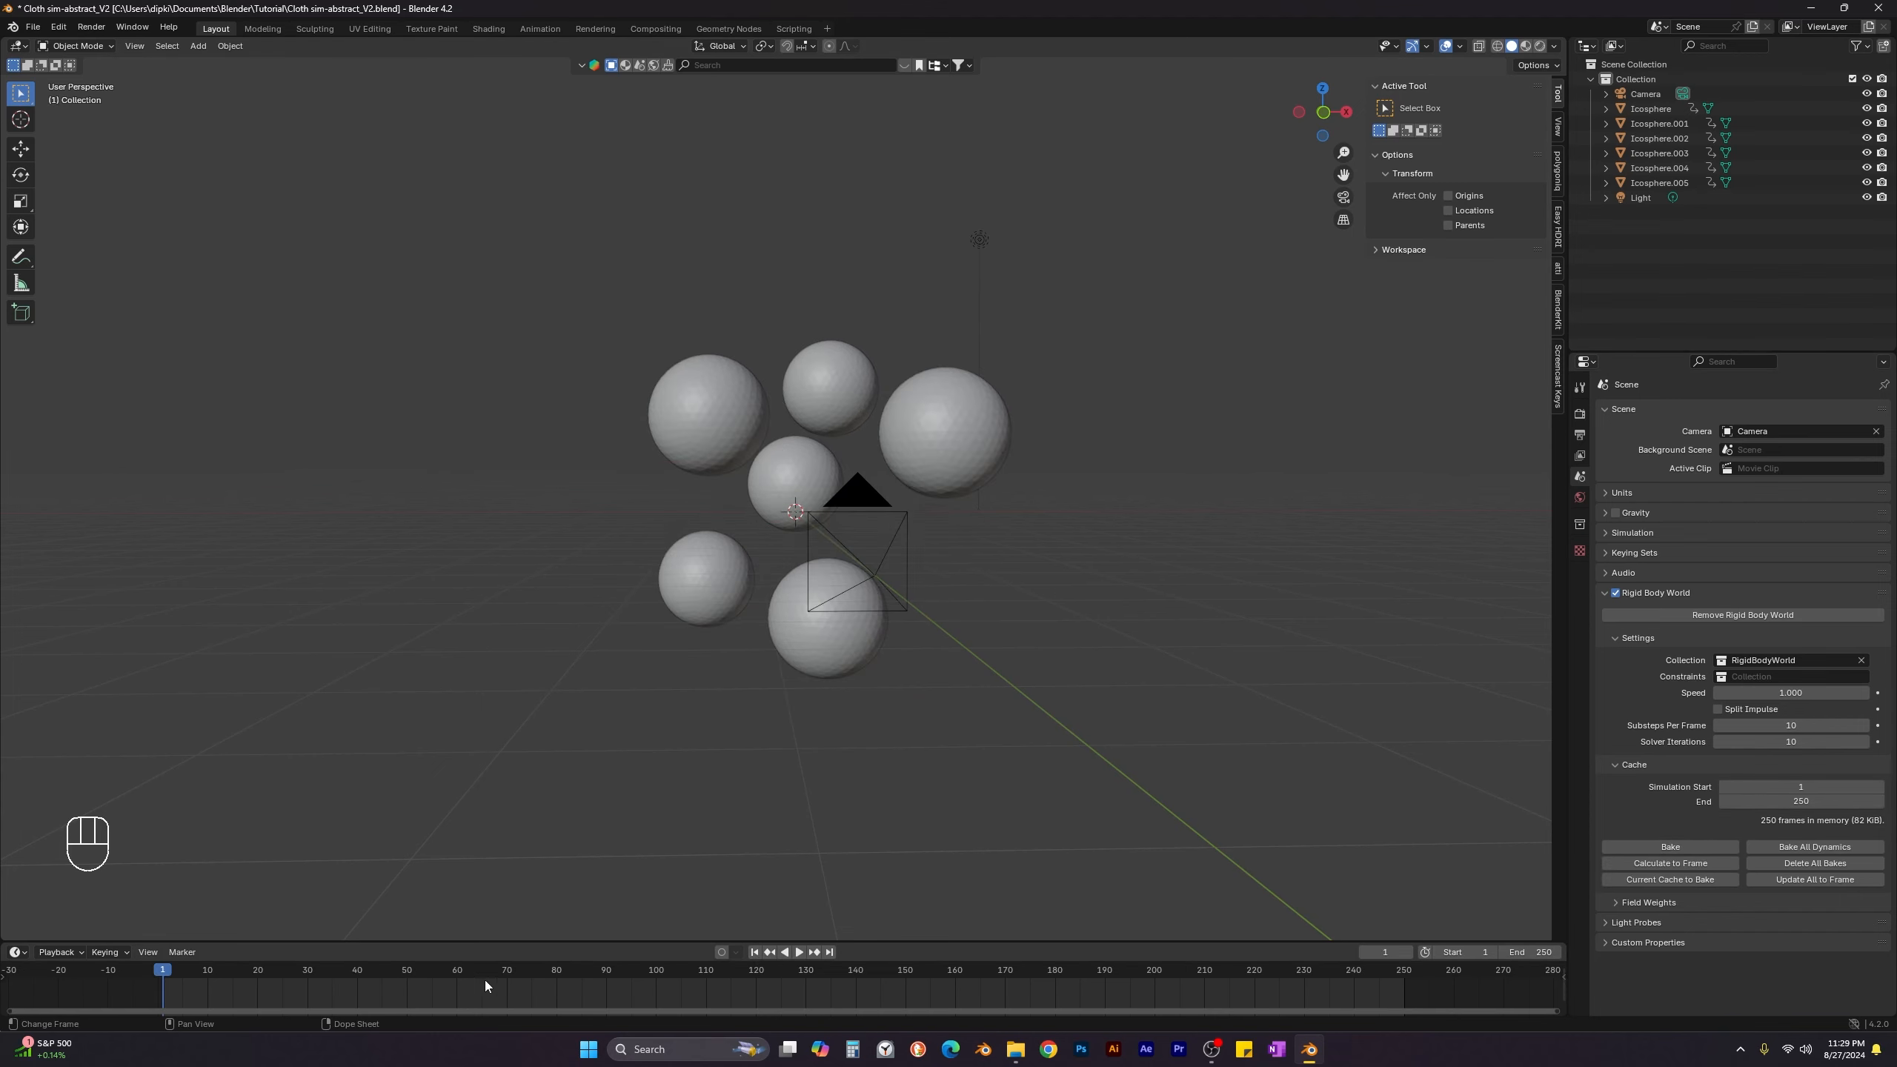
pyautogui.moveTo(172, 971); pyautogui.dragTo(657, 971)
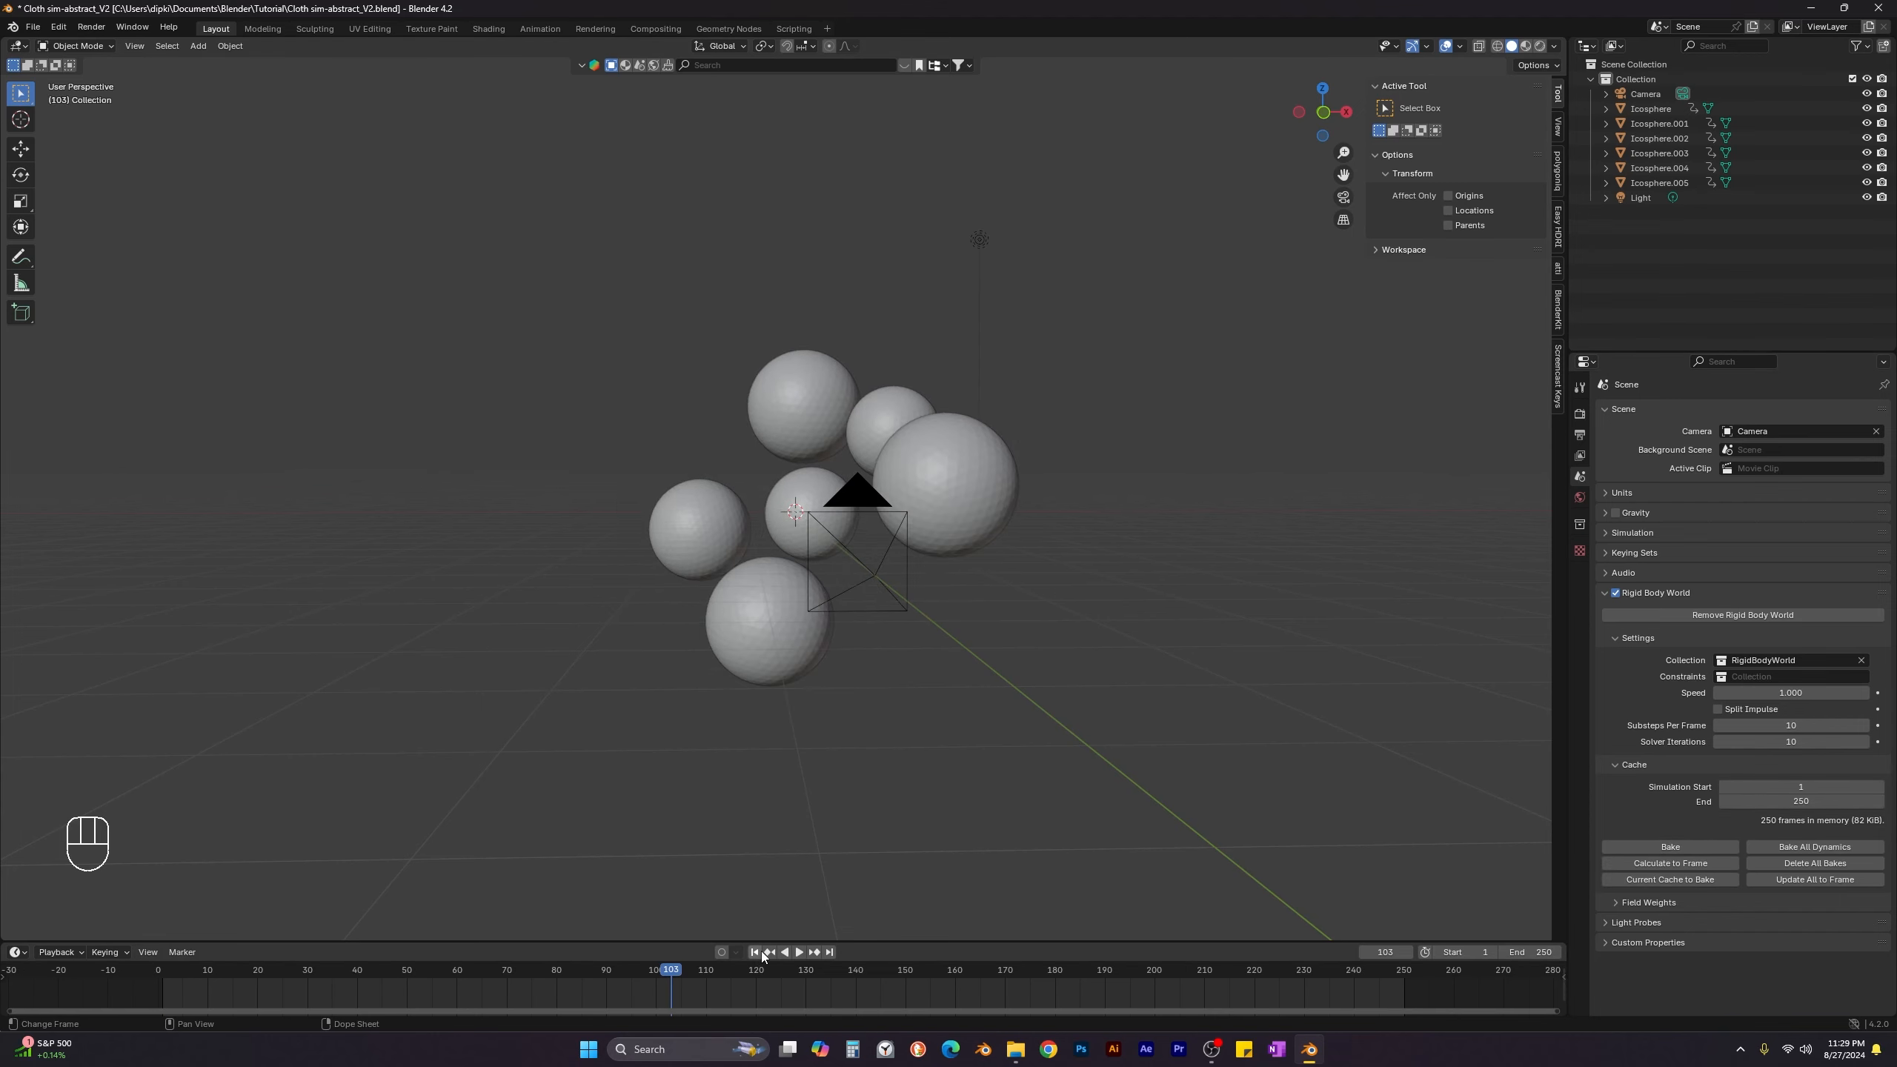
pyautogui.click(754, 952)
pyautogui.hotkey('ctrl', 's')
pyautogui.scroll(3, 572, 664)
pyautogui.scroll(-3, 581, 661)
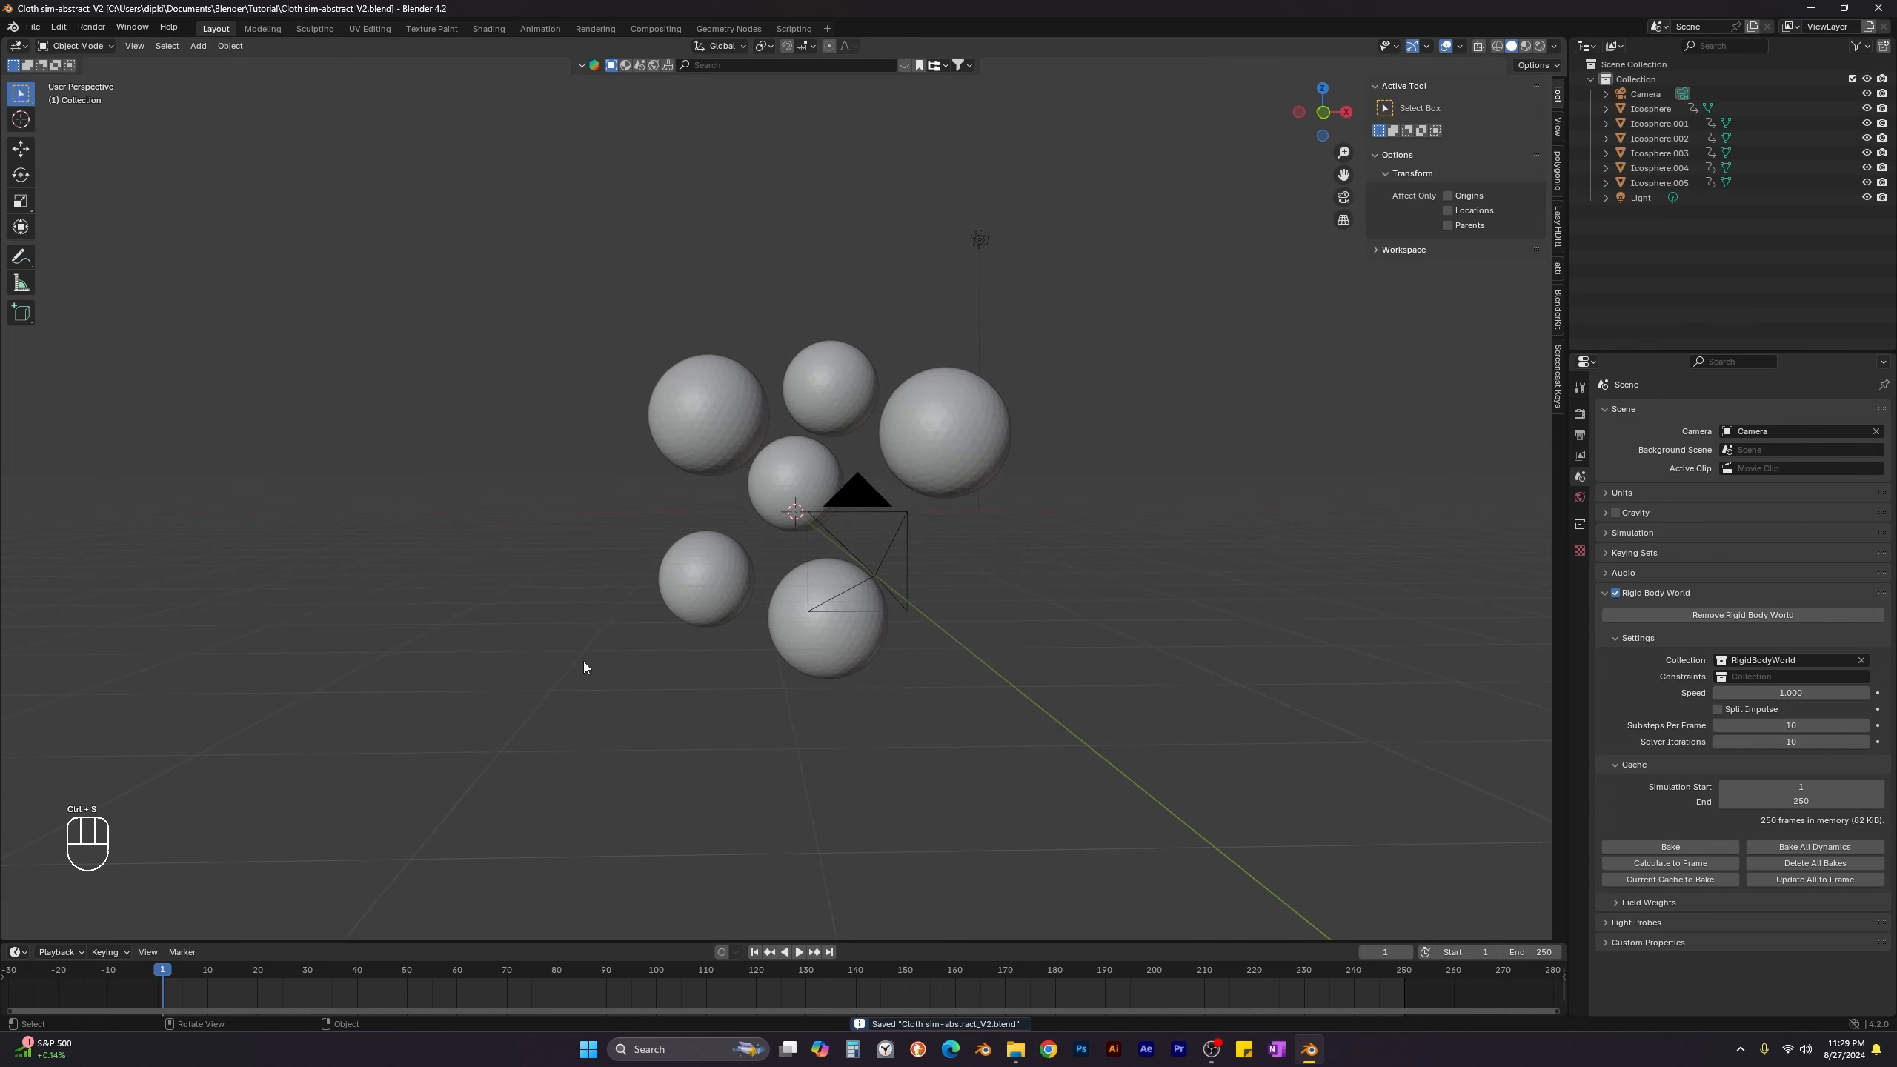
# Add a UV sphere at the origin with 72 segments, 48 rings and a radius of about 4.48 m.
pyautogui.moveTo(584, 661); pyautogui.dragTo(598, 714, button='middle')
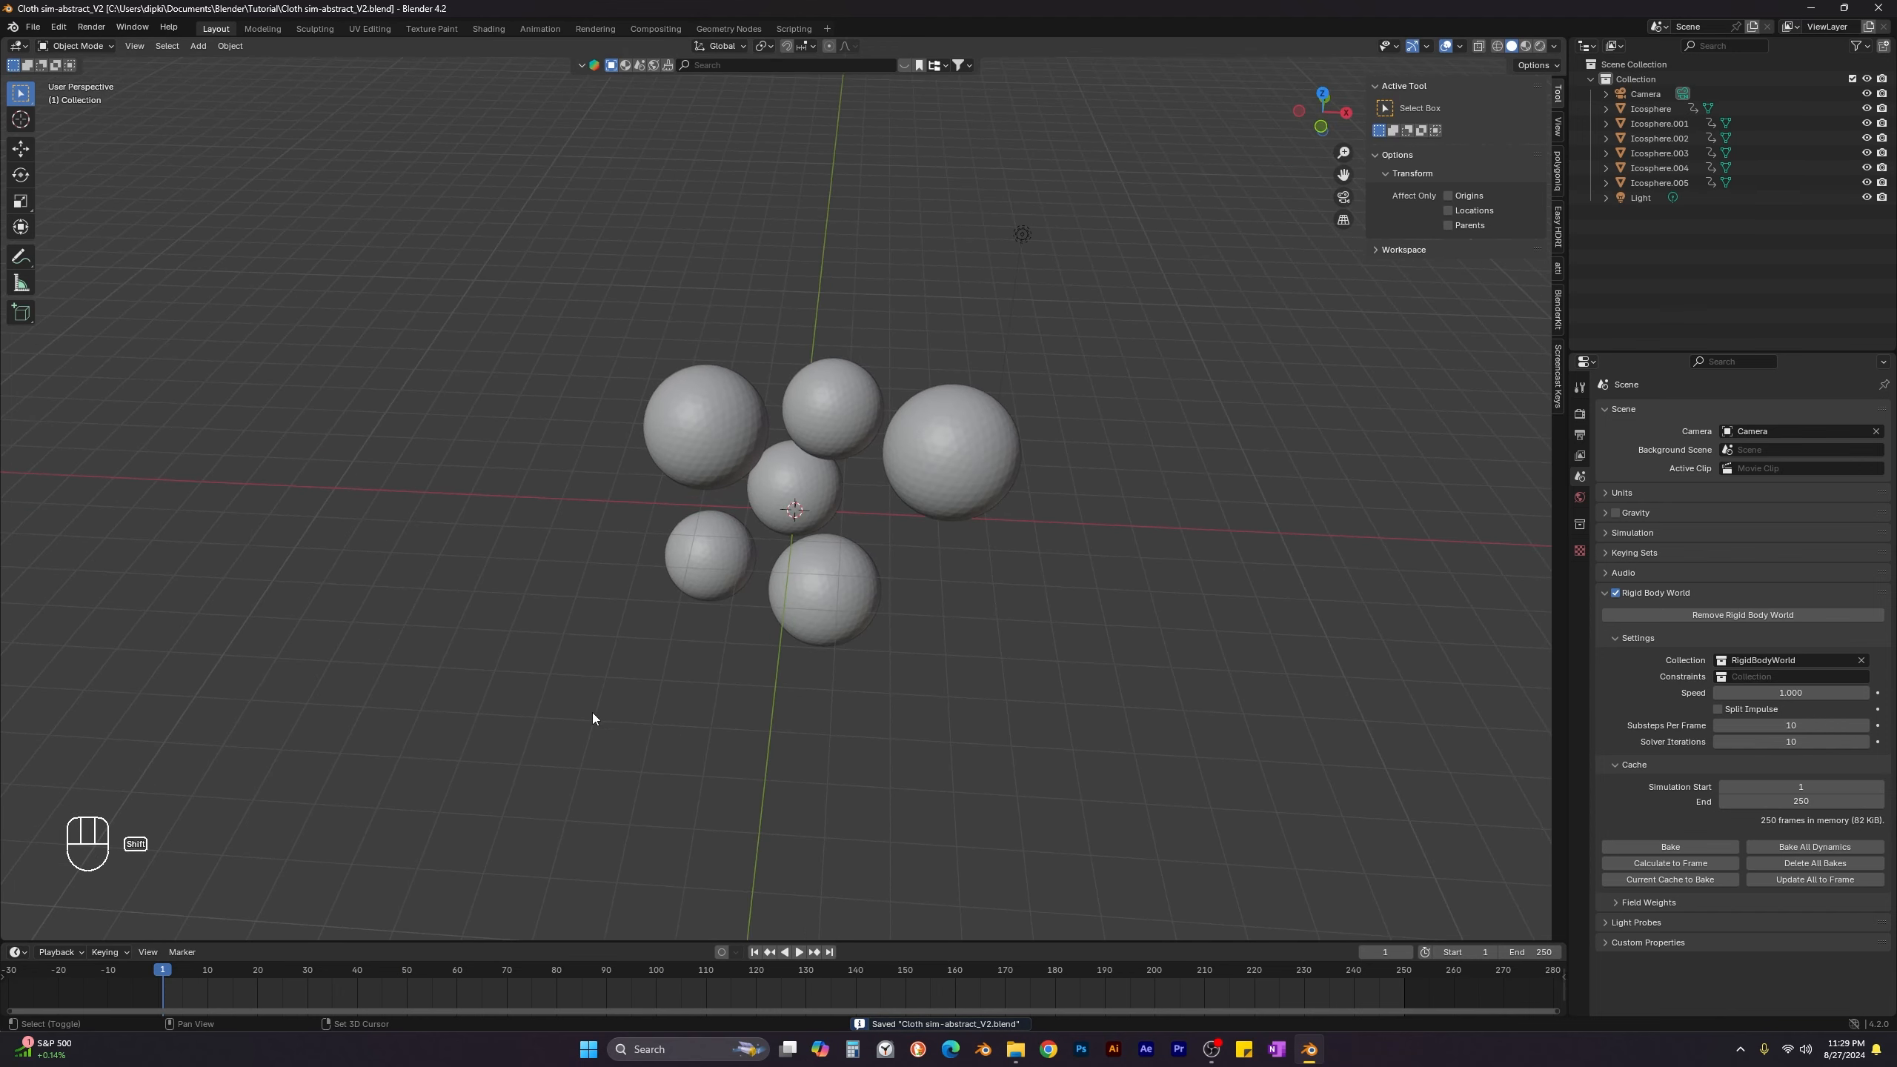
pyautogui.hotkey('shift', 'a')
pyautogui.moveTo(593, 712)
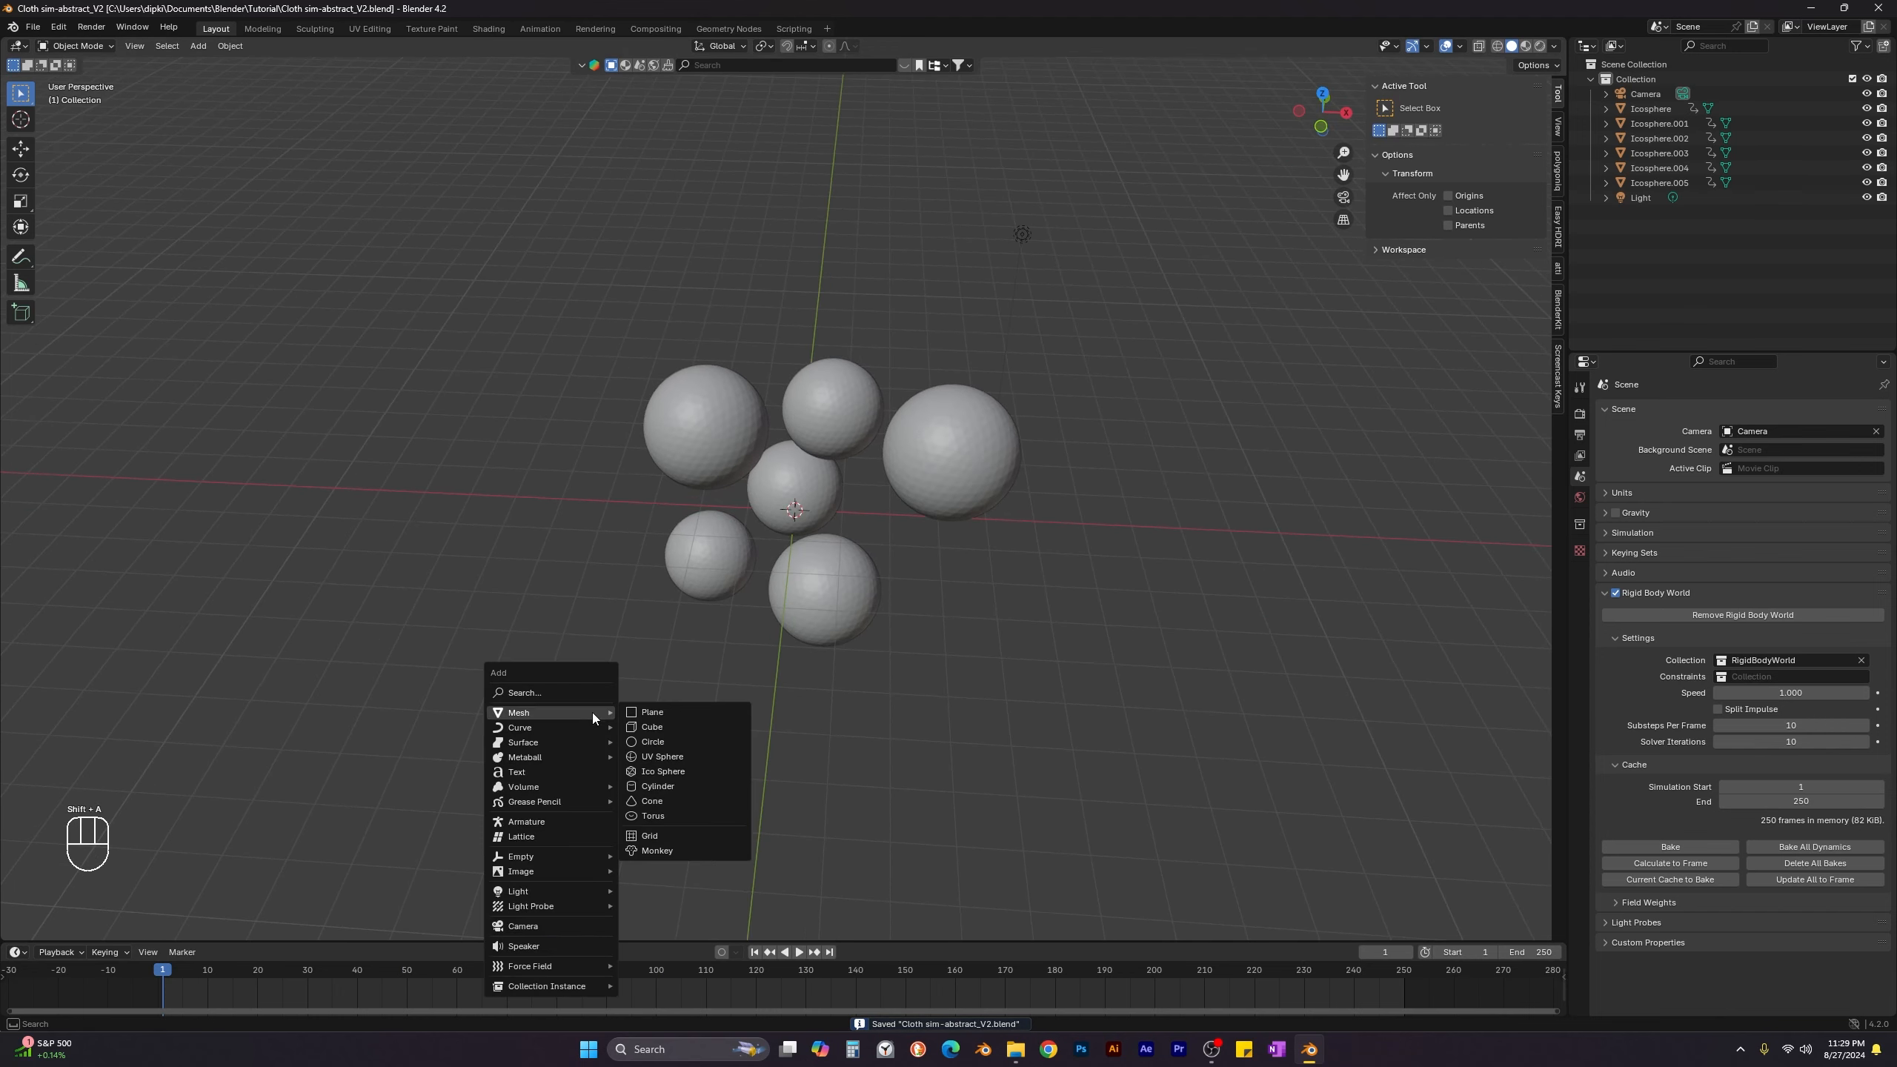
pyautogui.click(664, 762)
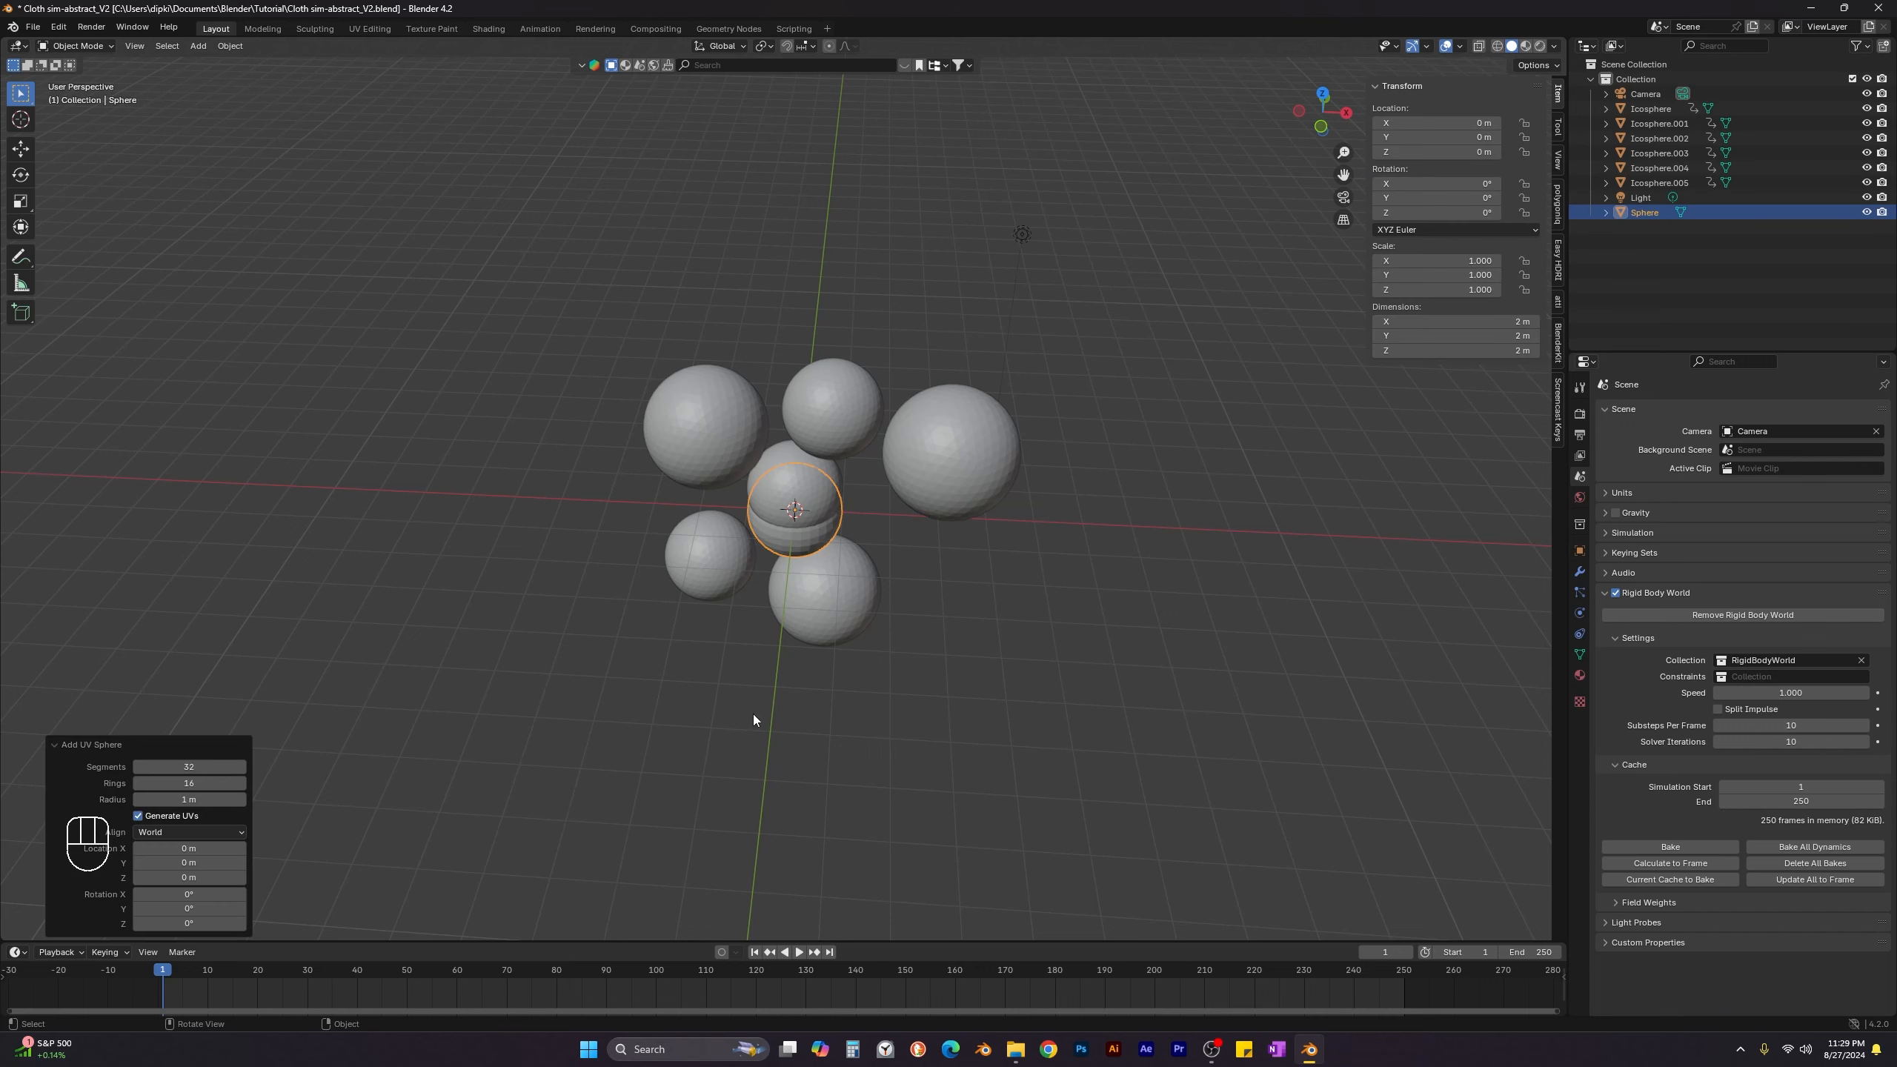
pyautogui.click(190, 768)
pyautogui.moveTo(237, 784); pyautogui.dragTo(216, 785)
pyautogui.scroll(8, 800, 566)
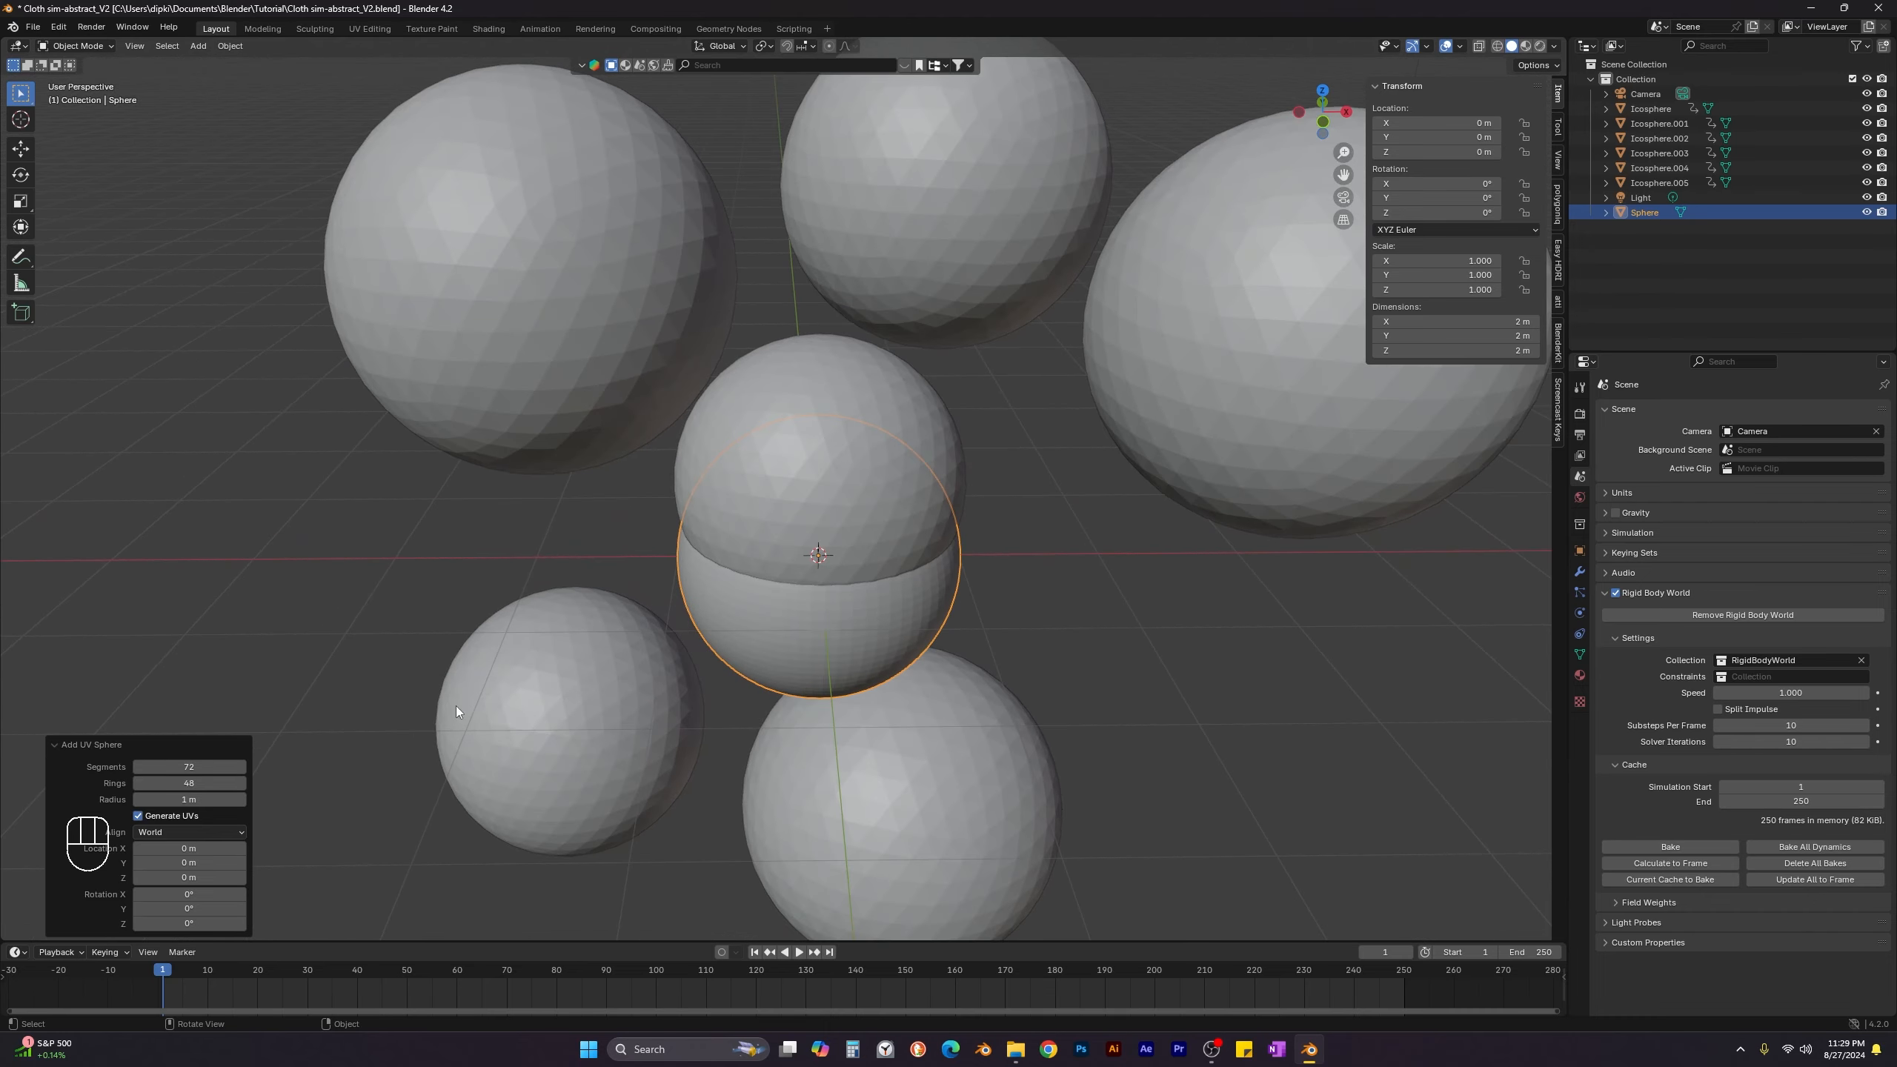
pyautogui.moveTo(201, 800); pyautogui.dragTo(240, 799)
pyautogui.scroll(-4, 681, 566)
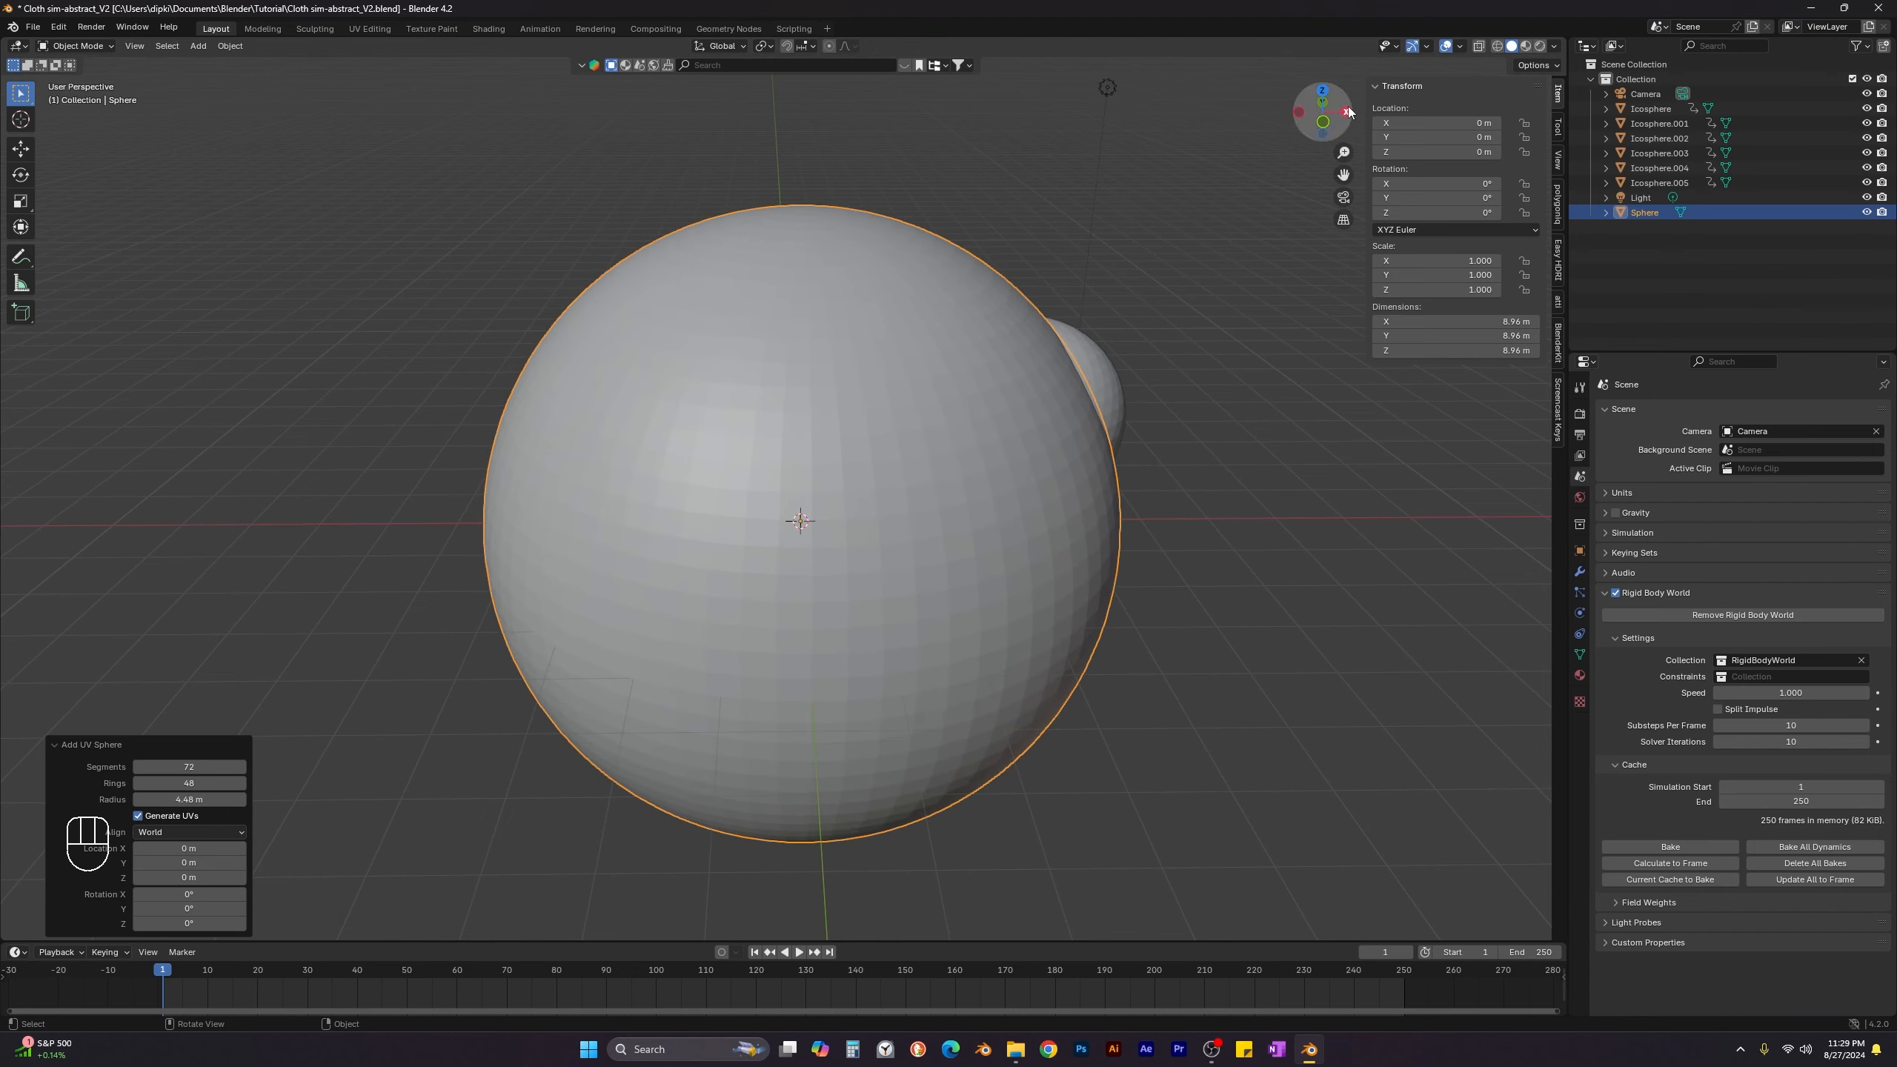
# Show the scene in wireframe from the front and raise the new sphere's segment count to 91.
pyautogui.click(1497, 46)
pyautogui.press('KP_1')
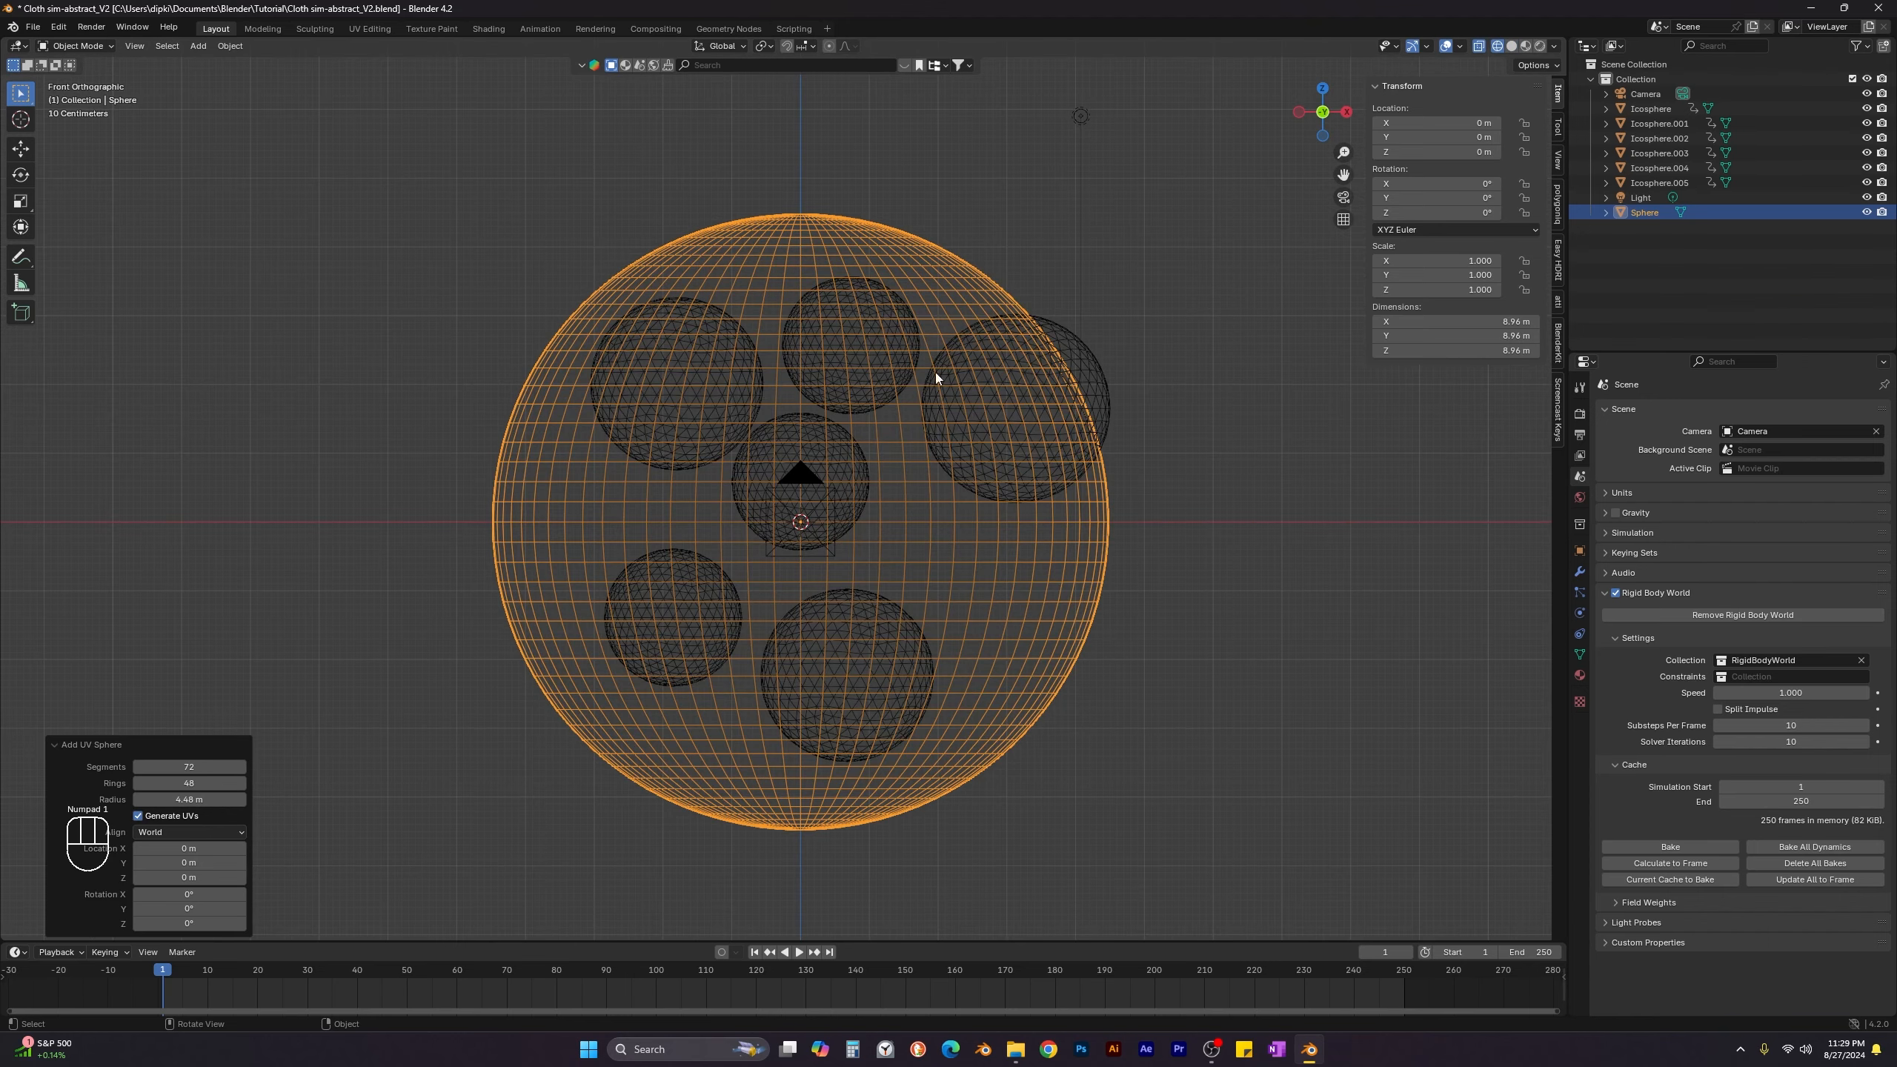
pyautogui.moveTo(196, 768)
pyautogui.mouseDown()
pyautogui.moveTo(218, 776)
pyautogui.moveTo(200, 783)
pyautogui.mouseUp()
pyautogui.moveTo(194, 785); pyautogui.dragTo(194, 785)
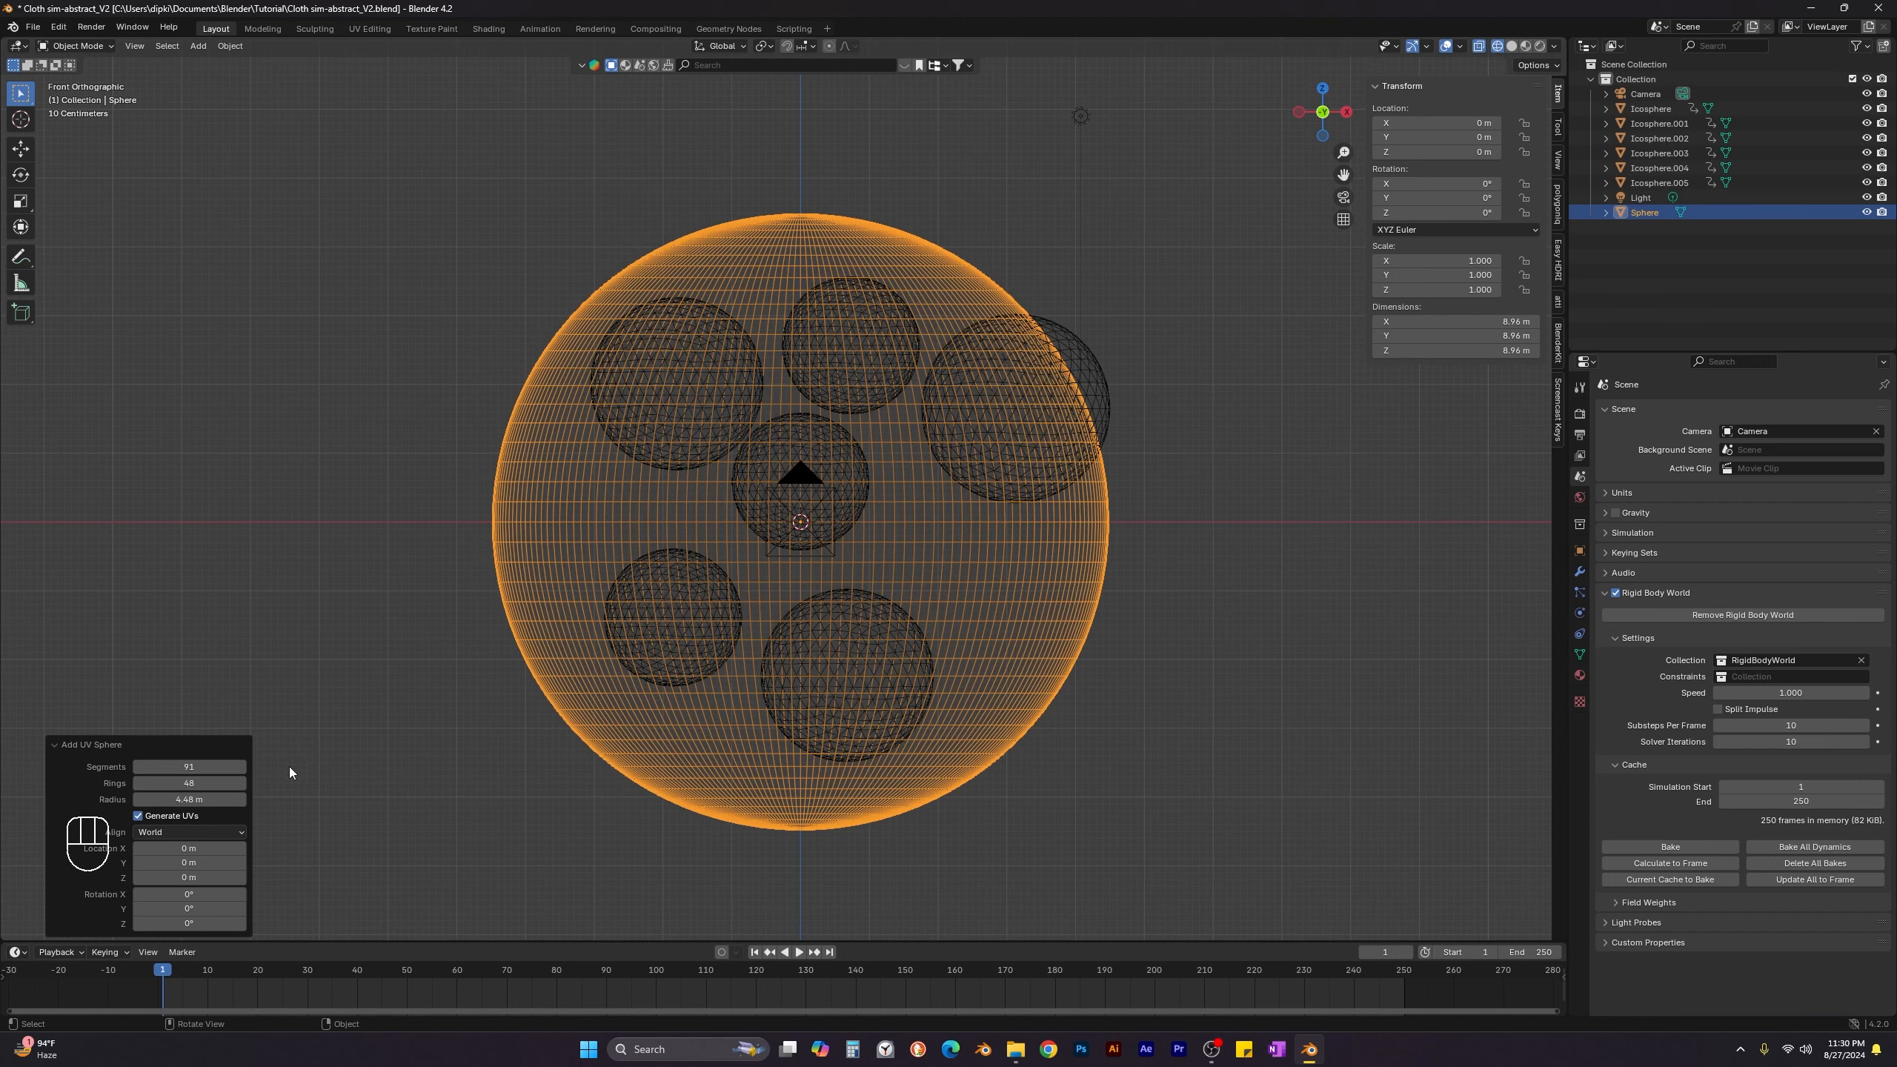
# Enlarge the UV sphere to a radius of about 4.65 m and move it to about X 0.54 m, Z 0.28 m, enclosing all the icospheres.
pyautogui.moveTo(190, 799); pyautogui.dragTo(223, 804)
pyautogui.press('g')
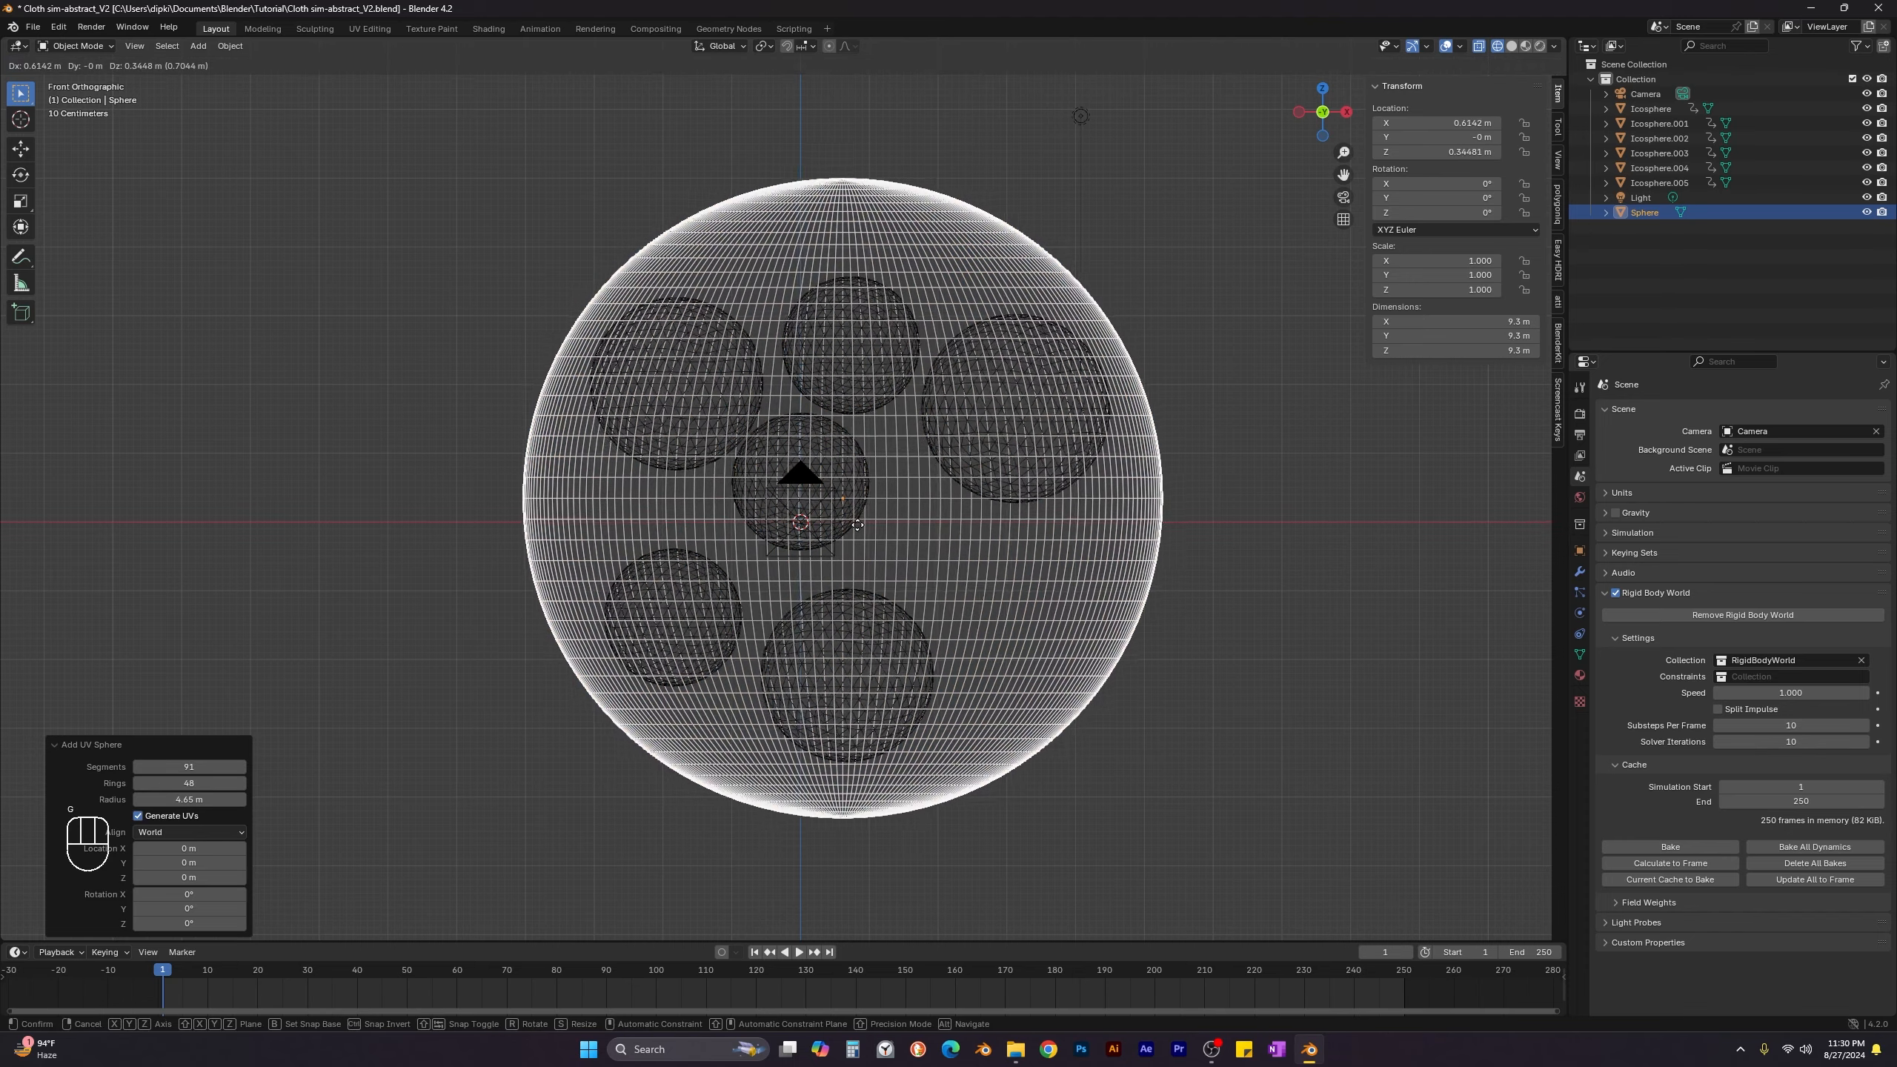
pyautogui.click(856, 530)
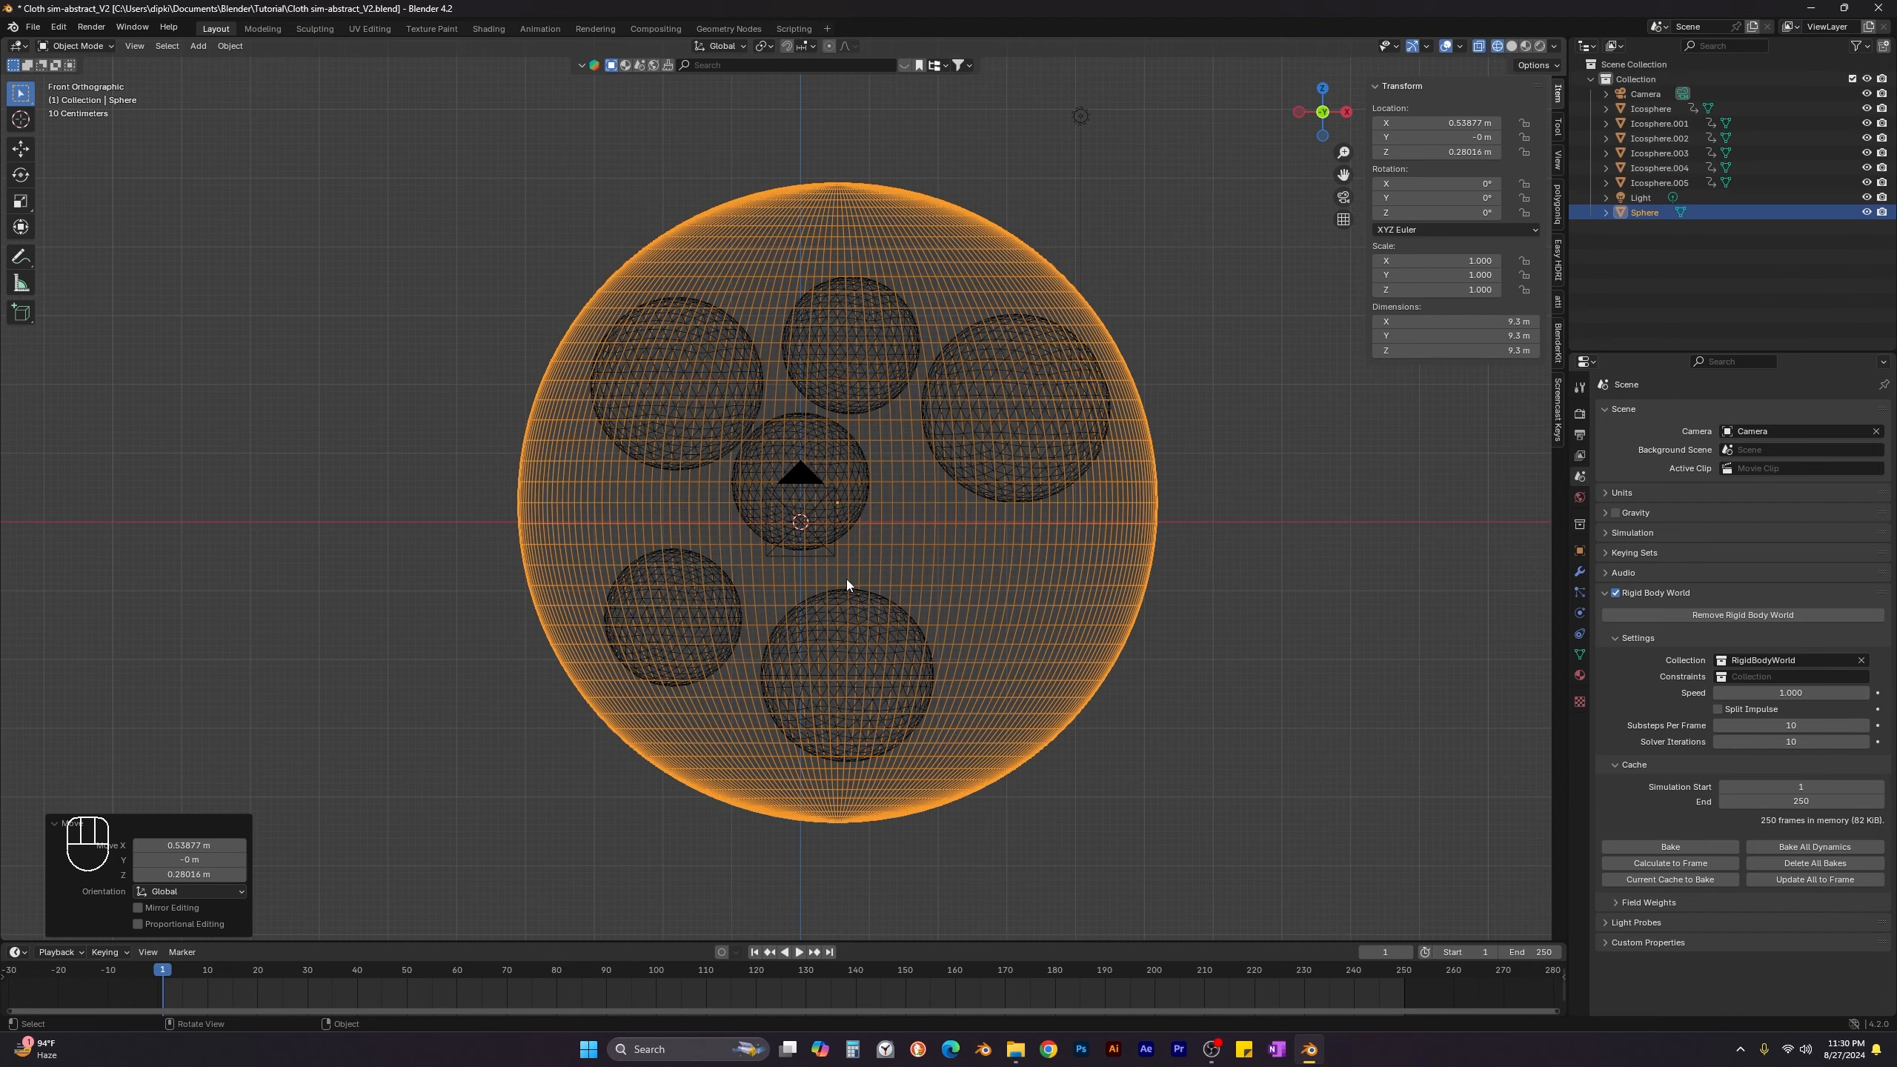
pyautogui.press('KP_3')
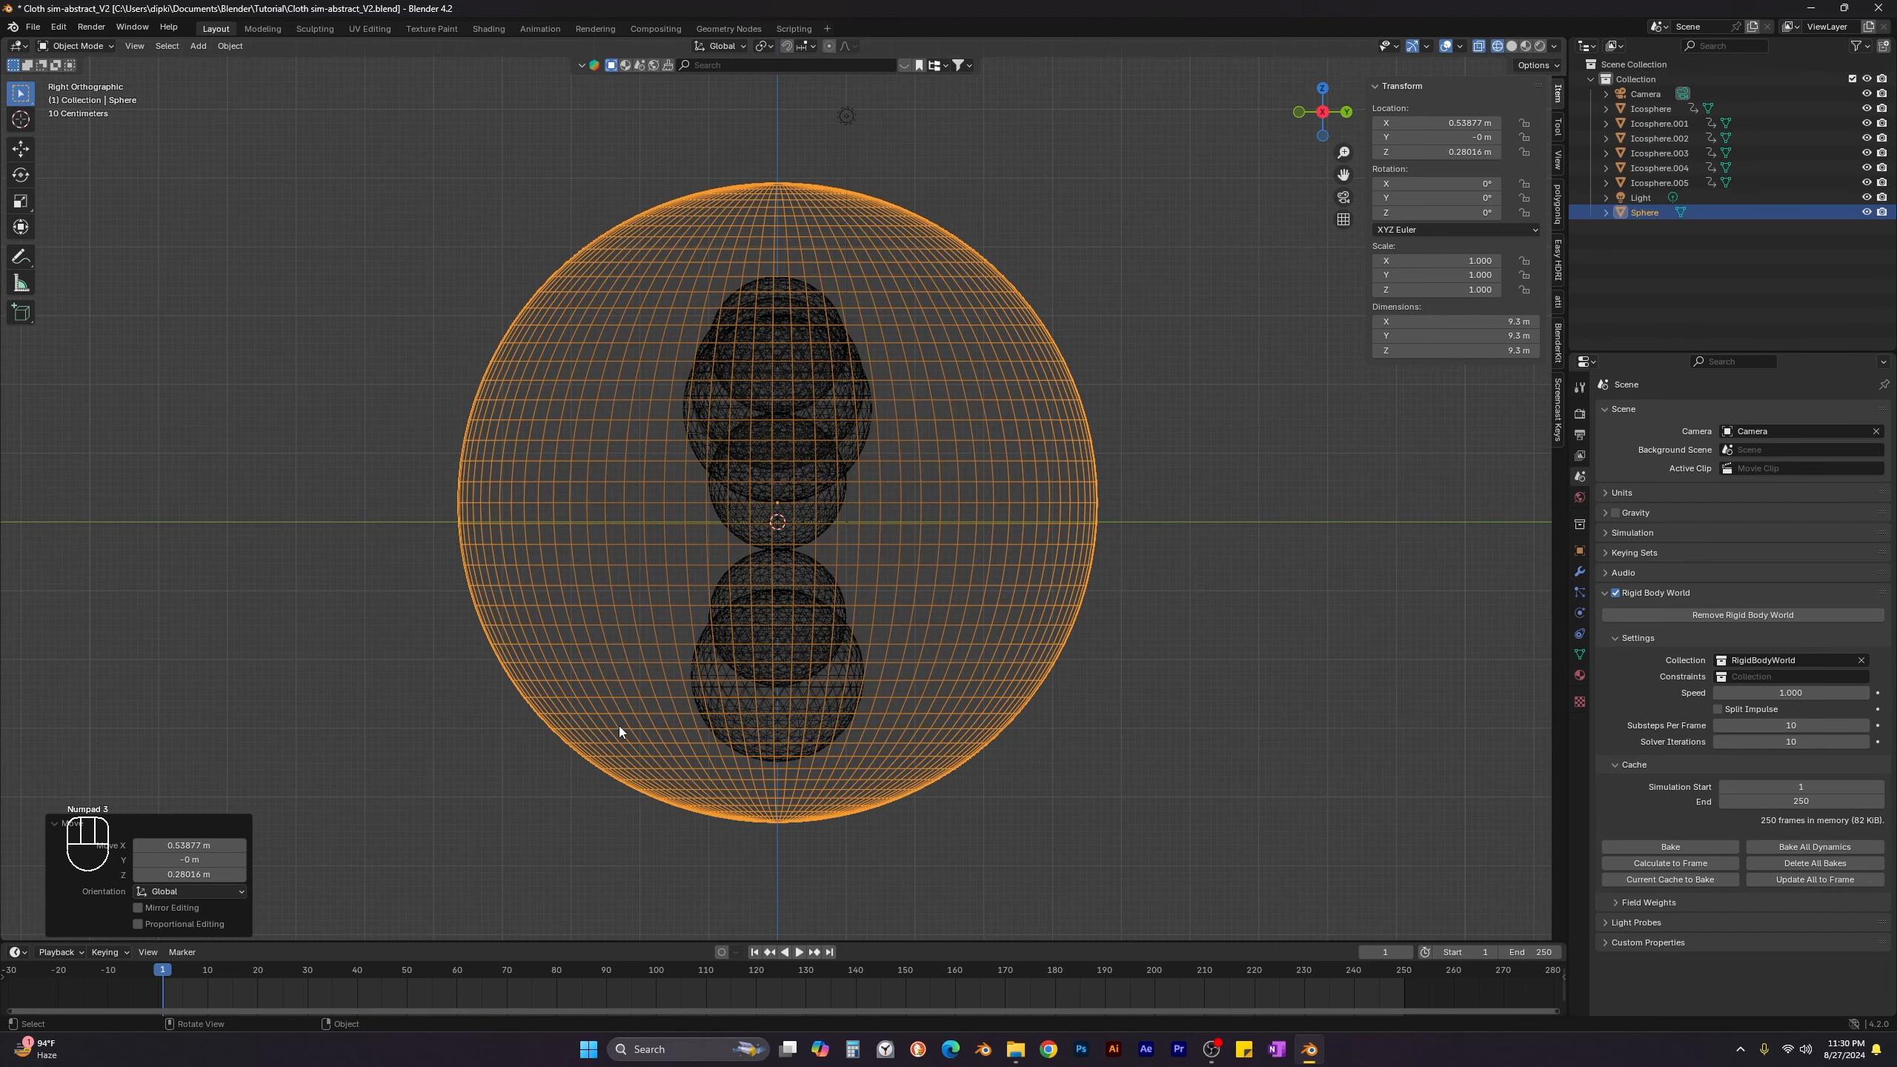
pyautogui.press('KP_1')
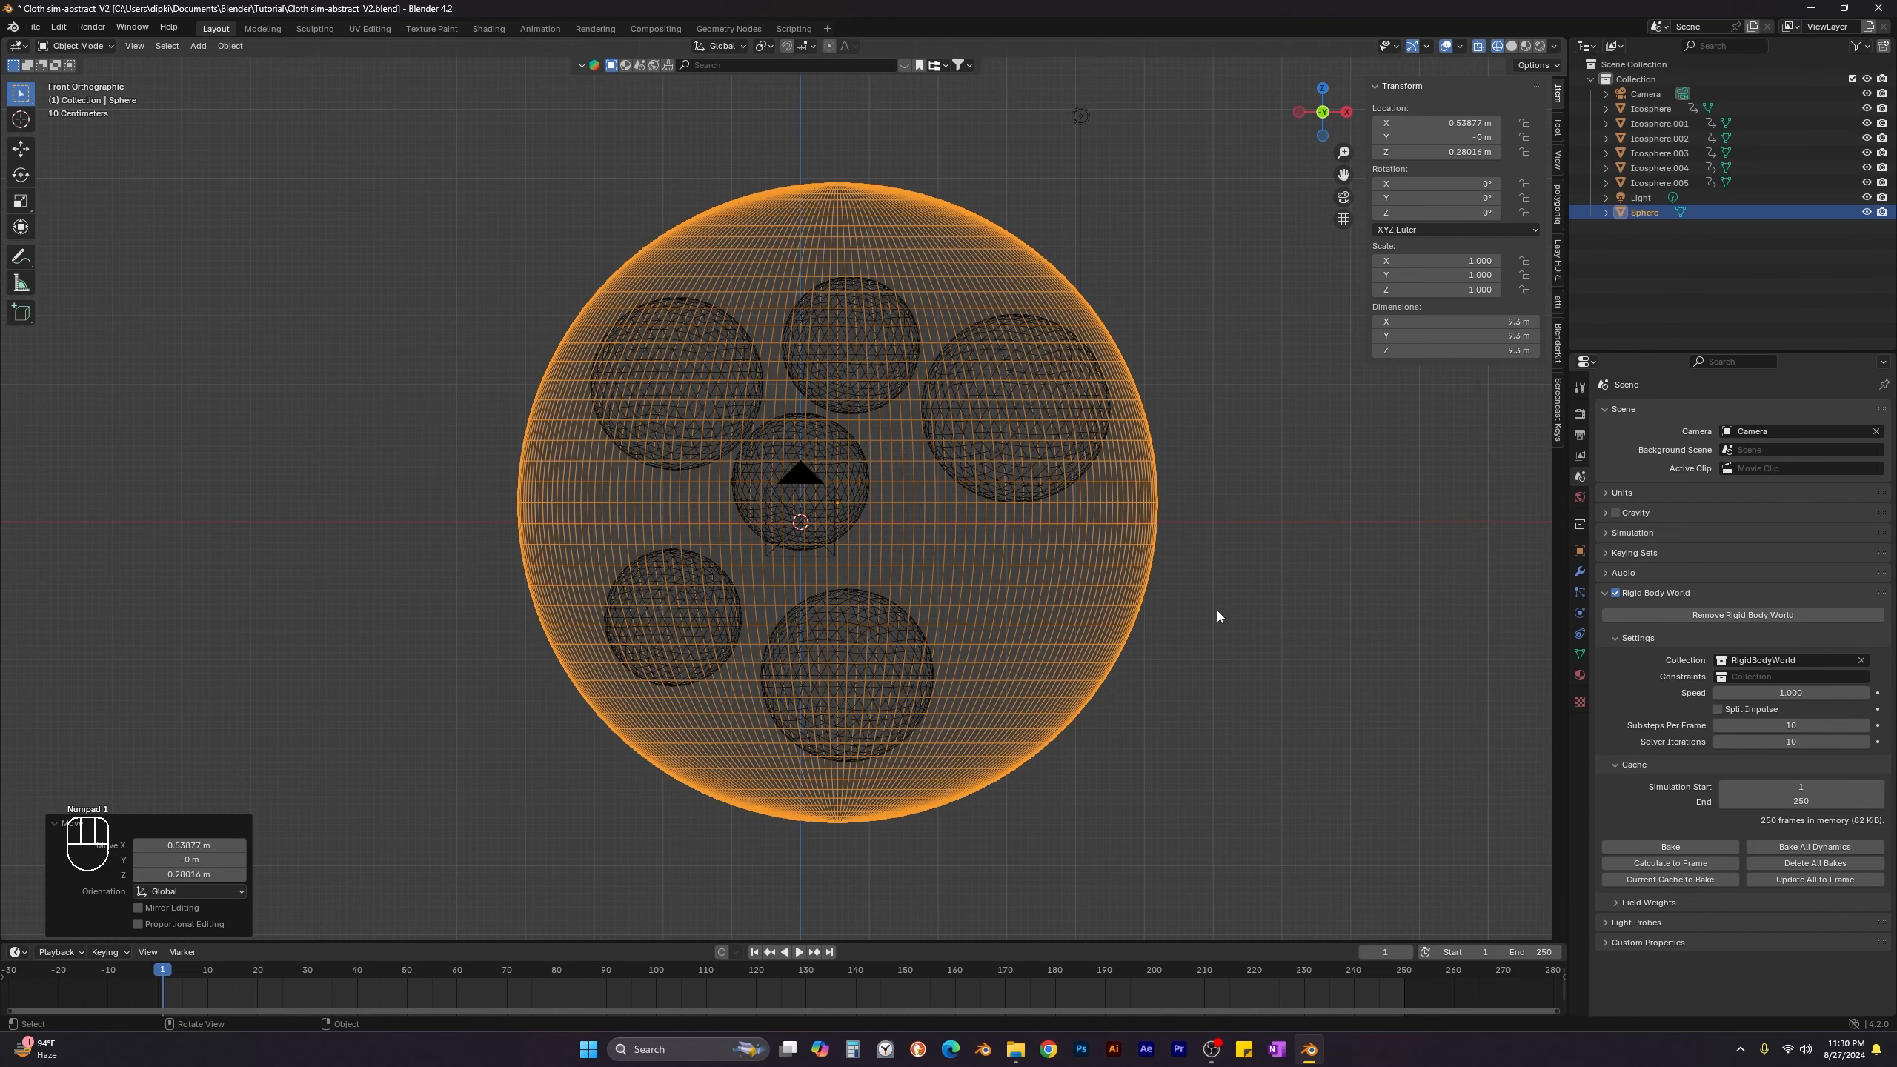
# Show the scene in solid shading and rename the large enclosing sphere as Cloth.
pyautogui.click(1511, 47)
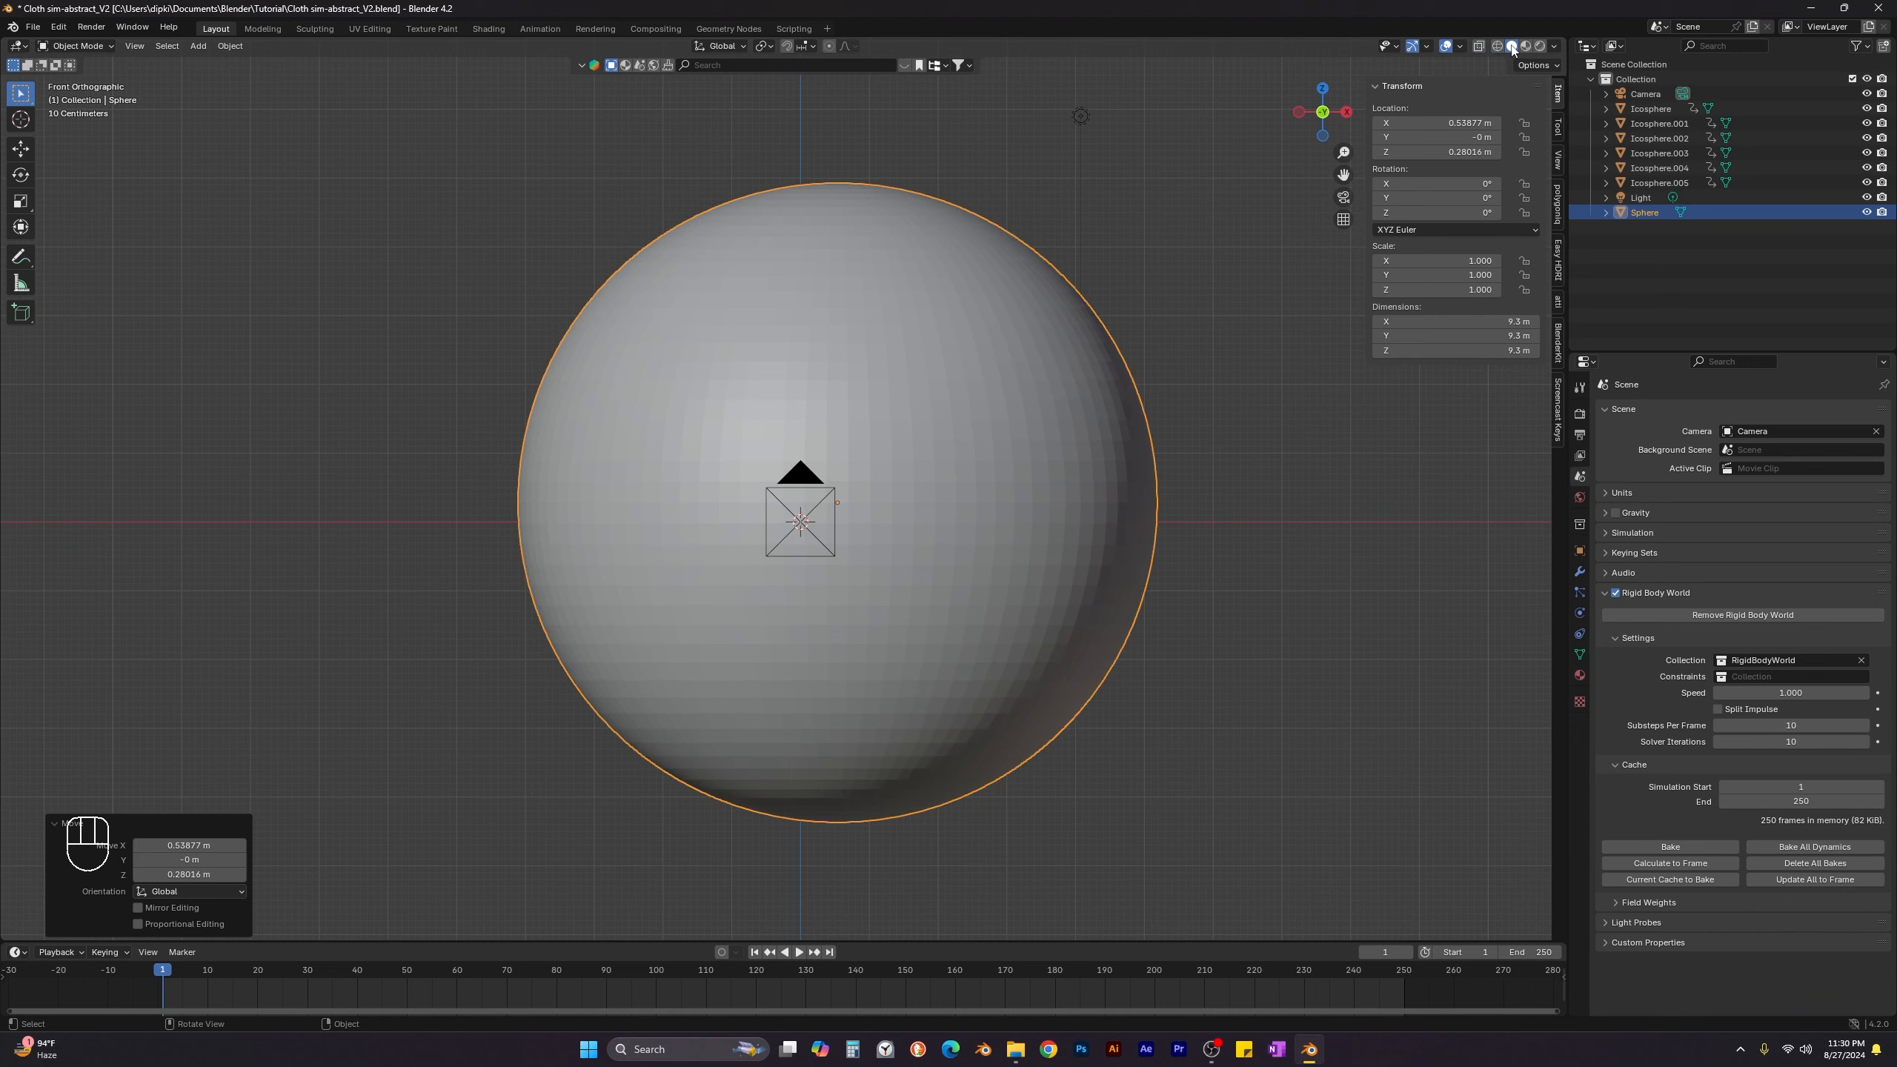
pyautogui.click(1580, 634)
pyautogui.click(1580, 613)
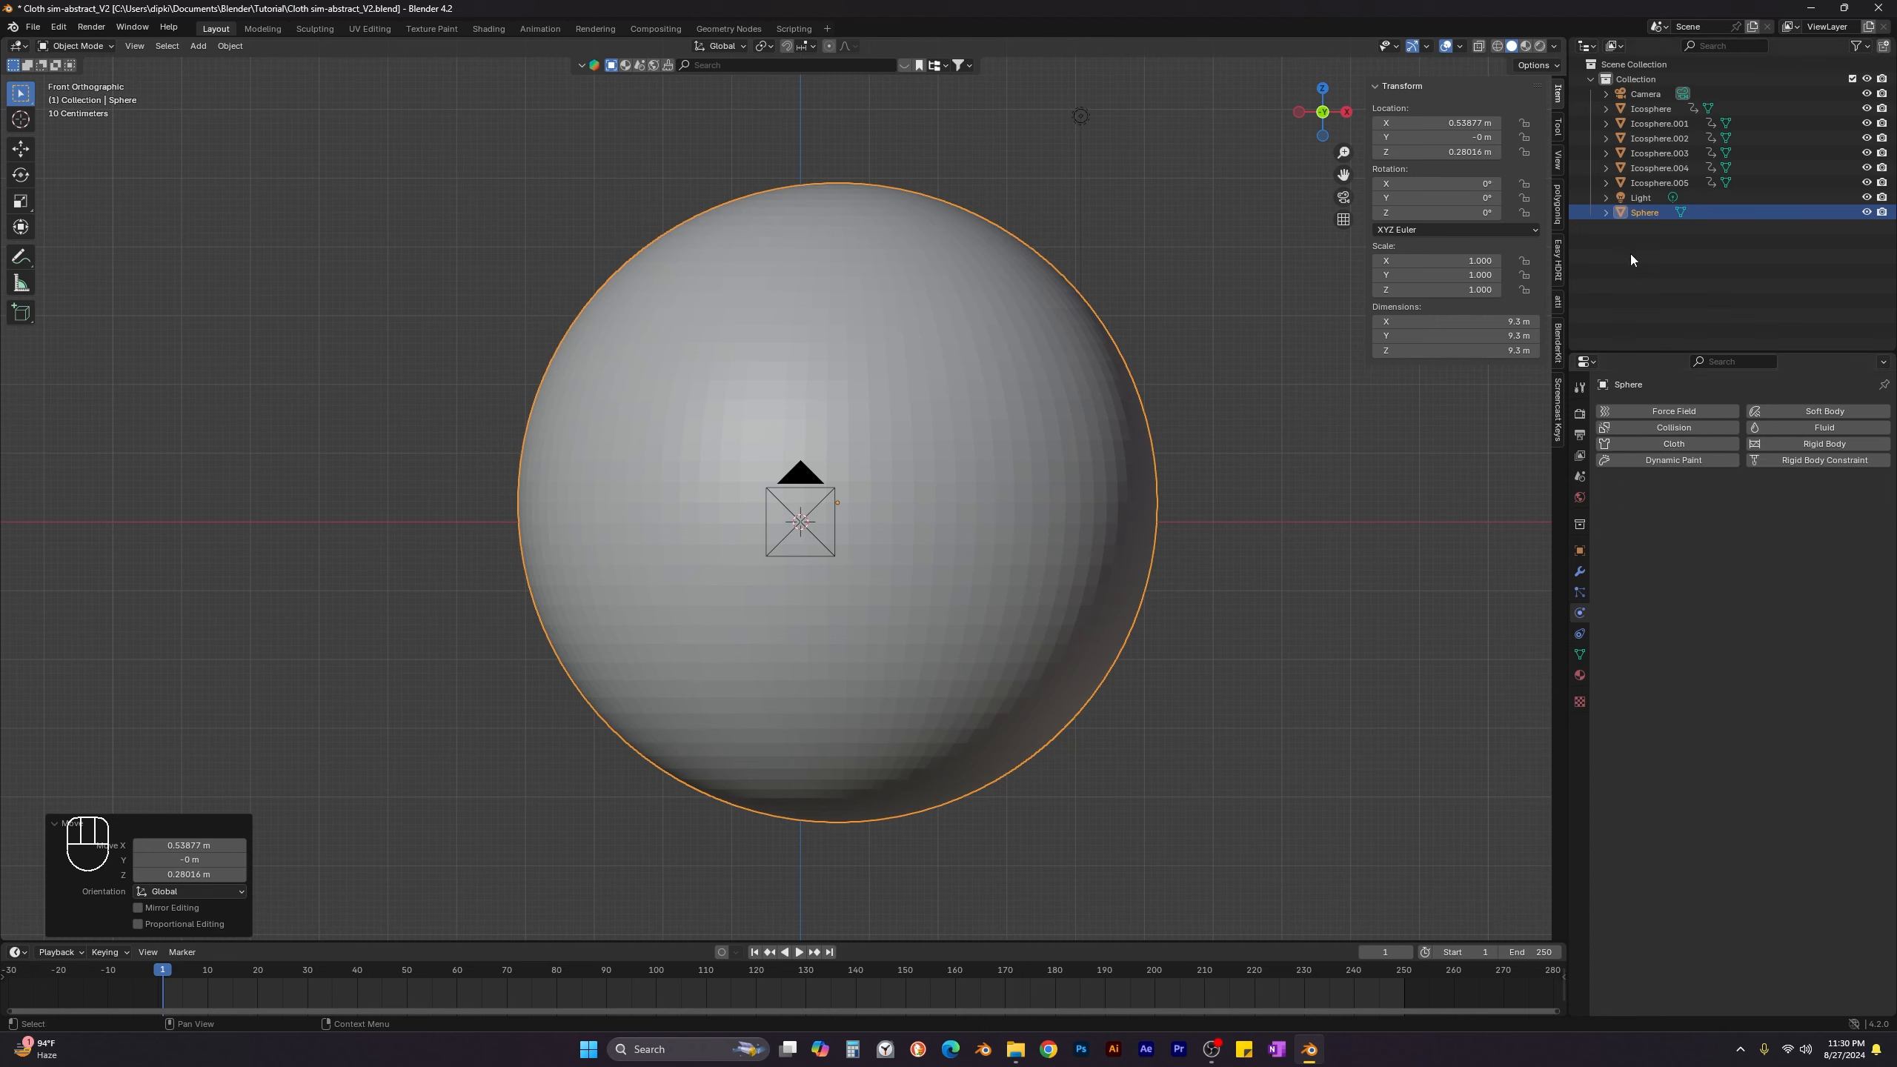
pyautogui.doubleClick(1644, 213)
pyautogui.write('Cloth')
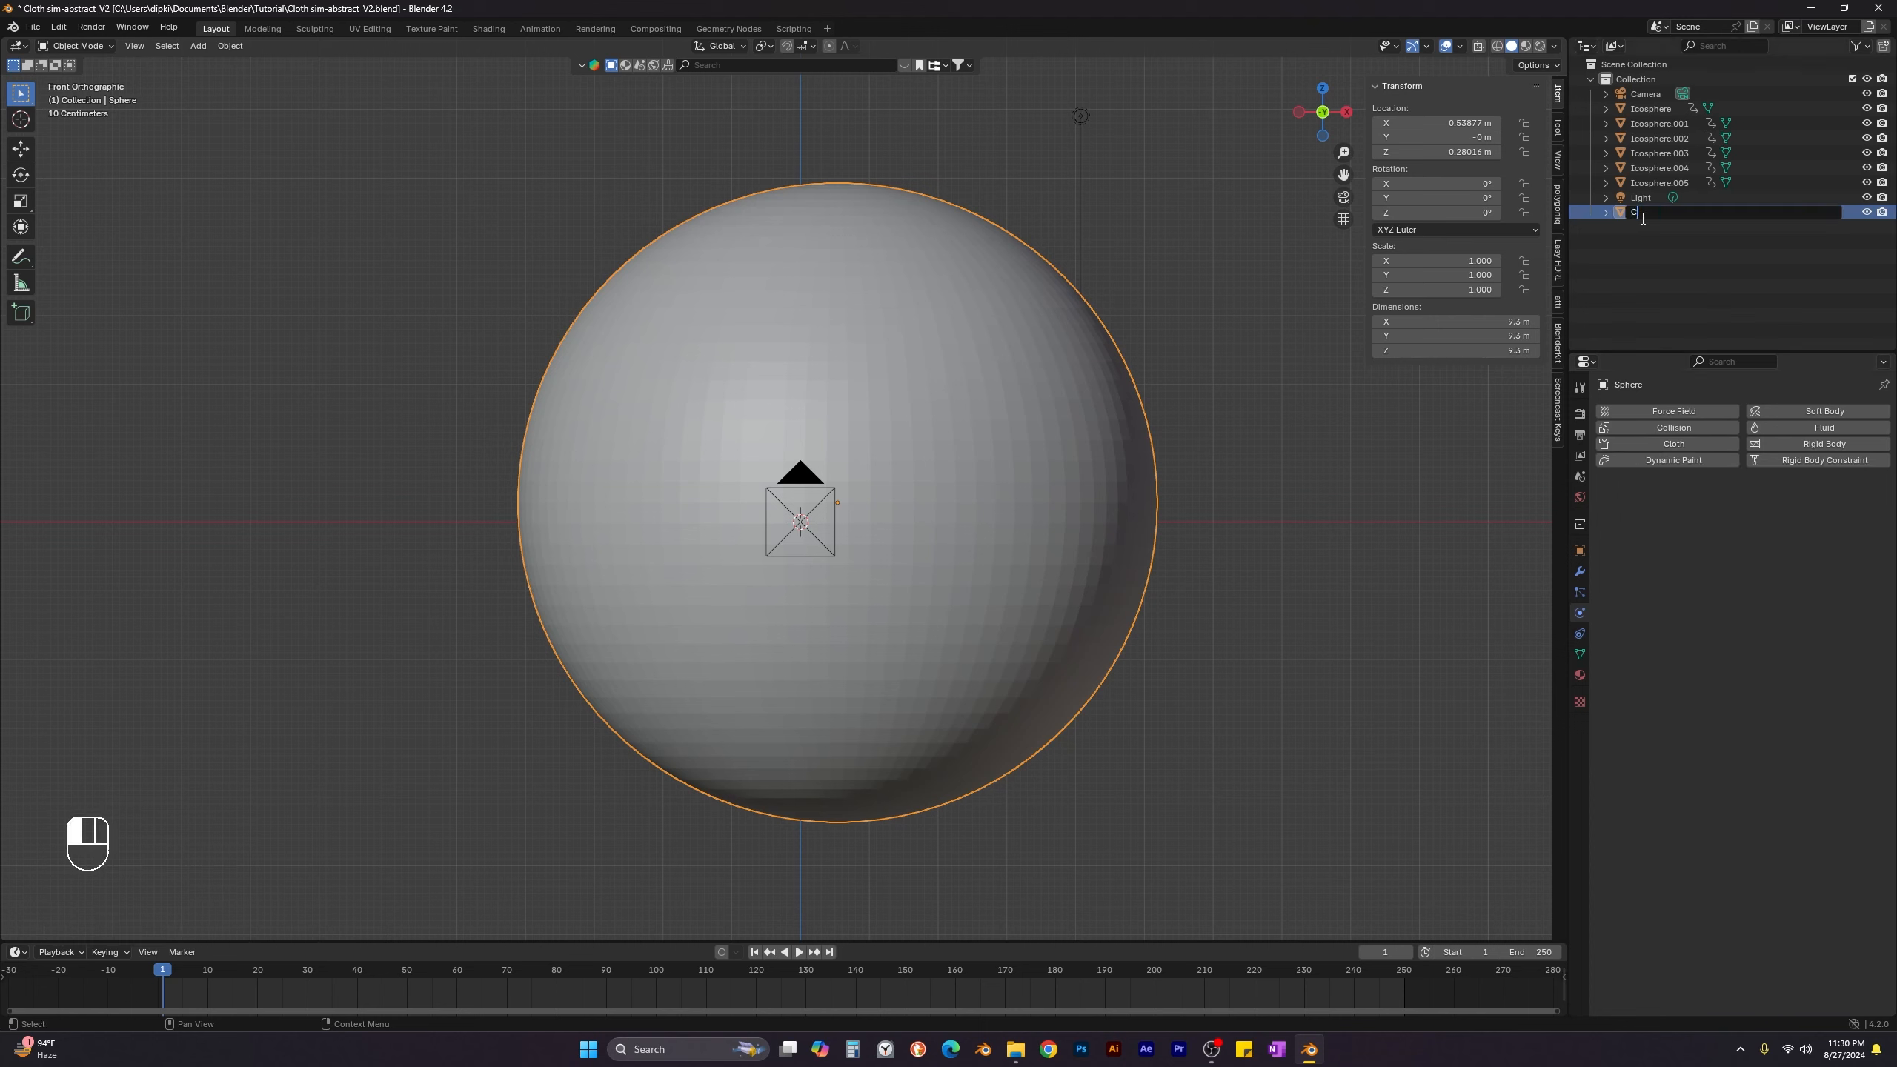
pyautogui.press('Return')
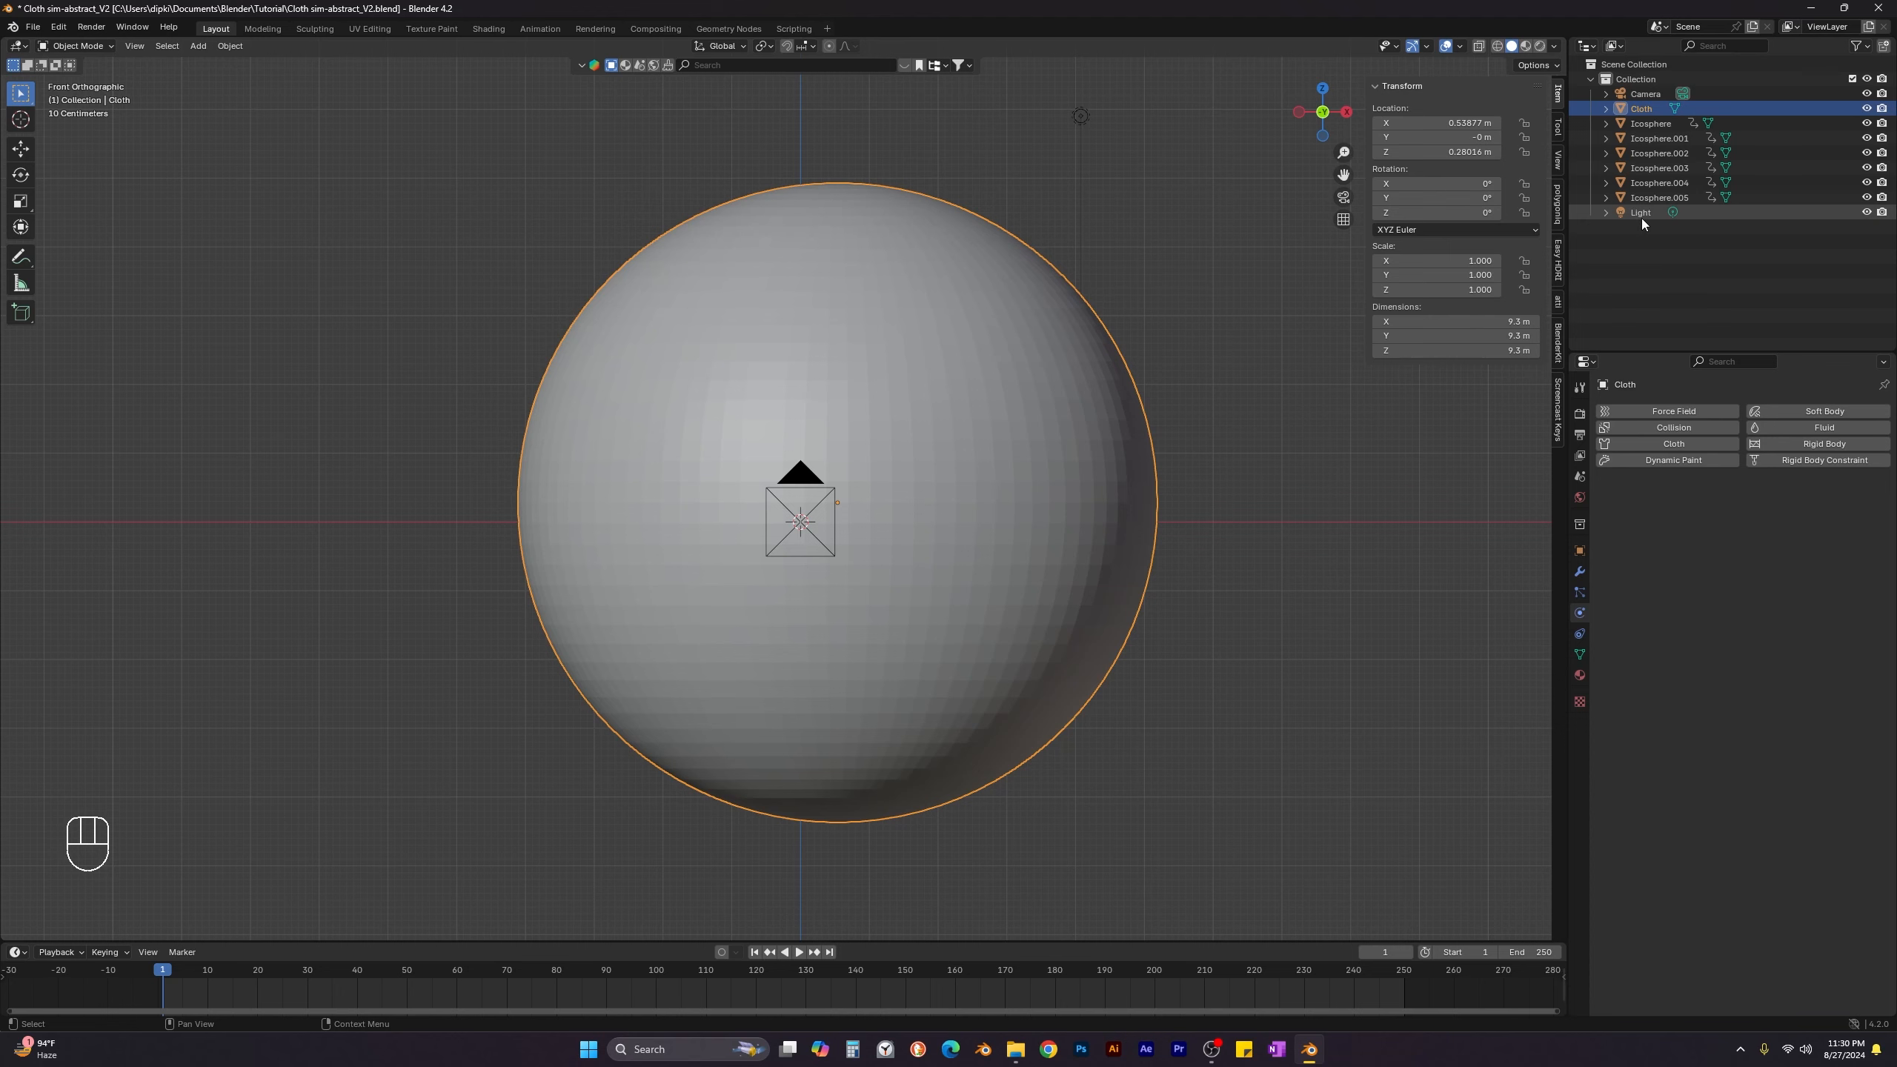
# Hide the Cloth sphere and give Icosphere.004 Collision physics with an outer thickness of 0.003, copying that value.
pyautogui.click(1866, 108)
pyautogui.click(913, 376)
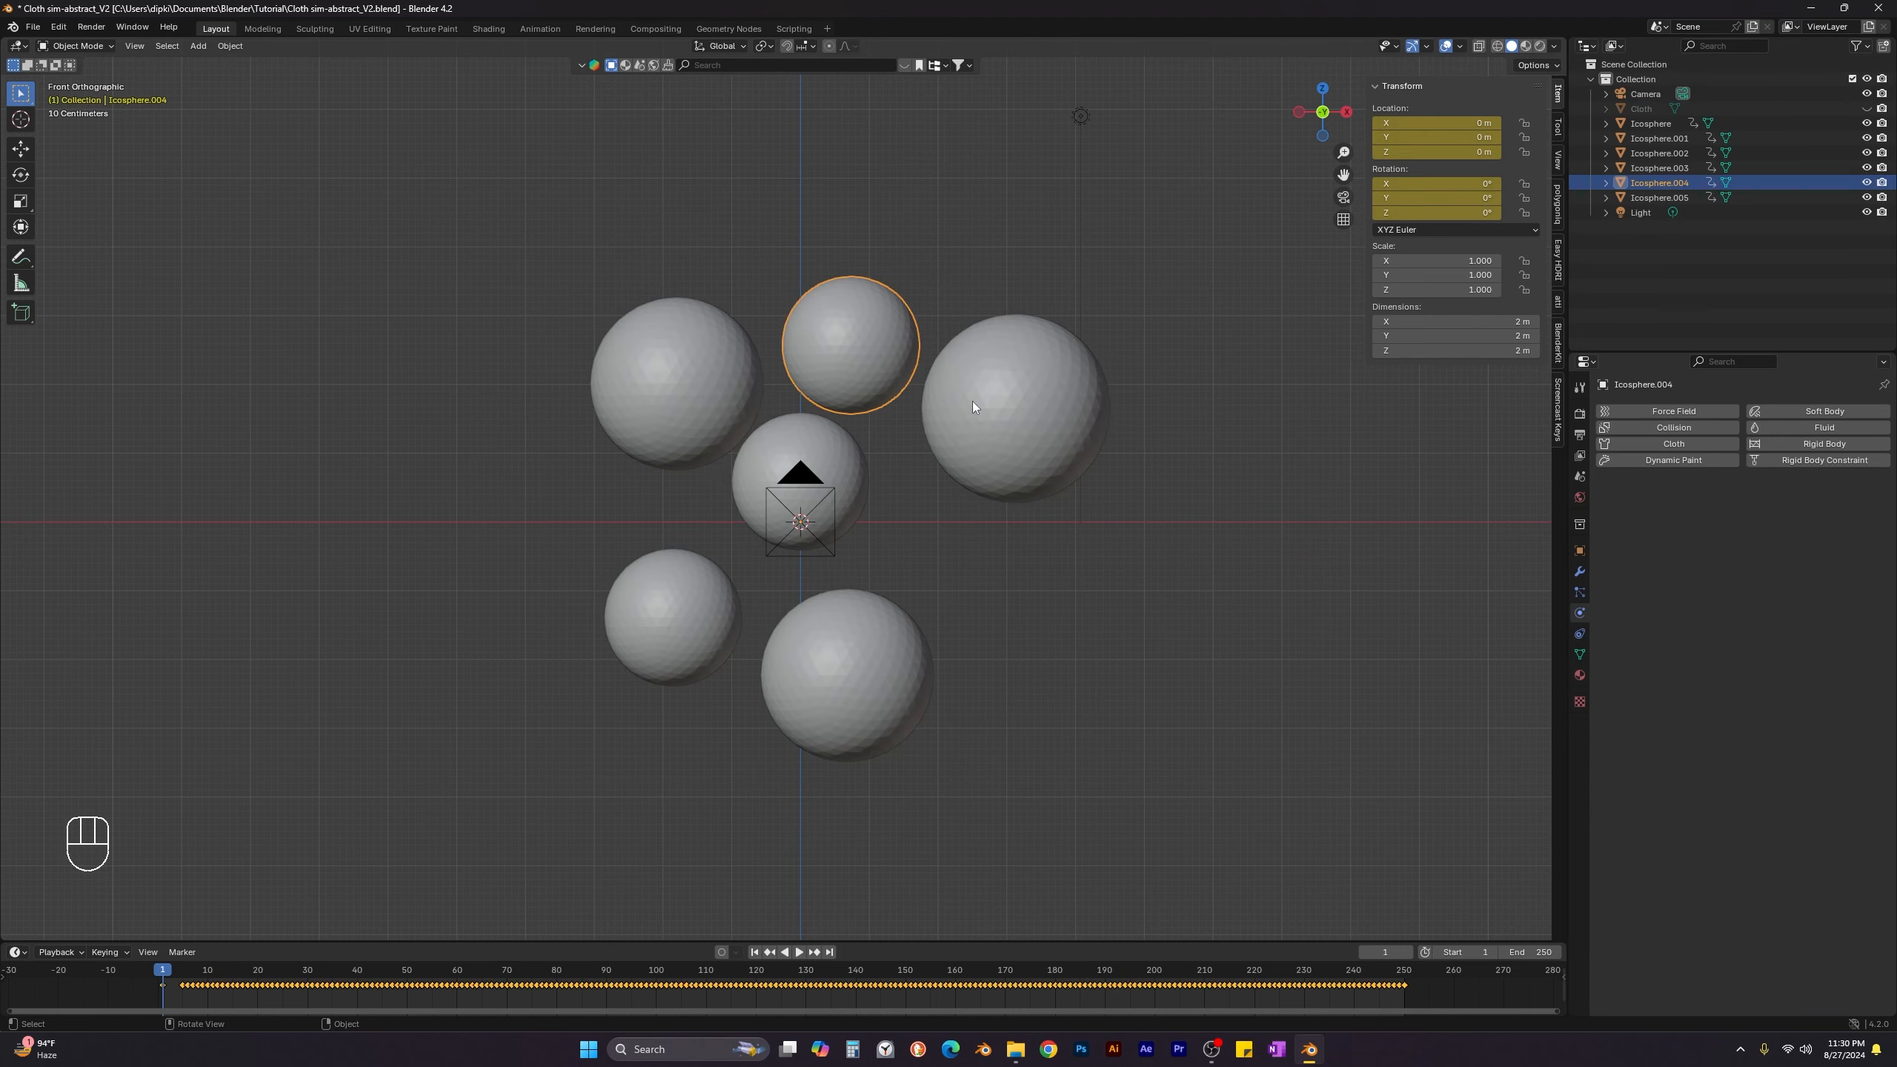
pyautogui.click(1664, 427)
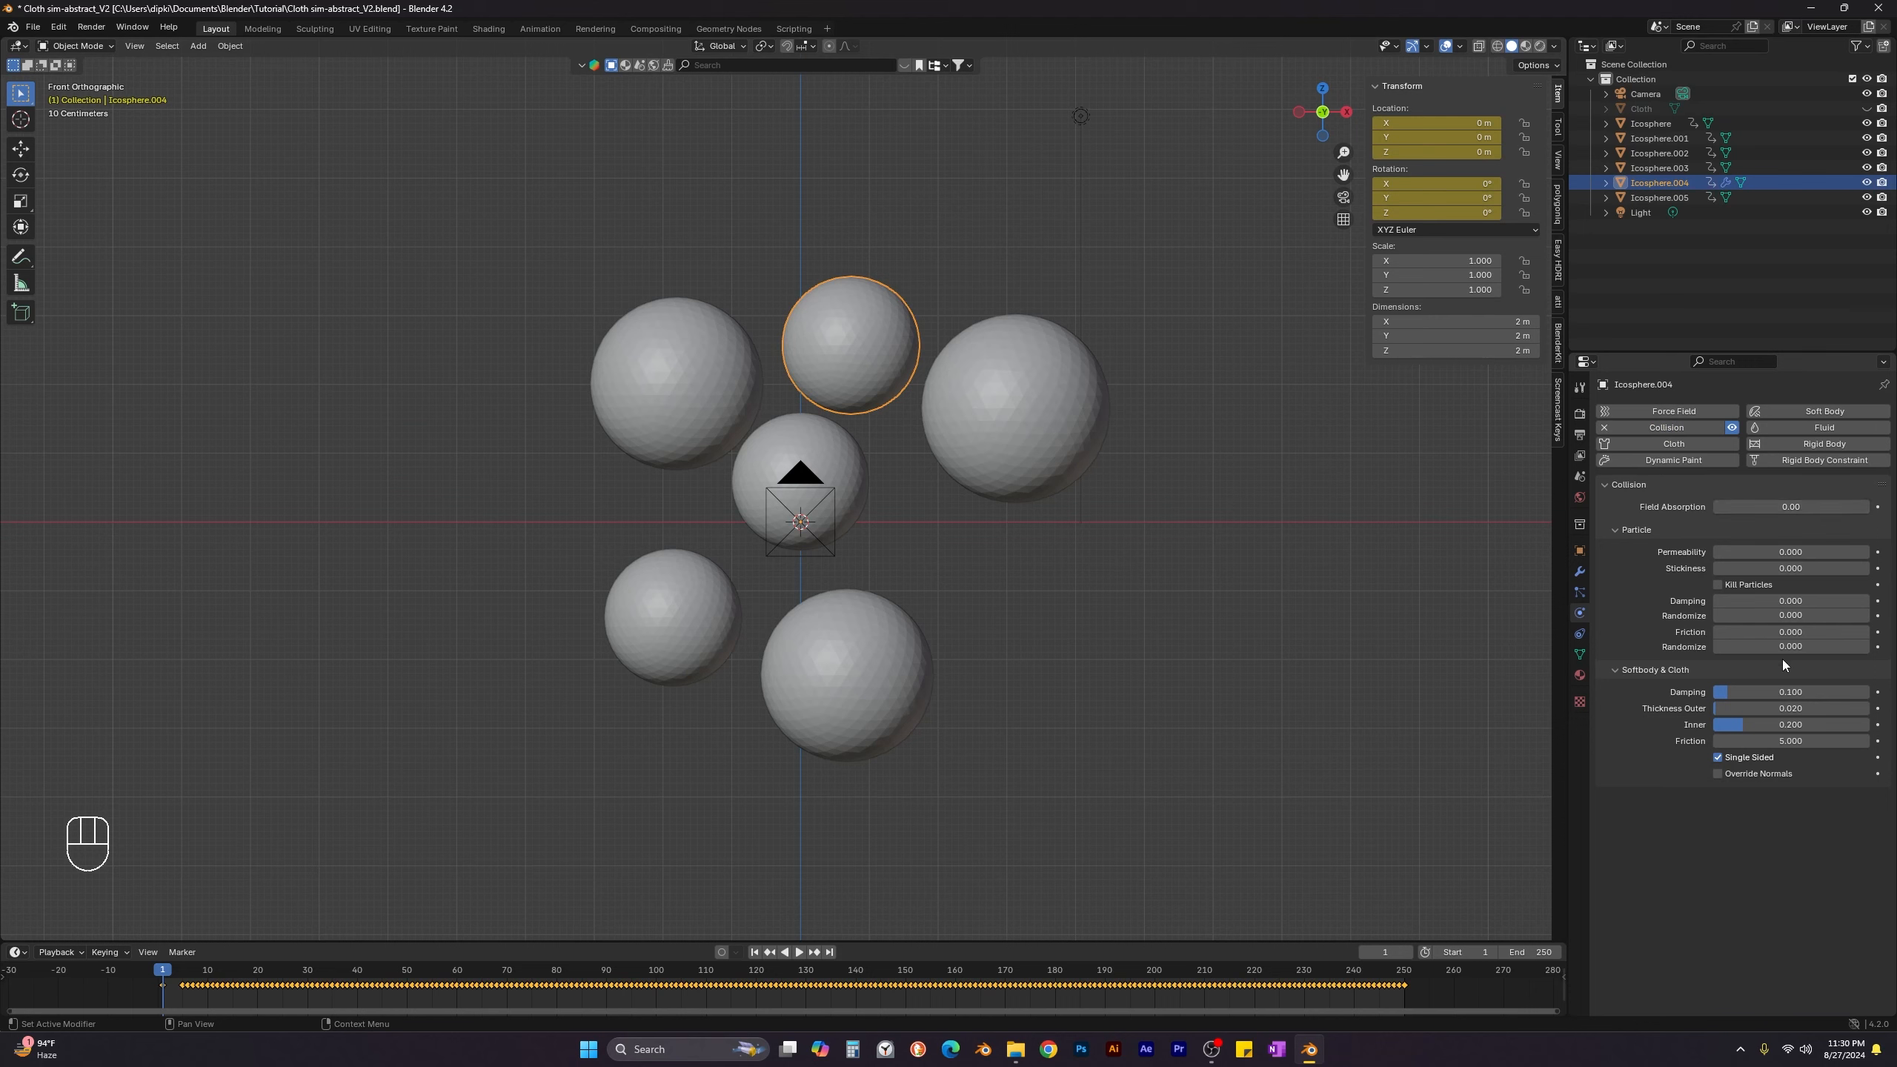
pyautogui.click(1783, 710)
pyautogui.write('0.003')
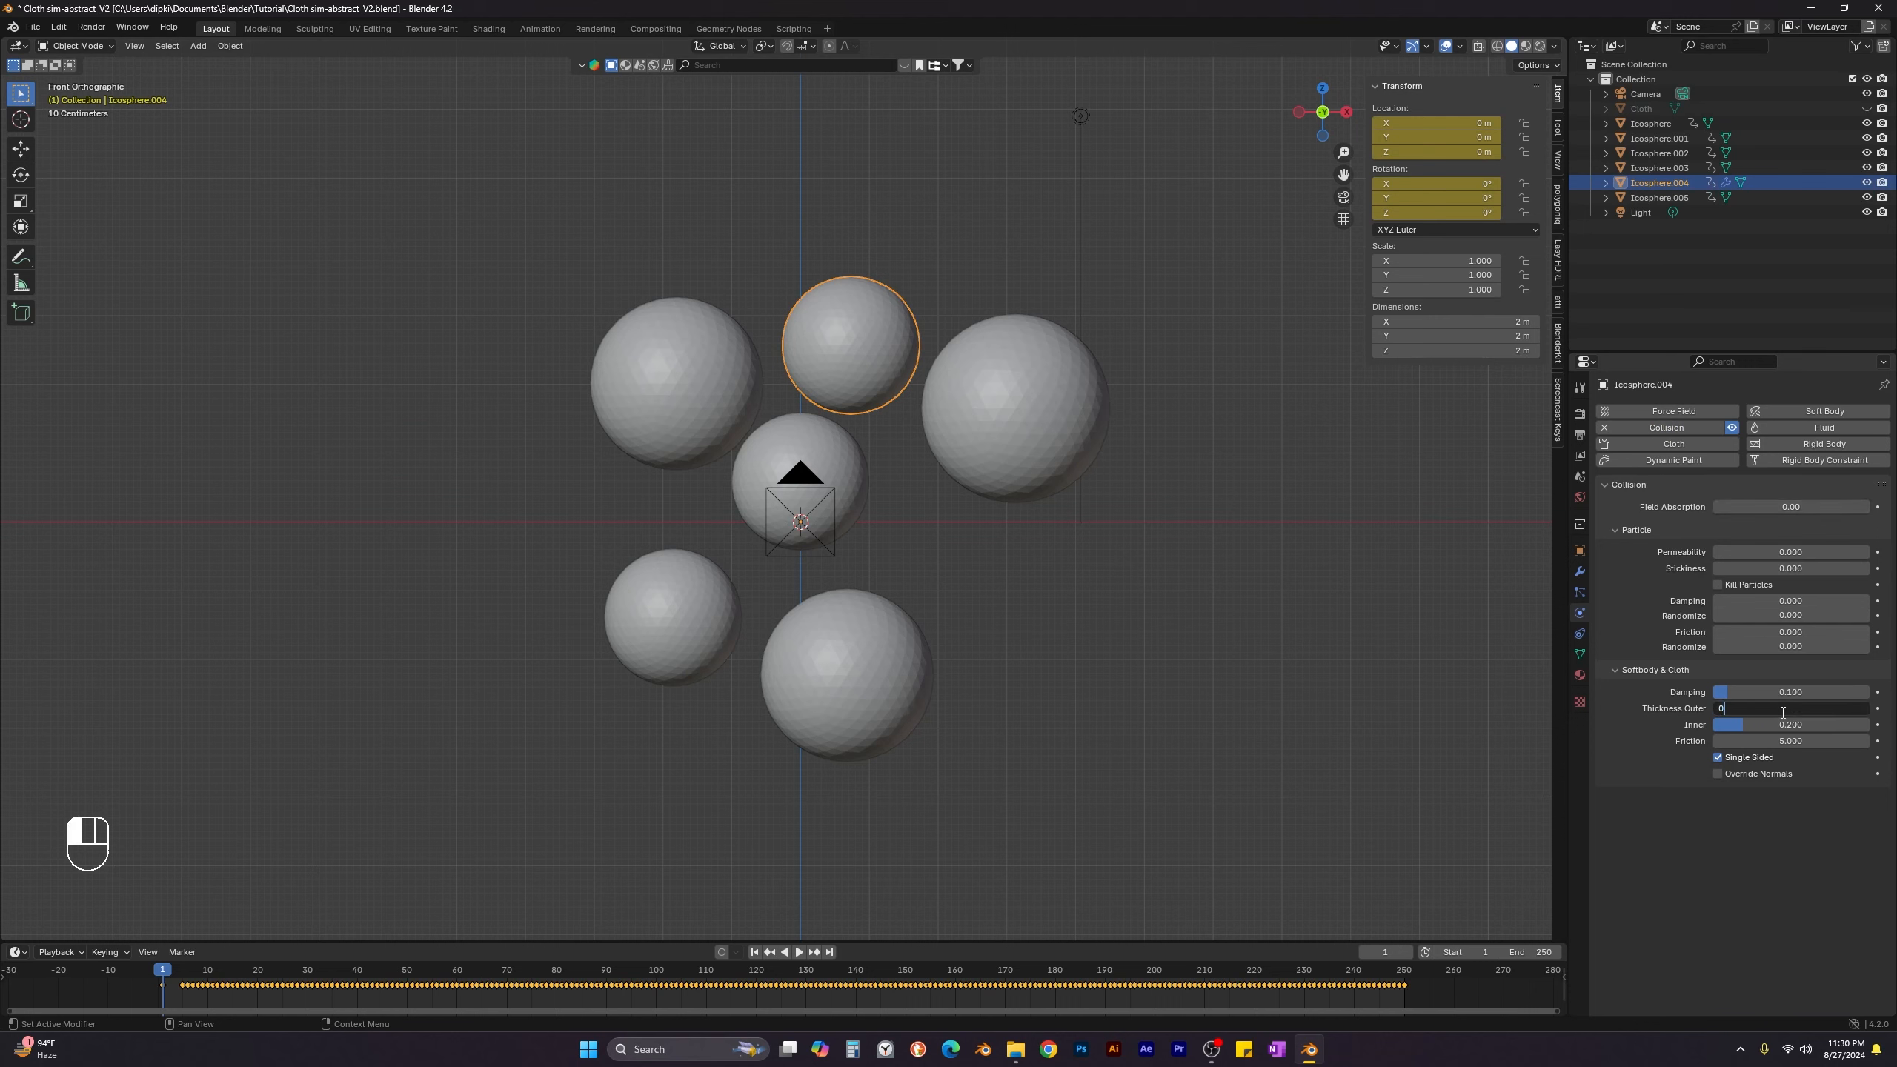
pyautogui.hotkey('ctrl', 'a')
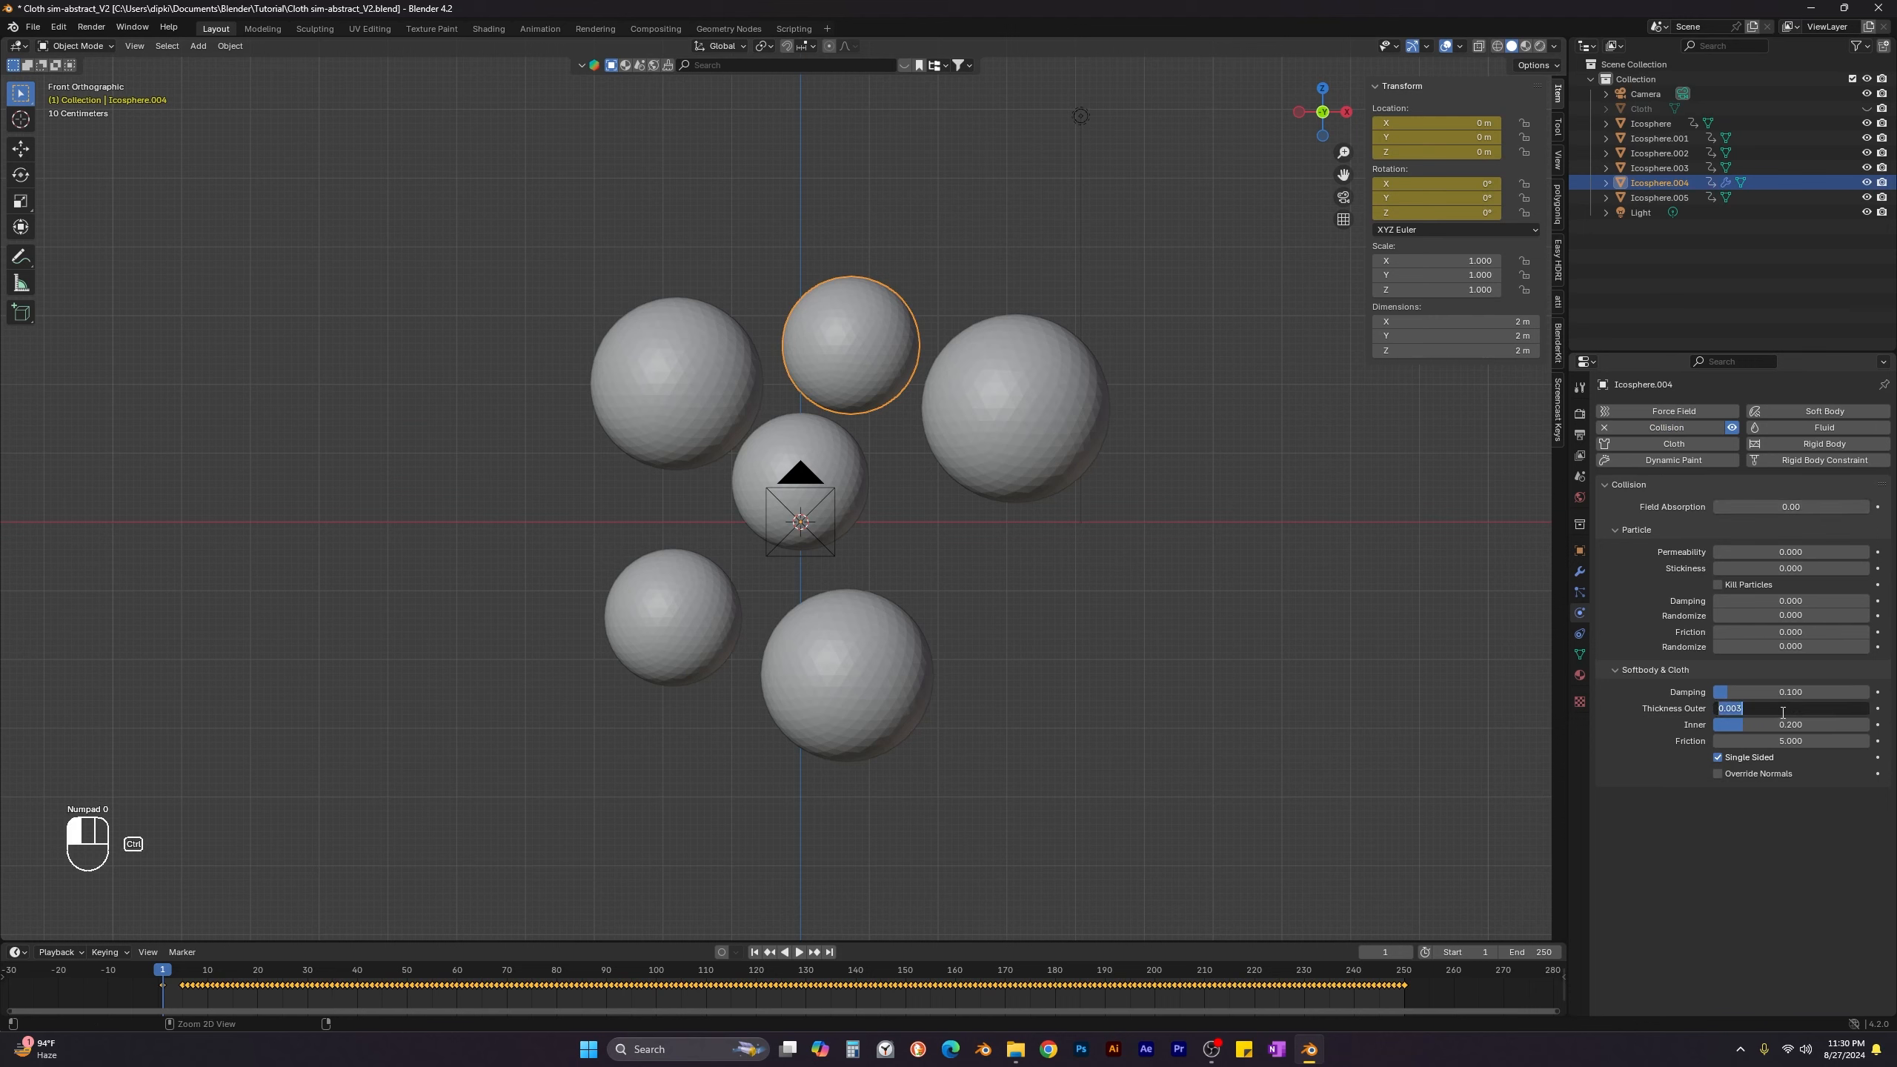
pyautogui.hotkey('ctrl', 'c')
pyautogui.press('Return')
# Give each of the five remaining icospheres Collision physics with an outer thickness of 0.003, and save the file.
pyautogui.click(674, 383)
pyautogui.click(1666, 428)
pyautogui.click(1781, 708)
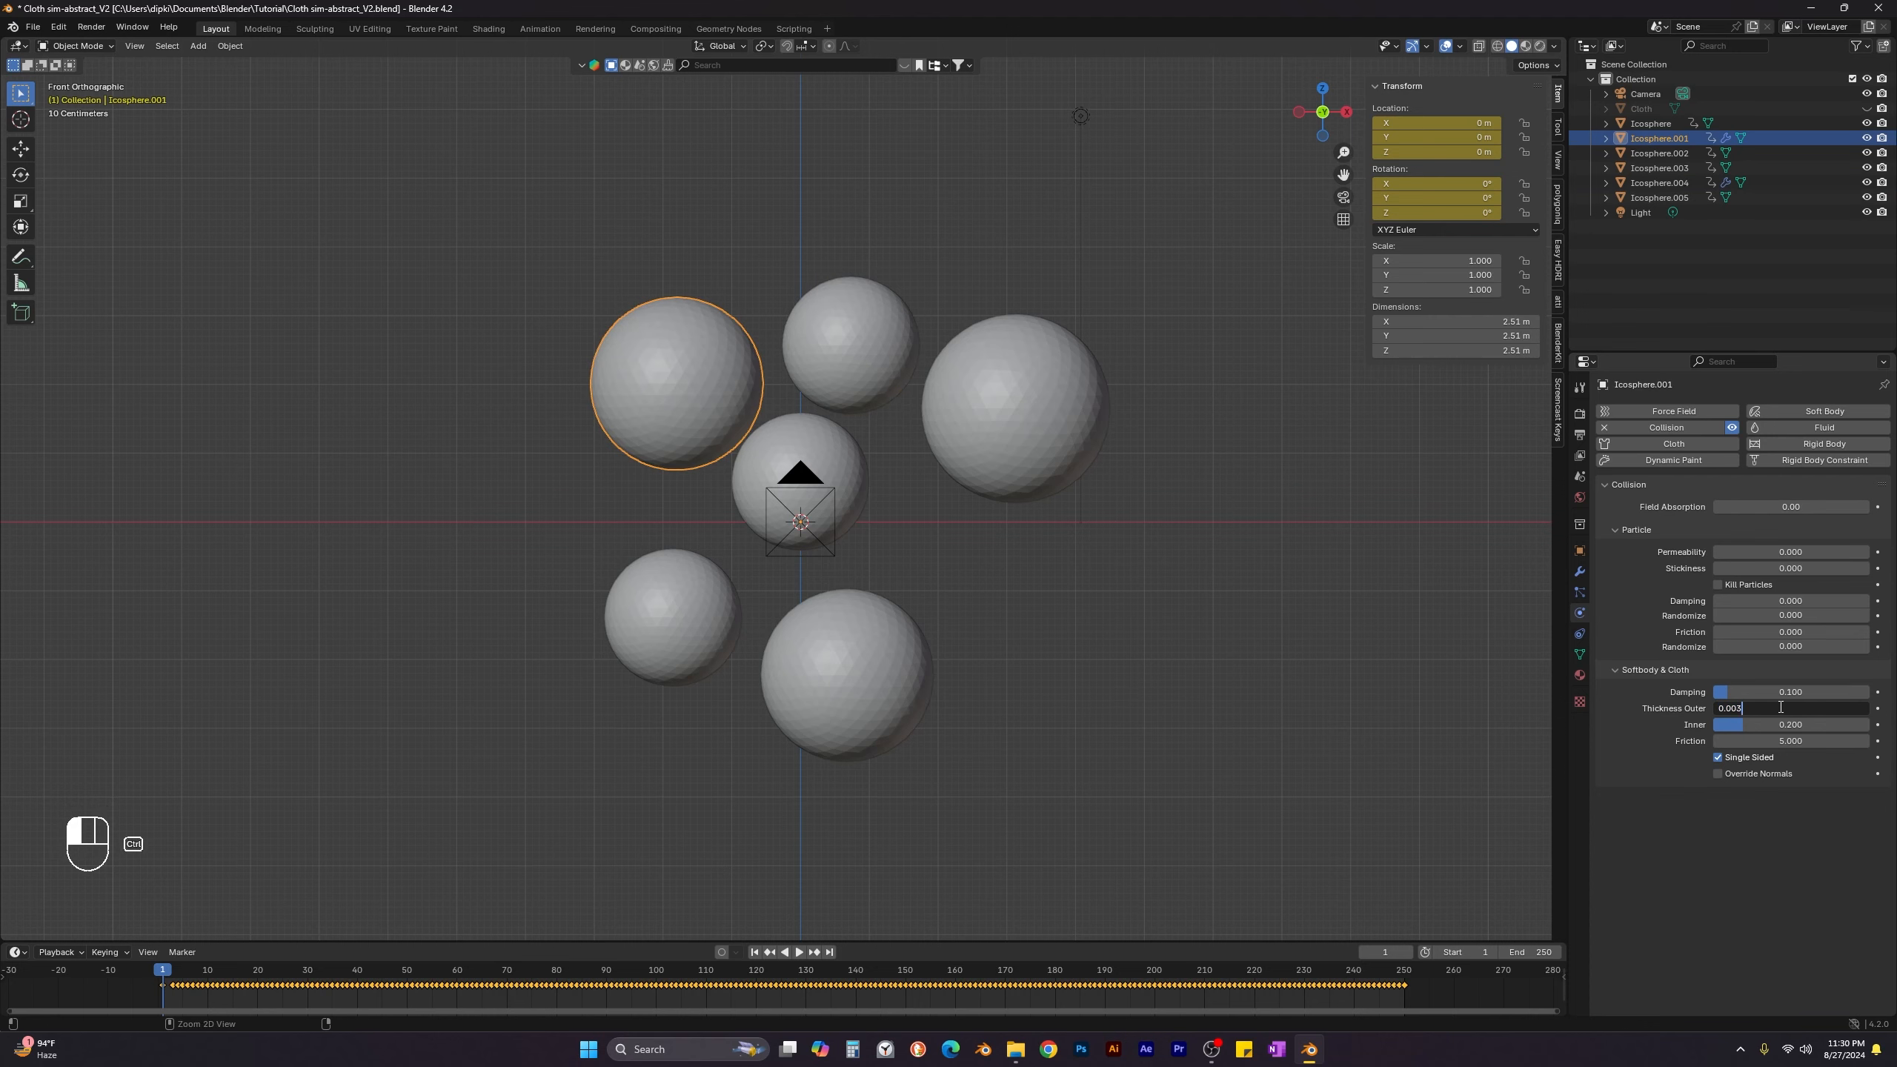
pyautogui.click(1015, 408)
pyautogui.click(791, 516)
pyautogui.click(1795, 708)
pyautogui.click(672, 617)
pyautogui.click(1666, 428)
pyautogui.hotkey('ctrl', 'v')
pyautogui.click(847, 675)
pyautogui.click(1667, 427)
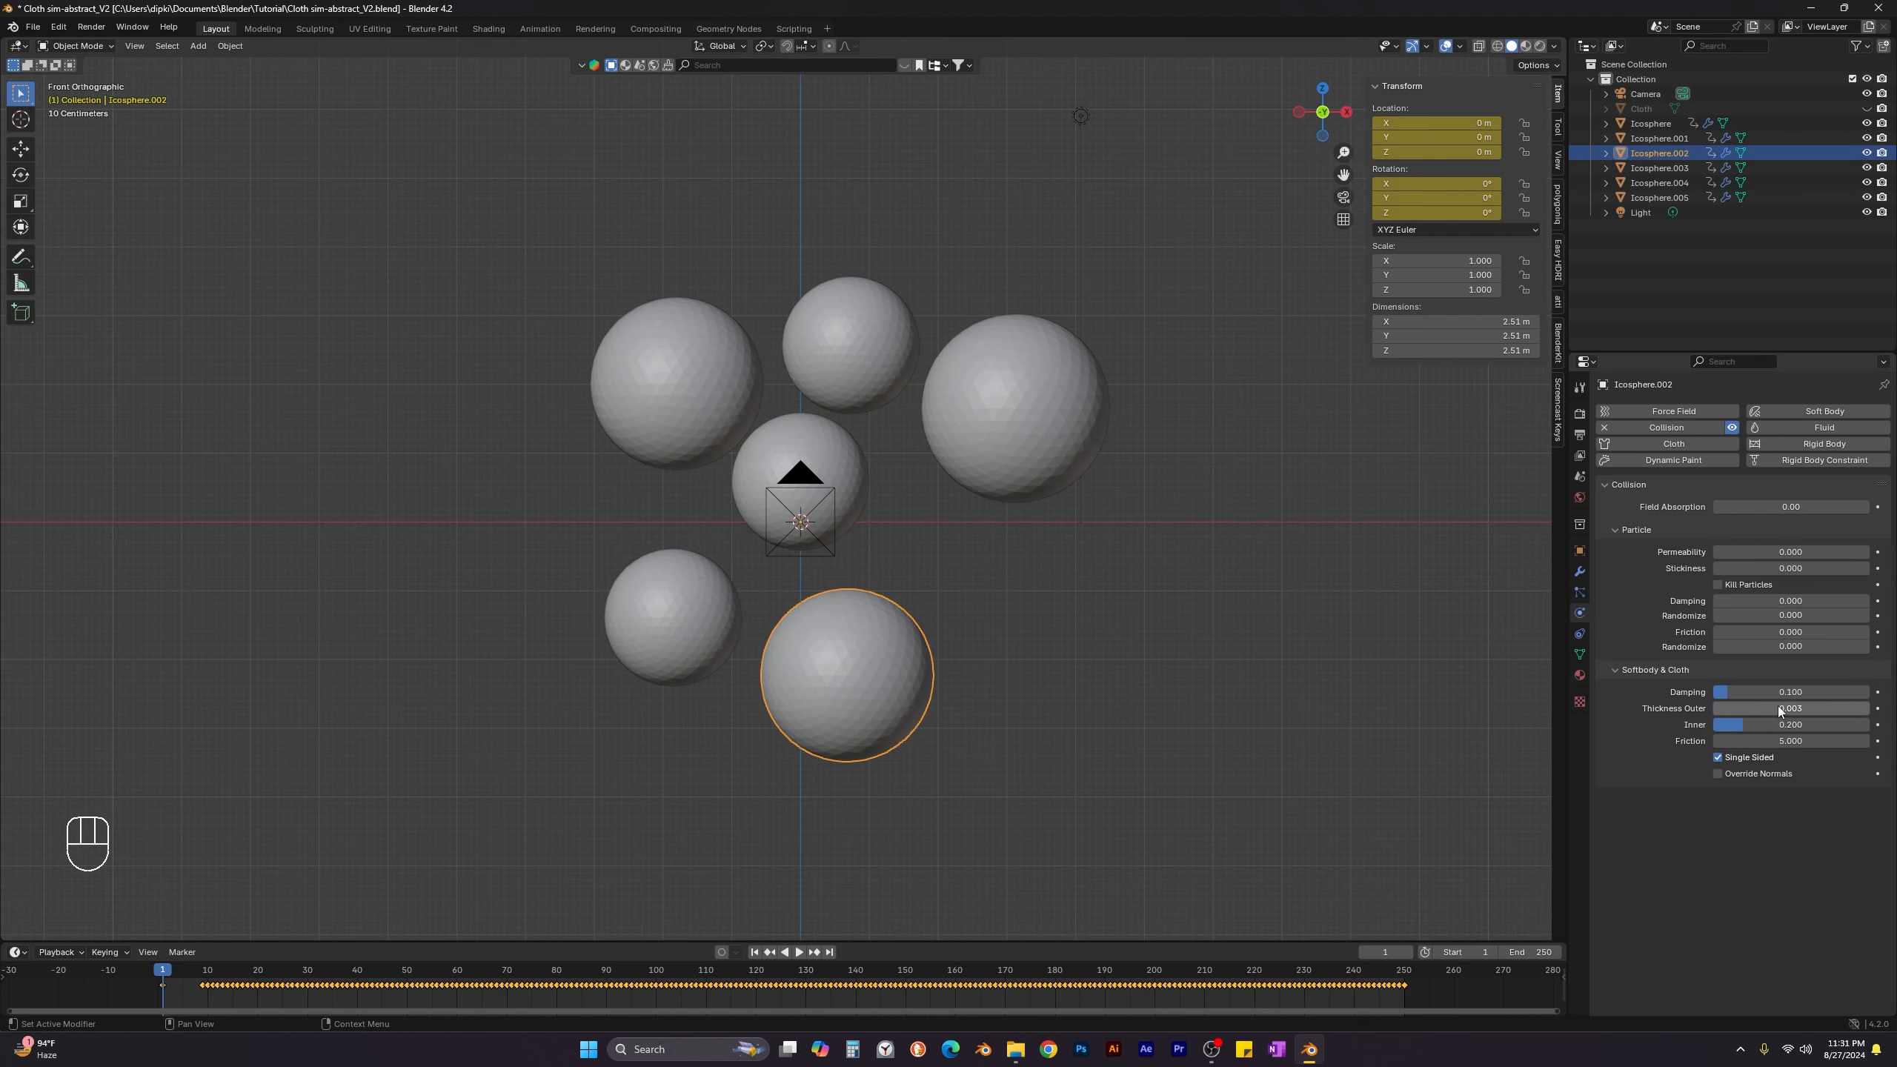
pyautogui.hotkey('ctrl', 'v')
pyautogui.hotkey('ctrl', 's')
pyautogui.click(856, 463)
pyautogui.hotkey('ctrl', 's')
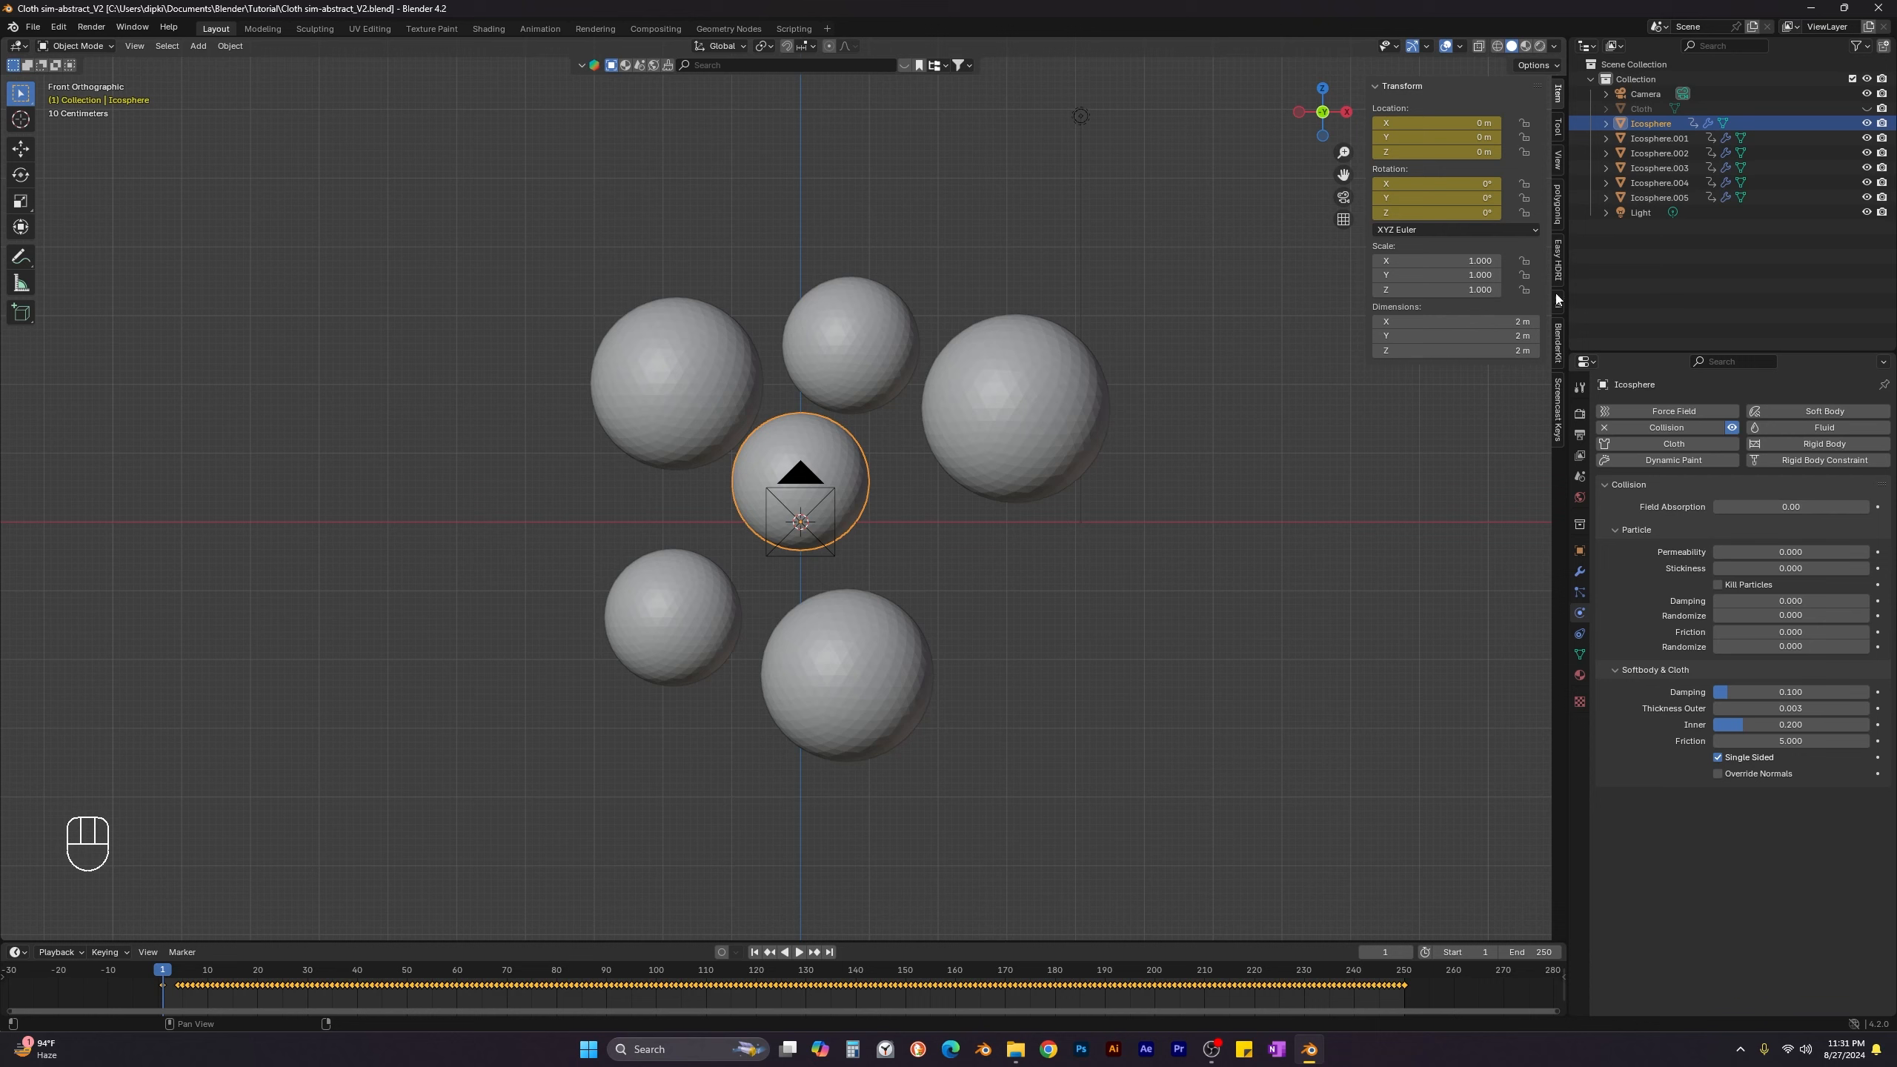
# Unhide the Cloth sphere and give it Cloth physics with the Cotton preset.
pyautogui.click(1867, 108)
pyautogui.click(853, 485)
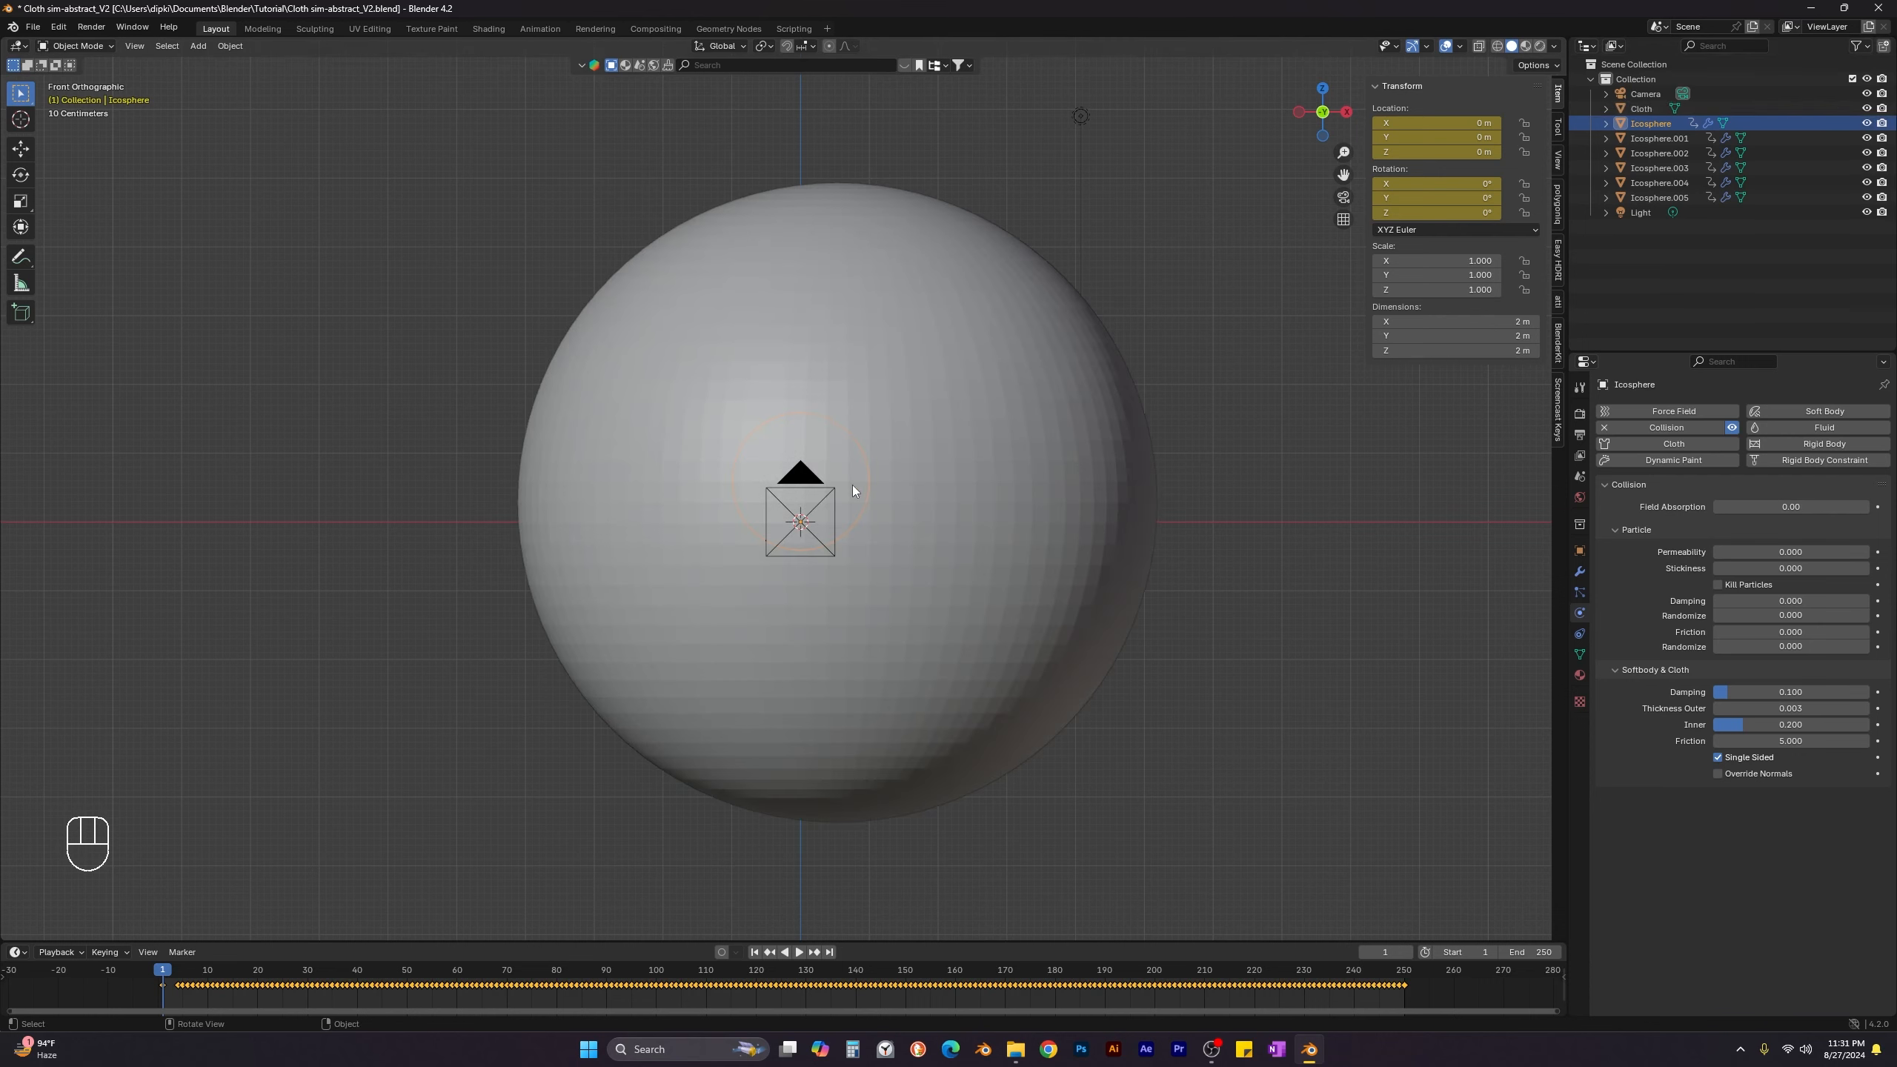
pyautogui.click(1668, 443)
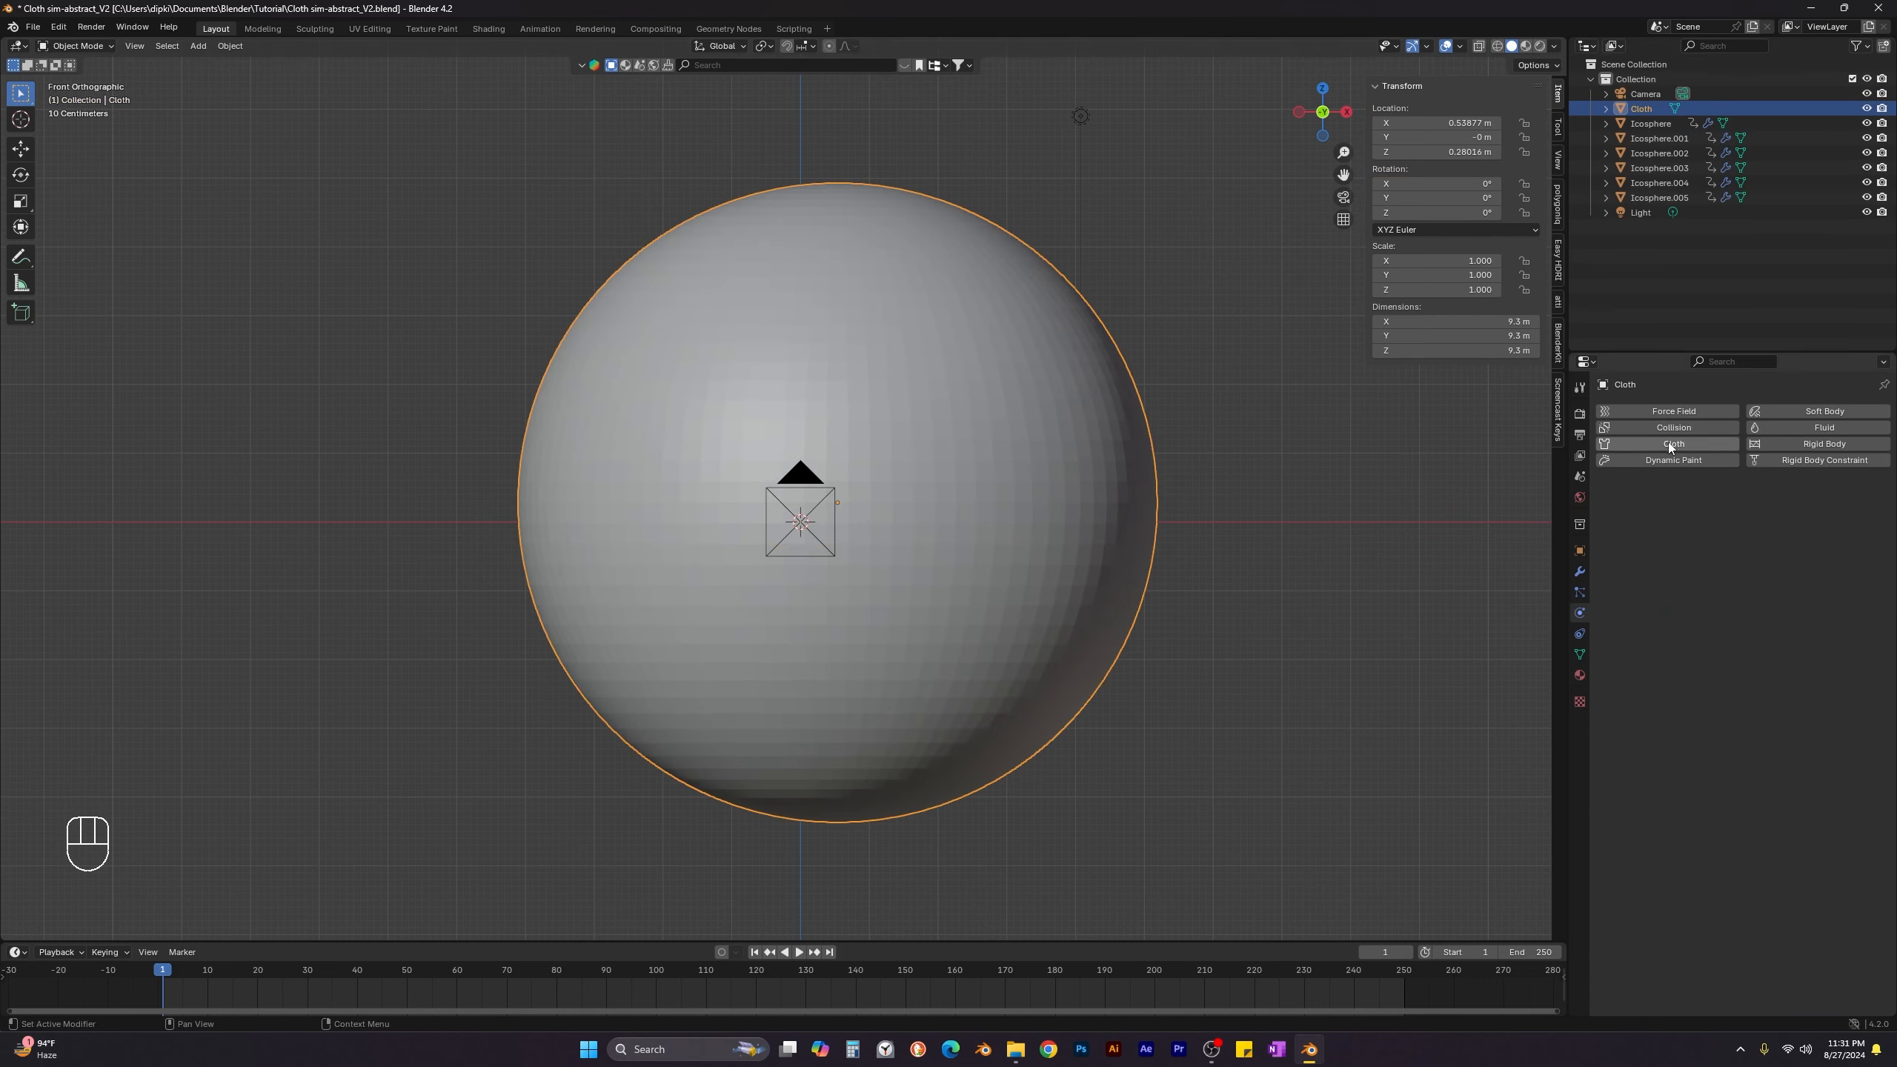
pyautogui.click(1865, 486)
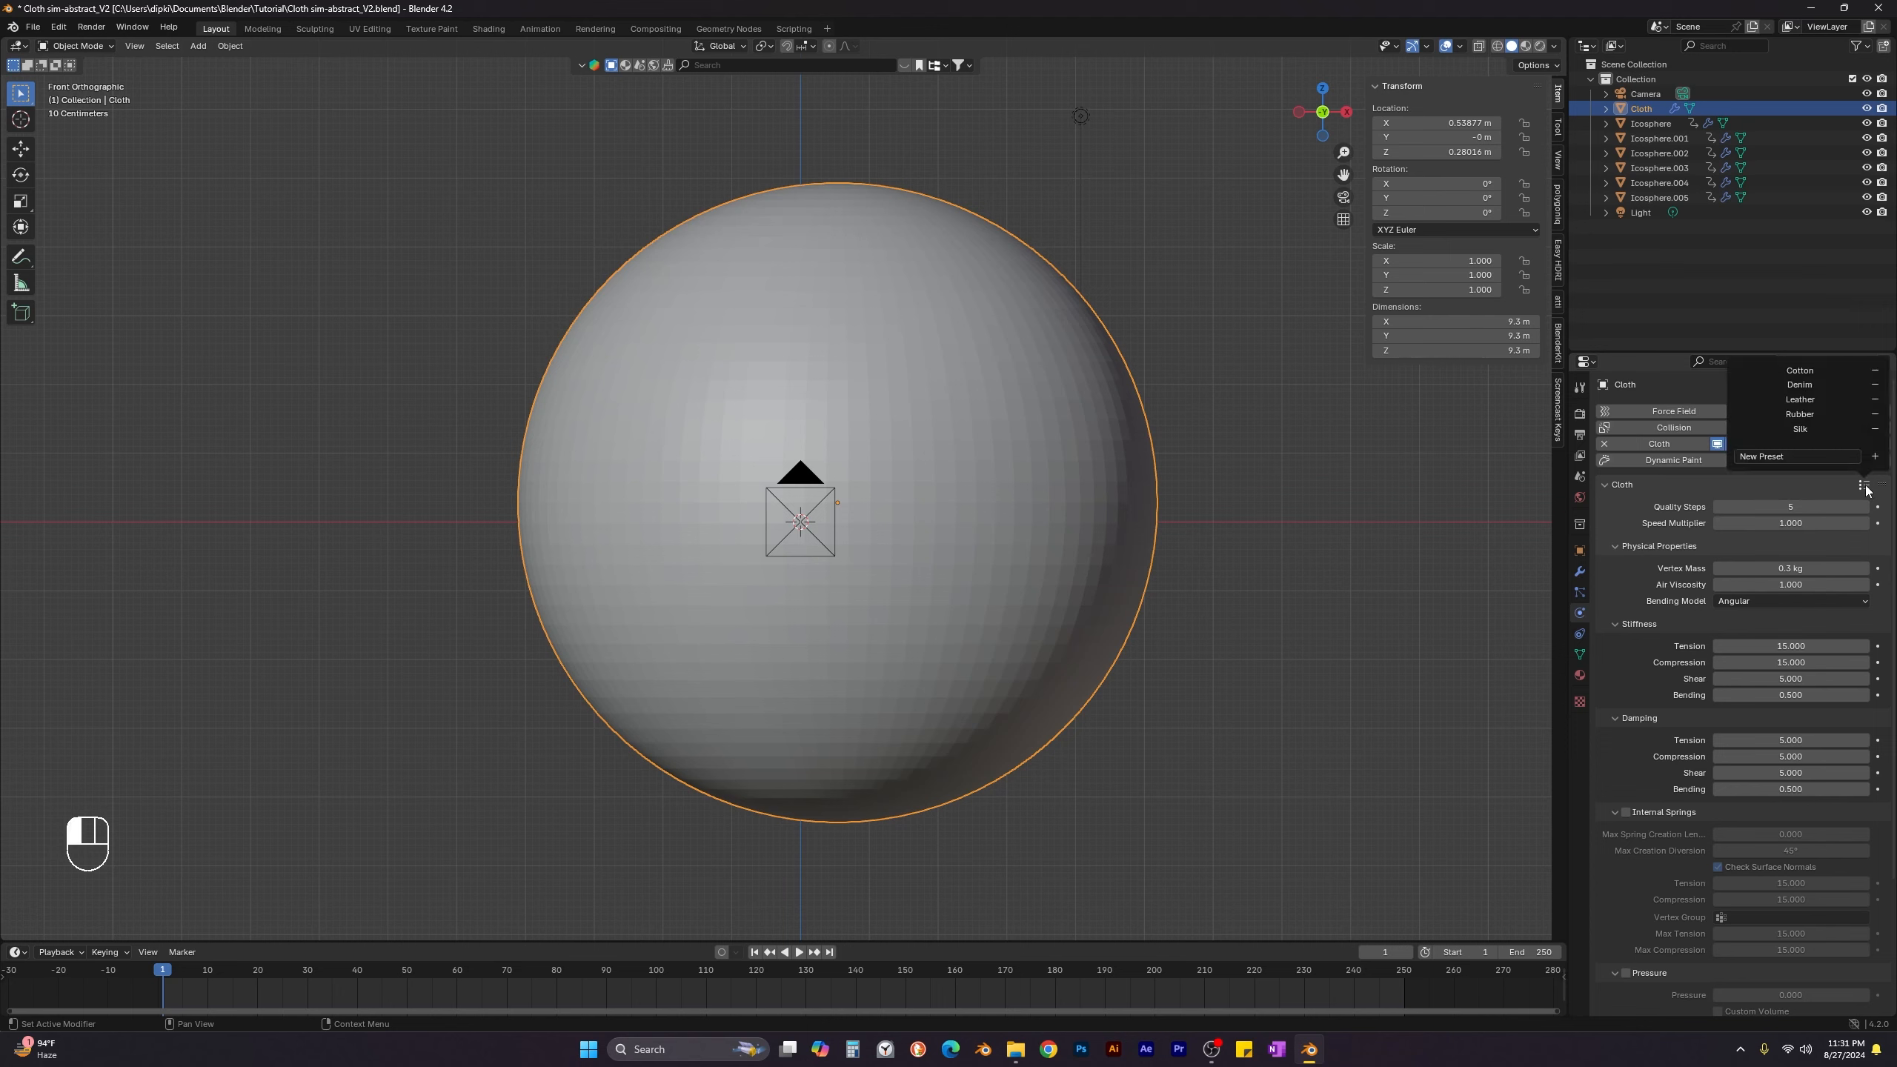
pyautogui.click(1800, 382)
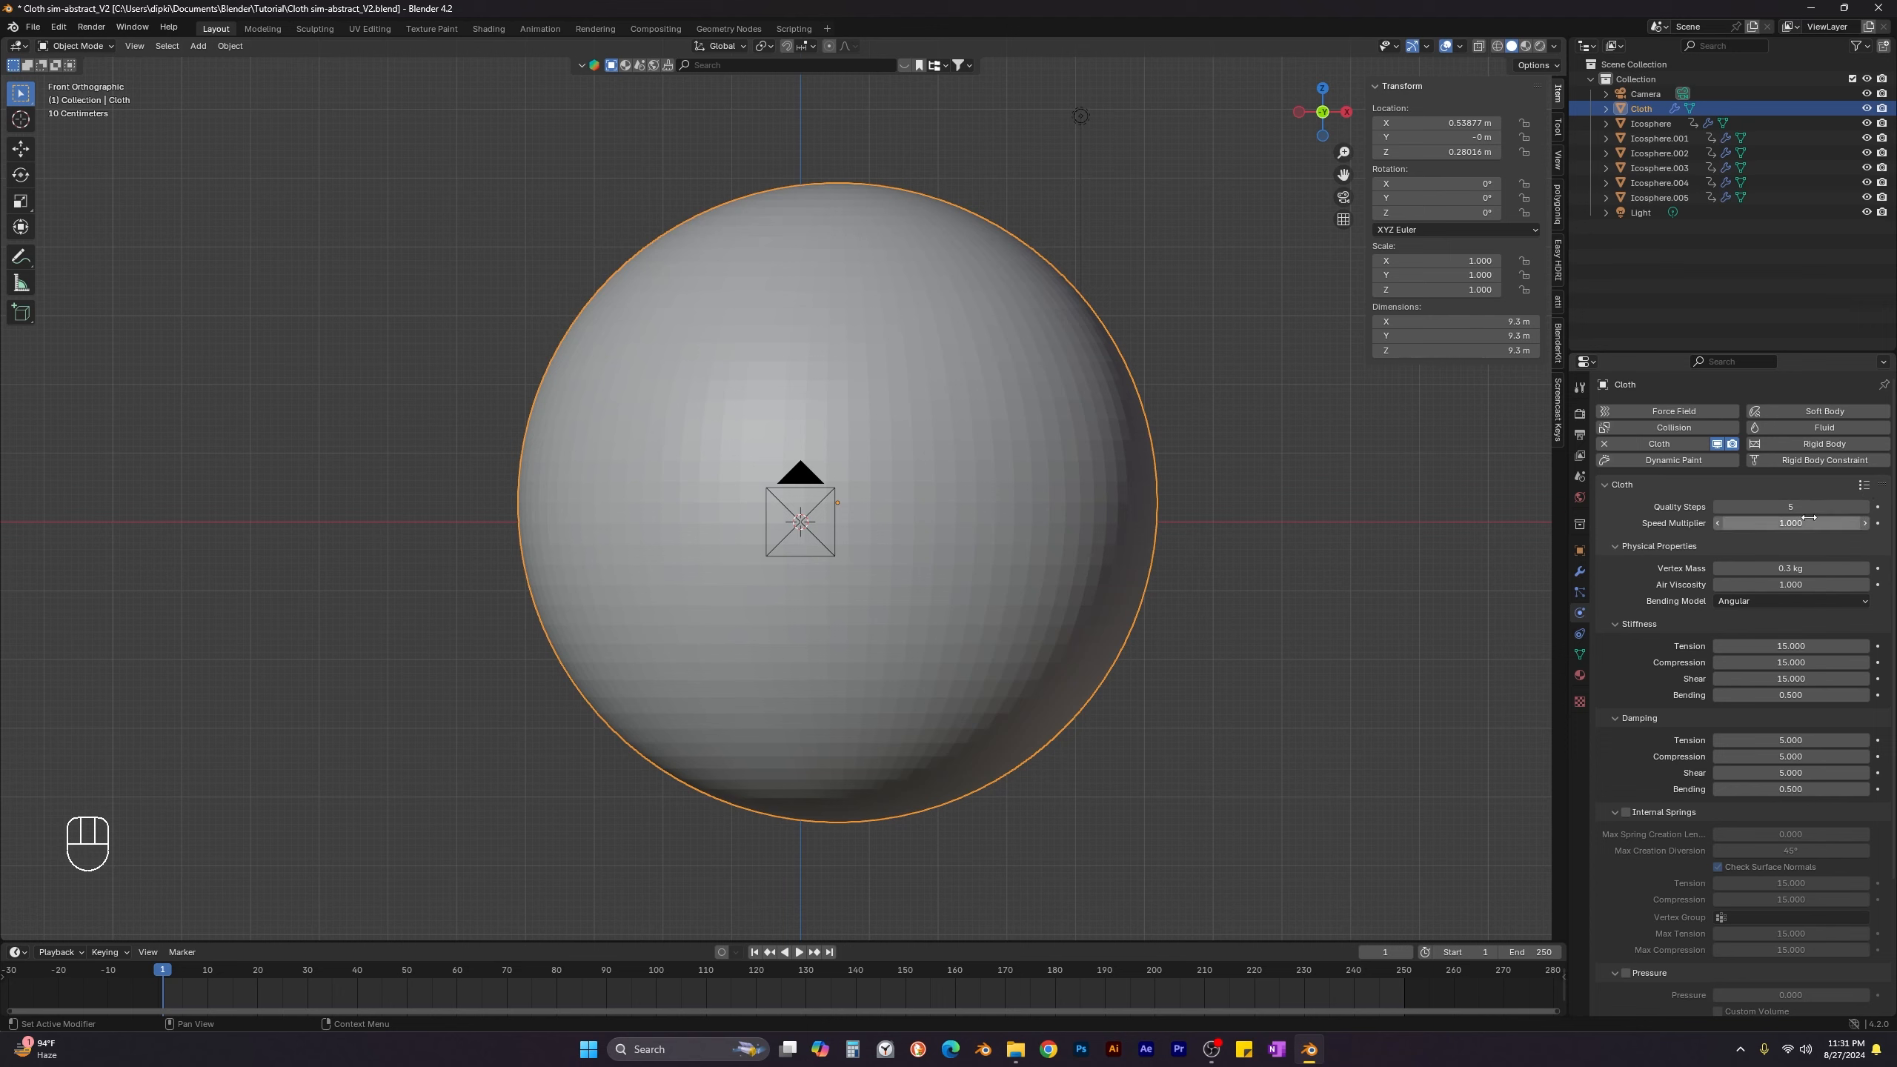
# Enable Pressure in the Cloth sphere's cloth physics and set the pressure to -50.
pyautogui.scroll(-5, 1705, 644)
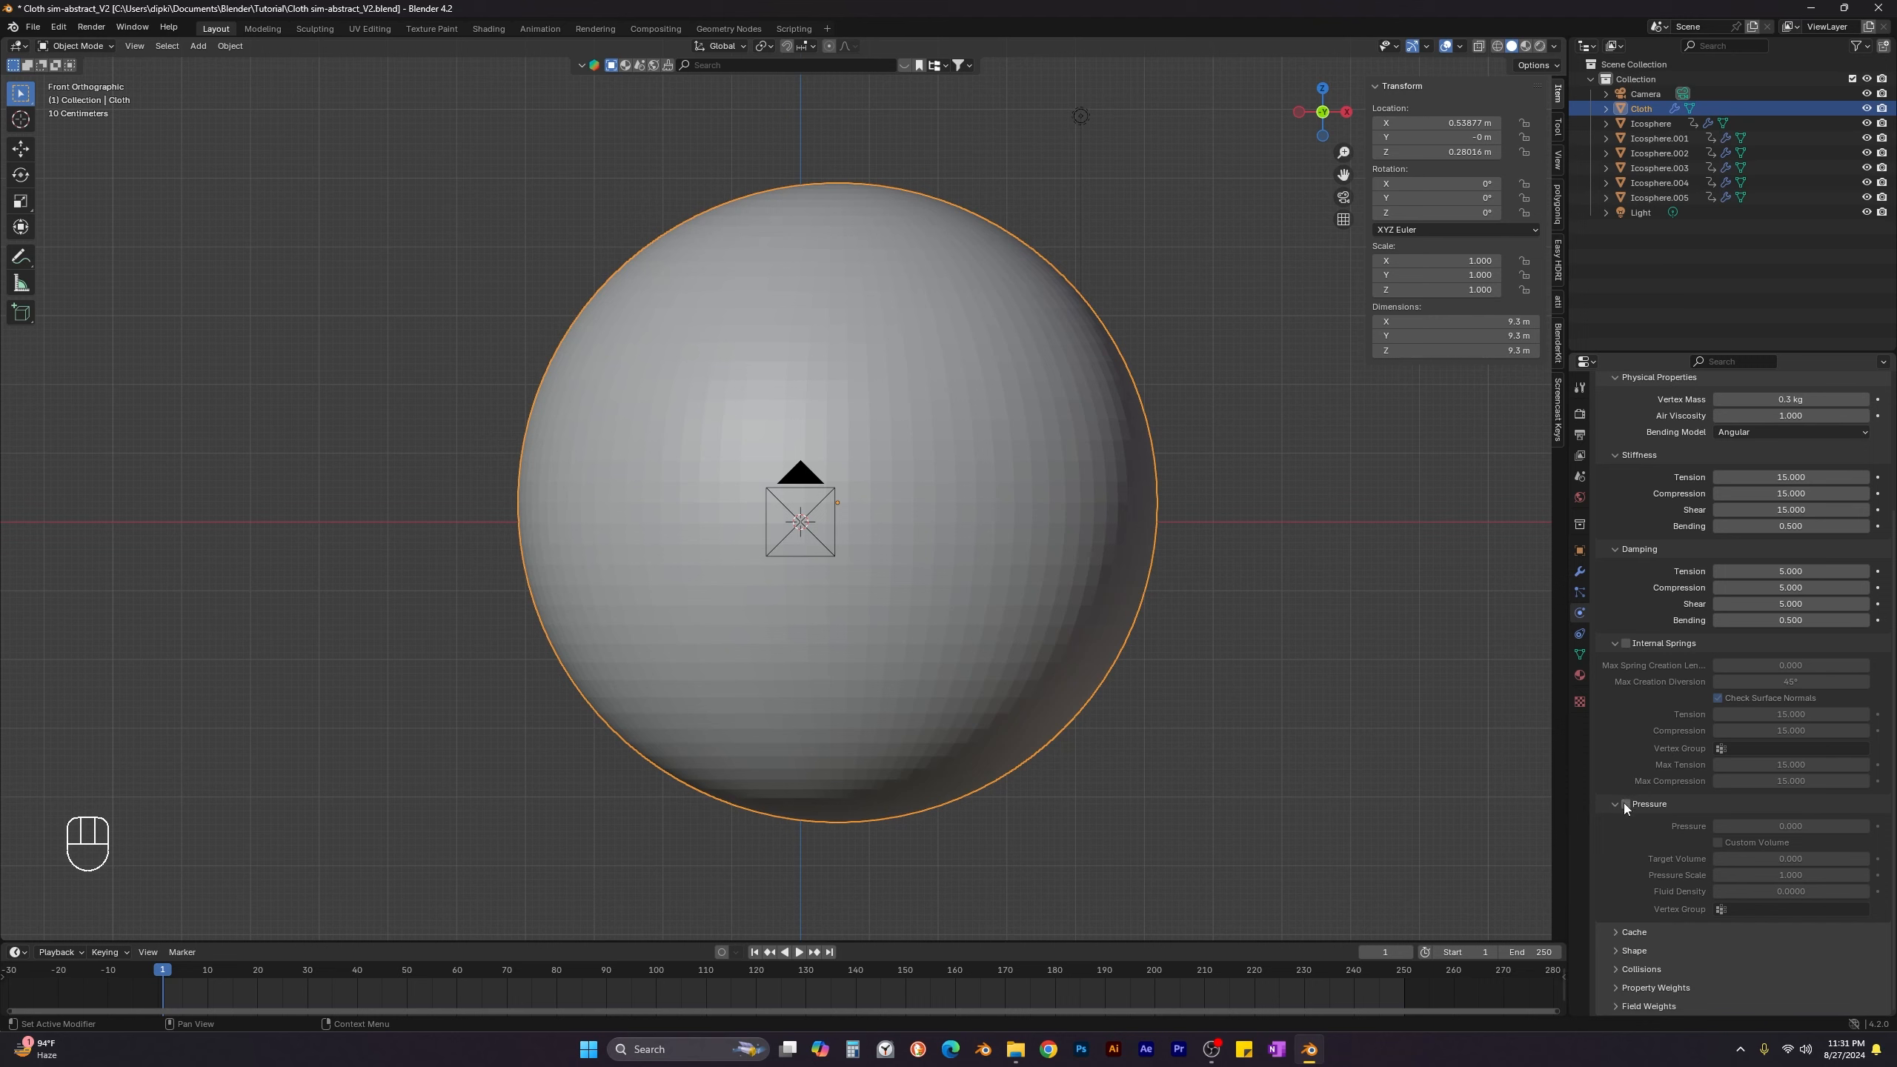
pyautogui.click(1626, 804)
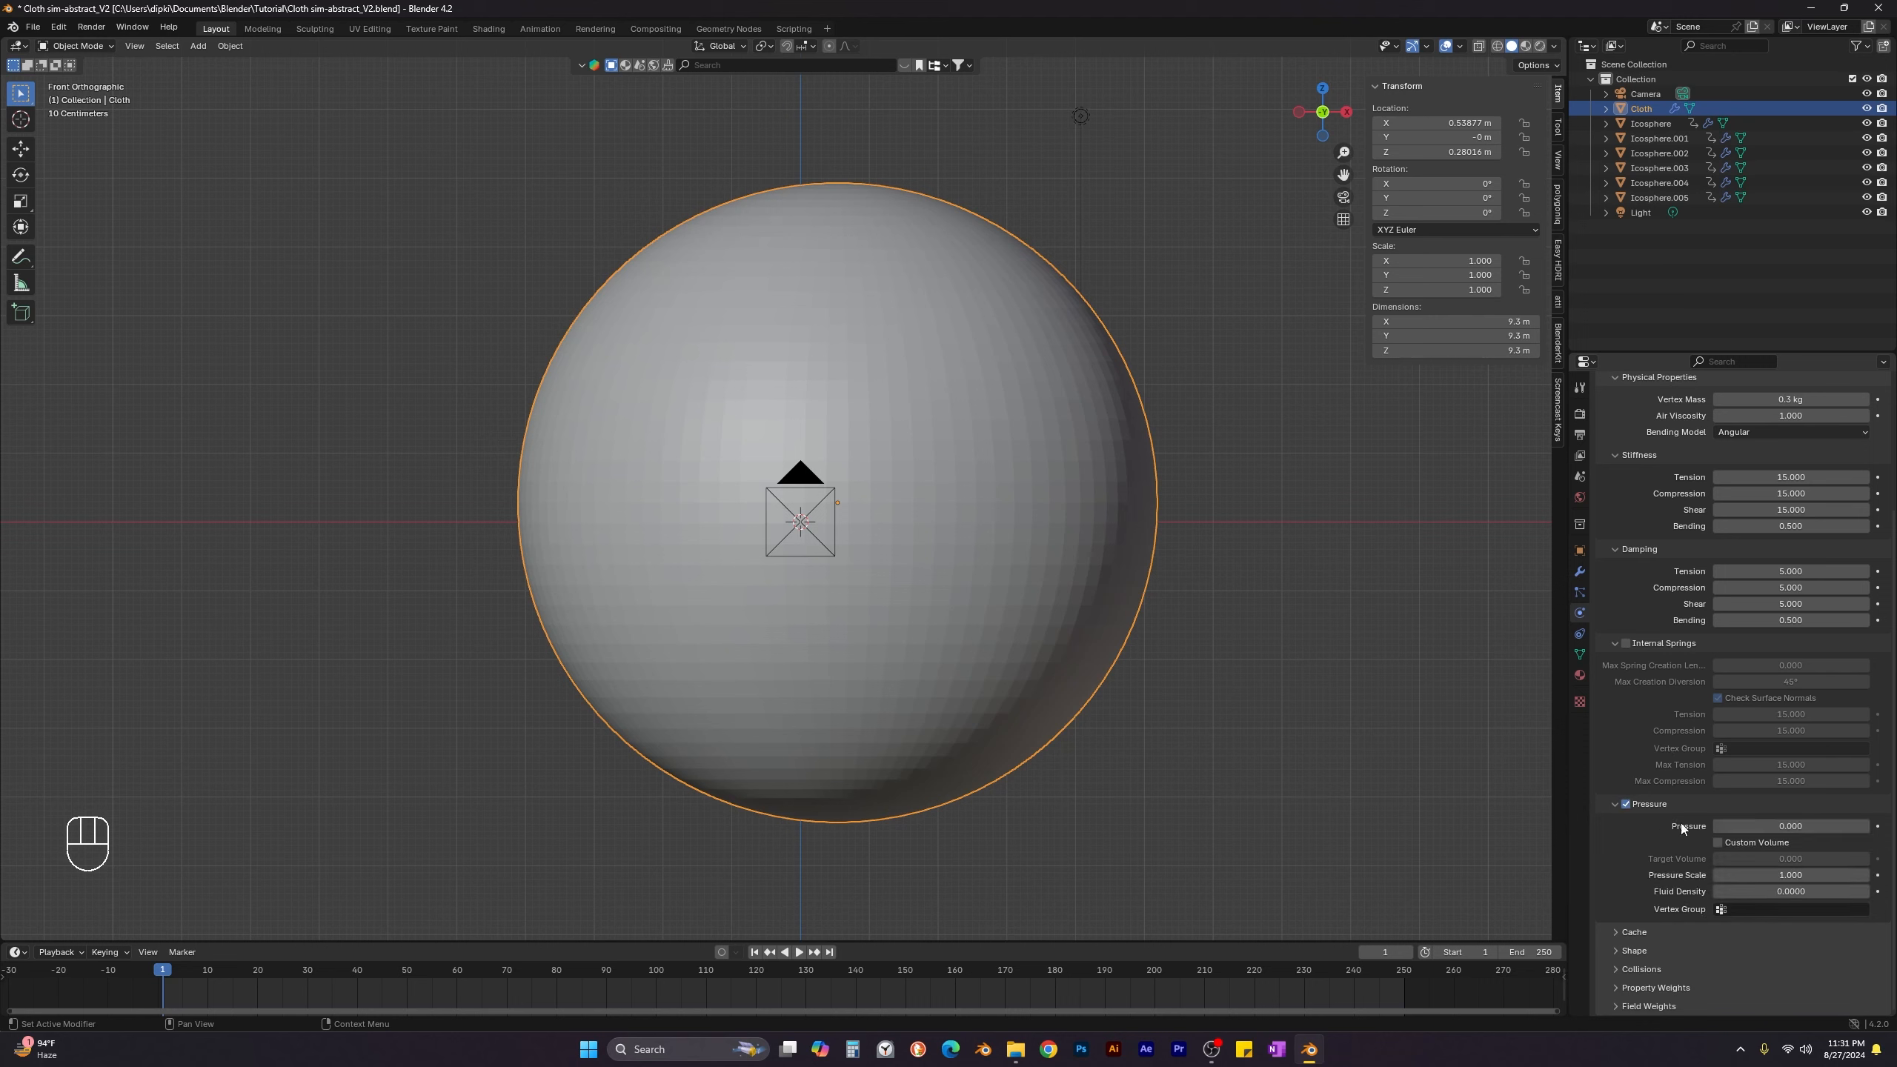
pyautogui.click(1807, 824)
pyautogui.write('-50')
pyautogui.press('Return')
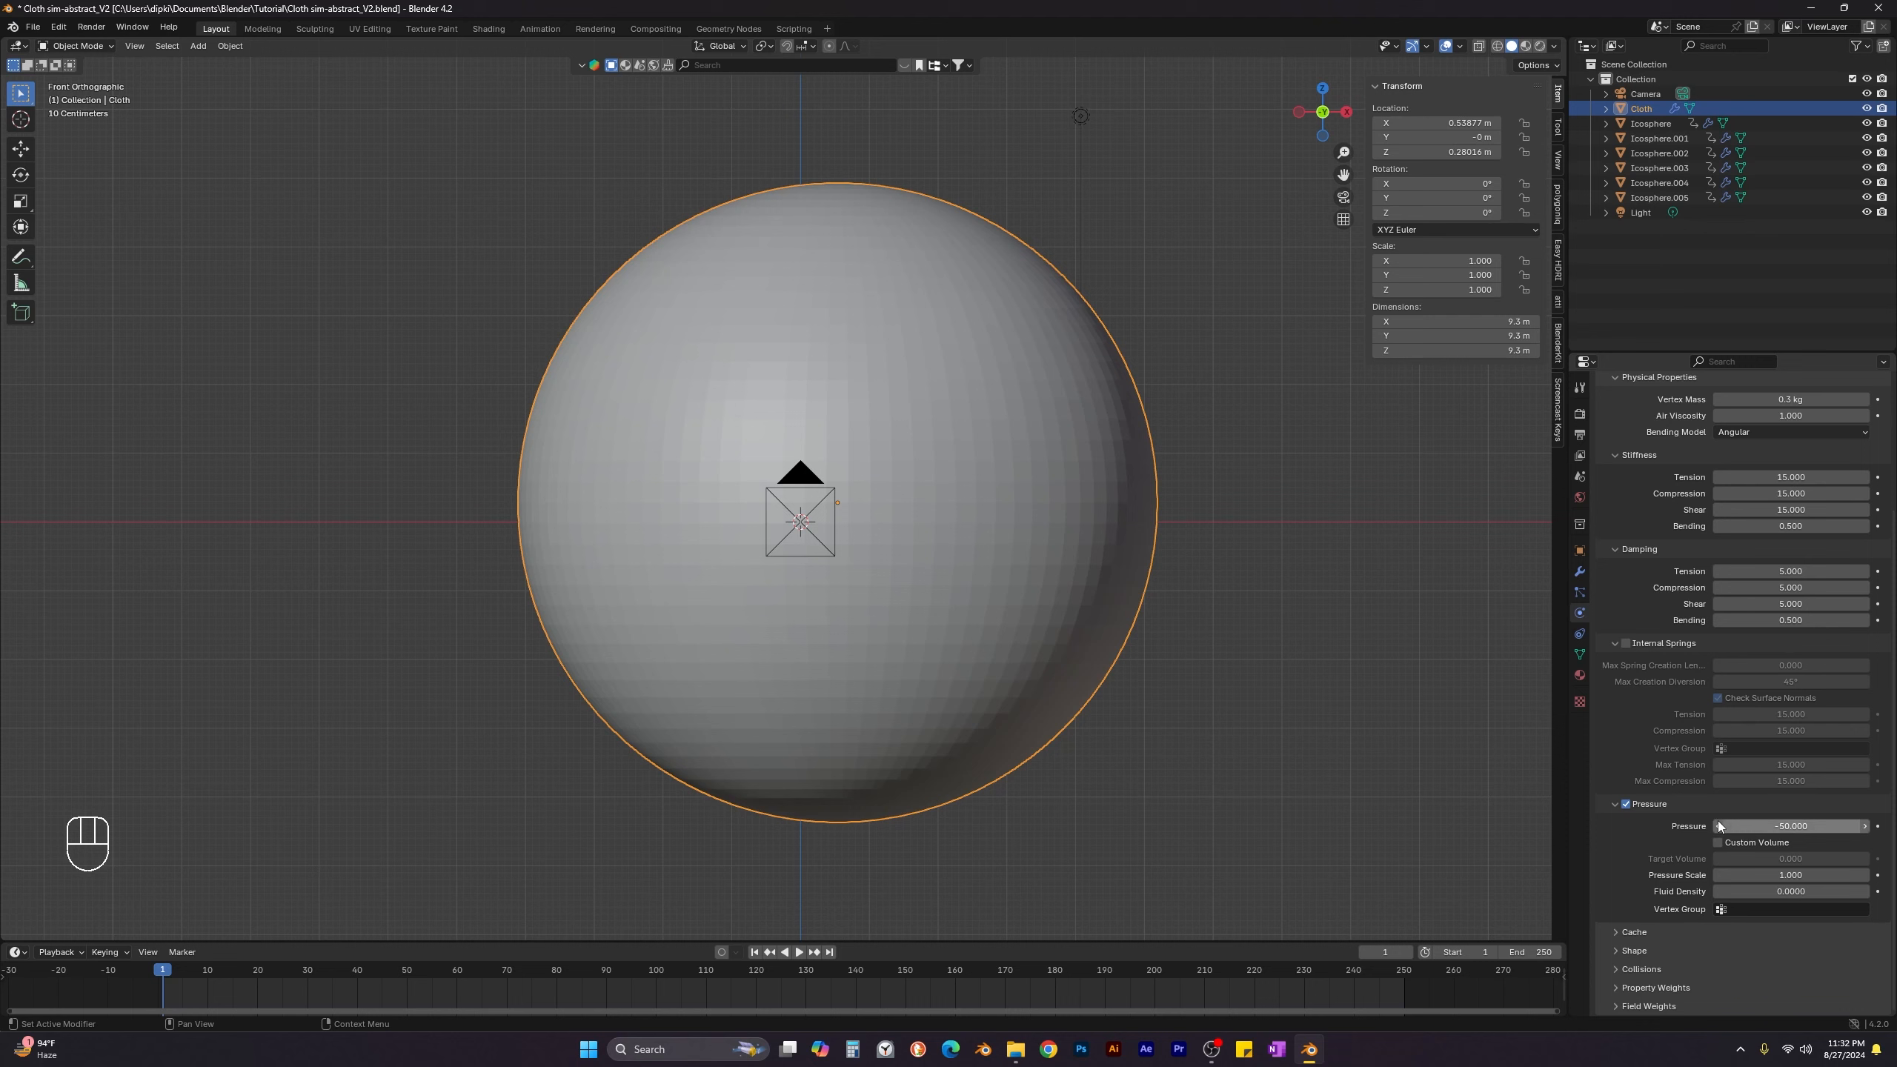